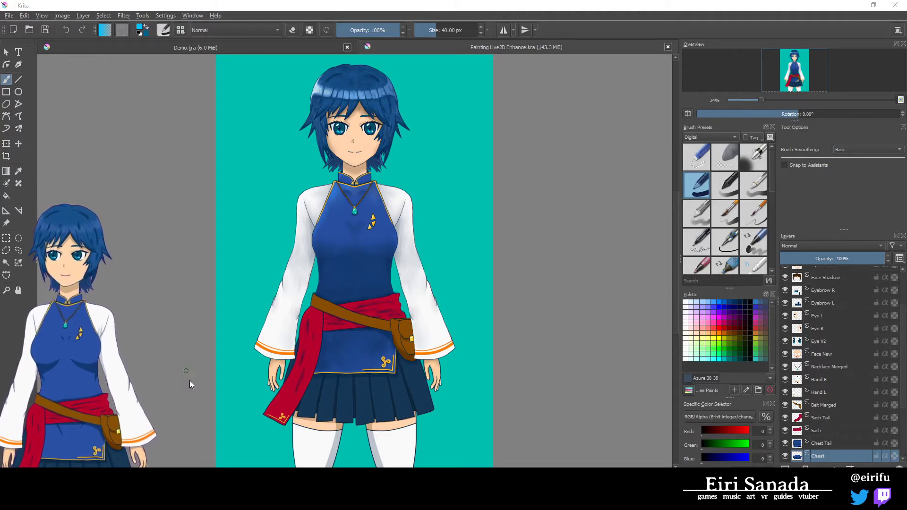
- Review the howto2d-01.png diagram of the Live2D workflow in Photos and return to the Krita painting
mouse_move(206, 501)
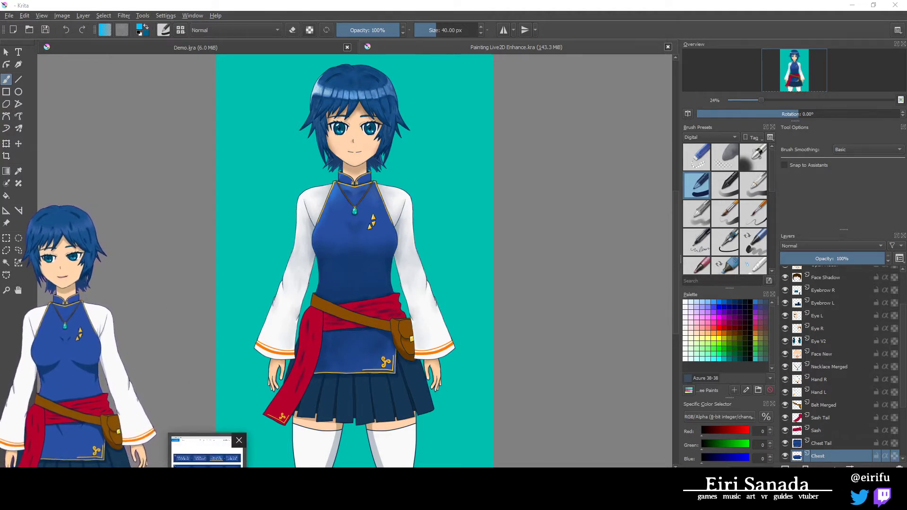
left_click(207, 455)
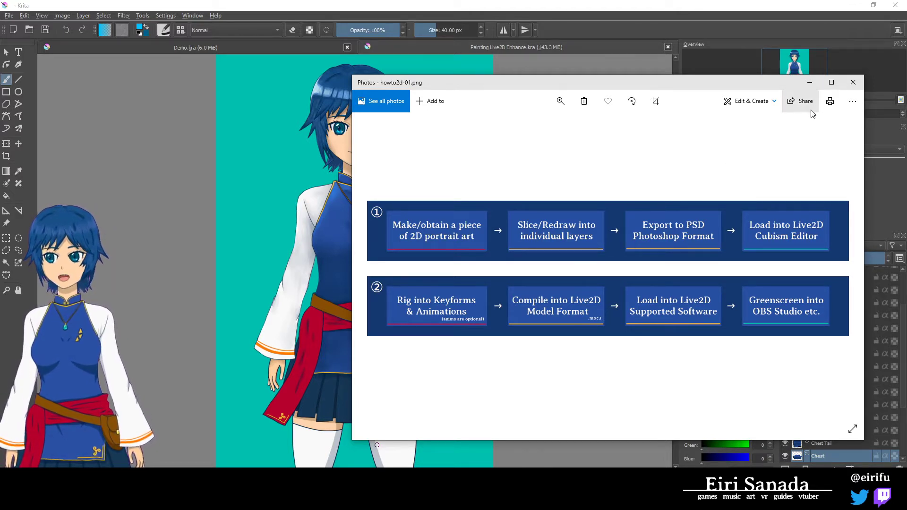
left_click(810, 85)
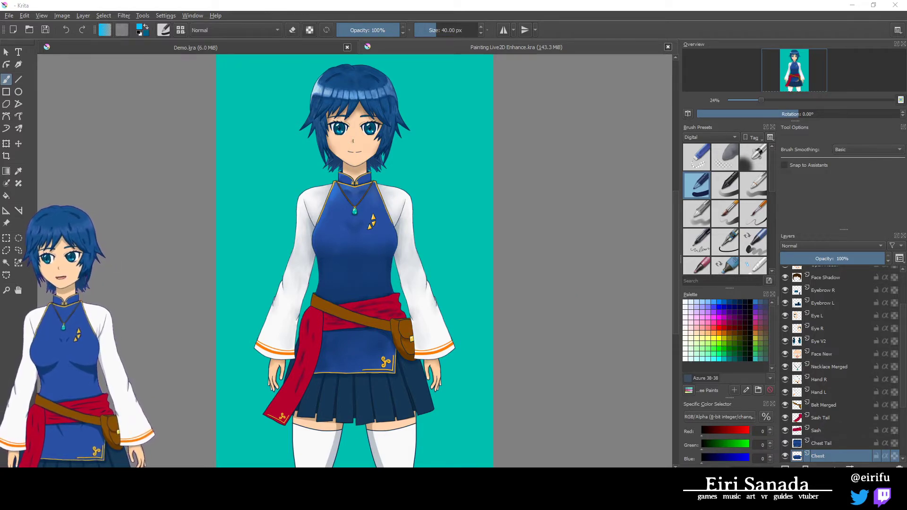
left_click(215, 500)
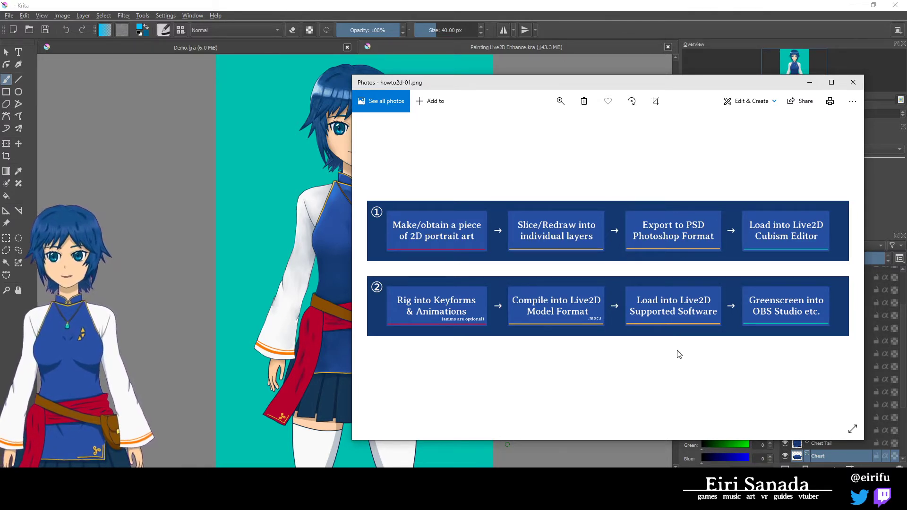
left_click_drag(569, 104, 619, 112)
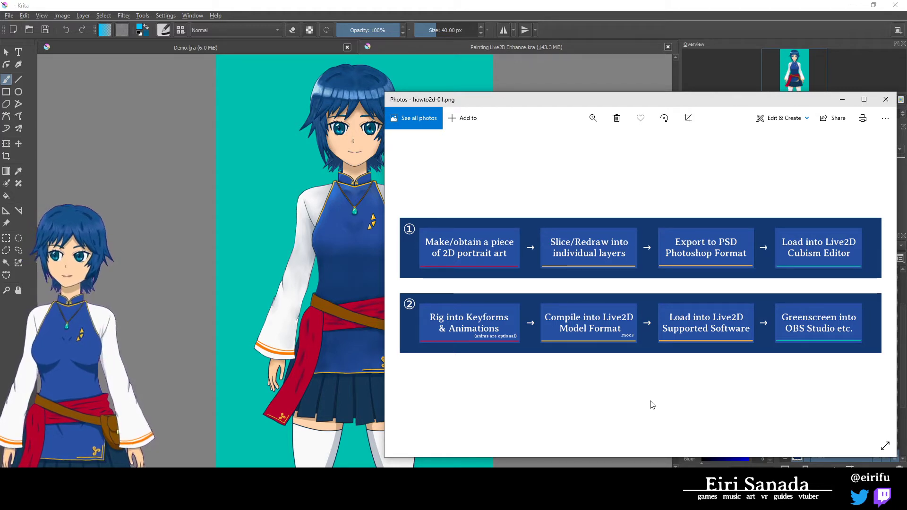
left_click(504, 8)
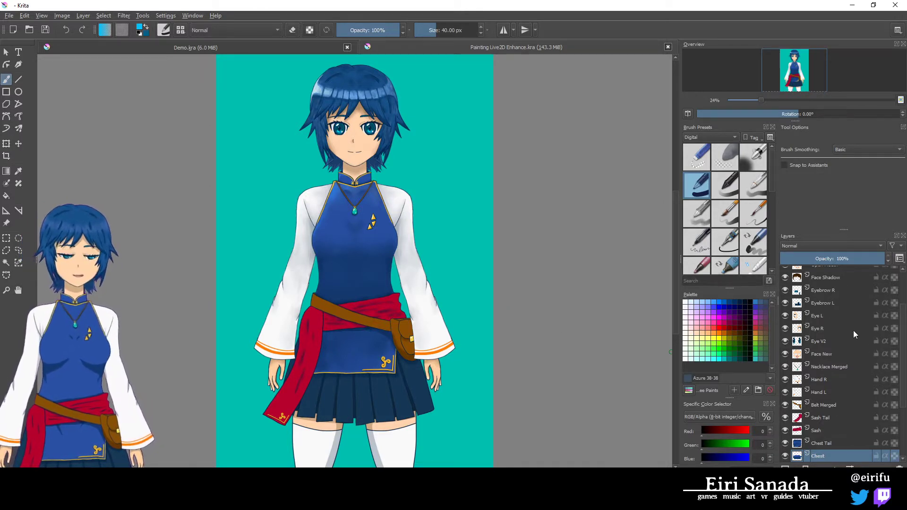
- Examine how the finished character is split into layers, from the hair and face parts down to the sash and chest
scroll(847, 359, "up", 2)
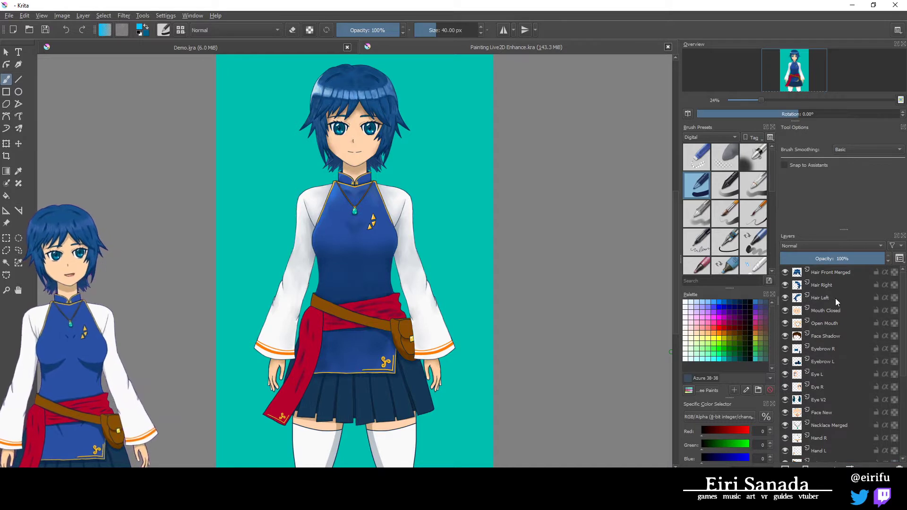
mouse_move(837, 274)
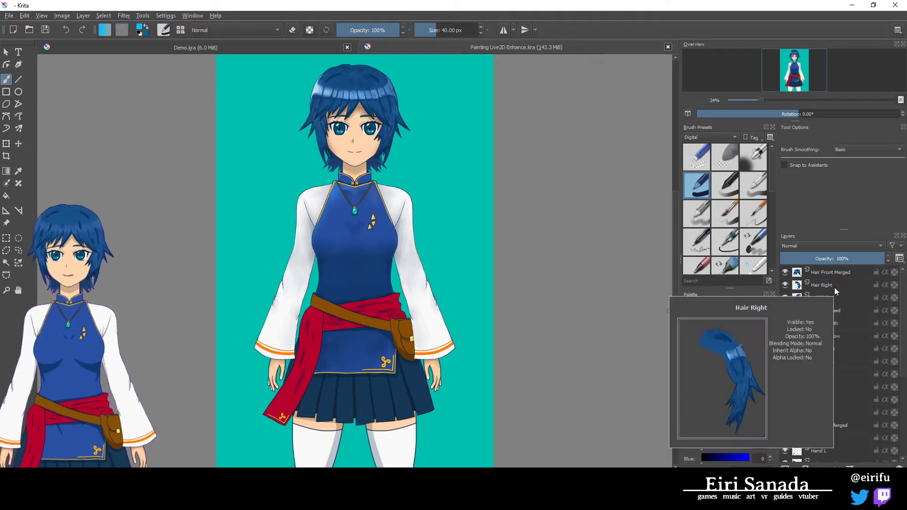
mouse_move(826, 312)
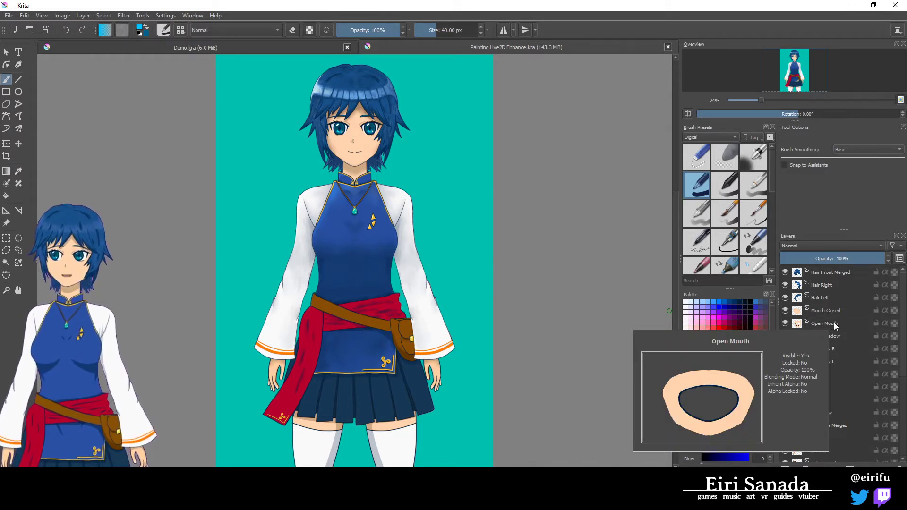
mouse_move(838, 350)
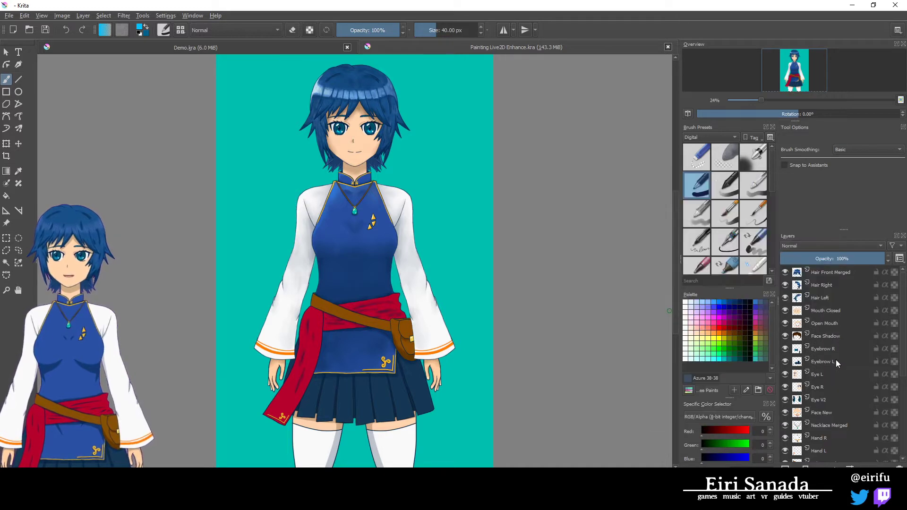
mouse_move(838, 391)
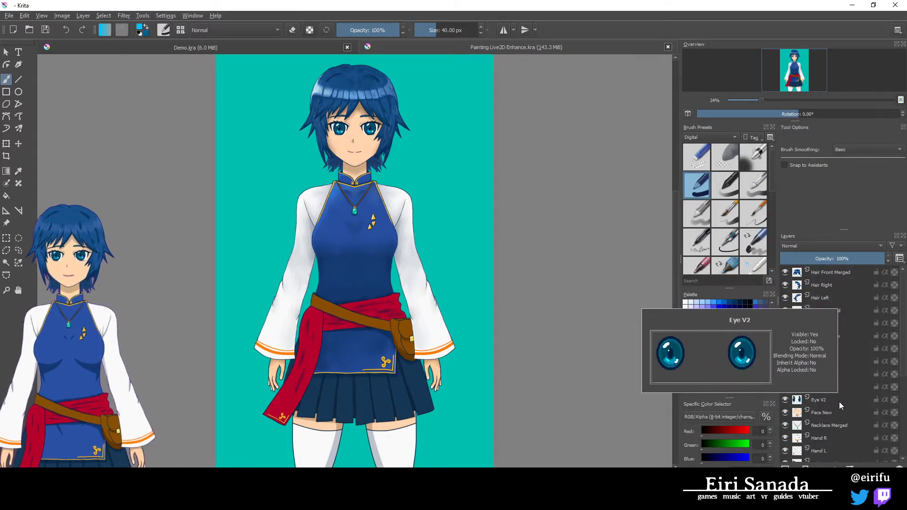
scroll(838, 388, "down", 1)
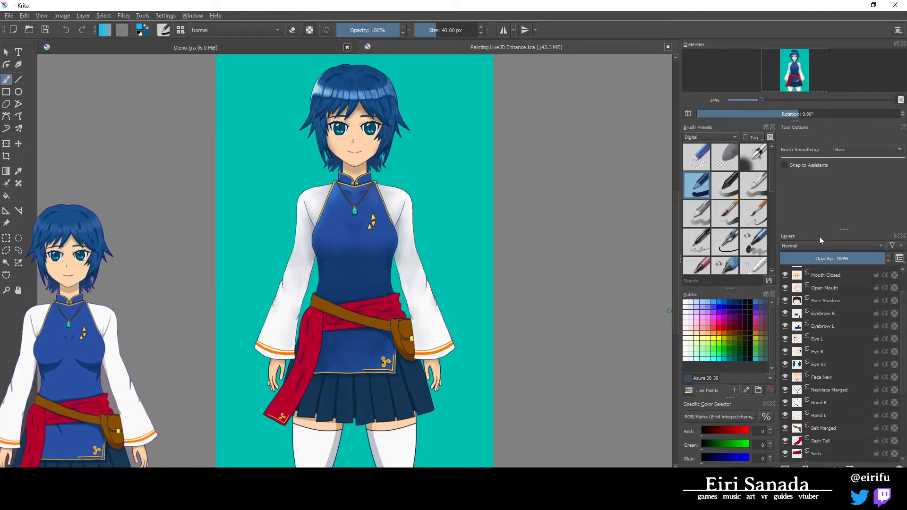
scroll(831, 378, "down", 2)
left_click(835, 412)
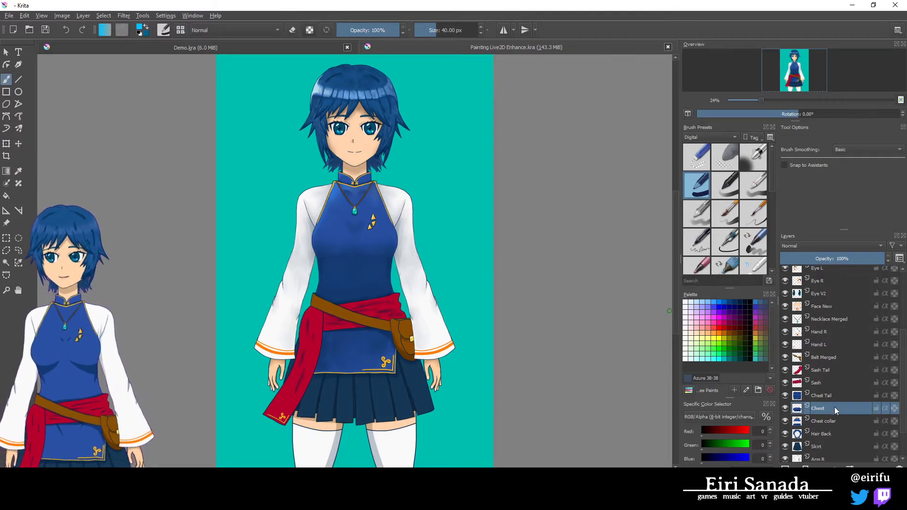
left_click(825, 380)
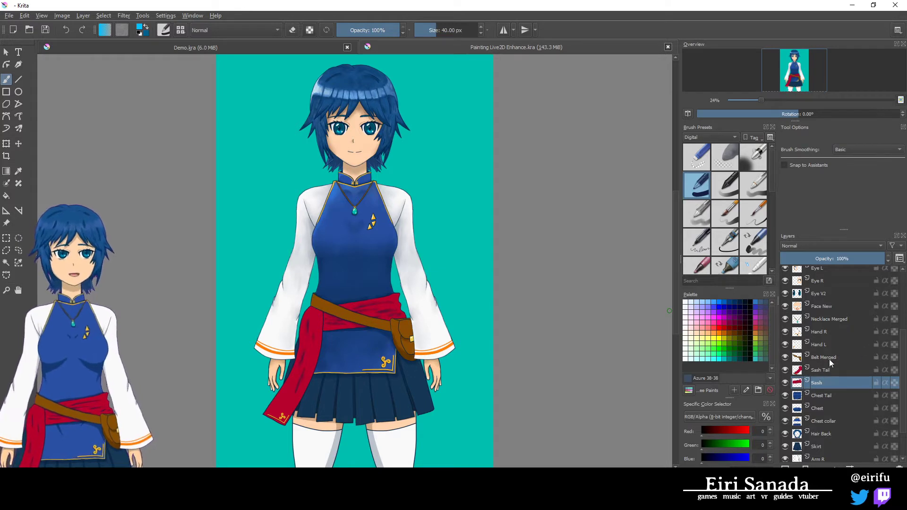
scroll(830, 362, "up", 3)
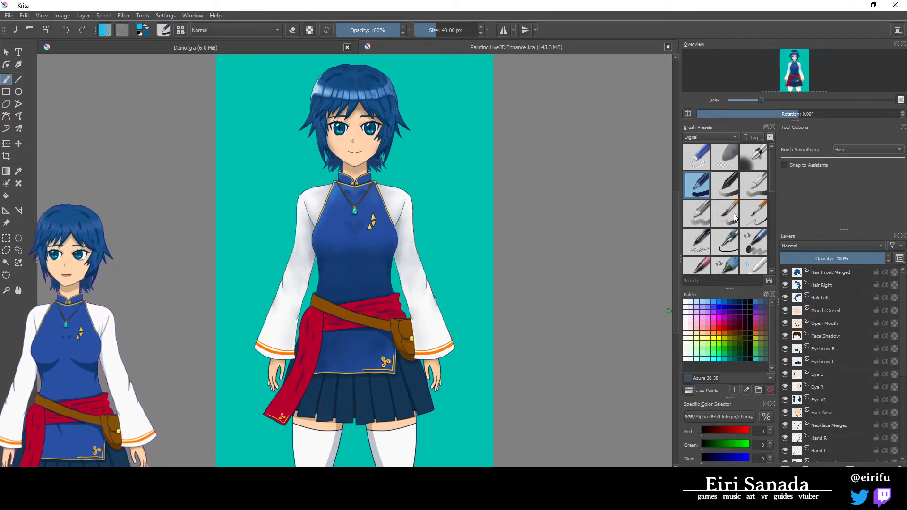
- Switch to the blank Demo.kra document and turn on horizontal mirror painting
left_click(209, 47)
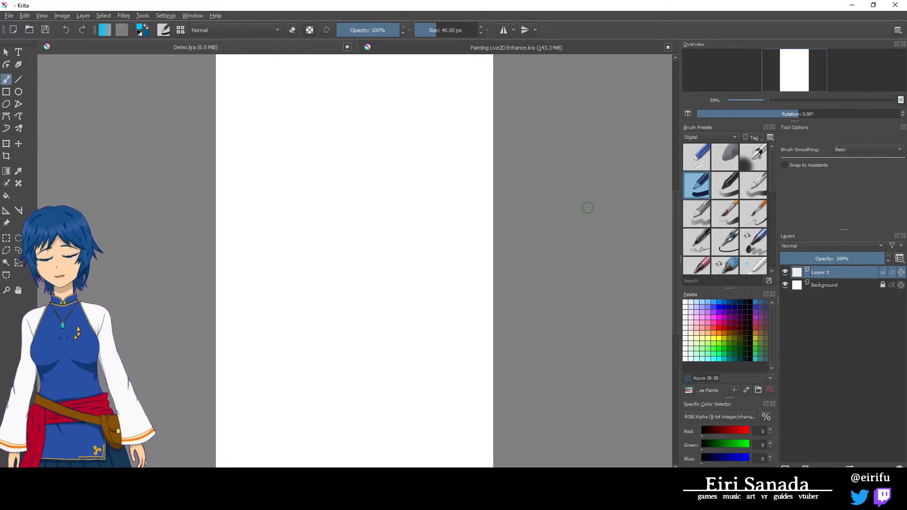
scroll(586, 208, "up", 1)
left_click_drag(453, 172, 492, 175)
left_click_drag(463, 207, 449, 236)
scroll(478, 206, "down", 1)
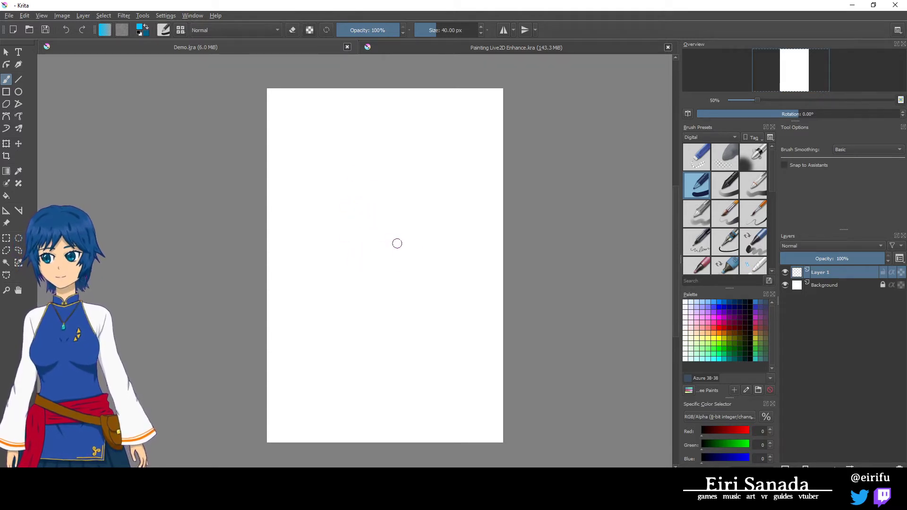
key("ctrl+shift+m")
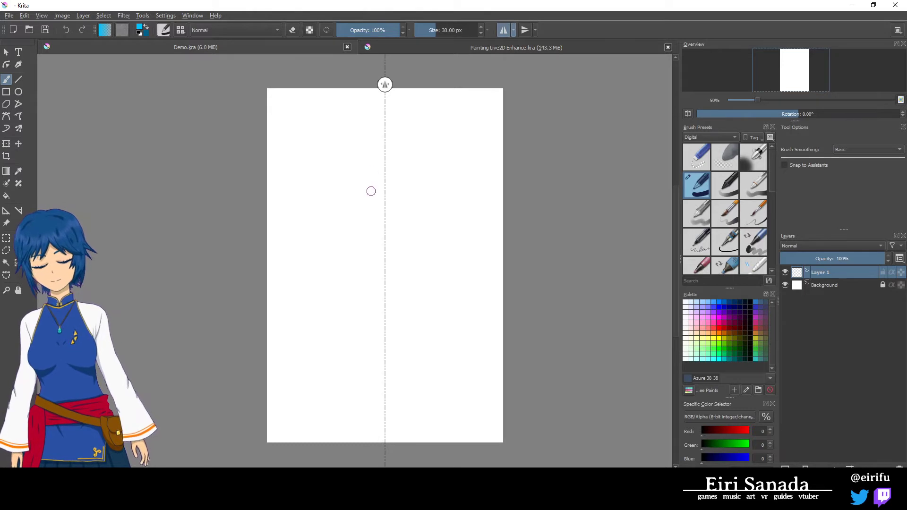
- Reduce the brush size to 15 px
key("bracketleft")
key("bracketleft")
key("bracketleft")
key("bracketleft")
key("bracketleft")
key("bracketleft")
key("bracketleft")
key("bracketleft")
key("bracketleft")
key("bracketleft")
key("bracketleft")
key("bracketleft")
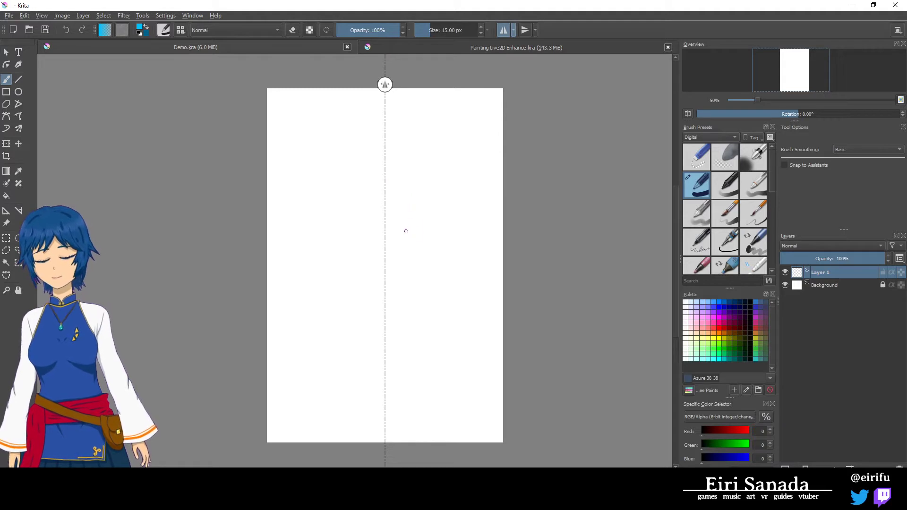
left_click_drag(428, 215, 415, 215)
left_click(395, 215)
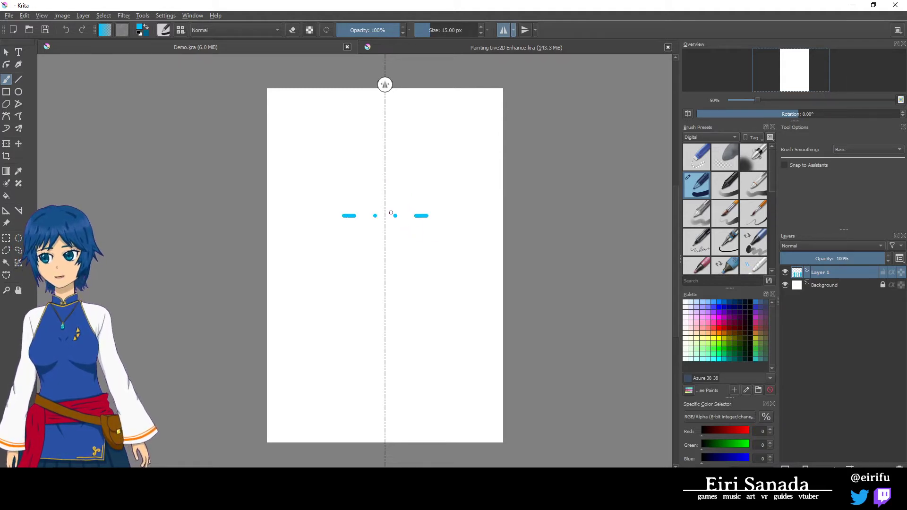
key("ctrl+z")
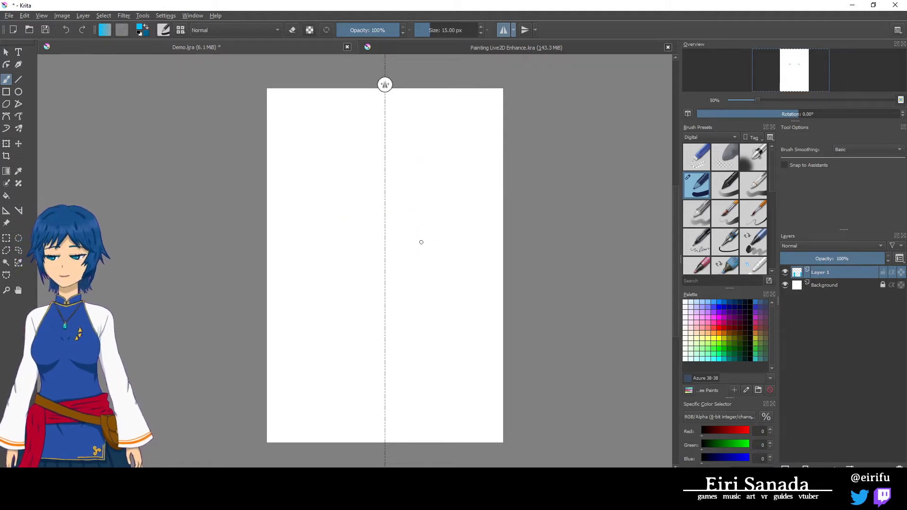
- Set the brush colour to black
right_click(421, 243)
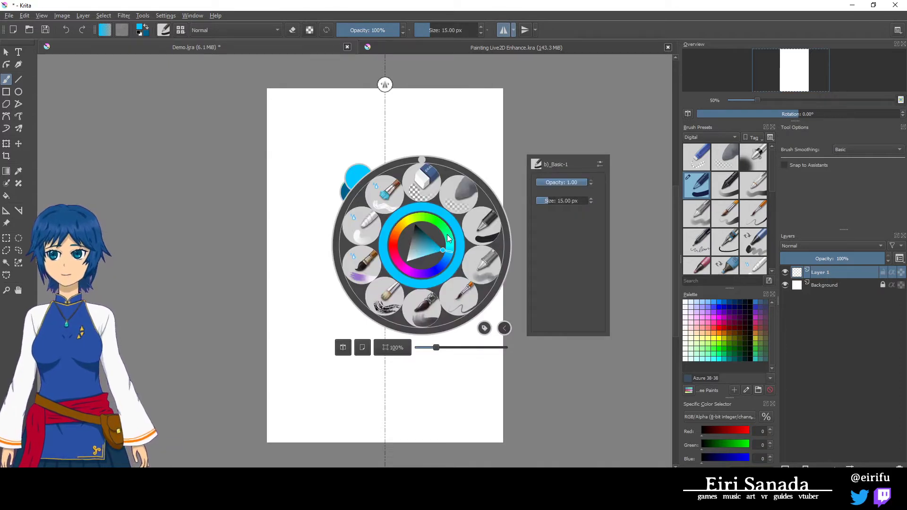
left_click_drag(447, 239, 415, 224)
left_click(483, 230)
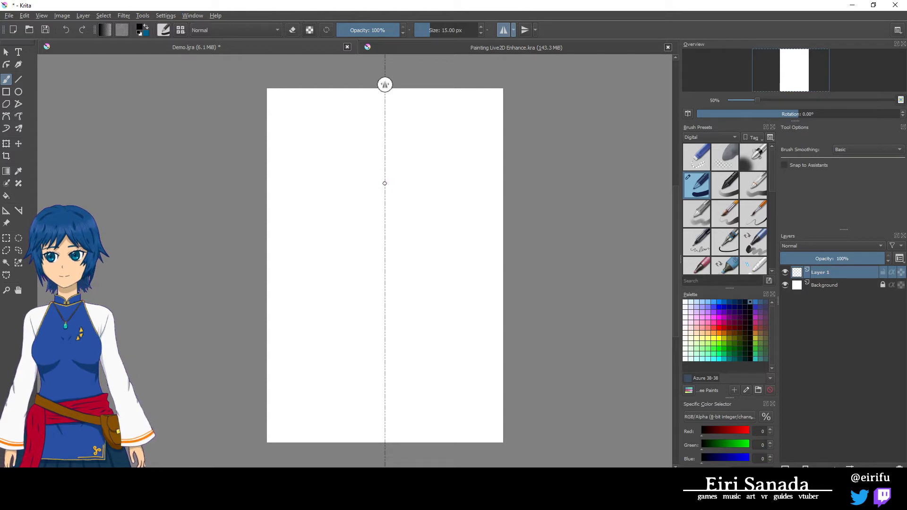
- Turn off mirror painting and draw a round black head outline in the middle of the canvas
mouse_move(380, 198)
left_mouse_down()
mouse_move(335, 228)
mouse_move(384, 293)
left_mouse_up()
key("ctrl+z")
key("m")
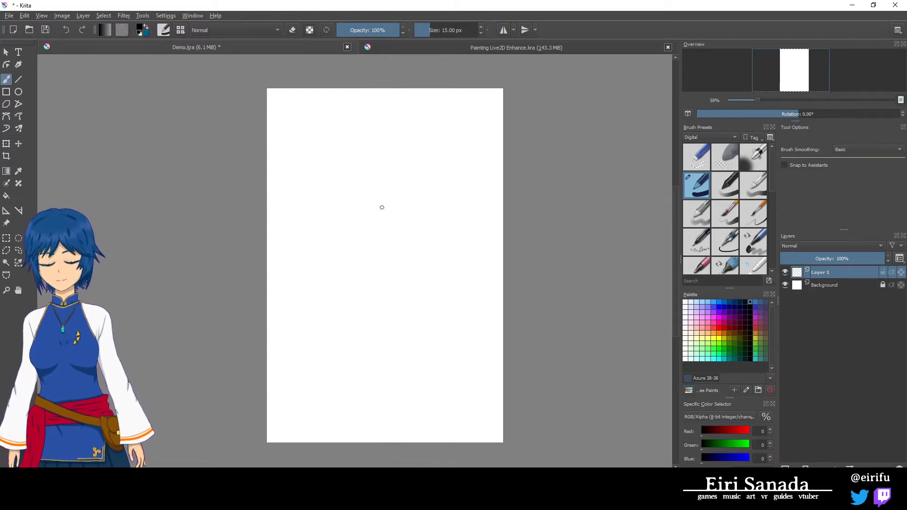
left_click_drag(385, 200, 421, 219)
left_click_drag(378, 200, 439, 242)
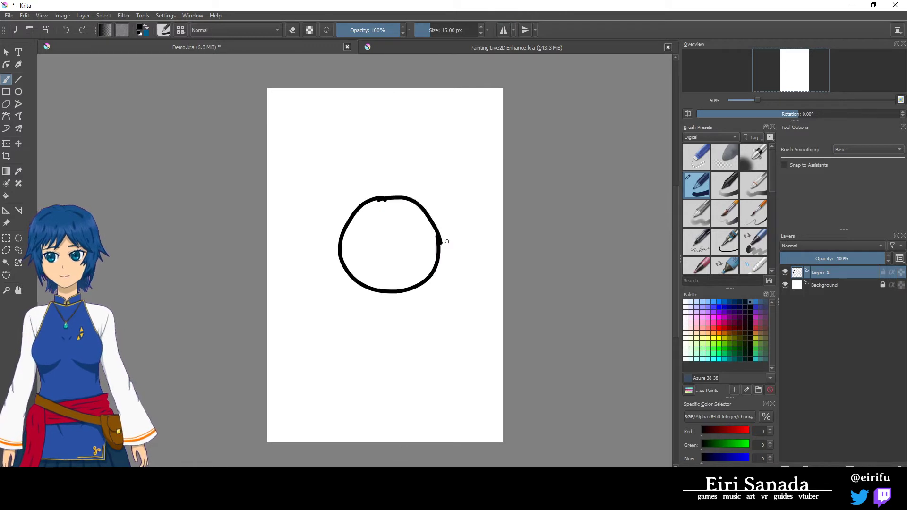
- Draw two pointed cat ears on the head and add two filled eyes and a w-shaped mouth
mouse_move(413, 199)
left_mouse_down()
mouse_move(444, 172)
mouse_move(434, 232)
left_mouse_up()
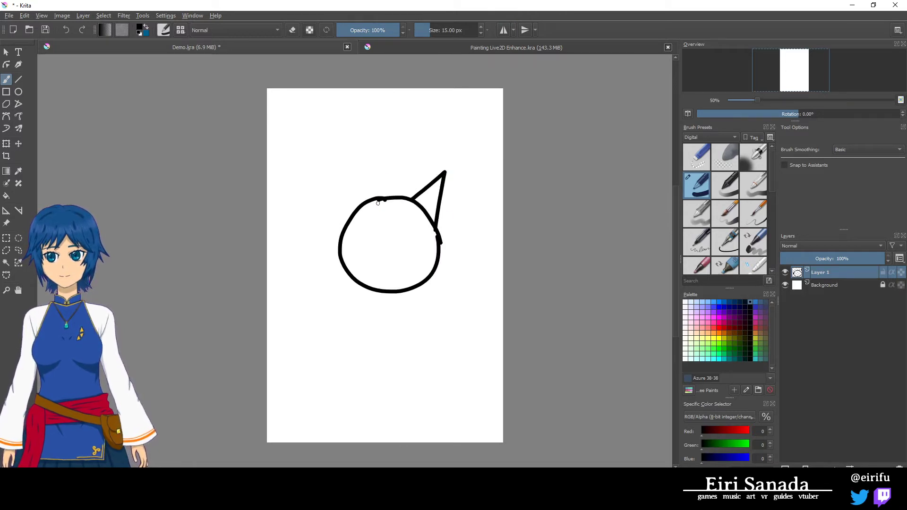
left_click_drag(363, 202, 339, 235)
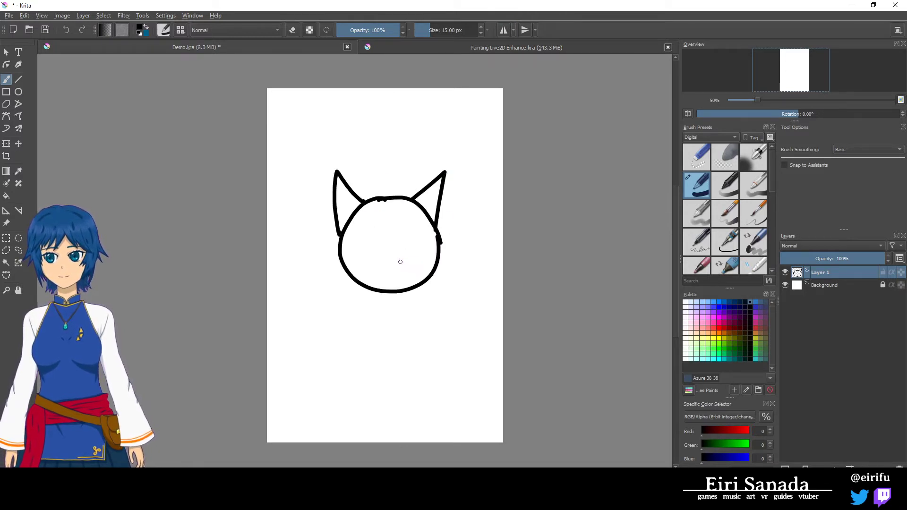
mouse_move(389, 258)
left_mouse_down()
mouse_move(376, 271)
mouse_move(396, 274)
mouse_move(403, 260)
left_mouse_up()
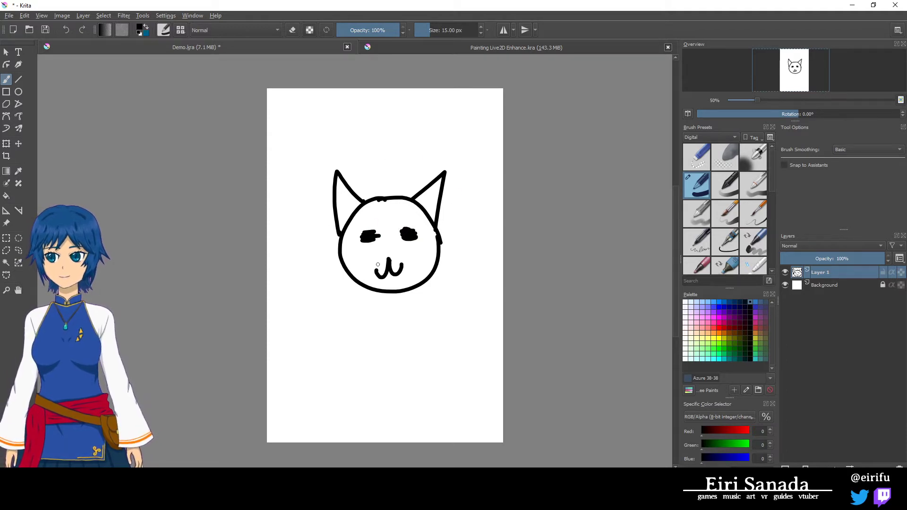
- Add a new paint layer directly above Background, beneath the cat outline on Layer 1
scroll(392, 205, "up", 3)
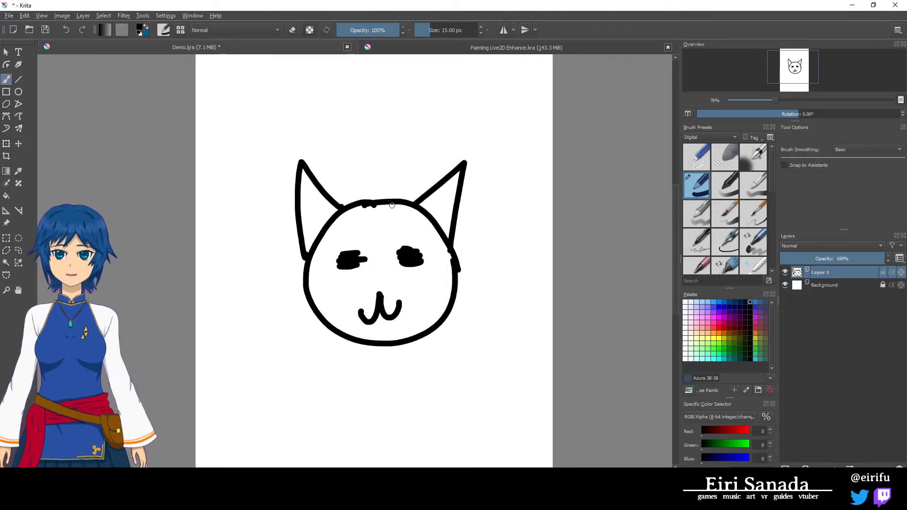
left_click(848, 285)
left_click(784, 466)
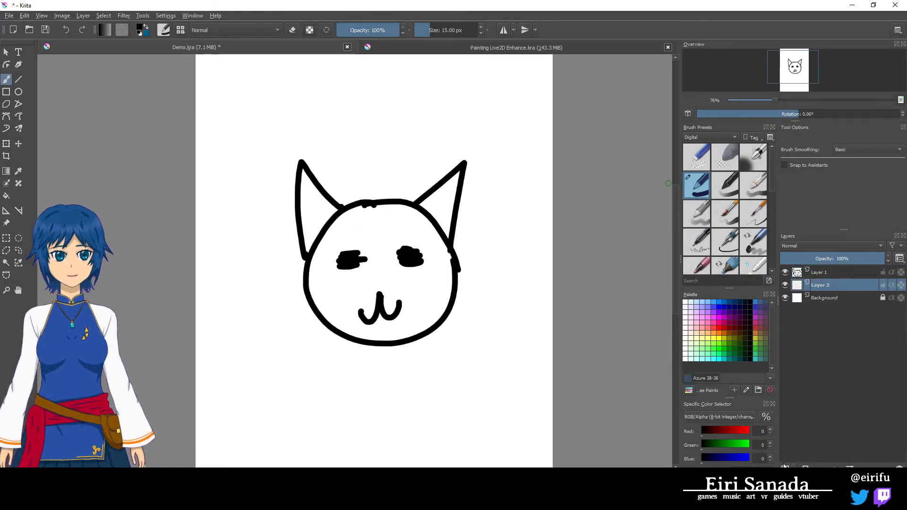
- Pick a dark blue brush colour, RGB 0, 48, 103
right_click(406, 275)
left_click(444, 262)
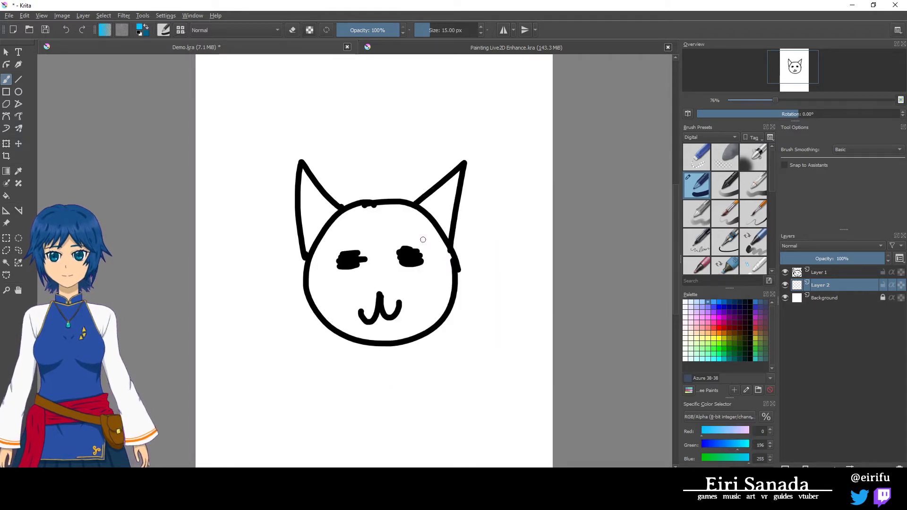
right_click(353, 225)
mouse_move(370, 225)
left_mouse_down()
mouse_move(372, 239)
mouse_move(363, 218)
left_mouse_up()
right_click(365, 216)
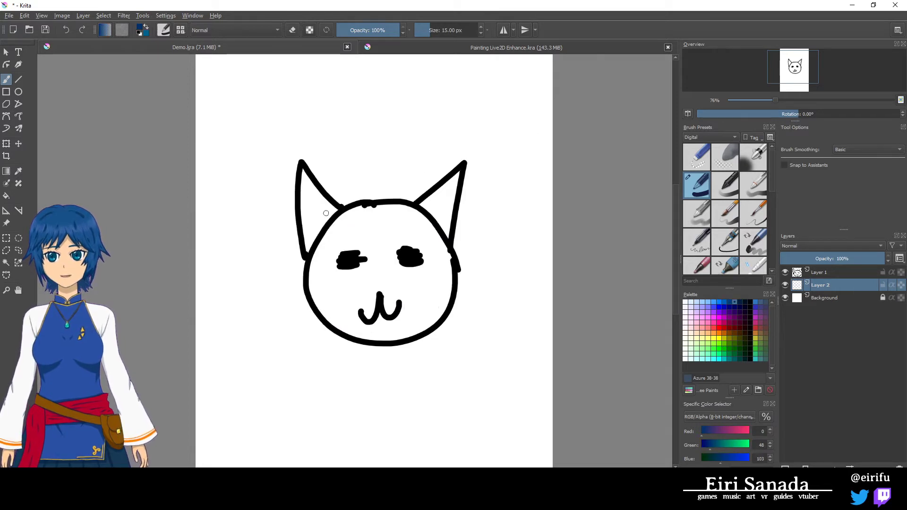
- Paint the left ear, left side of the face, forehead and part of the right ear blue, RGB 0, 65, 140, on Layer 2
mouse_move(313, 213)
left_mouse_down()
mouse_move(304, 175)
mouse_move(307, 241)
mouse_move(349, 223)
mouse_move(334, 224)
mouse_move(307, 197)
mouse_move(306, 174)
mouse_move(313, 259)
mouse_move(311, 193)
mouse_move(335, 237)
mouse_move(309, 190)
mouse_move(327, 204)
mouse_move(311, 188)
mouse_move(337, 217)
mouse_move(330, 231)
mouse_move(333, 211)
mouse_move(322, 210)
mouse_move(317, 248)
mouse_move(343, 327)
left_mouse_up()
right_click(336, 225)
left_click(347, 222)
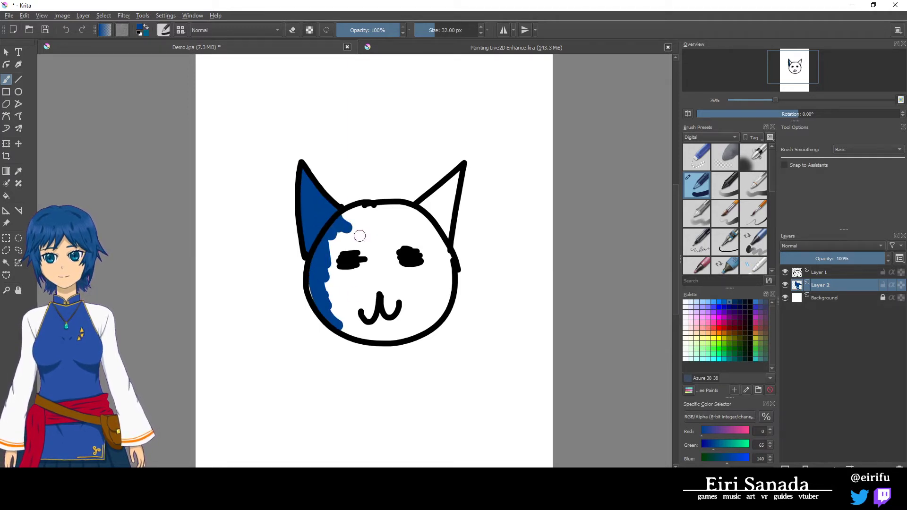
mouse_move(345, 217)
left_mouse_down()
mouse_move(391, 217)
mouse_move(373, 219)
left_mouse_up()
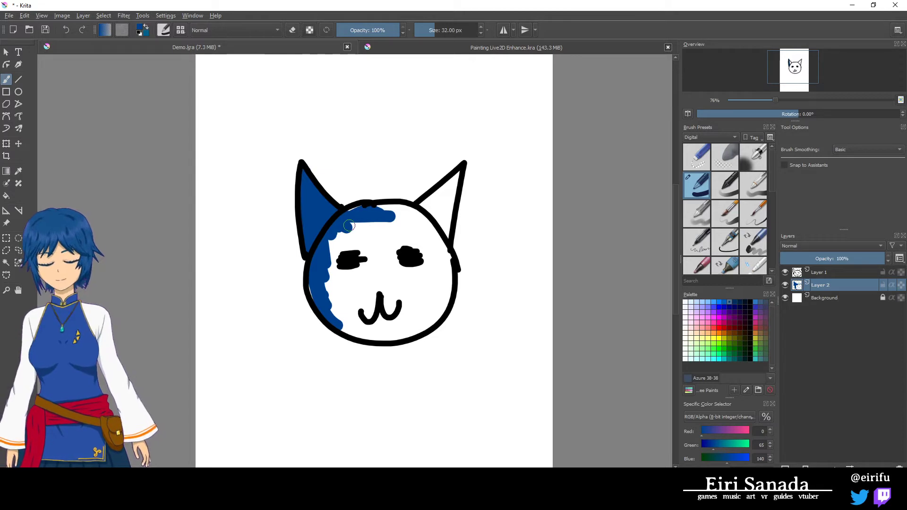
key("/")
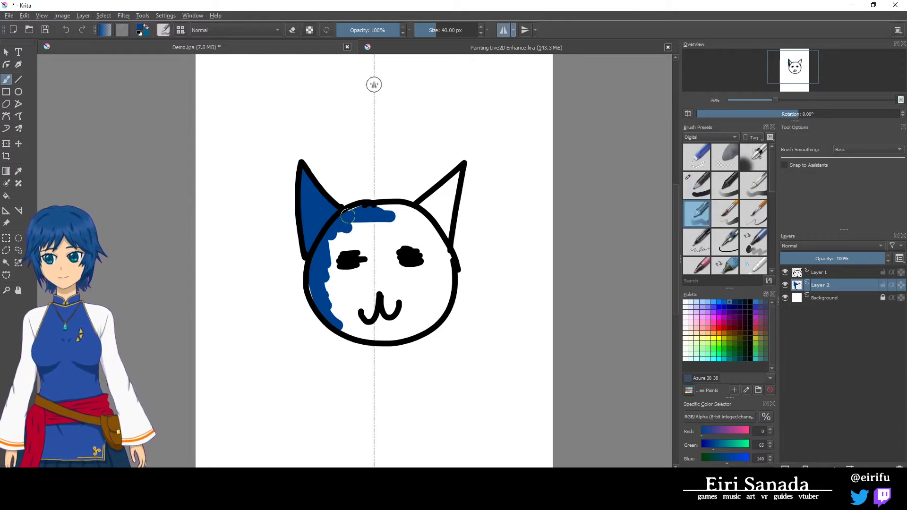
mouse_move(349, 216)
left_mouse_down()
mouse_move(409, 218)
mouse_move(361, 224)
mouse_move(352, 212)
mouse_move(411, 218)
mouse_move(403, 212)
mouse_move(392, 210)
mouse_move(428, 223)
mouse_move(413, 215)
mouse_move(455, 176)
mouse_move(434, 217)
left_mouse_up()
right_click(395, 217)
left_click(454, 232)
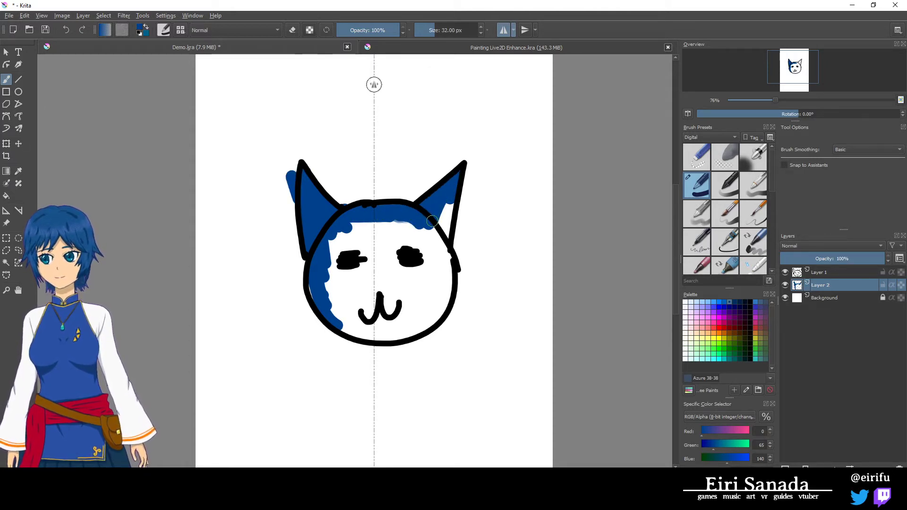
- Erase the blue spill outside the left ear with a 50 px eraser
right_click(377, 231)
left_click(385, 170)
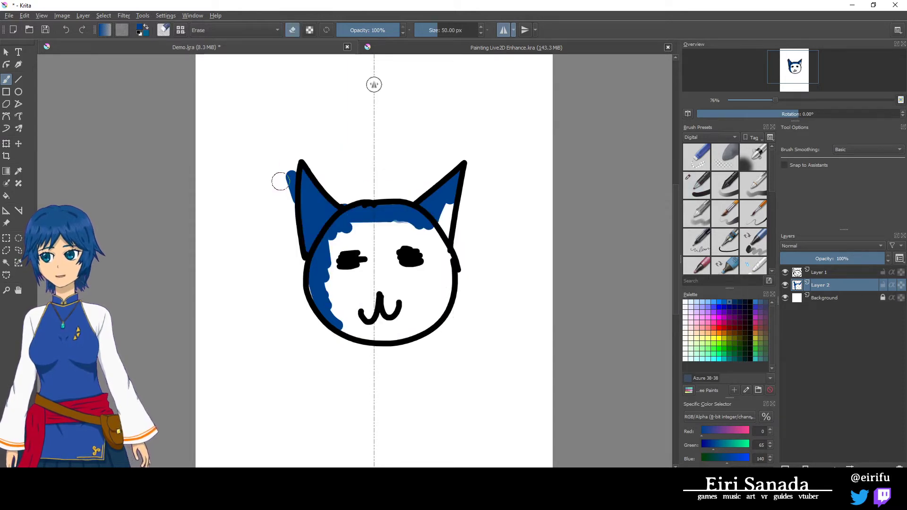
left_click_drag(285, 162, 290, 218)
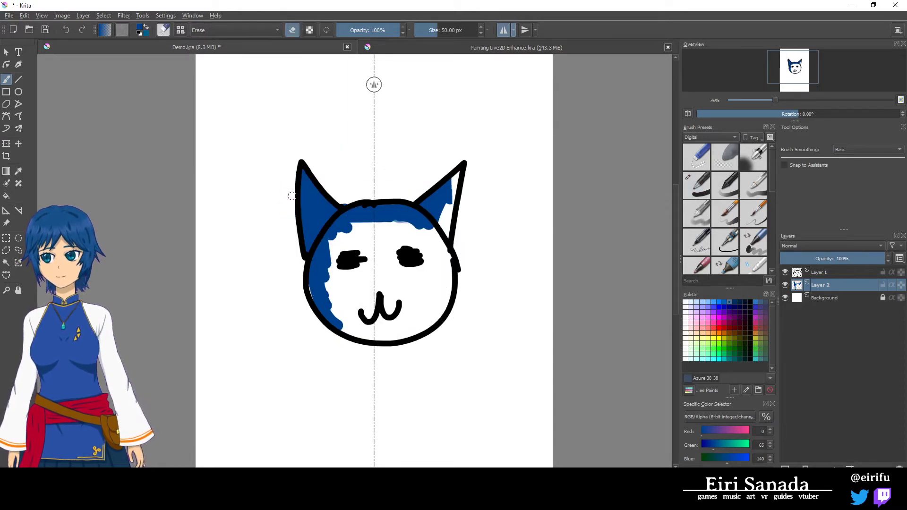
- Fill the rest of the right ear and the whole face with blue, starting with a 32 px brush and mirror painting turned off
right_click(423, 241)
left_click(492, 256)
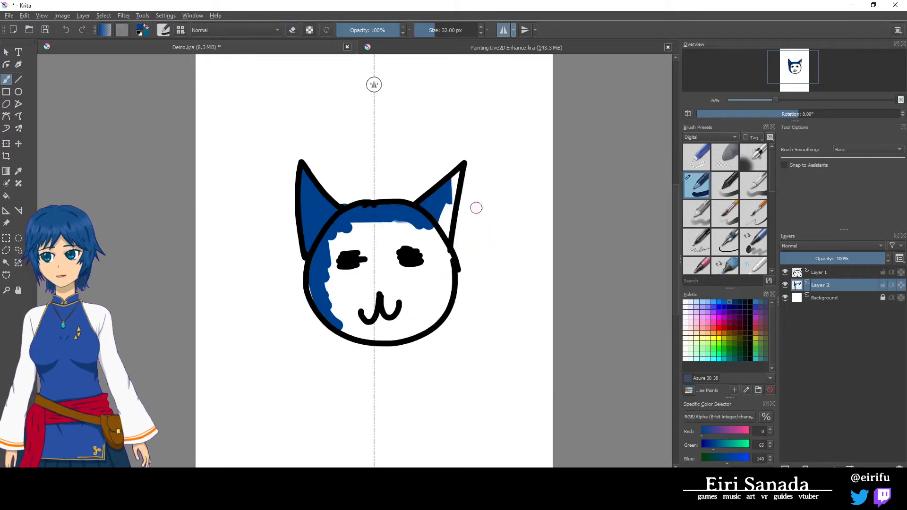
mouse_move(459, 197)
left_mouse_down()
mouse_move(459, 172)
mouse_move(452, 211)
mouse_move(452, 199)
mouse_move(429, 239)
left_mouse_up()
mouse_move(363, 220)
left_mouse_down()
mouse_move(395, 224)
mouse_move(376, 231)
mouse_move(423, 245)
mouse_move(395, 222)
mouse_move(420, 231)
mouse_move(438, 226)
mouse_move(422, 224)
mouse_move(430, 278)
mouse_move(437, 243)
mouse_move(448, 282)
mouse_move(448, 261)
mouse_move(441, 299)
left_mouse_up()
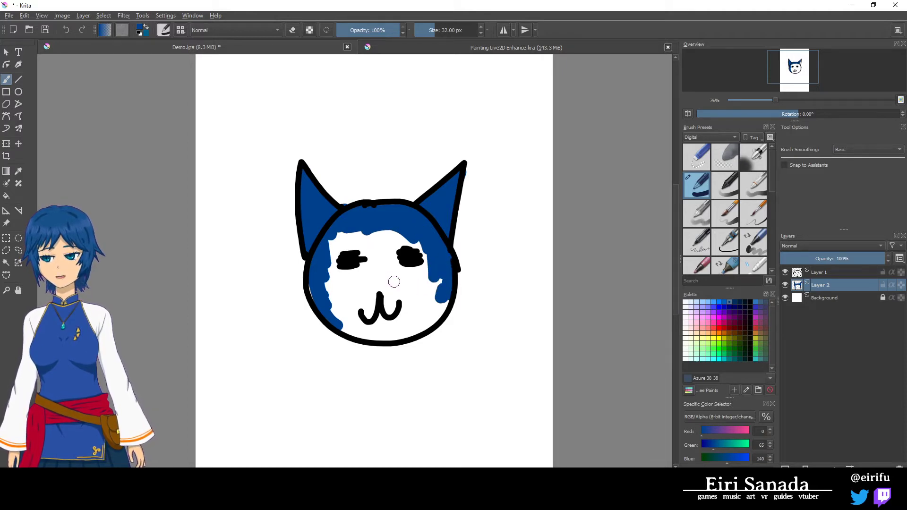
mouse_move(348, 227)
left_mouse_down()
mouse_move(331, 239)
mouse_move(324, 290)
mouse_move(315, 290)
mouse_move(369, 334)
mouse_move(336, 320)
mouse_move(374, 326)
left_mouse_up()
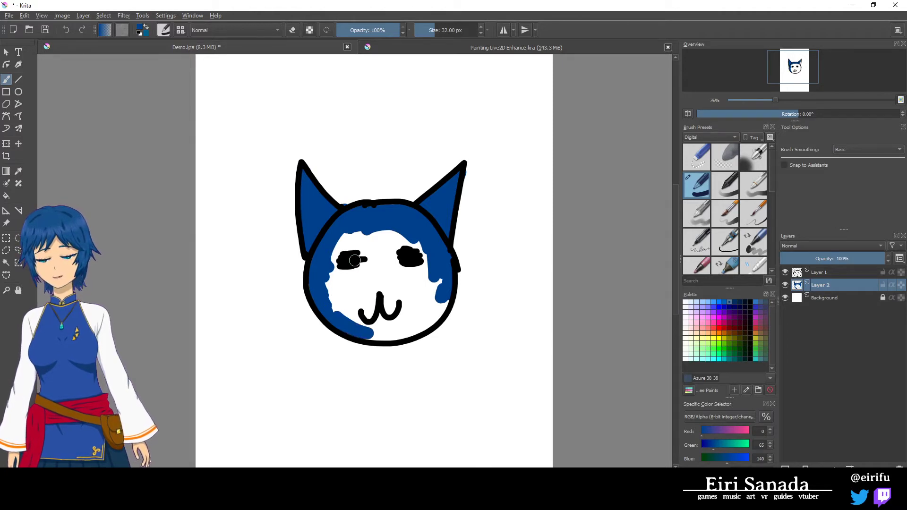
mouse_move(356, 227)
left_mouse_down()
mouse_move(345, 323)
mouse_move(334, 278)
mouse_move(389, 324)
mouse_move(348, 316)
mouse_move(406, 327)
mouse_move(380, 328)
mouse_move(421, 316)
mouse_move(391, 334)
mouse_move(450, 295)
mouse_move(432, 319)
mouse_move(435, 260)
mouse_move(435, 294)
mouse_move(426, 293)
mouse_move(414, 238)
mouse_move(429, 299)
left_mouse_up()
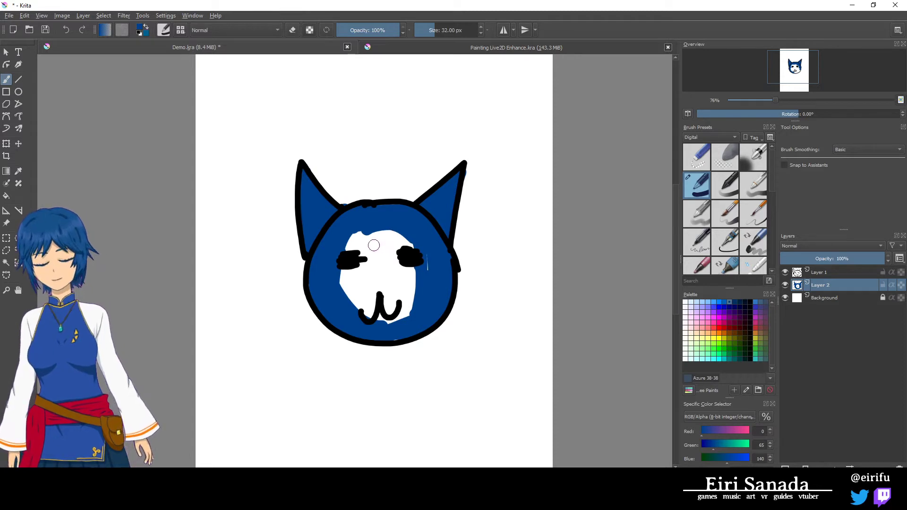
mouse_move(374, 245)
left_mouse_down()
mouse_move(397, 307)
mouse_move(376, 267)
mouse_move(422, 269)
mouse_move(385, 300)
mouse_move(385, 314)
mouse_move(400, 315)
left_mouse_up()
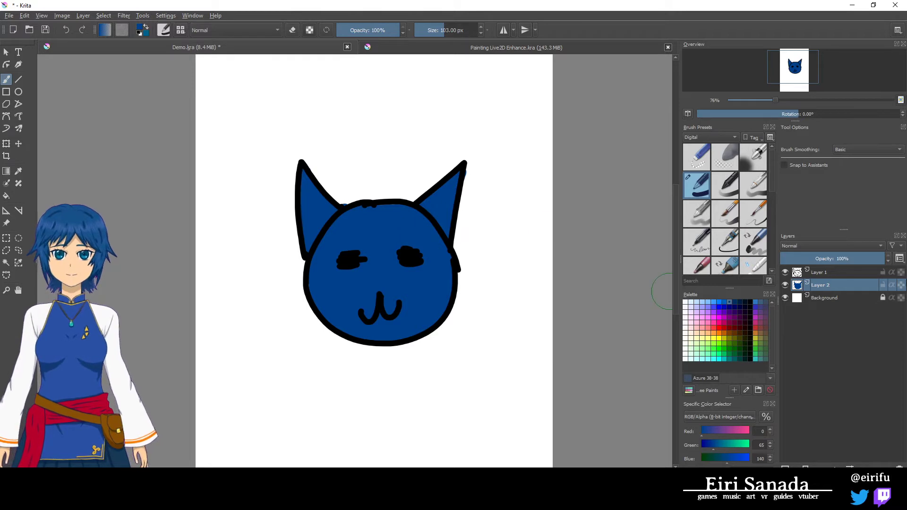
- Merge the outline on Layer 1 with the blue colouring on Layer 2 and toggle the merged layer's visibility
left_click(832, 274)
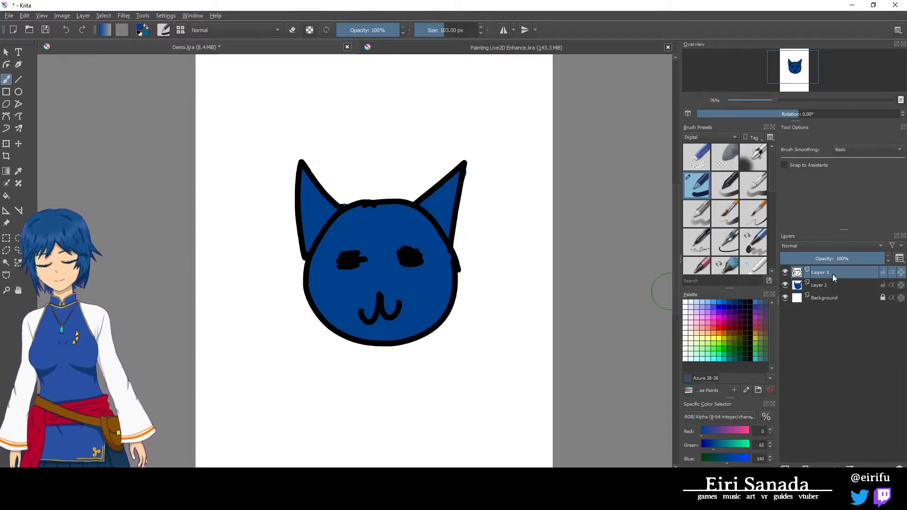
key("shift+Delete")
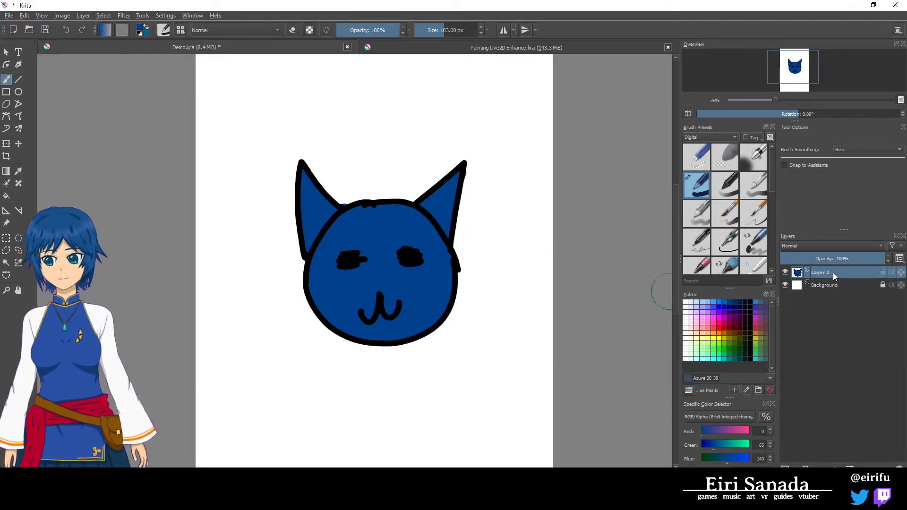
left_click(785, 274)
left_click(784, 274)
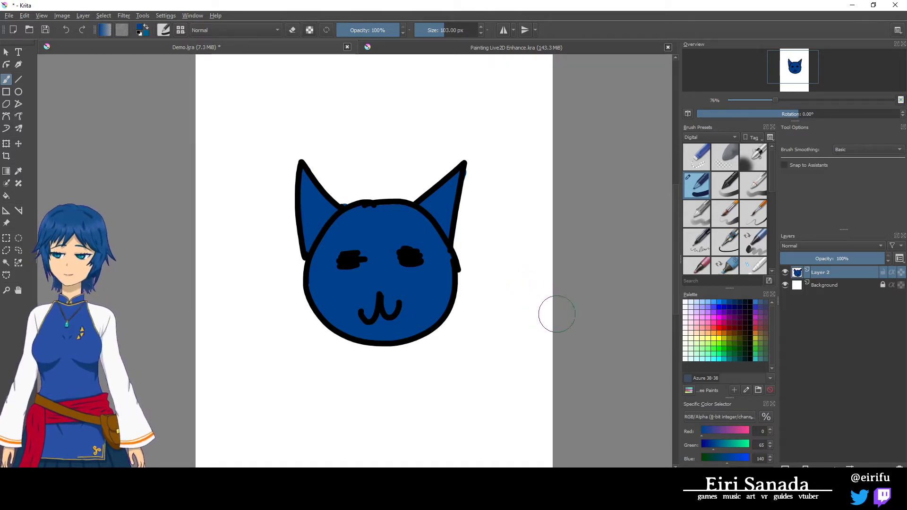
- Preview the merged cat layer at 55% opacity and restore it to 100%
left_click(844, 254)
left_click_drag(844, 254, 839, 254)
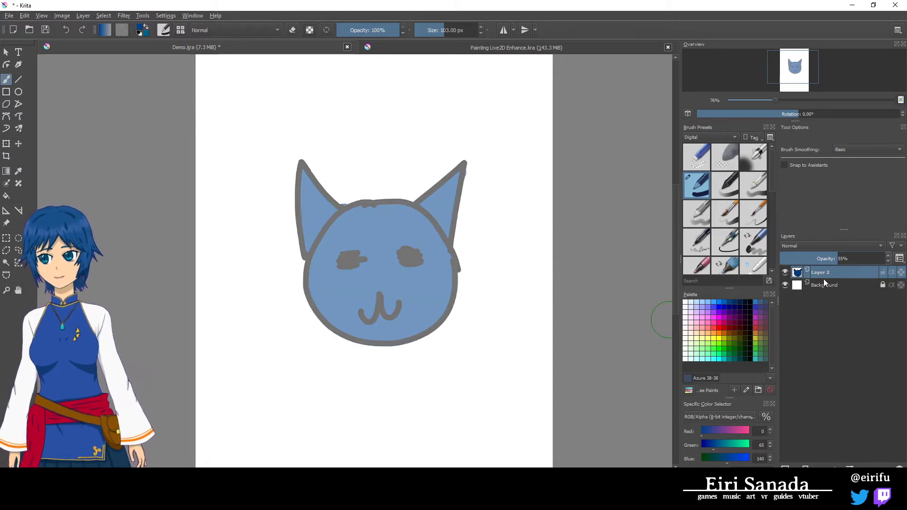
left_click_drag(838, 259, 897, 257)
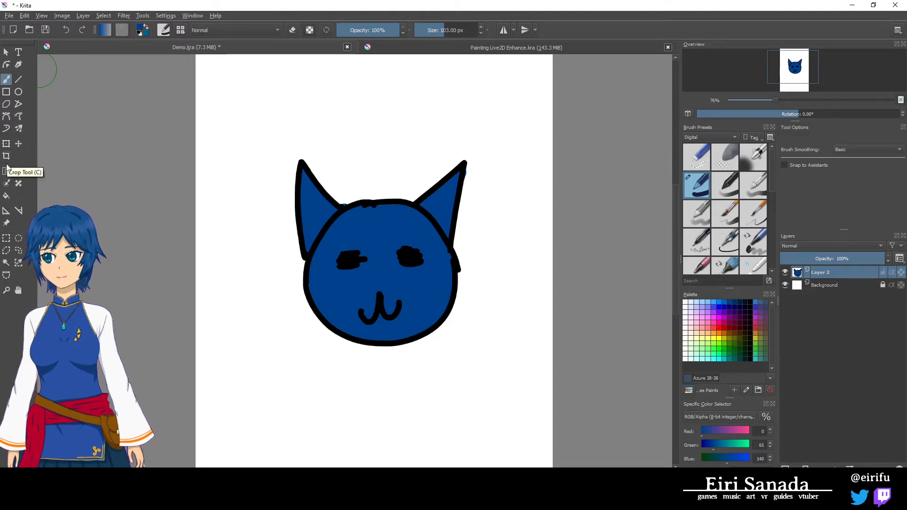
- Enclose the right ear in a polygonal selection along the head outline, cut it to a new layer and clear the selection
left_click(7, 253)
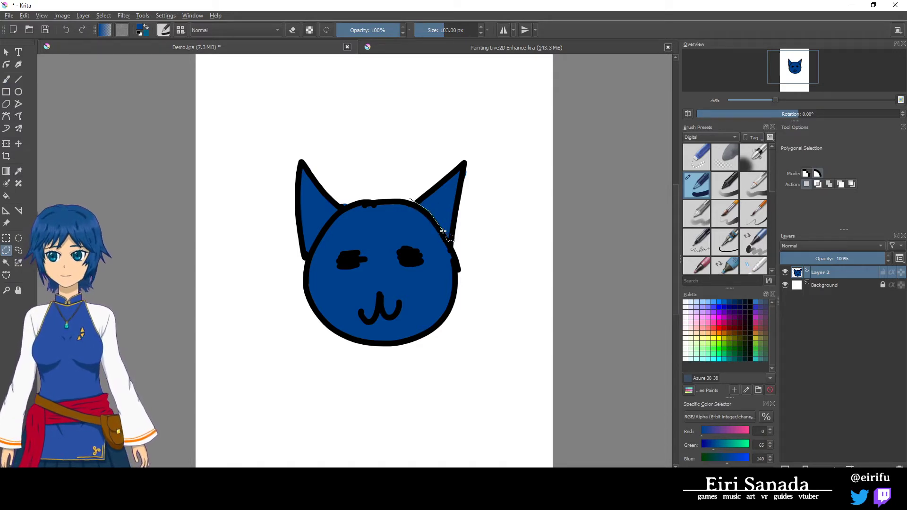
left_click(458, 257)
left_click(491, 213)
left_click(501, 125)
left_click(438, 137)
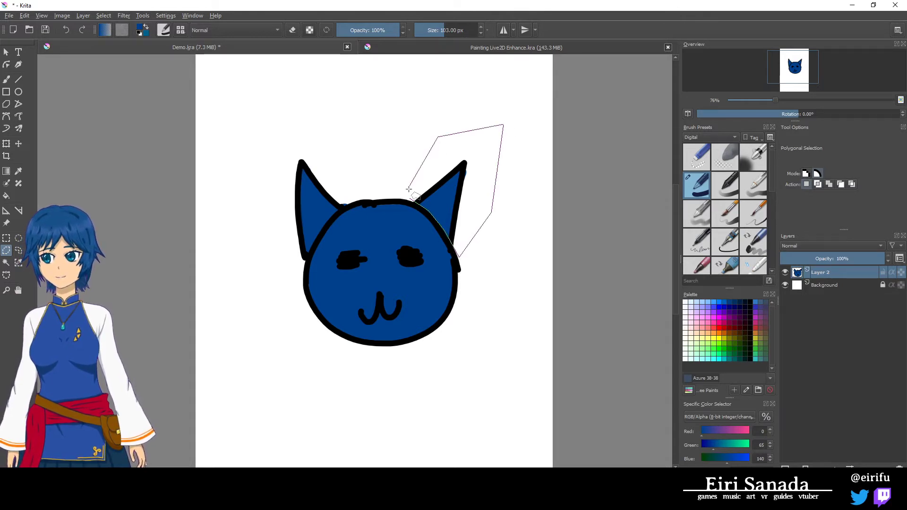
left_click(410, 199)
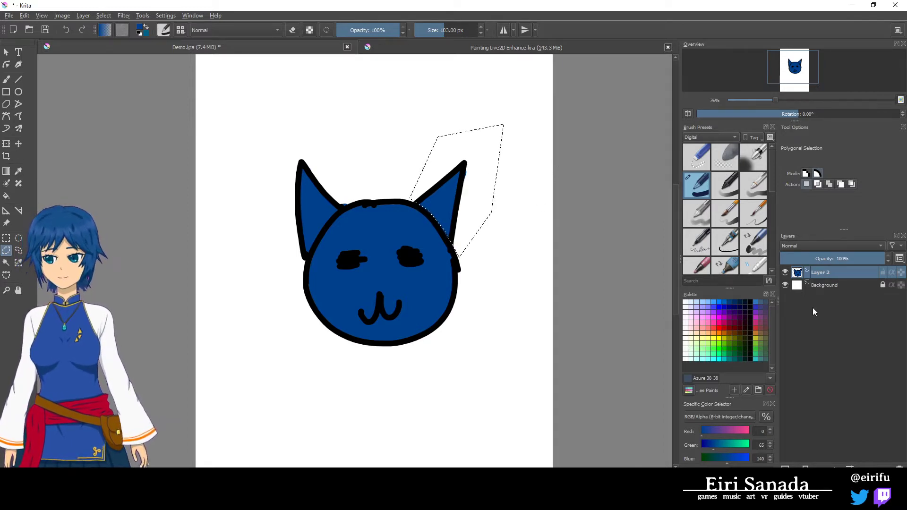
right_click(827, 275)
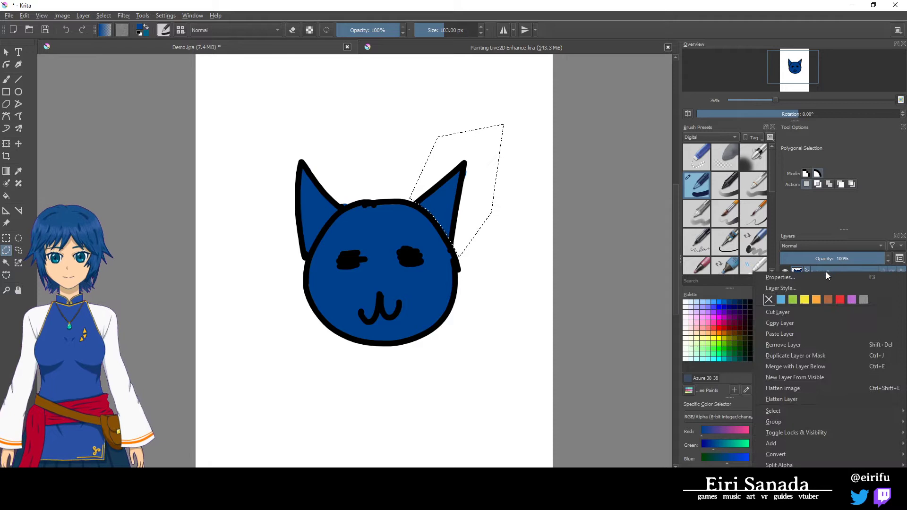
right_click(469, 185)
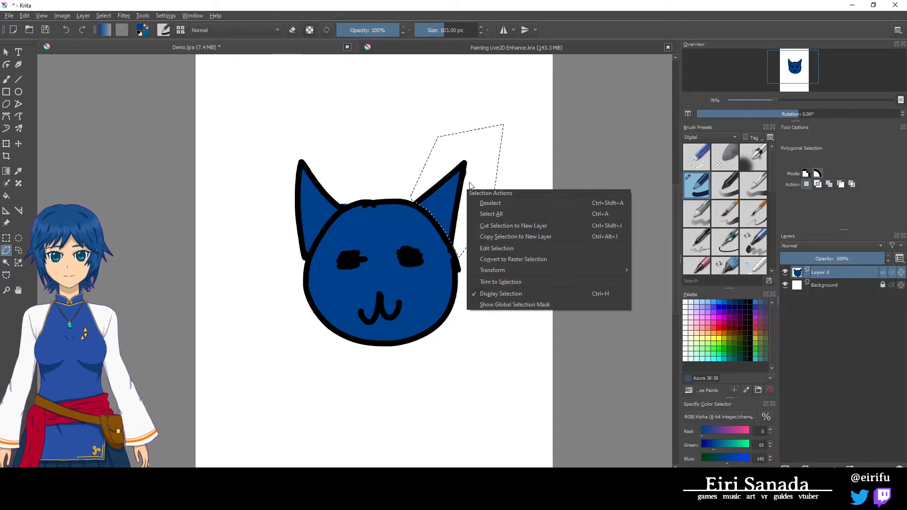
left_click(529, 227)
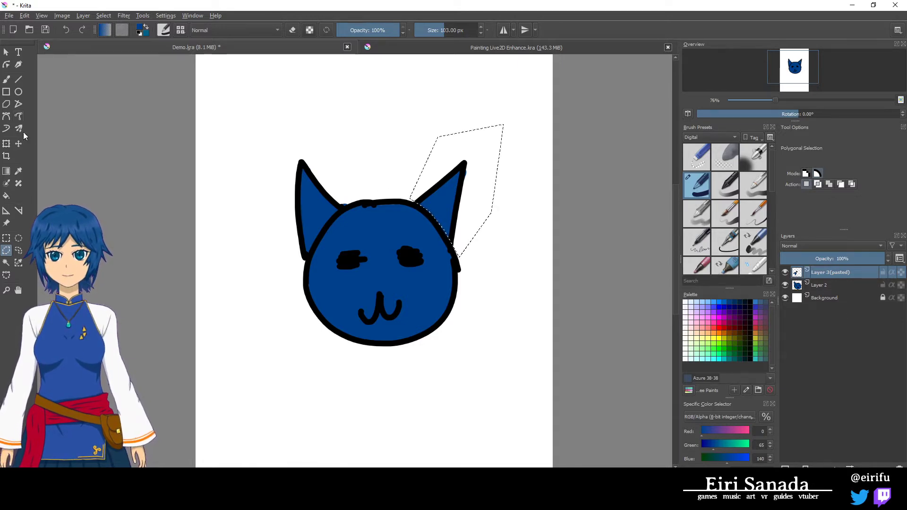
left_click(7, 237)
left_click(442, 258)
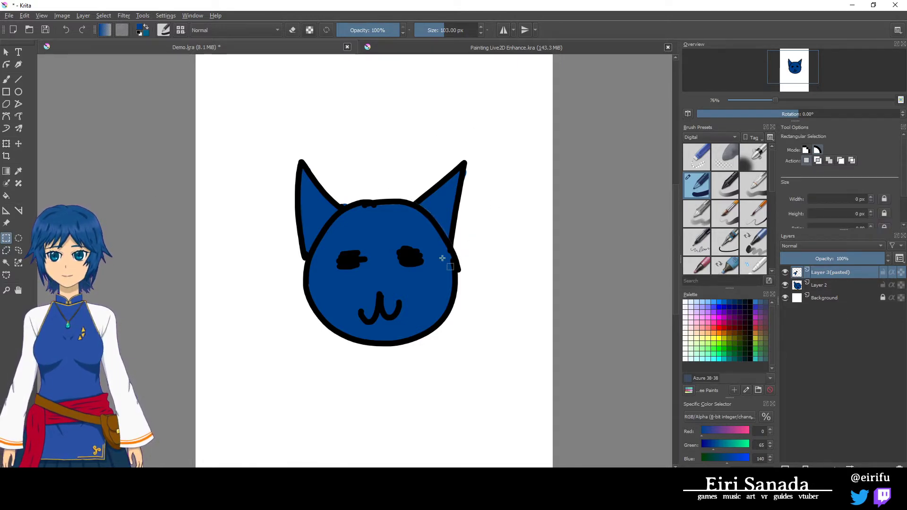
- Toggle Layer 2's visibility and leave it hidden to isolate the cut-out ear
left_click(785, 286)
left_click(785, 286)
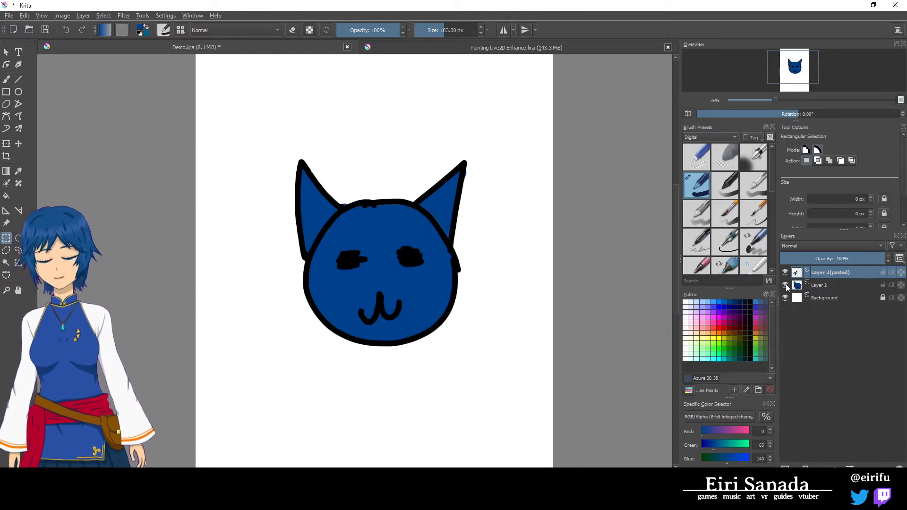
left_click(786, 285)
left_click(785, 285)
left_click(786, 284)
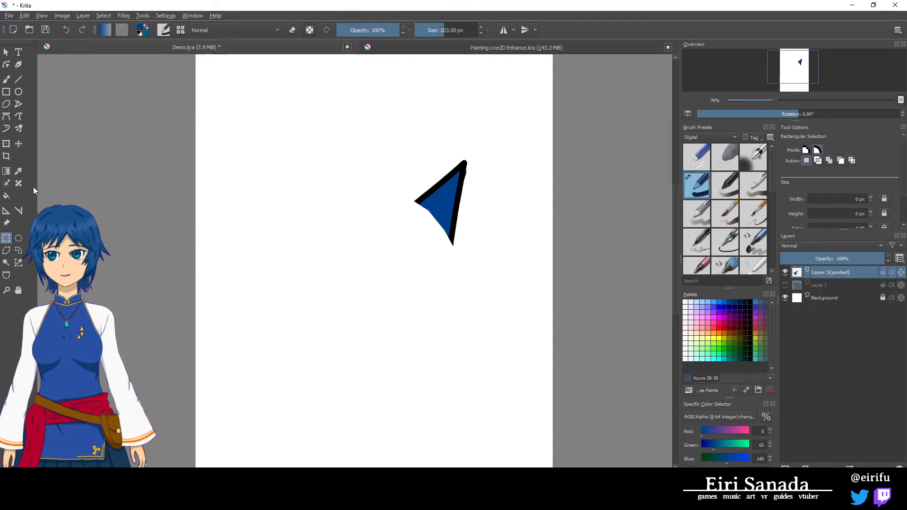
- Sample the ear's blue and extend the fill beyond its cut lower edge with a 28 px brush on Layer 3(pasted)
right_click(341, 220)
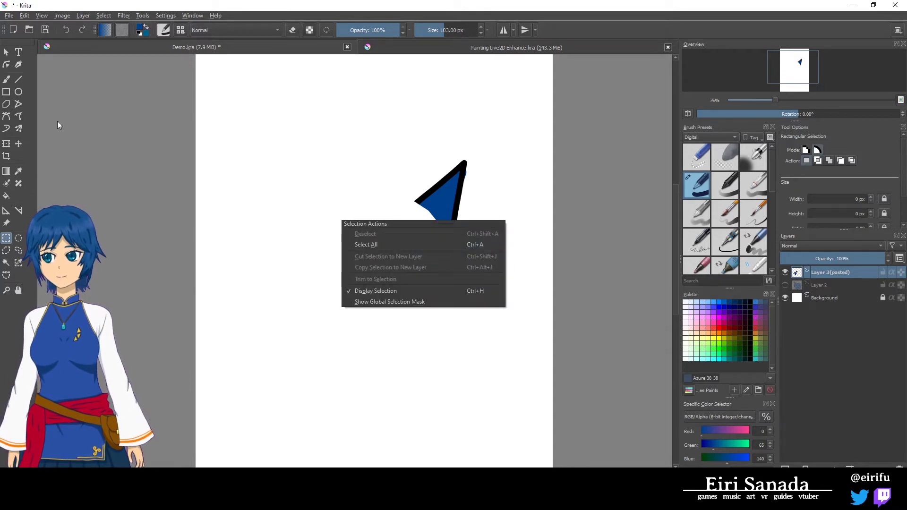
left_click(7, 79)
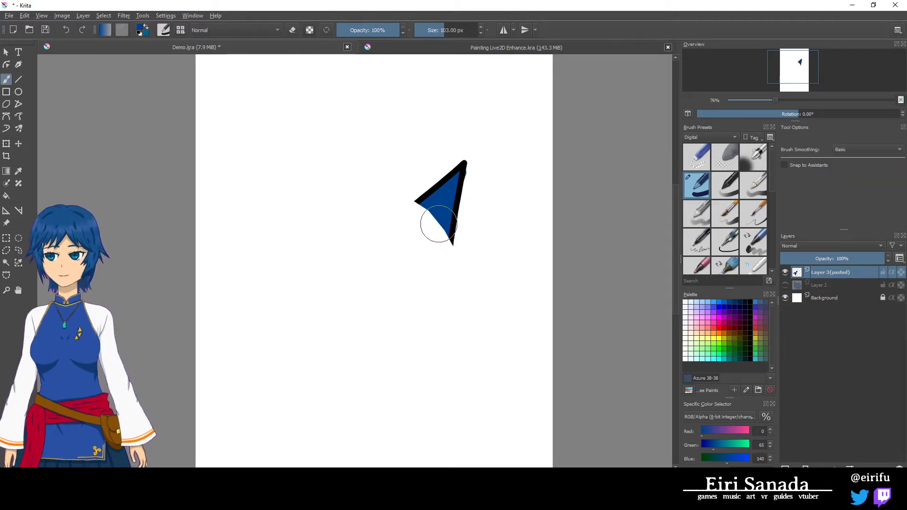
key("1")
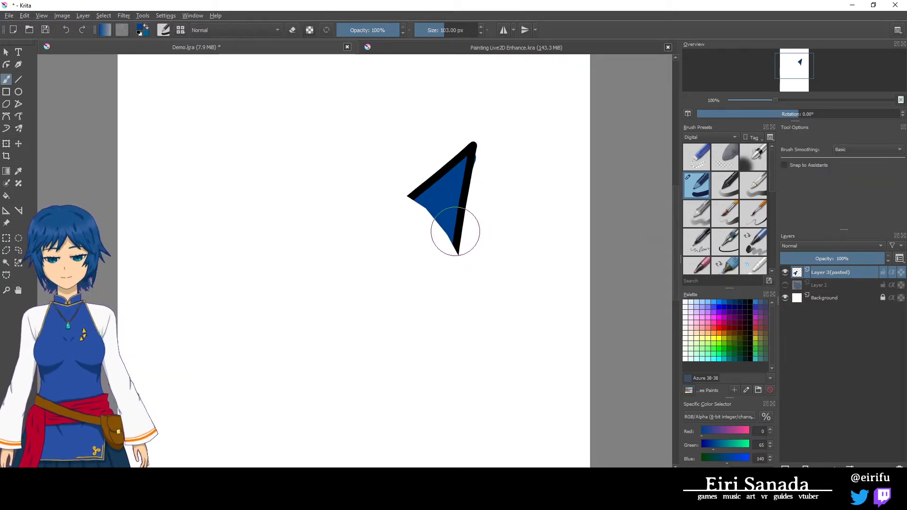
right_click(475, 320)
right_click(462, 237)
left_click(438, 206, "ctrl")
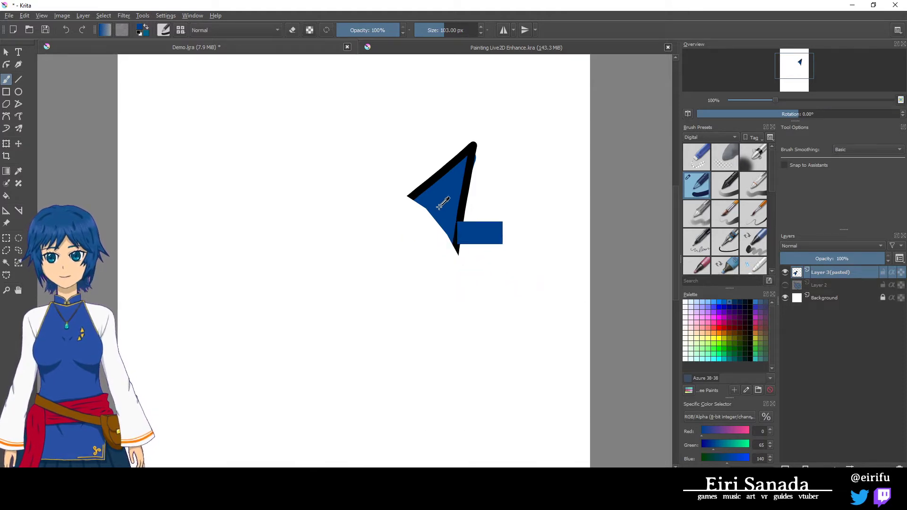
key("bracketleft")
key("bracketleft")
key("bracketleft")
key("bracketleft")
key("bracketleft")
key("bracketleft")
key("bracketleft")
key("bracketleft")
key("bracketleft")
key("bracketleft")
key("bracketleft")
key("bracketleft")
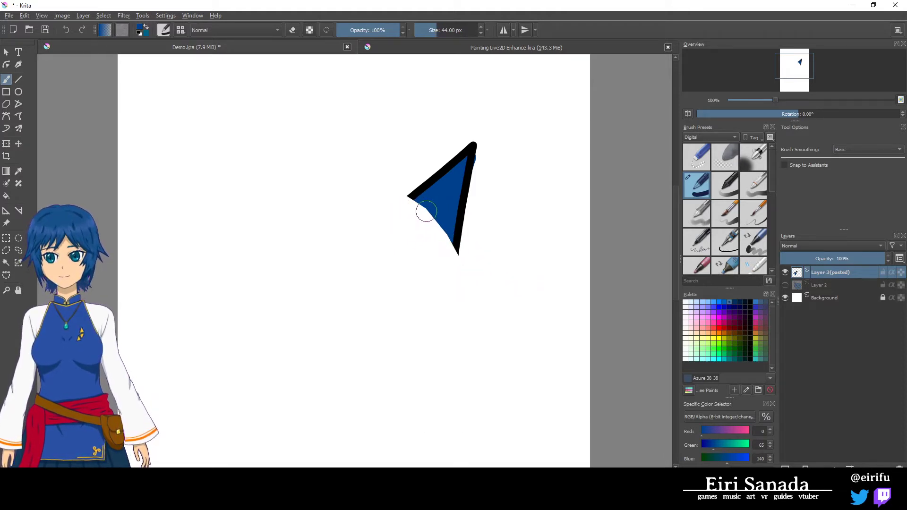
key("bracketleft")
key("bracketleft")
left_click_drag(422, 204, 449, 245)
right_click(448, 249)
right_click(462, 262)
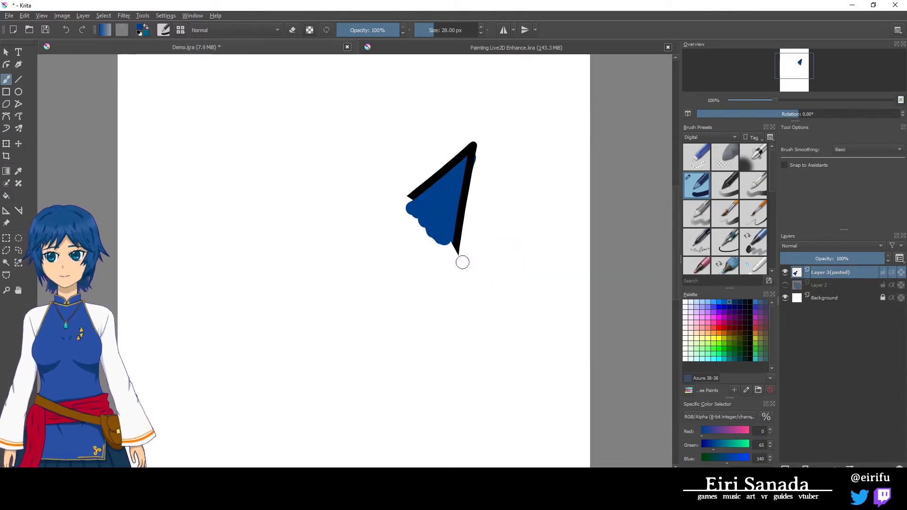
- Sample the outline's black and extend both ends of the ear's outline past the cut edge with a 16 px brush
key("bracketleft")
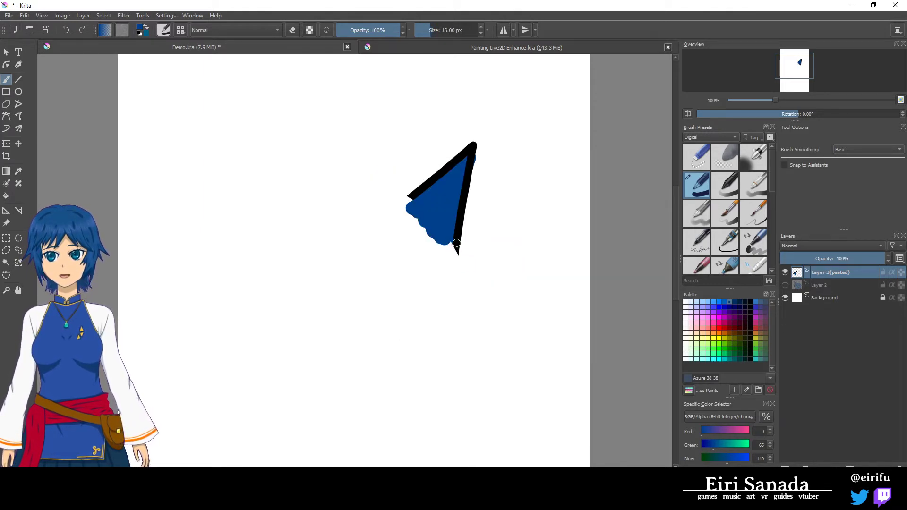
left_click_drag(456, 243, 452, 259)
key("ctrl")
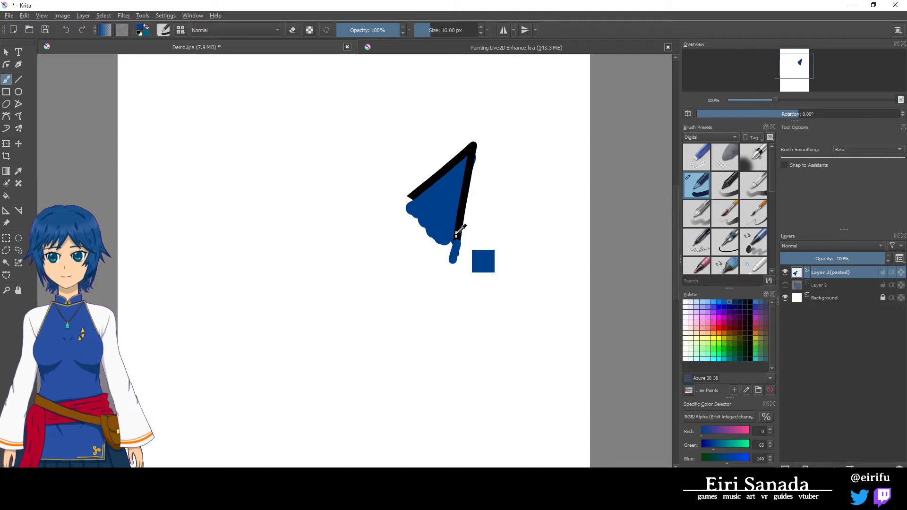
left_click(456, 235, "ctrl")
left_click_drag(458, 239, 454, 257)
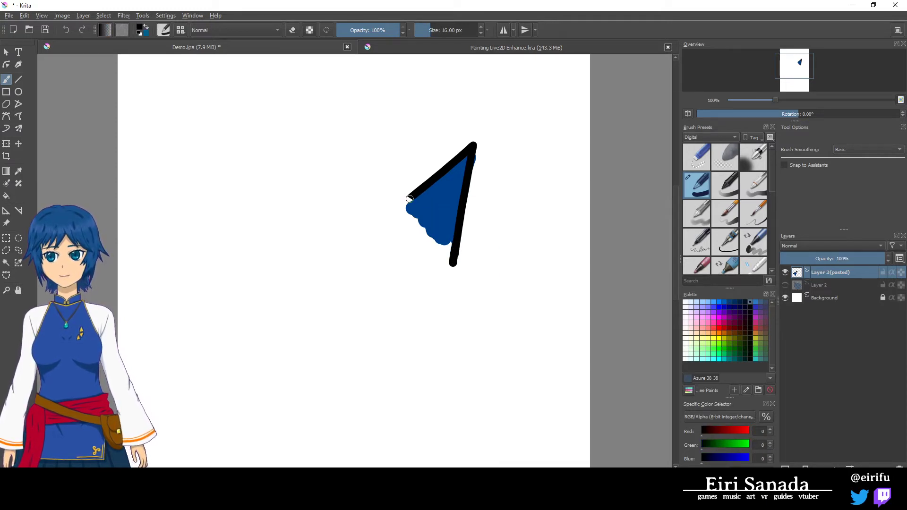
left_click_drag(409, 197, 401, 203)
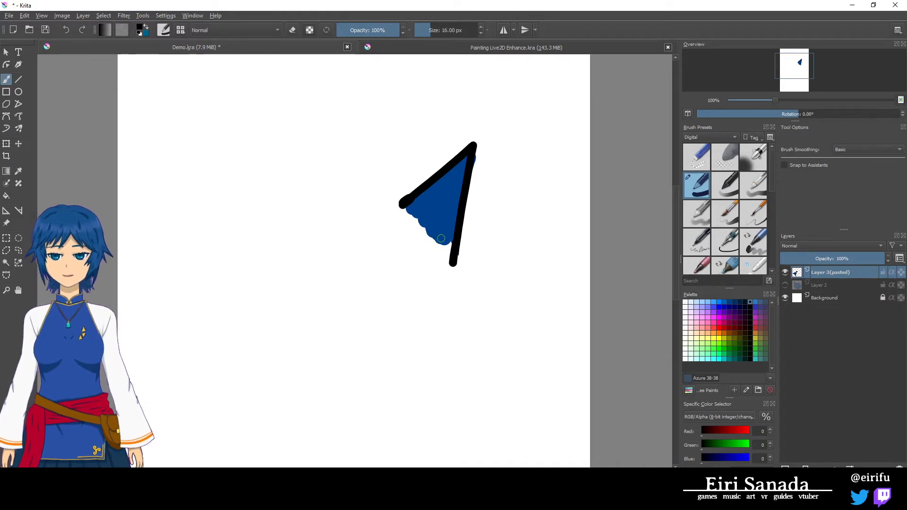
- Show Layer 2, move the right ear's Layer 3(pasted) beneath it and toggle the ear's visibility to check the head behind it
left_click(785, 285)
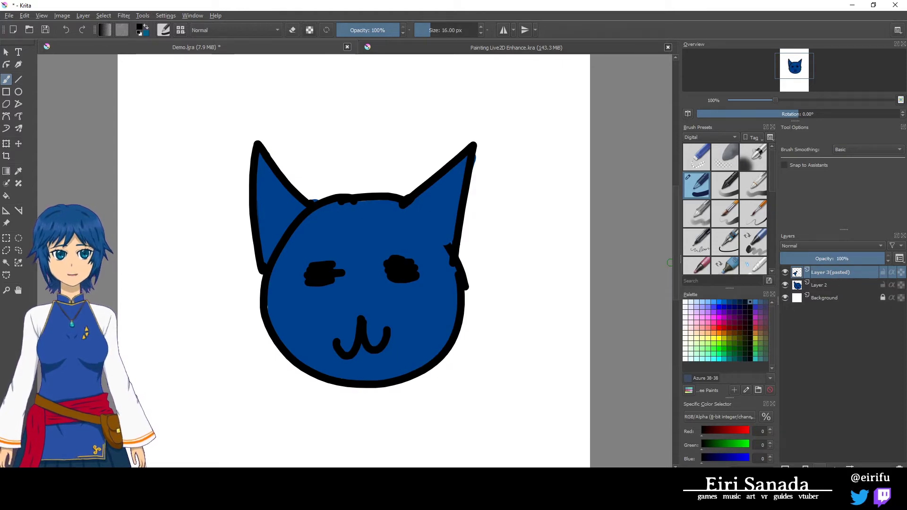
key("ctrl+Page_Down")
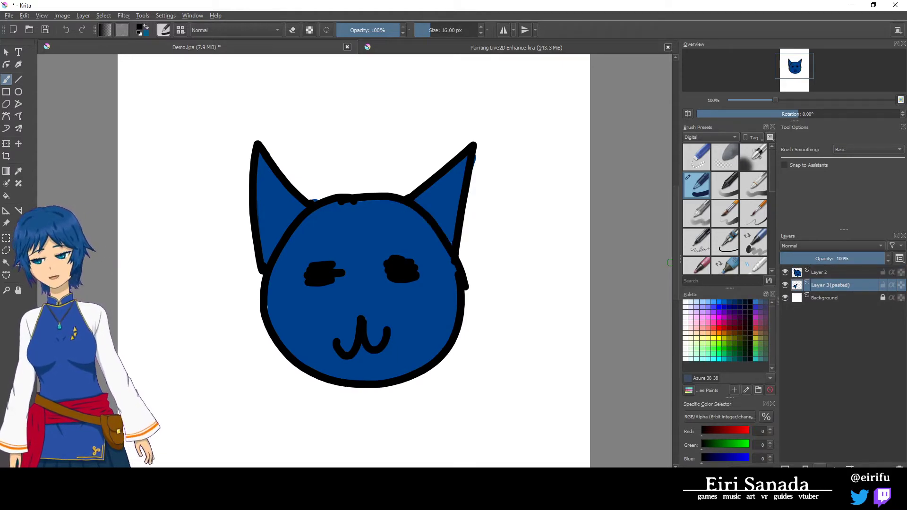
left_click(785, 285)
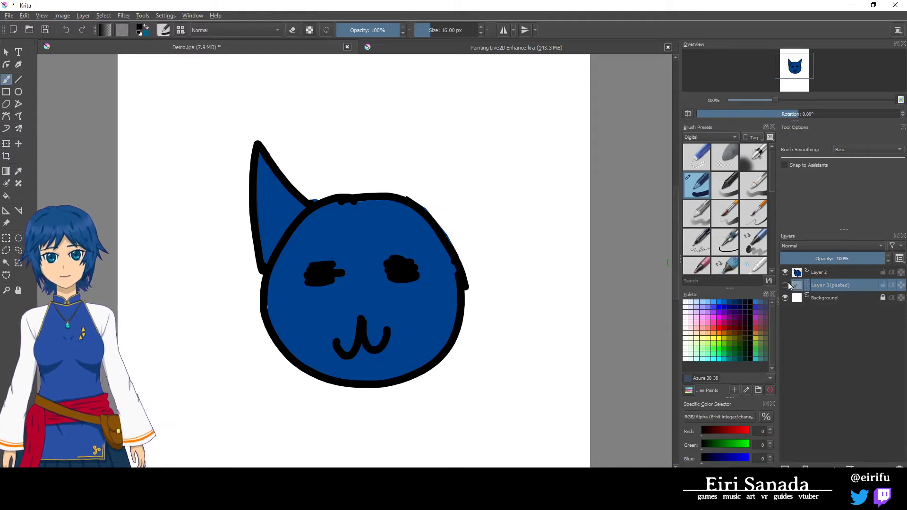
left_click(785, 285)
left_click(788, 285)
left_click(788, 284)
- On Layer 2, enclose the left ear in a polygonal selection along the head outline, cut it to a new layer and clear the selection
left_click(845, 276)
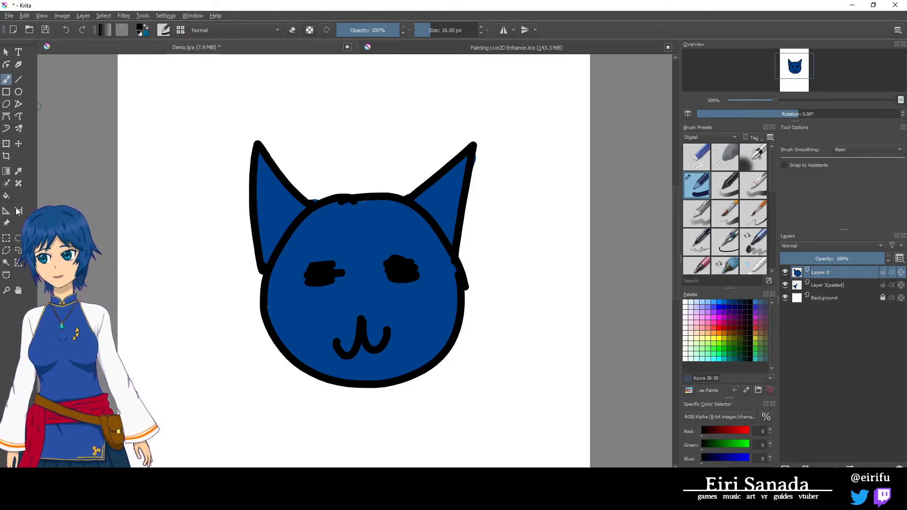
left_click(6, 237)
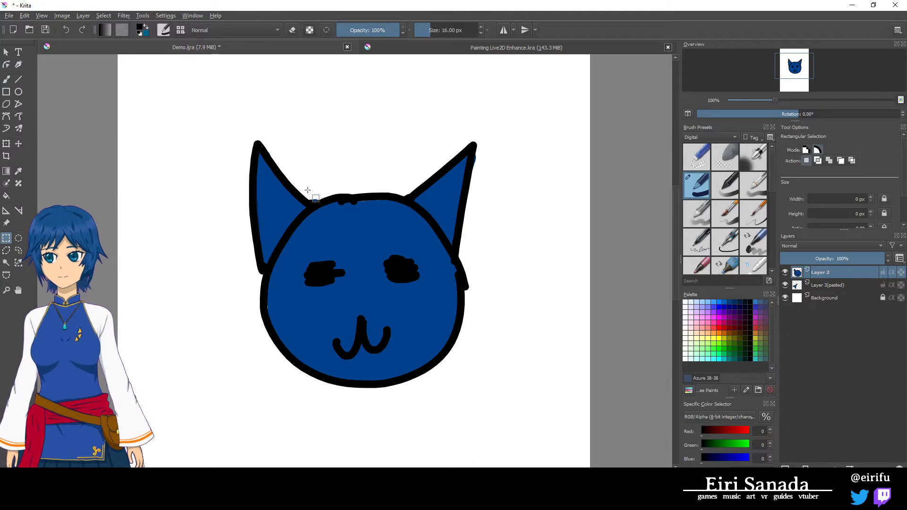
left_click(7, 251)
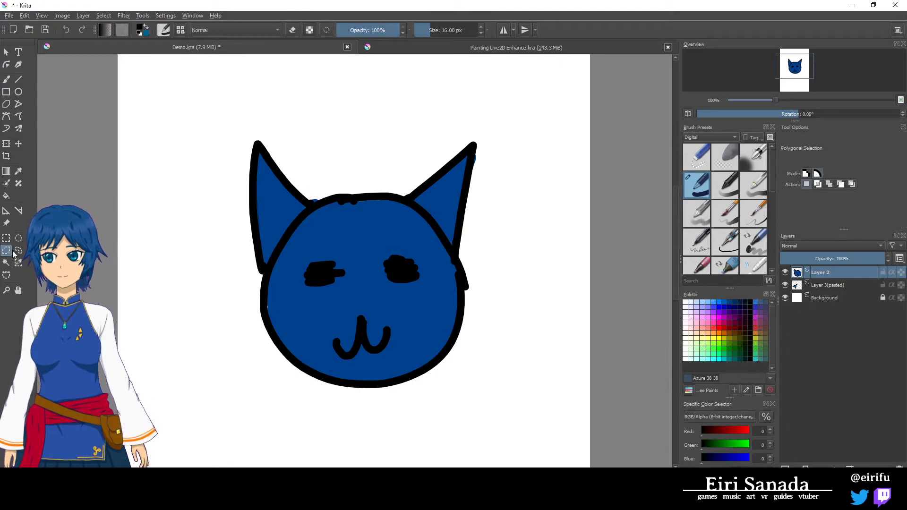
left_click(329, 193)
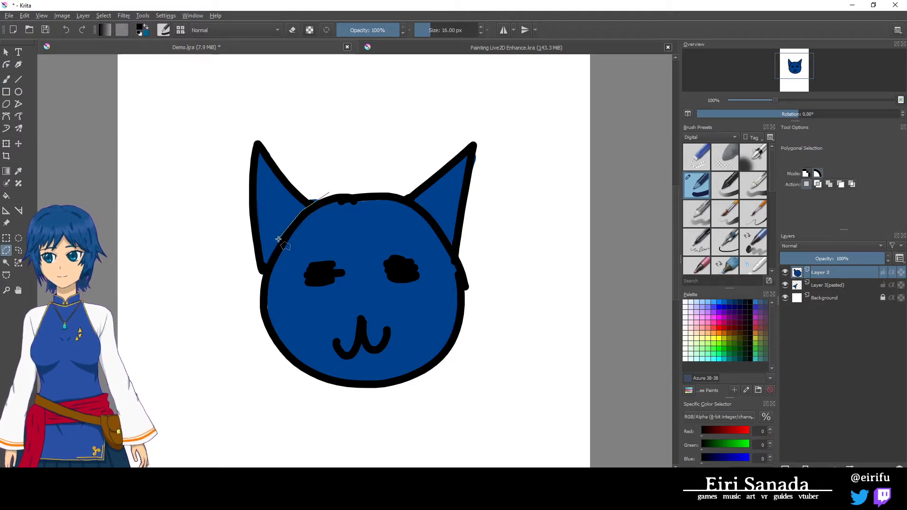
left_click(259, 283)
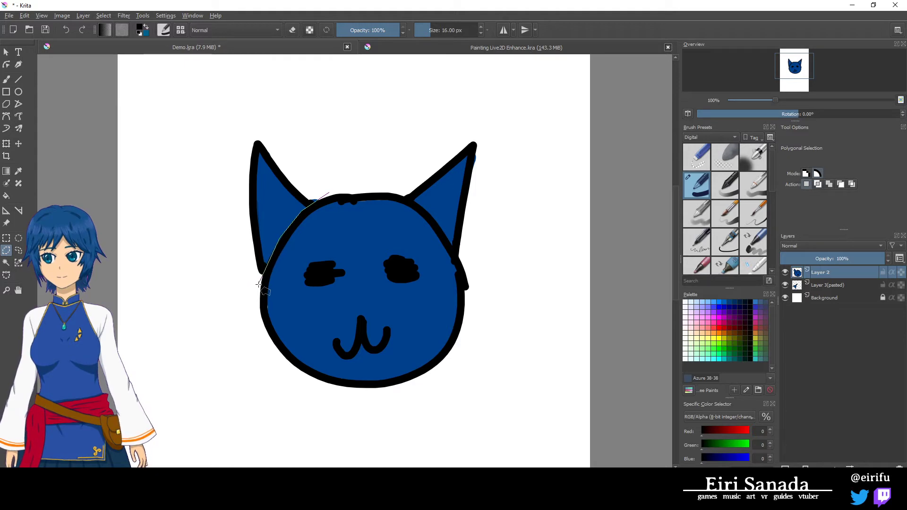
left_click(201, 241)
left_click(248, 98)
left_click(330, 193)
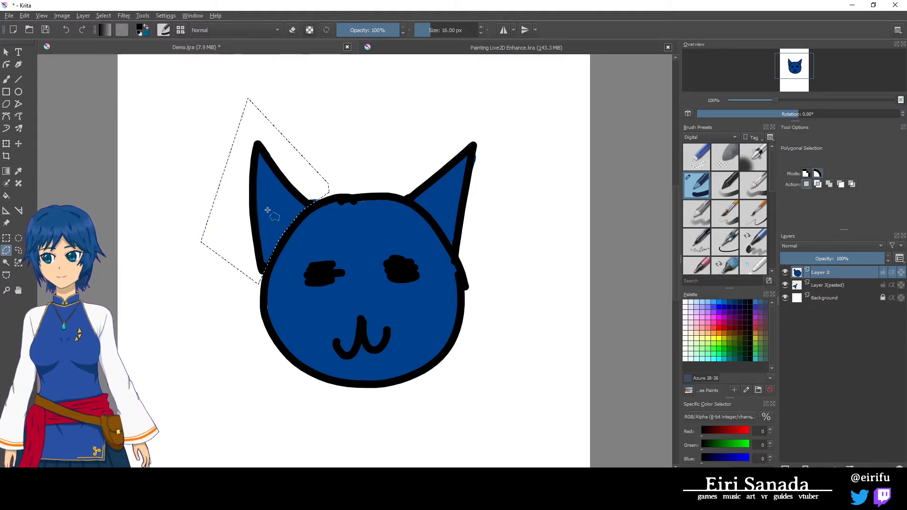
right_click(330, 206)
left_click(316, 250)
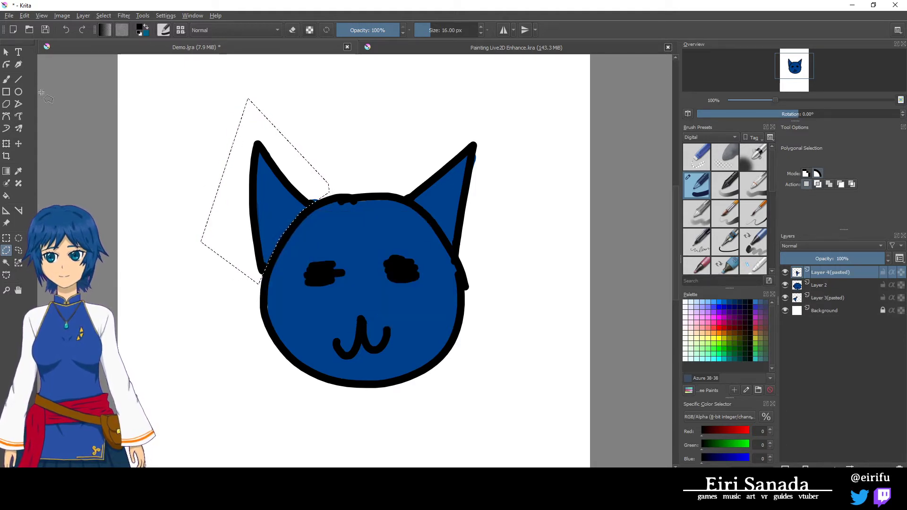
left_click(6, 237)
left_click(125, 236)
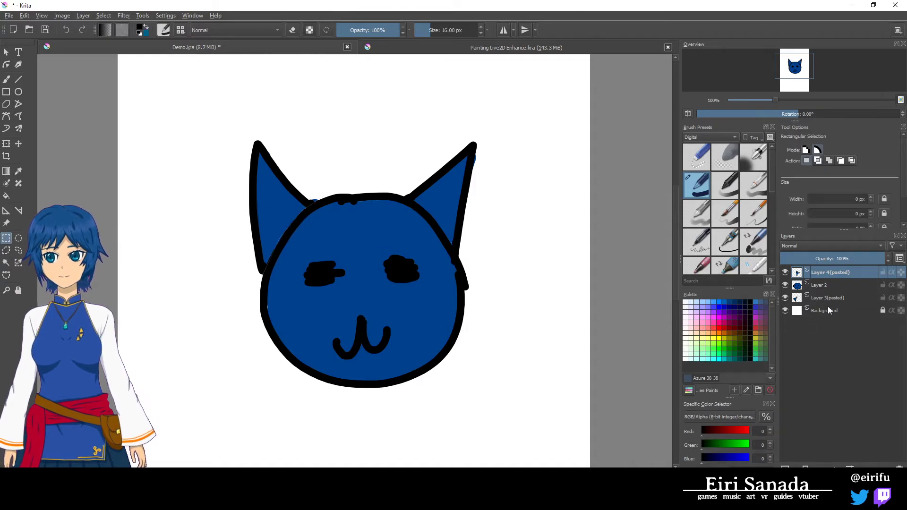
- Hide Layer 2 and extend the left ear's sampled blue fill and black outline past the cut edge with a 16 px brush
left_click(785, 285)
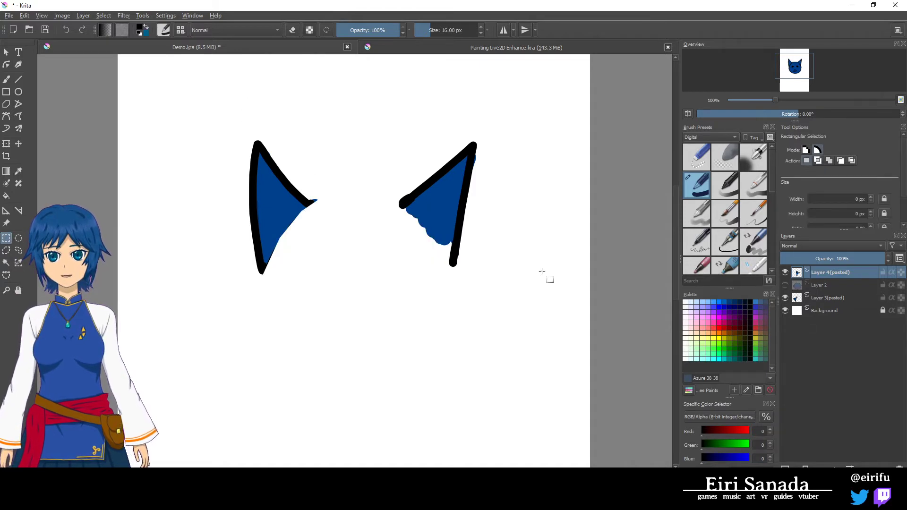
left_click(6, 79)
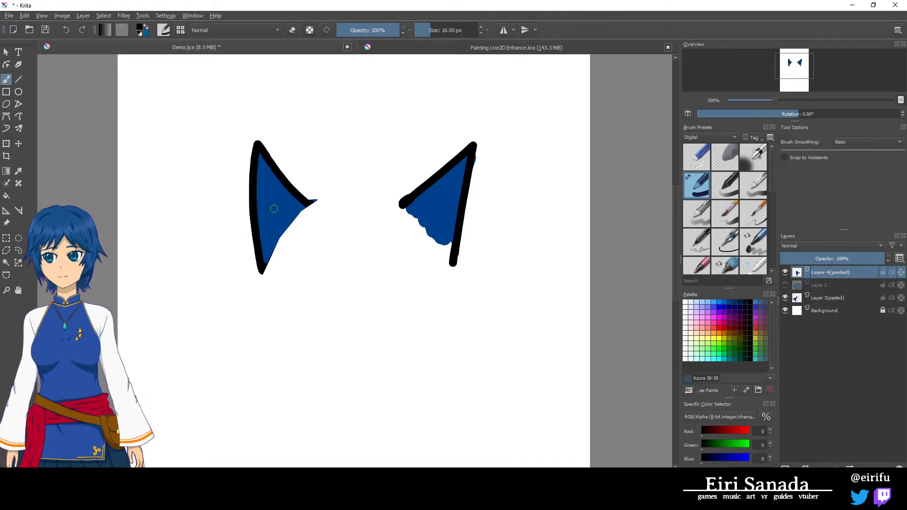
left_click(274, 209, "ctrl")
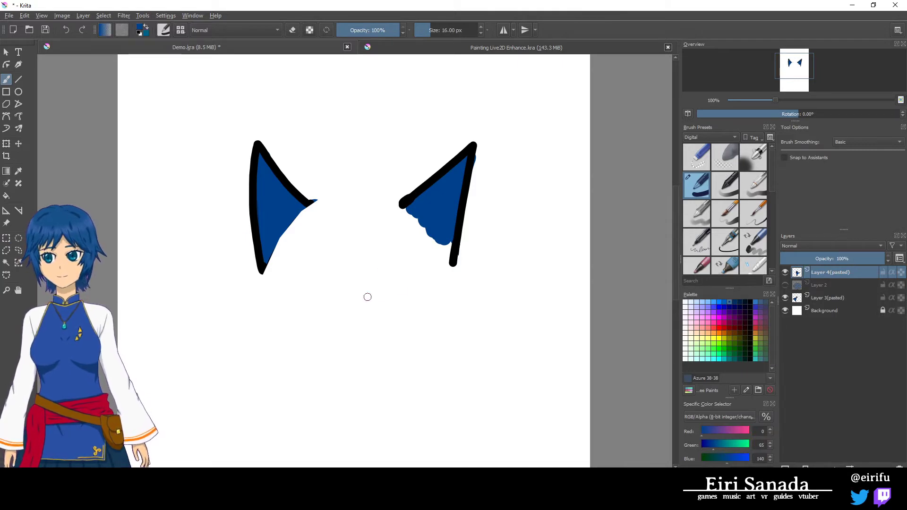
left_click_drag(269, 259, 317, 208)
left_click(312, 203, "ctrl")
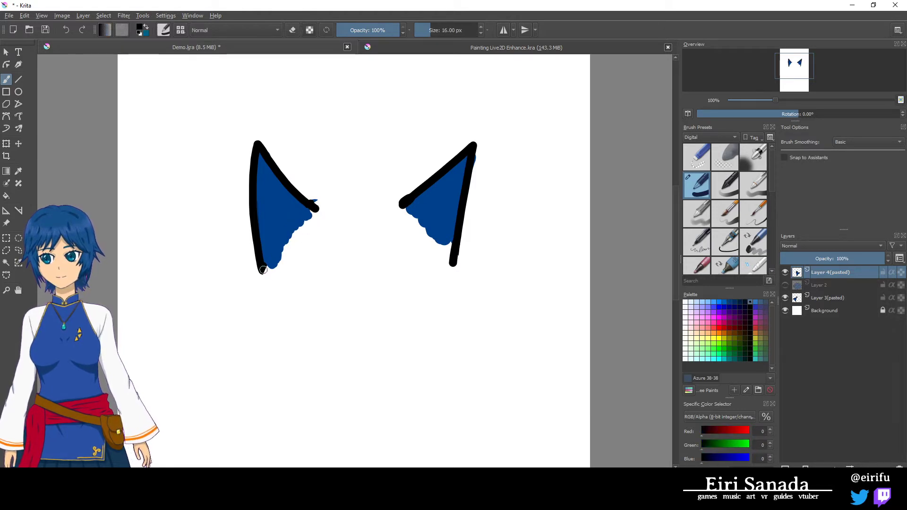
left_click_drag(266, 273, 275, 266)
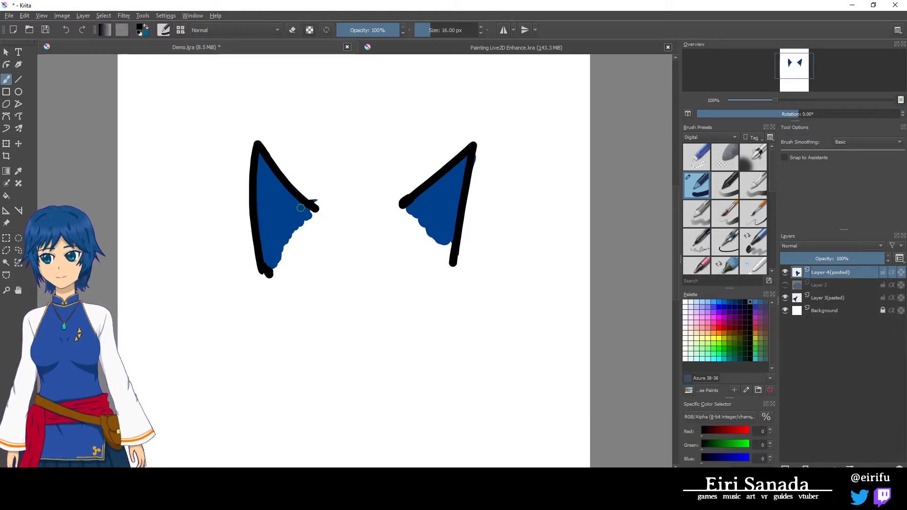
- Show Layer 2 again and move the left ear's Layer 4(pasted) directly beneath it
left_click(786, 286)
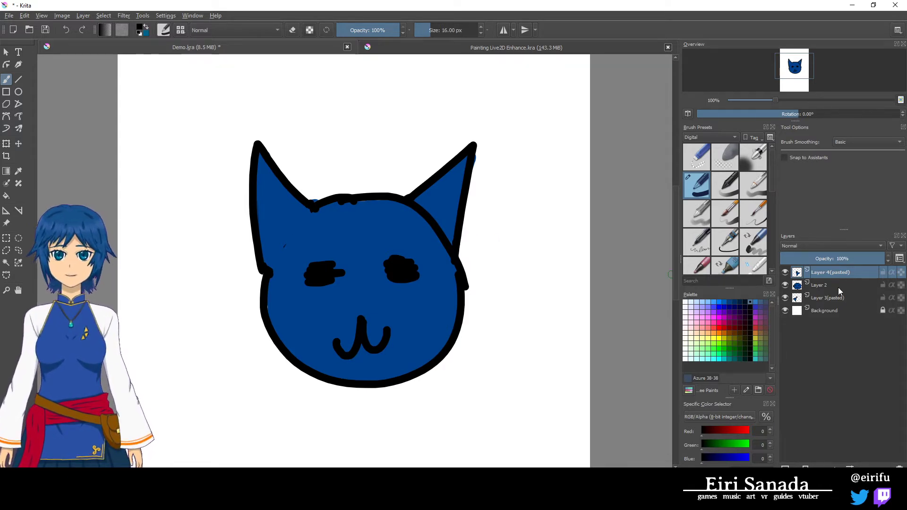
key("ctrl+Page_Down")
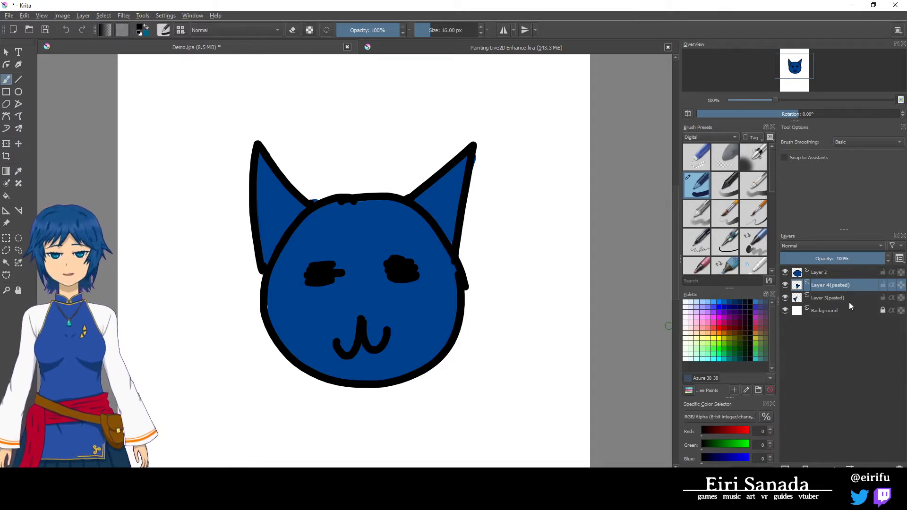
mouse_move(842, 299)
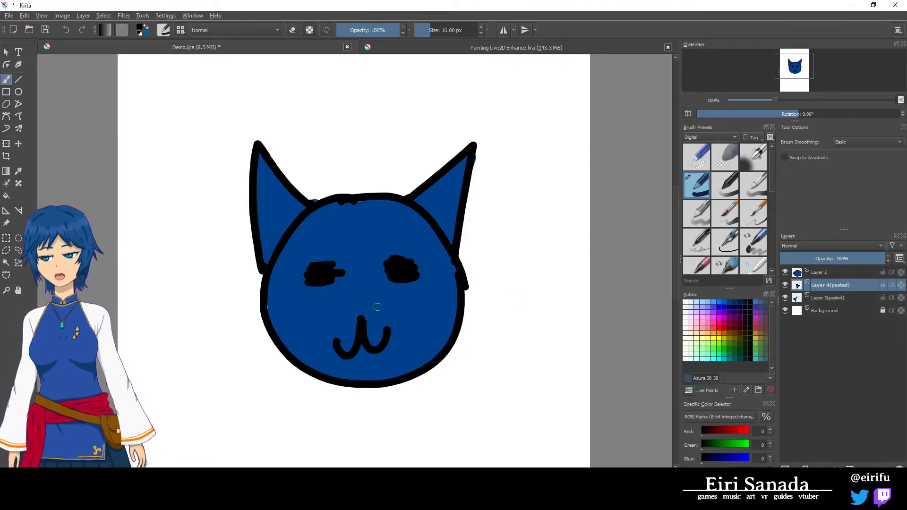
- On Layer 2, select both eyes with a 282 x 107 px rectangle, cut them to a new layer and clear the selection
left_click(835, 274)
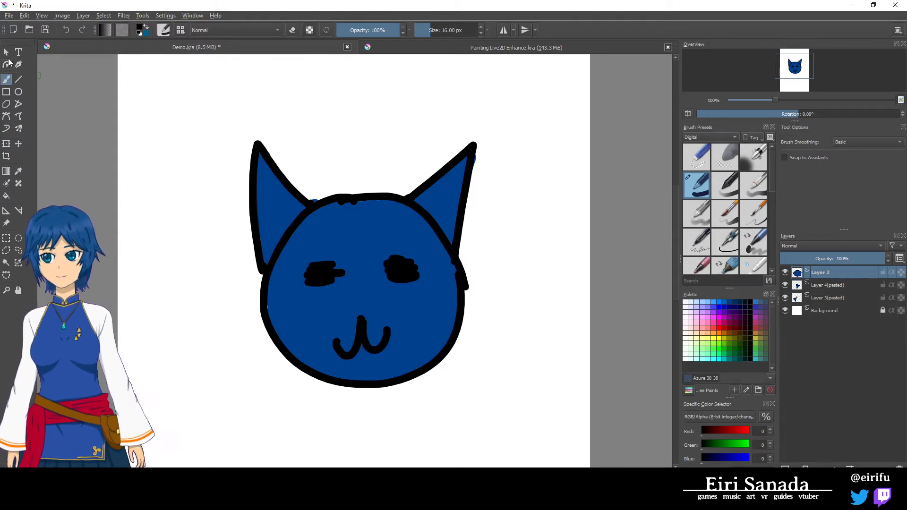
left_click(6, 238)
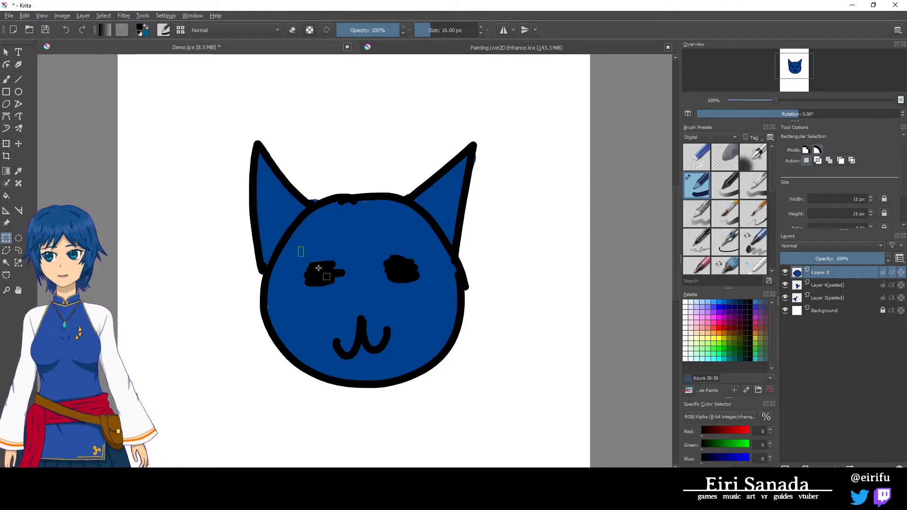
left_click_drag(318, 268, 432, 298)
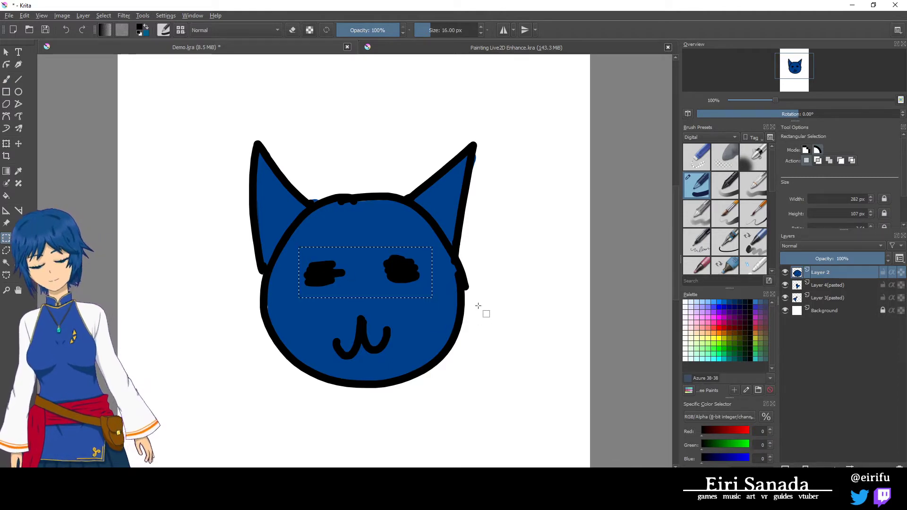
right_click(386, 276)
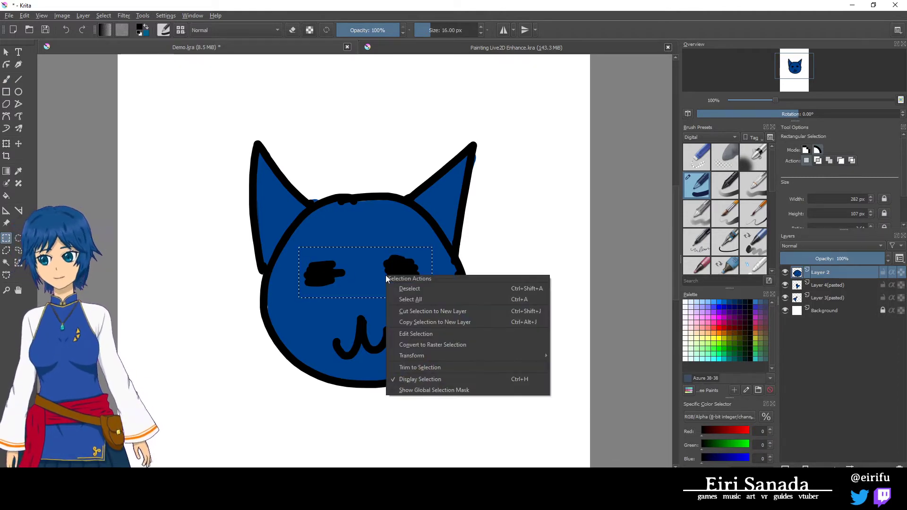
left_click(416, 311)
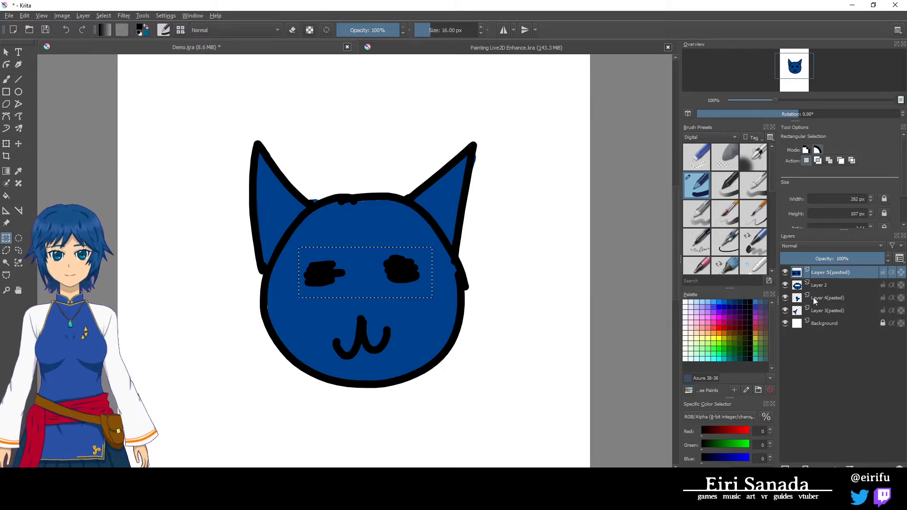
left_click(171, 227)
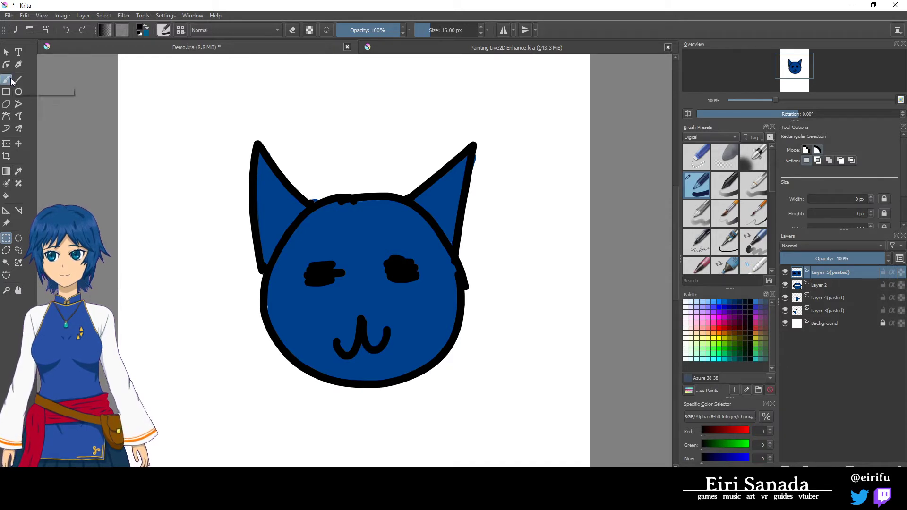
- Hide Layer 2 and clear the blue around the eyes on Layer 5(pasted) using the Fill tool with an eraser preset, checking the layer's visibility
left_click(784, 285)
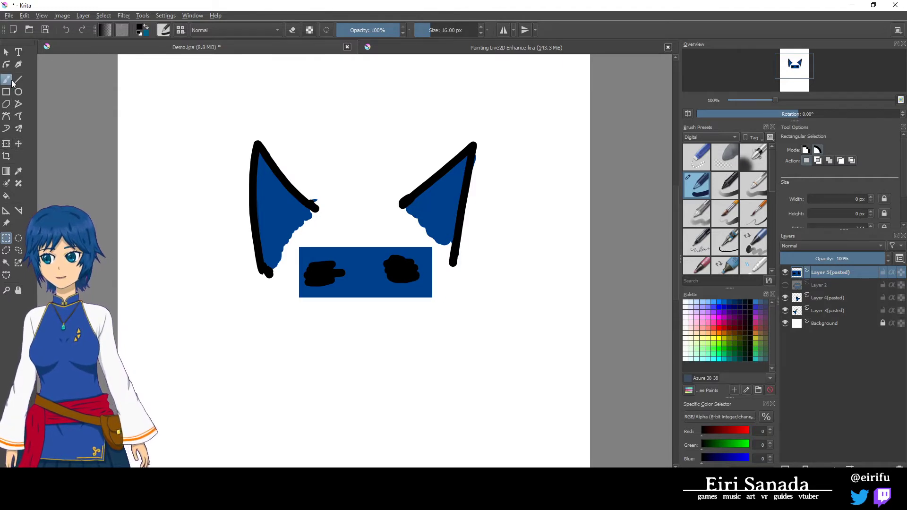
left_click(7, 196)
right_click(174, 213)
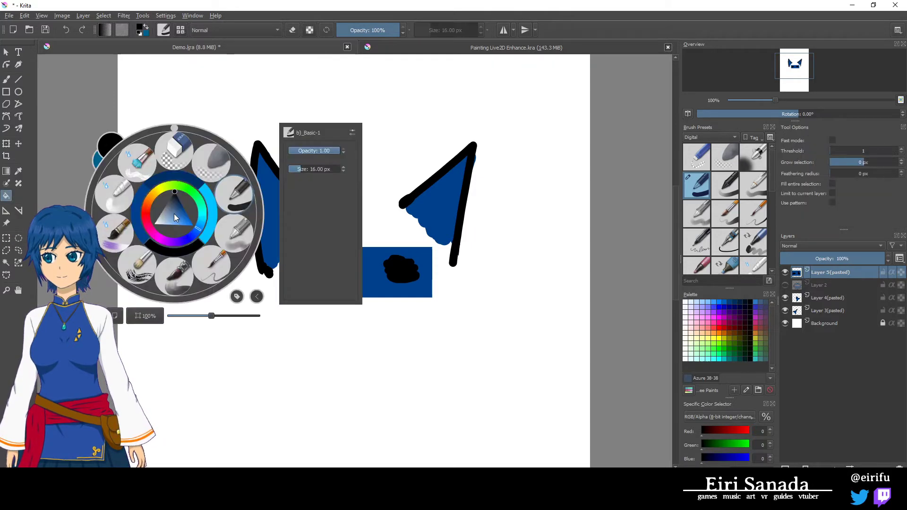
left_click(178, 148)
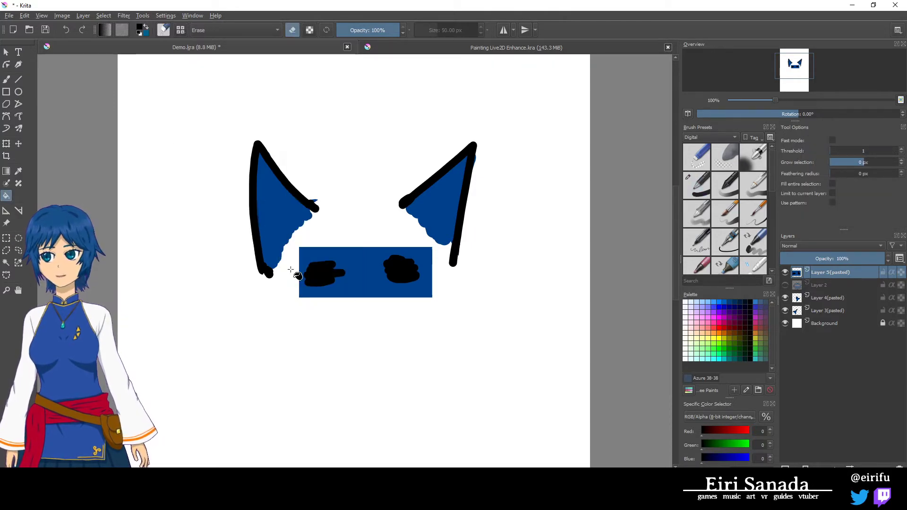
left_click(348, 286)
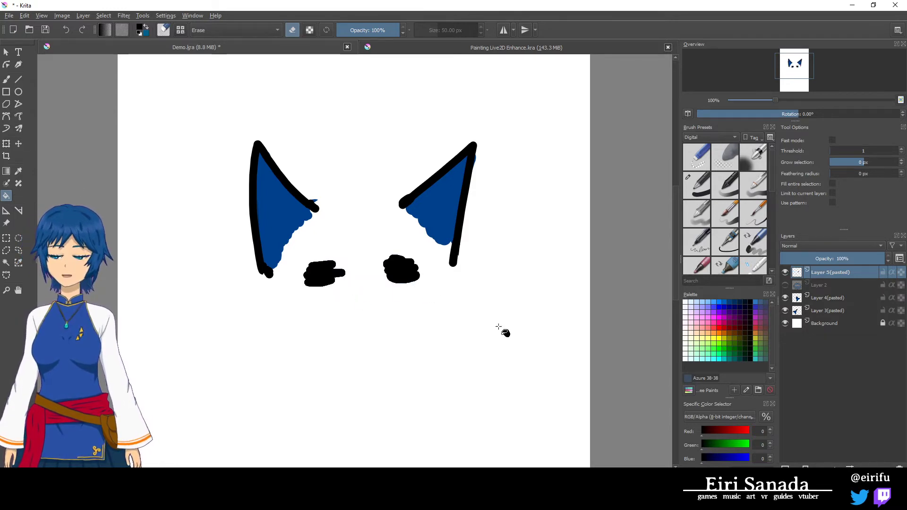
left_click(786, 274)
left_click(786, 274)
- Show Layer 2 and fill its white eye cut-out with the sampled face blue using the Fill tool and a normal brush preset
left_click(787, 287)
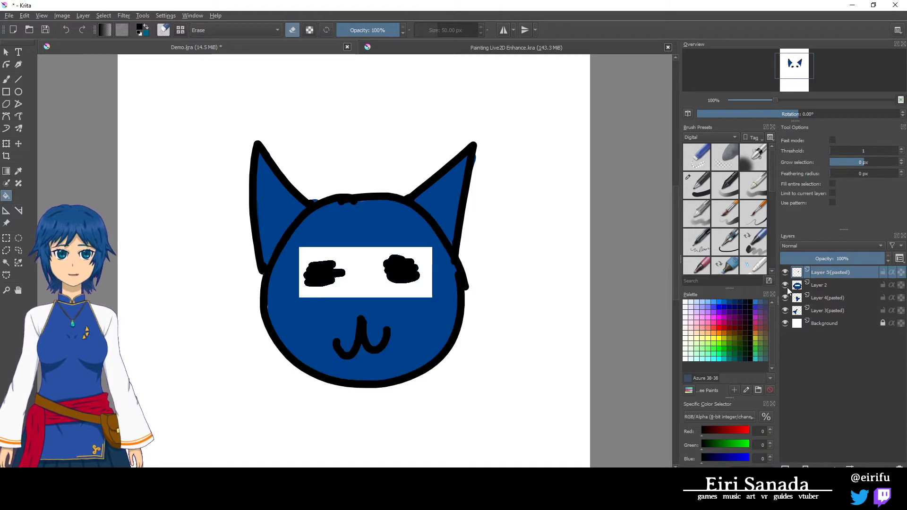
left_click(837, 287)
scroll(339, 273, "up", 1)
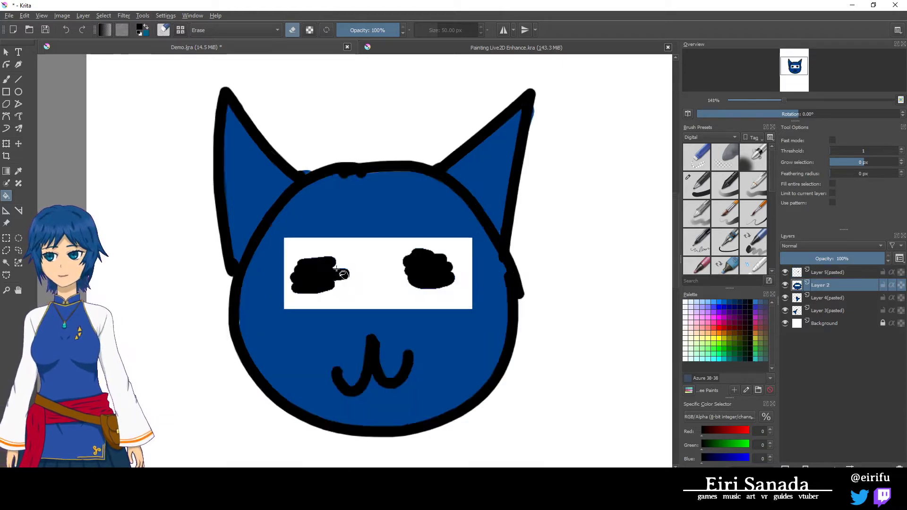
scroll(339, 273, "up", 1)
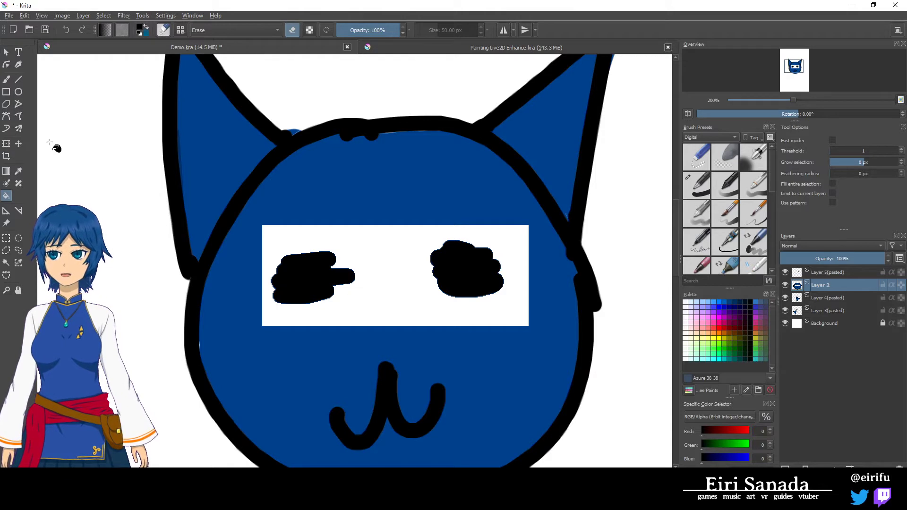
left_click(362, 192, "ctrl")
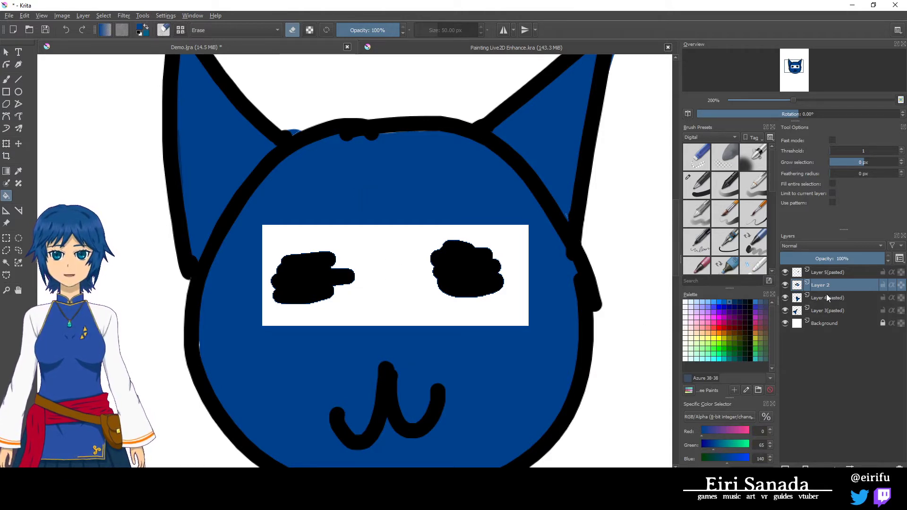
left_click(7, 80)
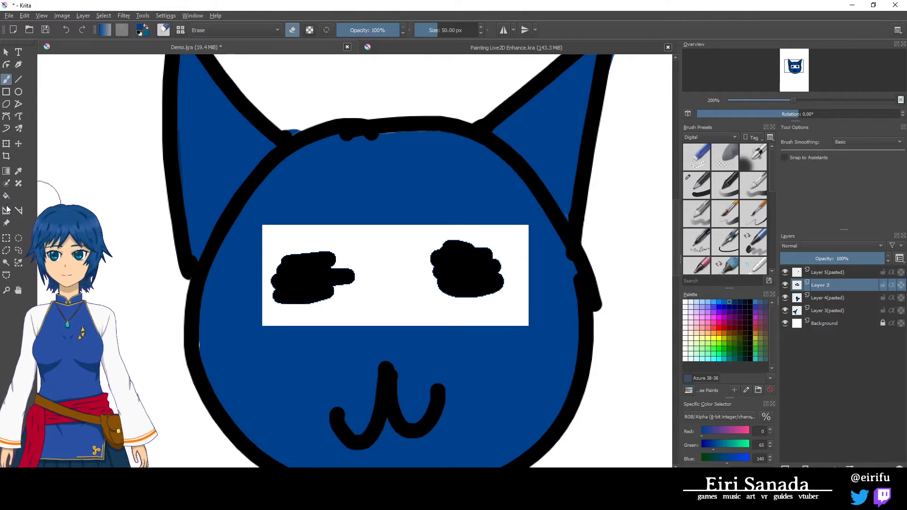
right_click(143, 199)
left_click(203, 182)
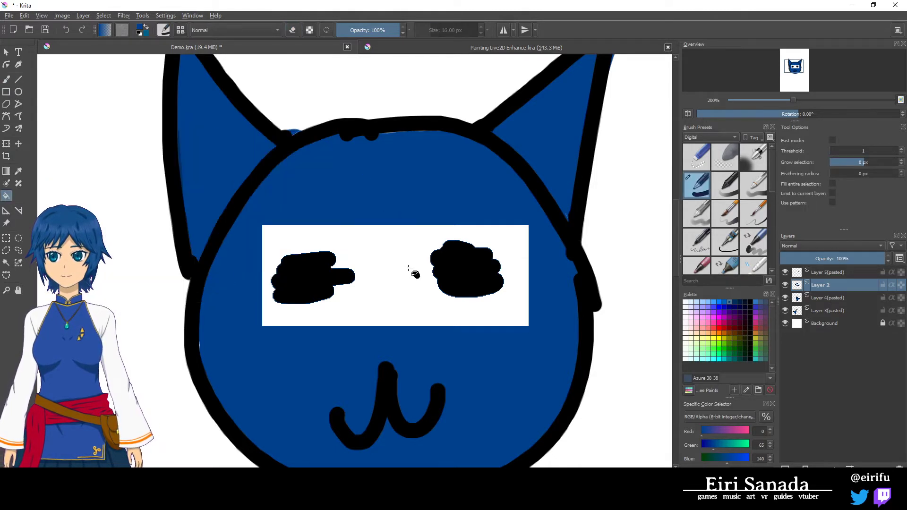
left_click(415, 274)
- Move the eyes on Layer 5(pasted) down toward the mouth to expose the face beneath, and undo the move
left_click(823, 272)
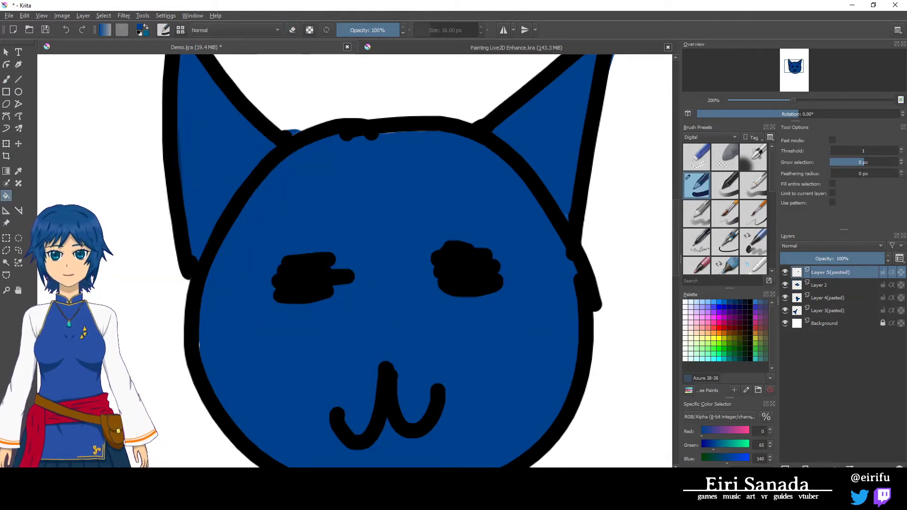
left_click(19, 143)
left_click_drag(307, 286, 354, 376)
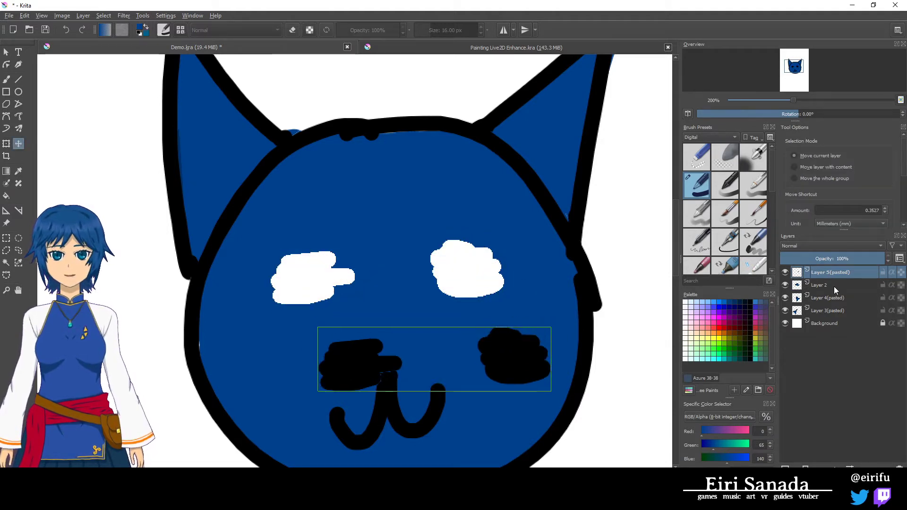
left_click(841, 285)
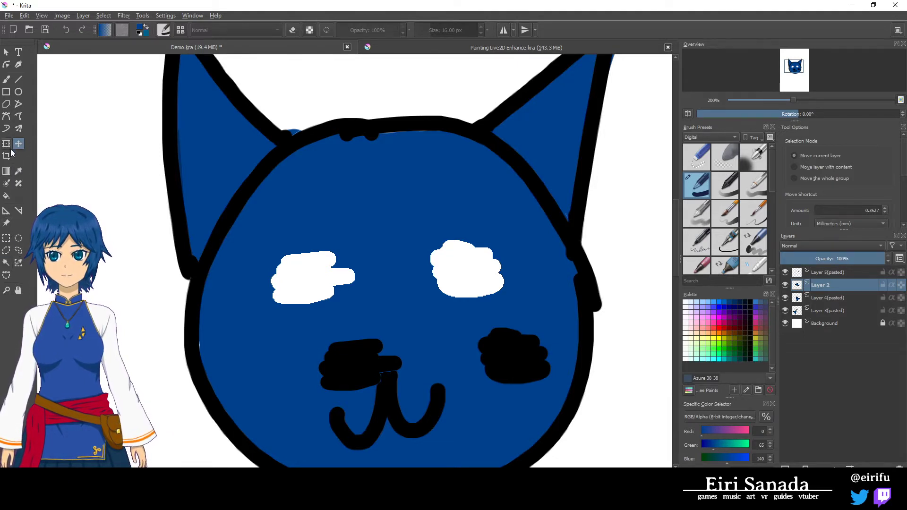
key("ctrl+z")
- Hide Layer 5(pasted), paint both eye holes on Layer 2 blue with the 16 px brush, and show the eyes again
left_click(785, 273)
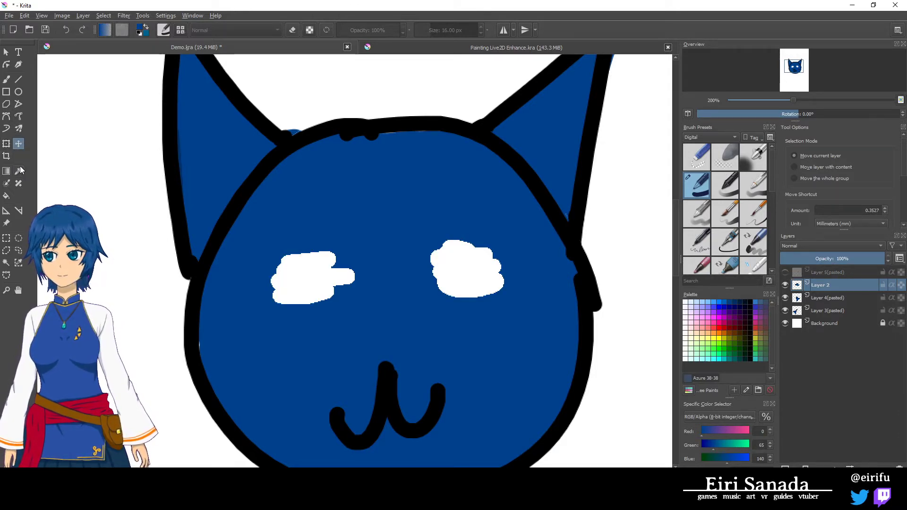
left_click(7, 79)
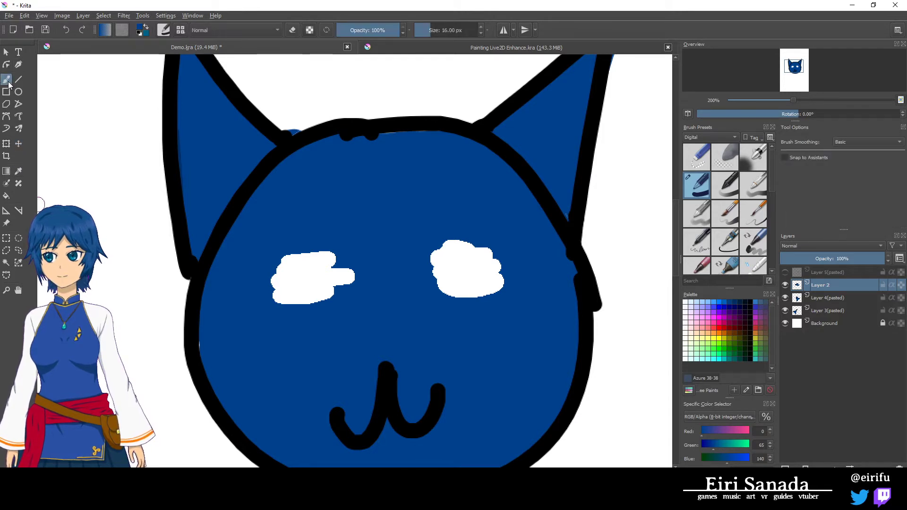
mouse_move(292, 289)
left_mouse_down()
mouse_move(311, 257)
mouse_move(290, 268)
mouse_move(271, 298)
mouse_move(346, 287)
left_mouse_up()
mouse_move(483, 283)
left_mouse_down()
mouse_move(430, 249)
mouse_move(463, 251)
mouse_move(427, 264)
mouse_move(446, 269)
mouse_move(476, 272)
mouse_move(492, 258)
mouse_move(447, 290)
mouse_move(412, 297)
mouse_move(484, 295)
left_mouse_up()
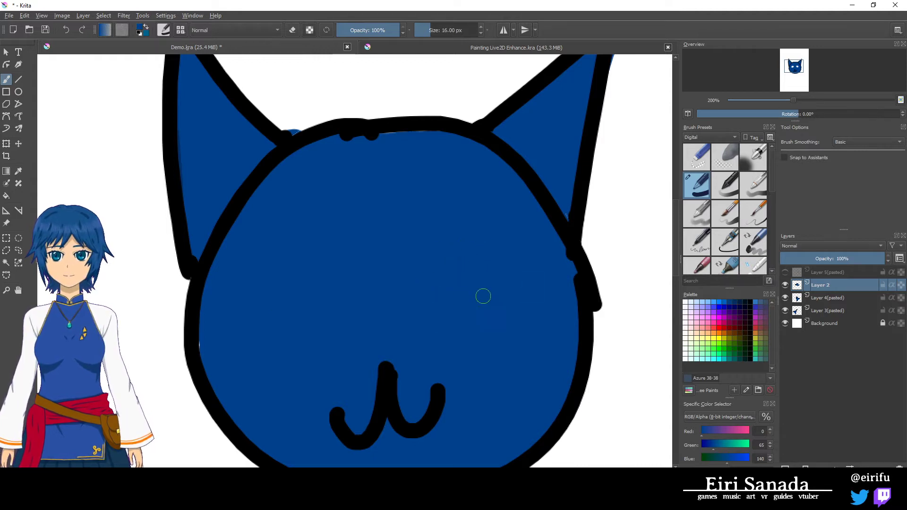
left_click(785, 273)
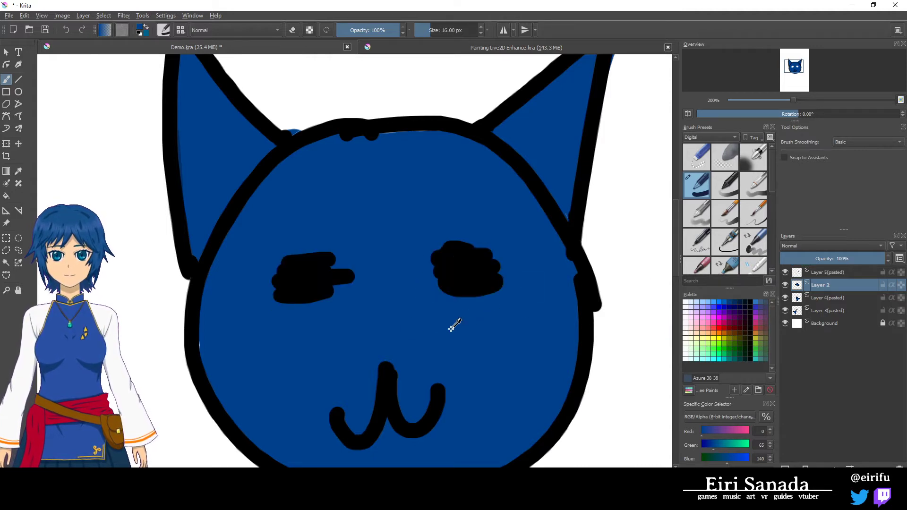
- Add a new paint layer above Layer 5(pasted) and lower Layer 2's opacity to 46%
scroll(451, 328, "down", 4)
scroll(452, 328, "up", 2)
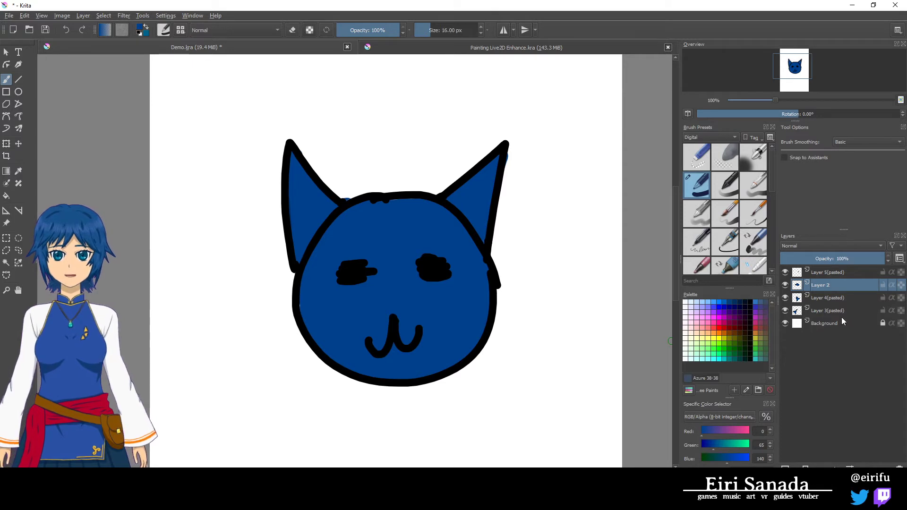
mouse_move(839, 315)
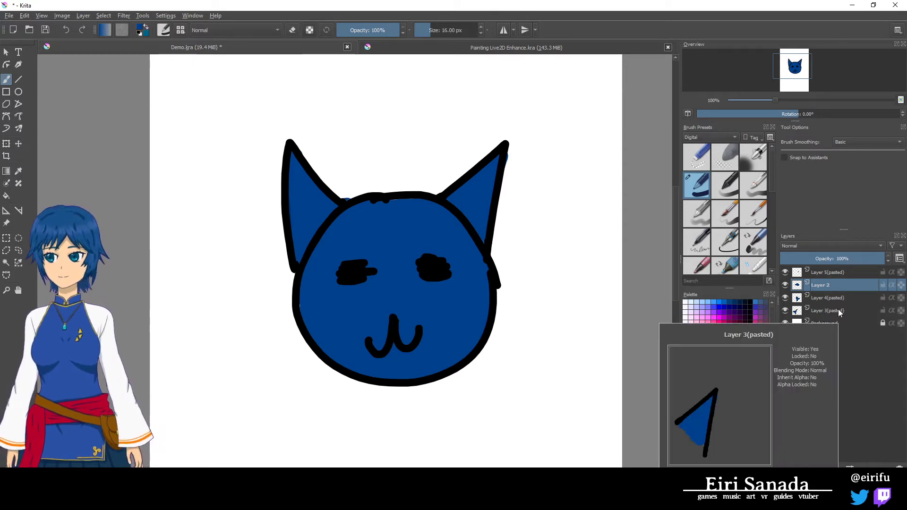
left_click(840, 273)
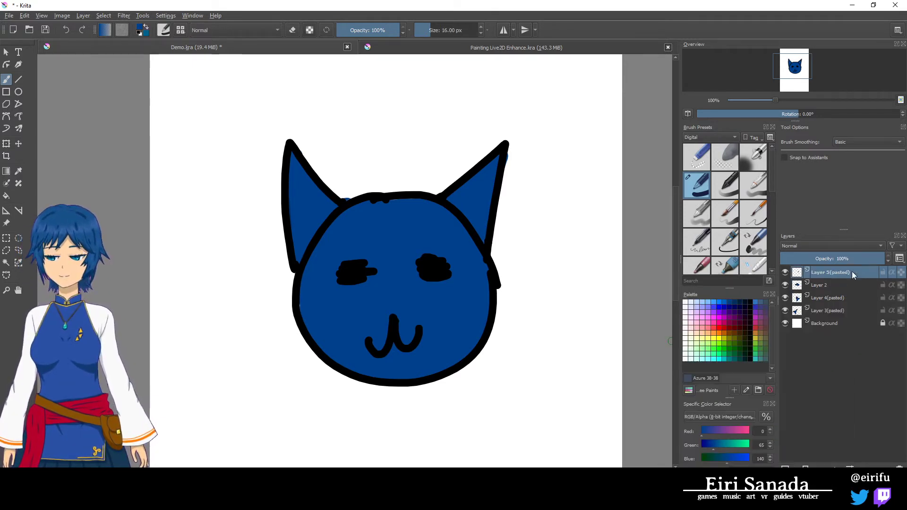
key("Insert")
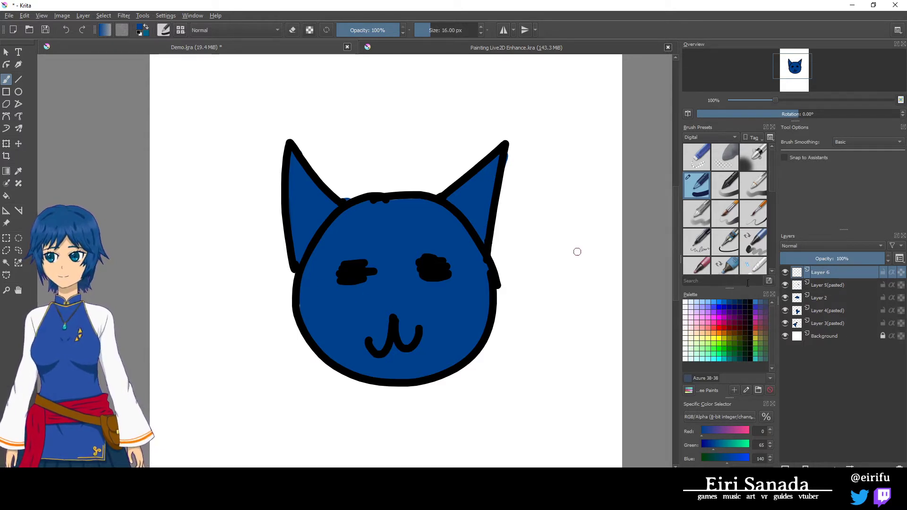
left_click(837, 286)
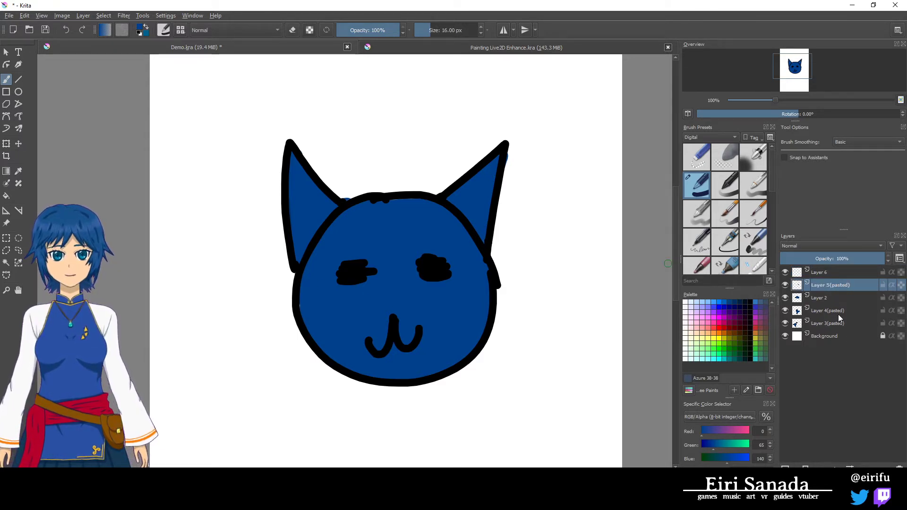
left_click(829, 298)
left_click_drag(838, 259, 829, 258)
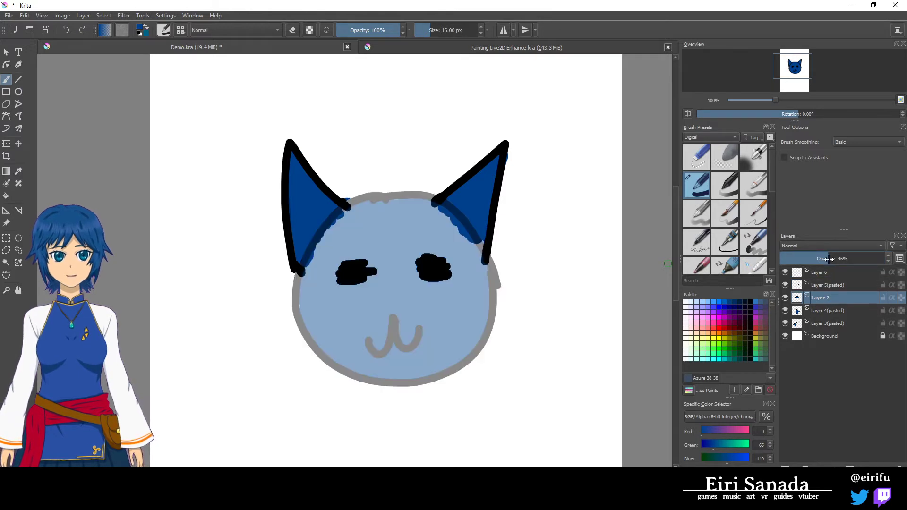
- On Layer 6, cover the old mouth with a solid blue patch using a 30 px brush
left_click(841, 274)
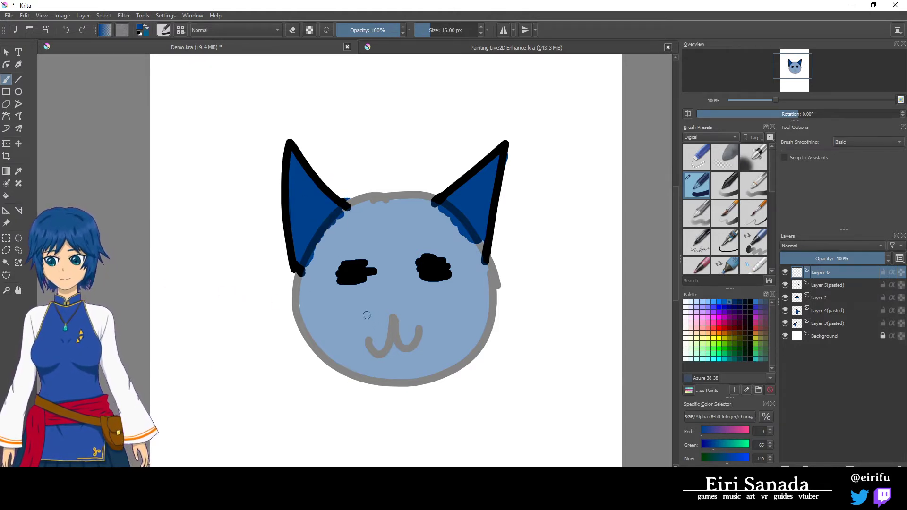
key("bracketright")
key("bracketright")
mouse_move(370, 312)
left_mouse_down()
mouse_move(392, 319)
mouse_move(367, 351)
mouse_move(419, 336)
mouse_move(396, 335)
mouse_move(383, 310)
mouse_move(376, 344)
mouse_move(366, 335)
mouse_move(385, 312)
mouse_move(402, 334)
mouse_move(409, 320)
mouse_move(400, 310)
mouse_move(389, 315)
mouse_move(424, 332)
mouse_move(400, 313)
mouse_move(419, 351)
mouse_move(366, 328)
mouse_move(364, 346)
mouse_move(380, 335)
mouse_move(402, 351)
left_mouse_up()
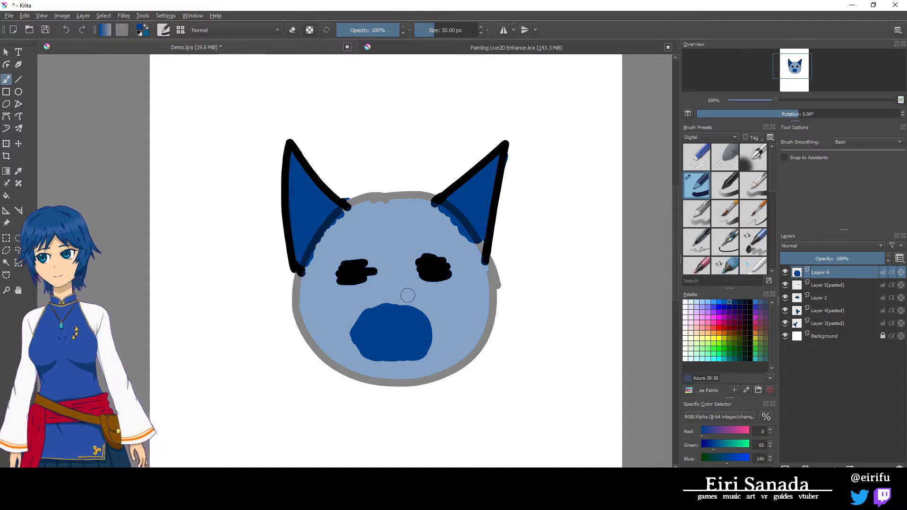
- Draw an open cat mouth on the blue patch with an 8 px brush in black sampled from the ear outline
right_click(395, 314)
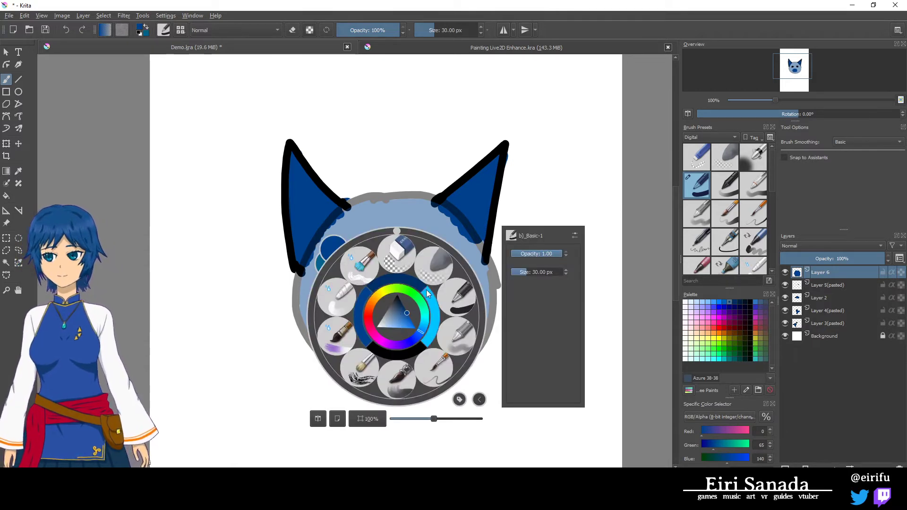
left_click(453, 290)
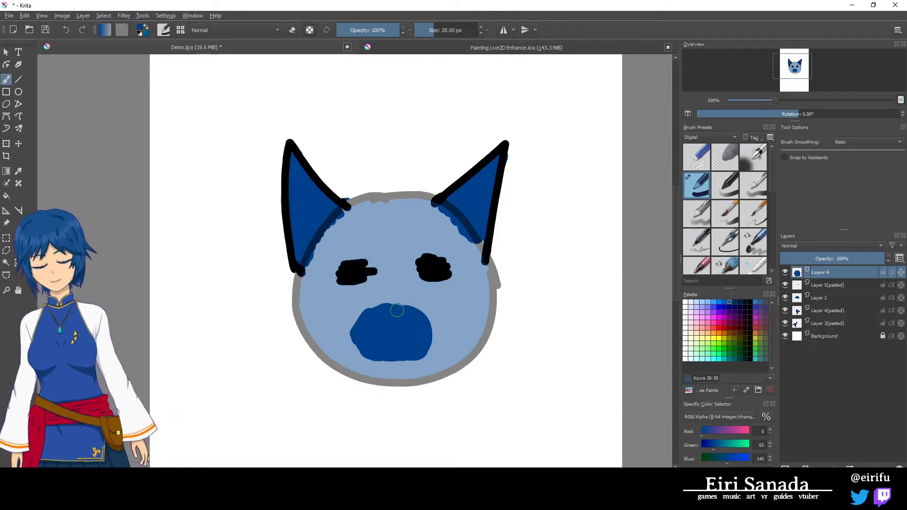
key("bracketleft")
key("bracketleft")
key("bracketleft")
key("bracketleft")
key("bracketleft")
key("bracketleft")
key("bracketleft")
key("bracketleft")
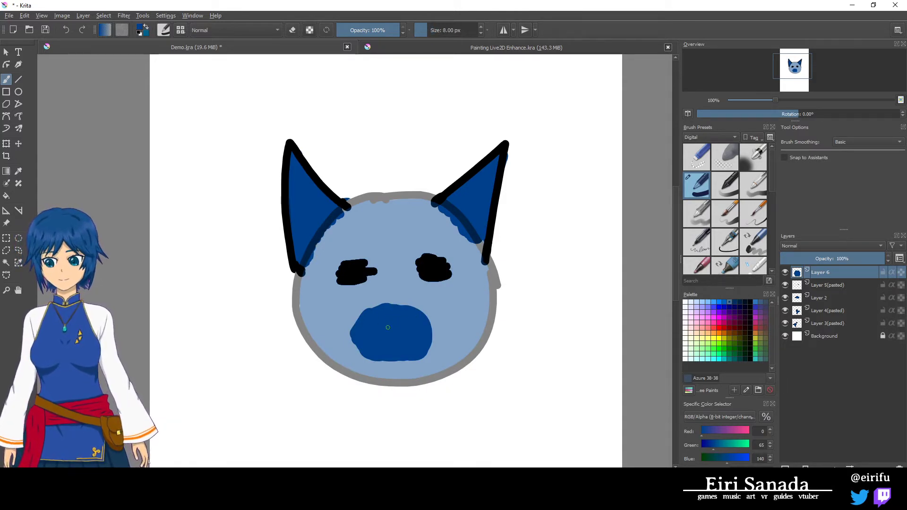
left_click(343, 199, "ctrl")
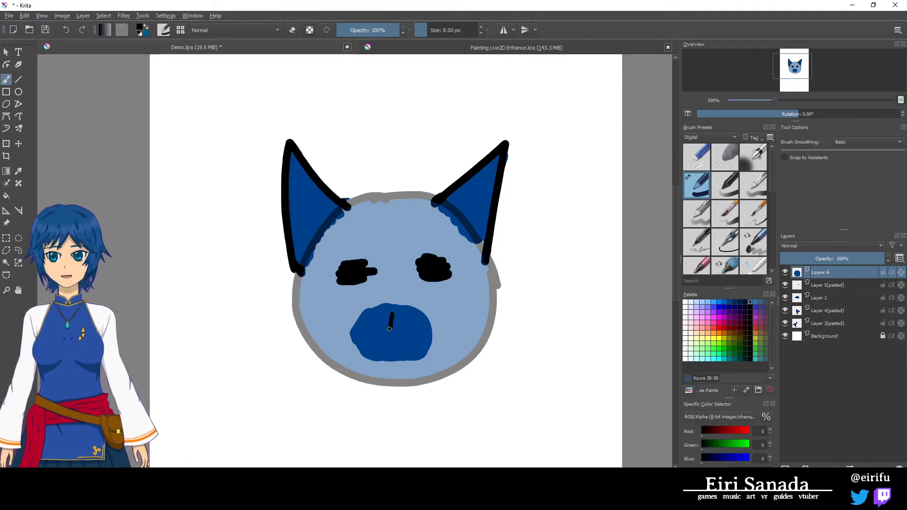
mouse_move(390, 329)
left_mouse_down()
mouse_move(371, 337)
mouse_move(414, 335)
mouse_move(393, 353)
mouse_move(414, 330)
left_mouse_up()
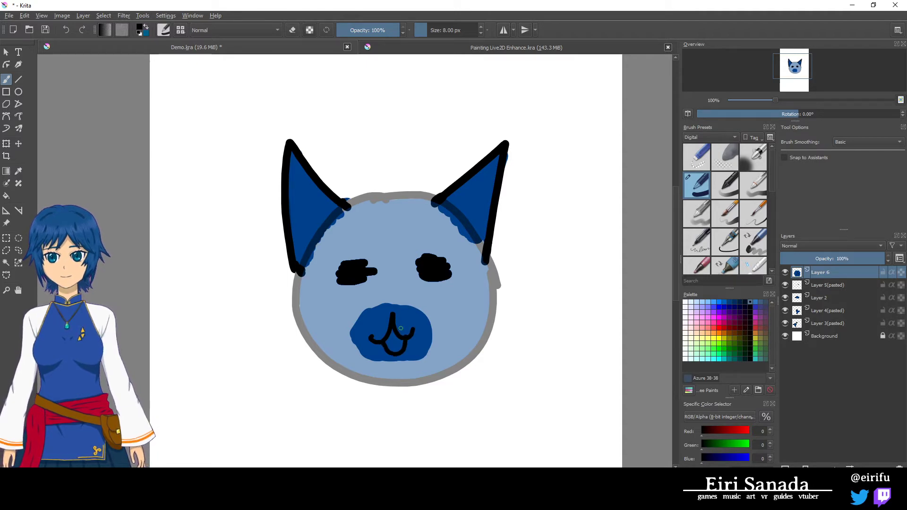
- Fill the inside of the open mouth with red (183, 12, 0) using the Fill tool
right_click(400, 326)
left_click(374, 323)
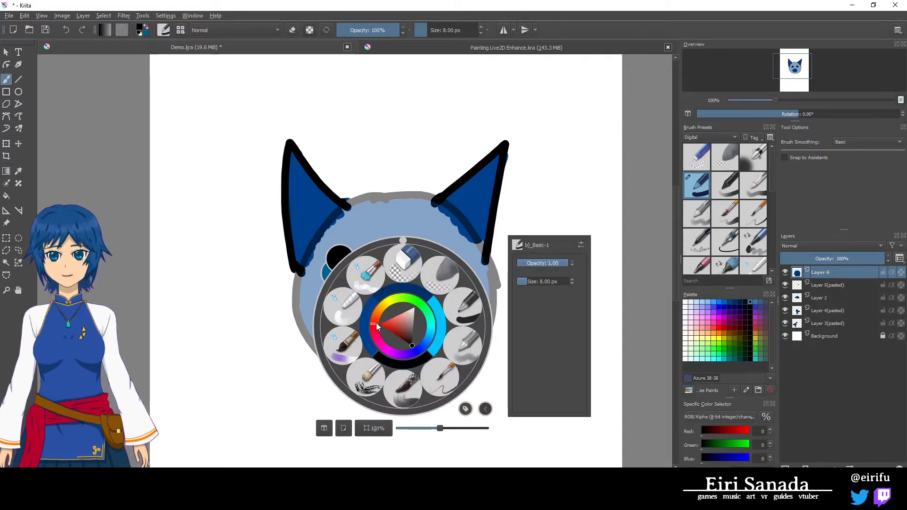
right_click(375, 322)
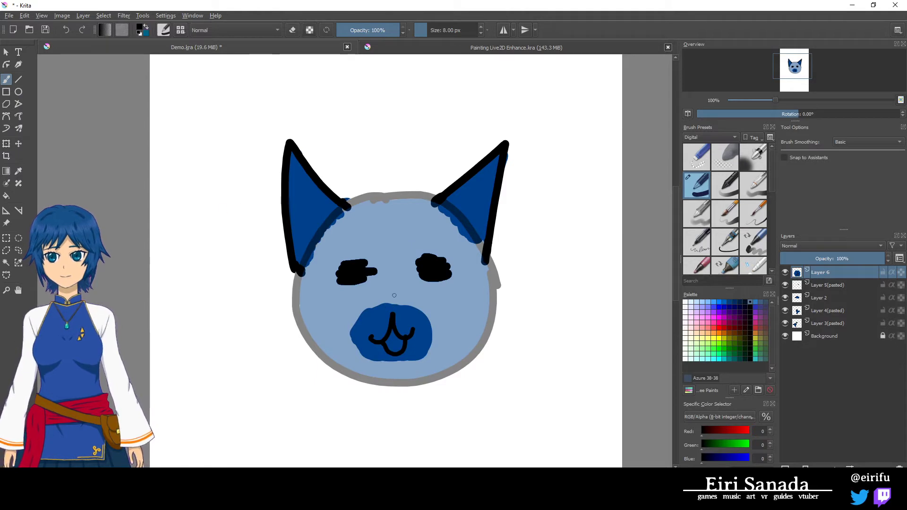
left_click(6, 195)
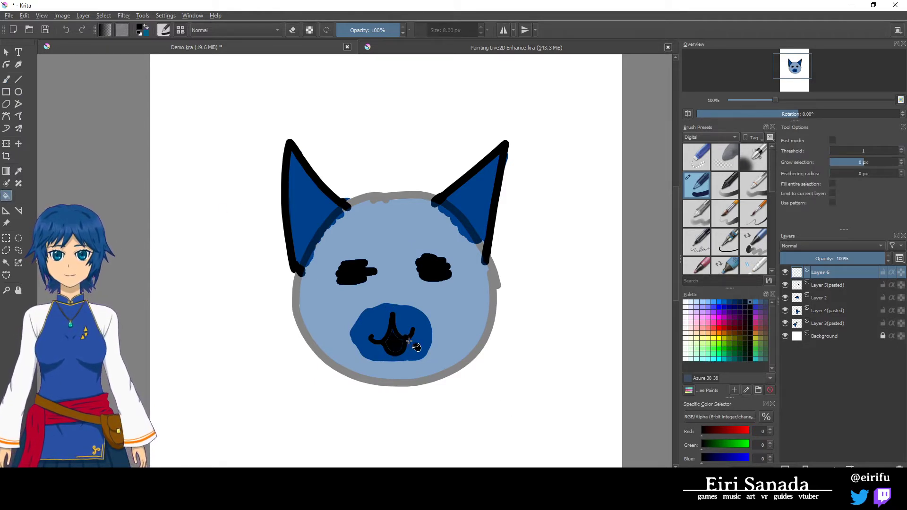
right_click(396, 342)
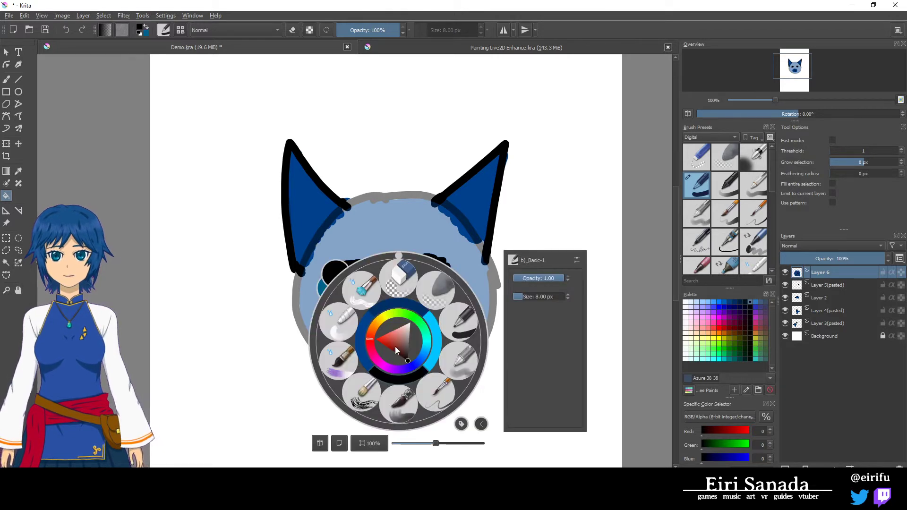
left_click(396, 351)
left_click(387, 355)
left_click(392, 346)
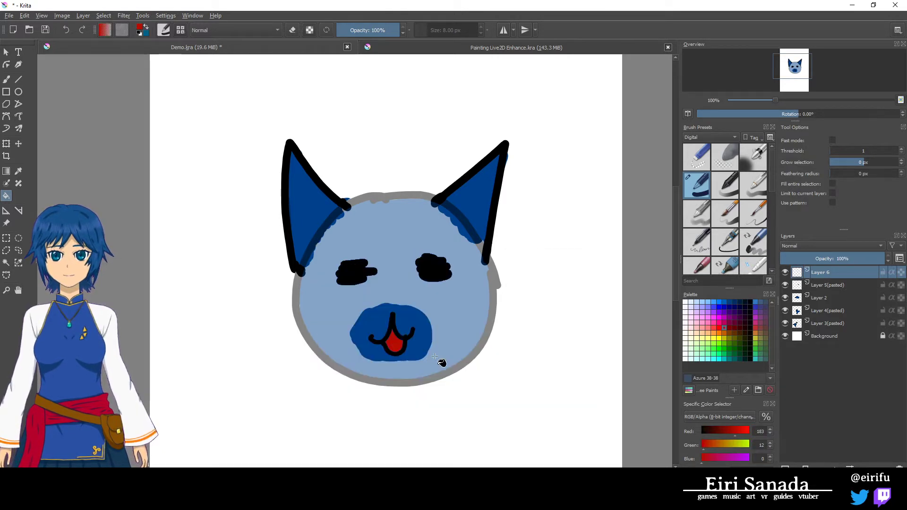
- Restore Layer 2's opacity to 100% and add a new layer above Layer 6, ready for freehand brush painting
left_click(832, 286)
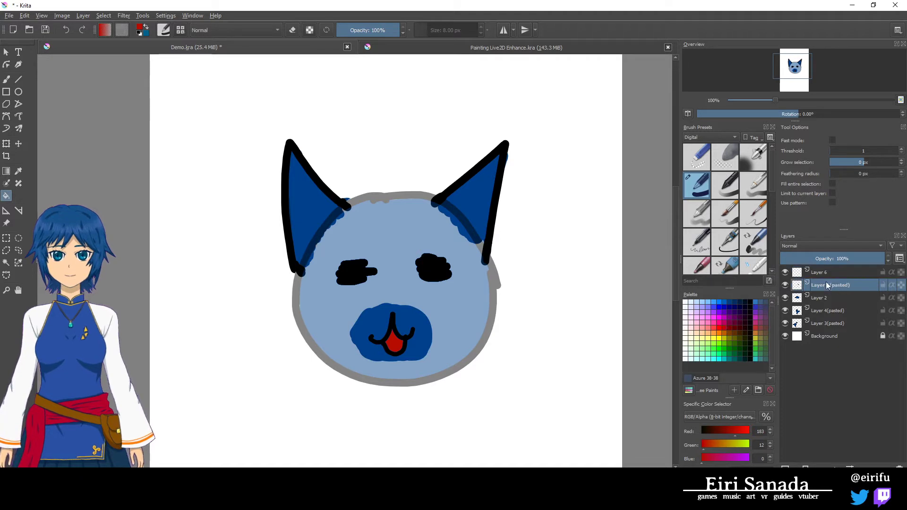
left_click(823, 299)
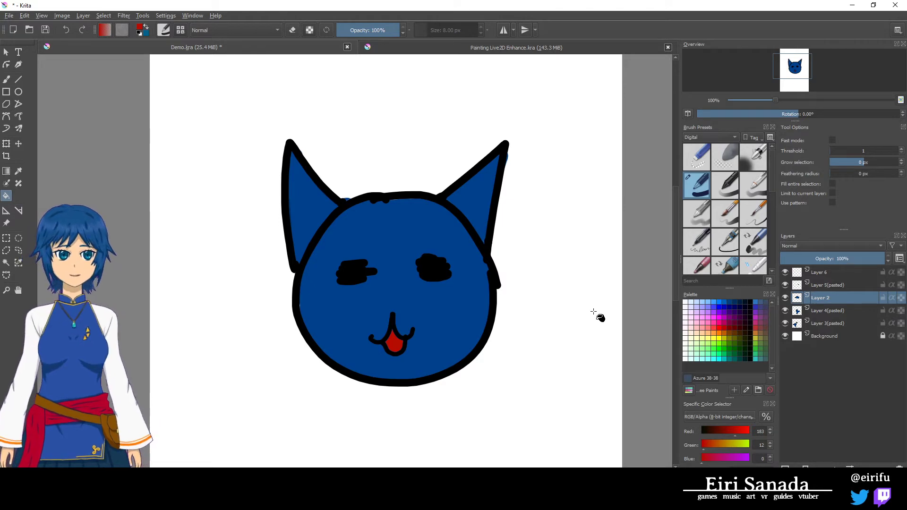
left_click(833, 274)
key("Insert")
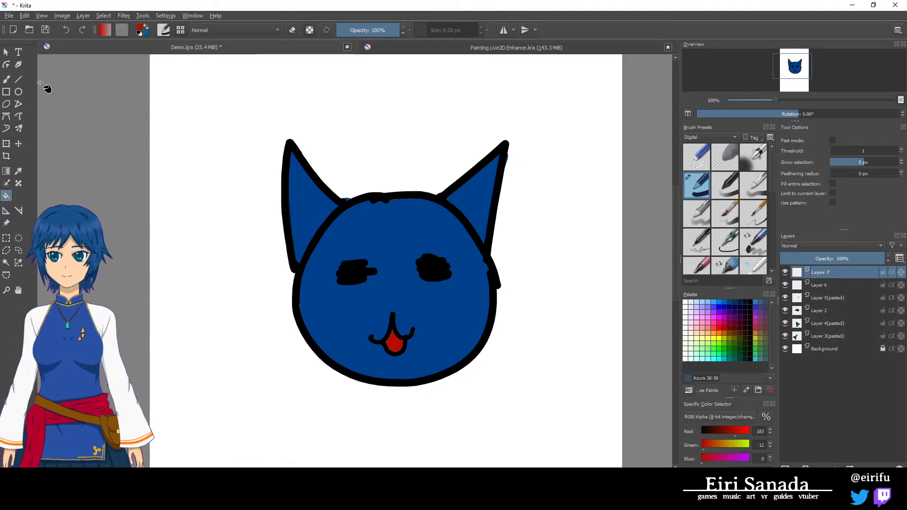
left_click(6, 79)
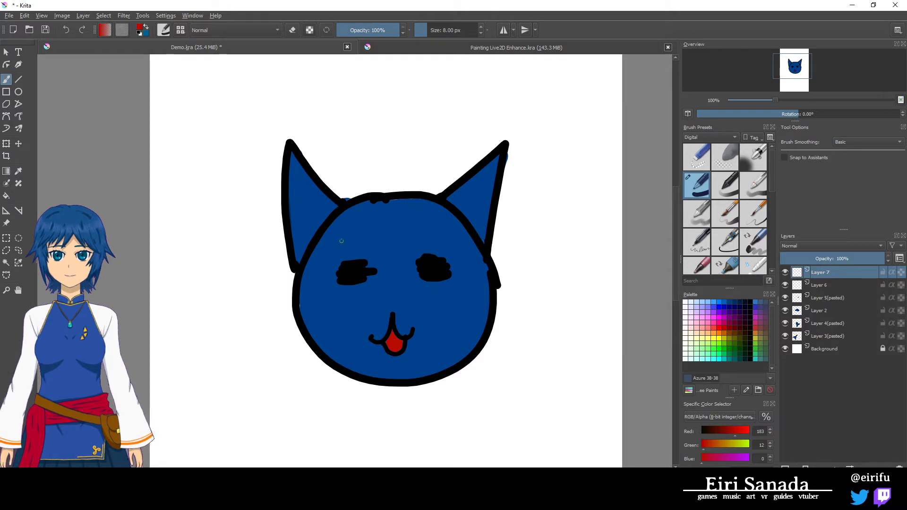
- Paint a light blue (0, 196, 255) eyebrow above each eye with the 8 px brush, adding a new layer for the second eyebrow
right_click(376, 230)
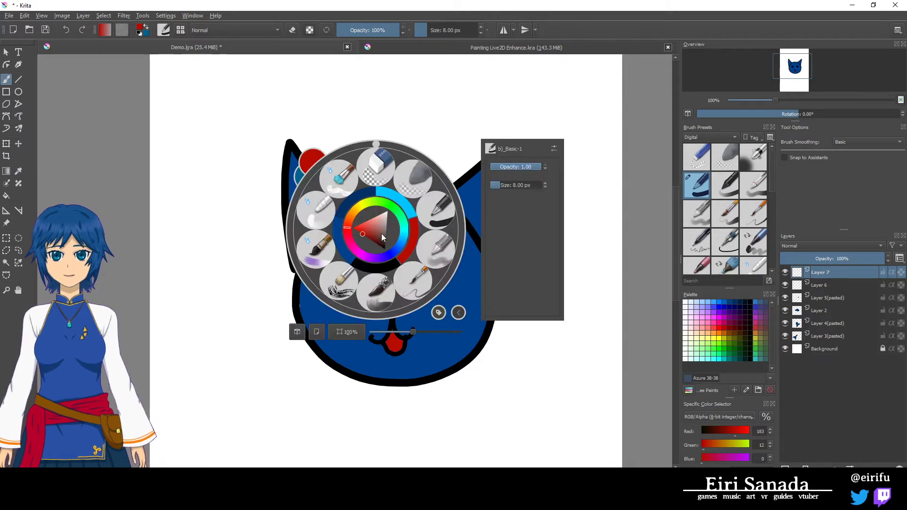
left_click(405, 218)
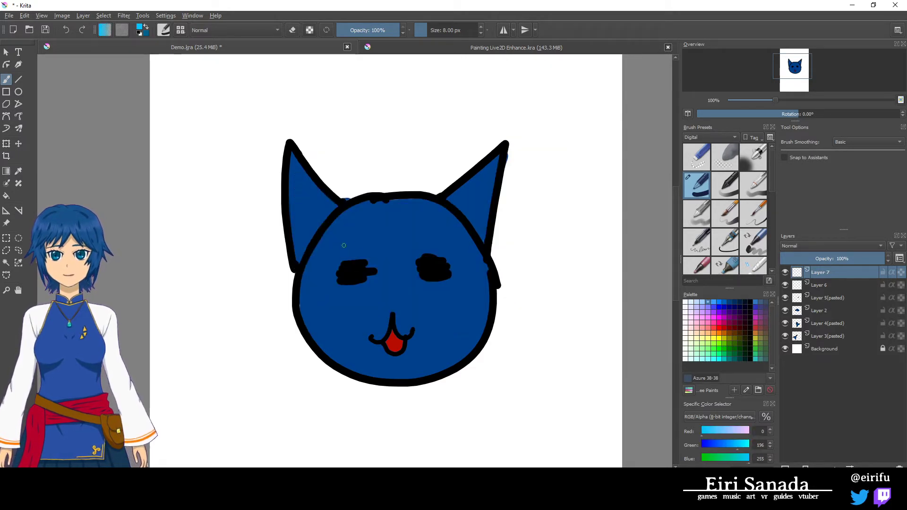
left_click_drag(337, 242, 370, 254)
key("ctrl+z")
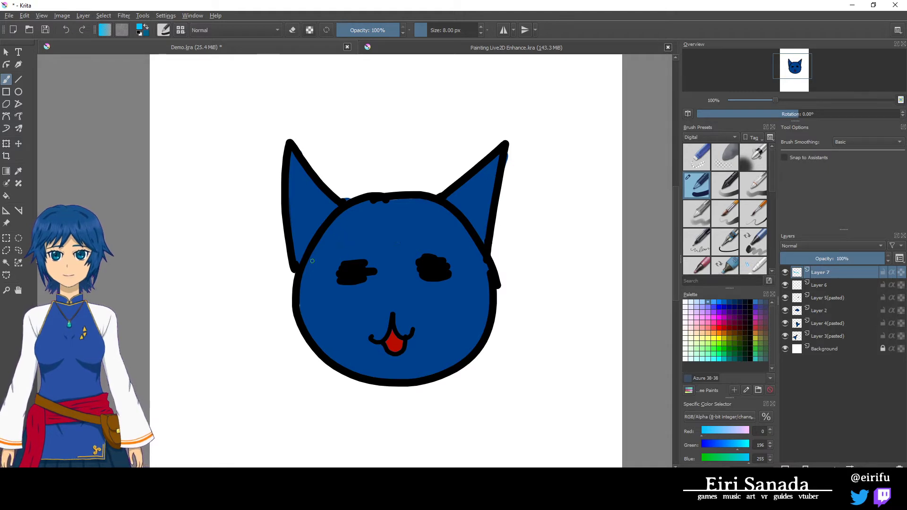
left_click_drag(334, 247, 374, 244)
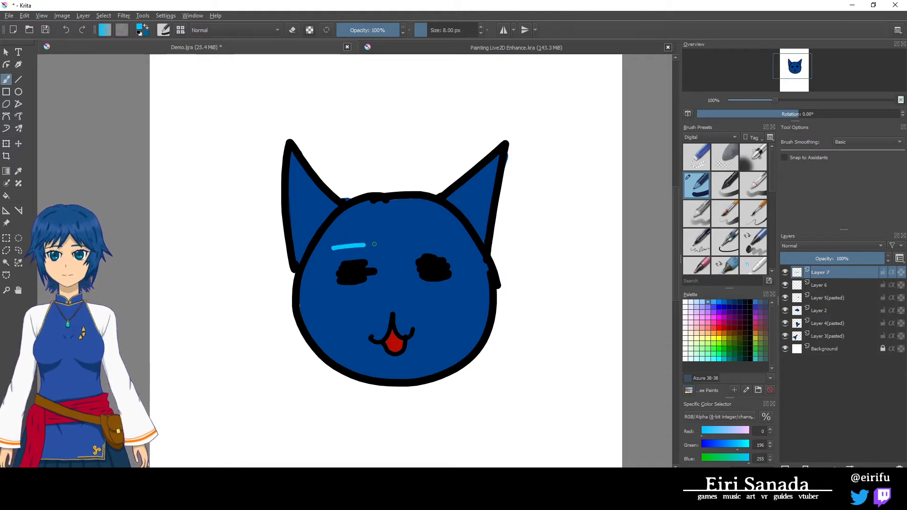
left_click(785, 468)
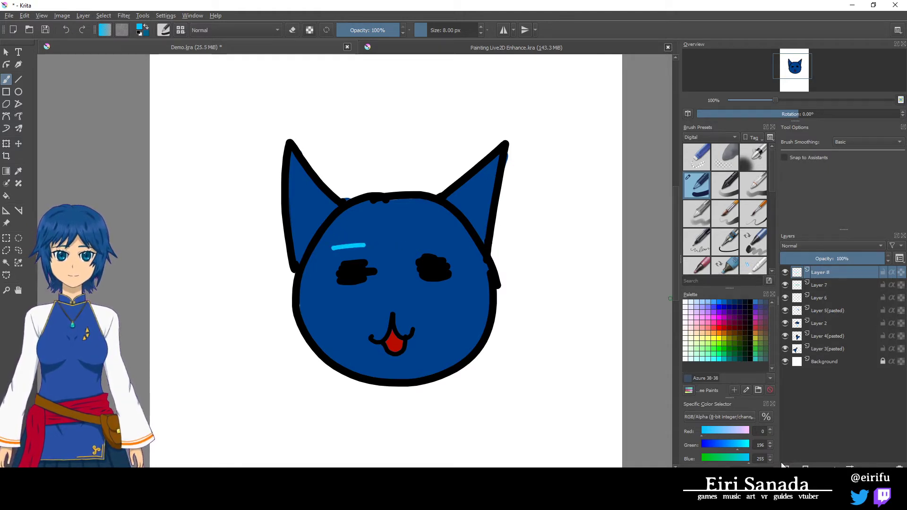
left_click_drag(412, 242, 442, 237)
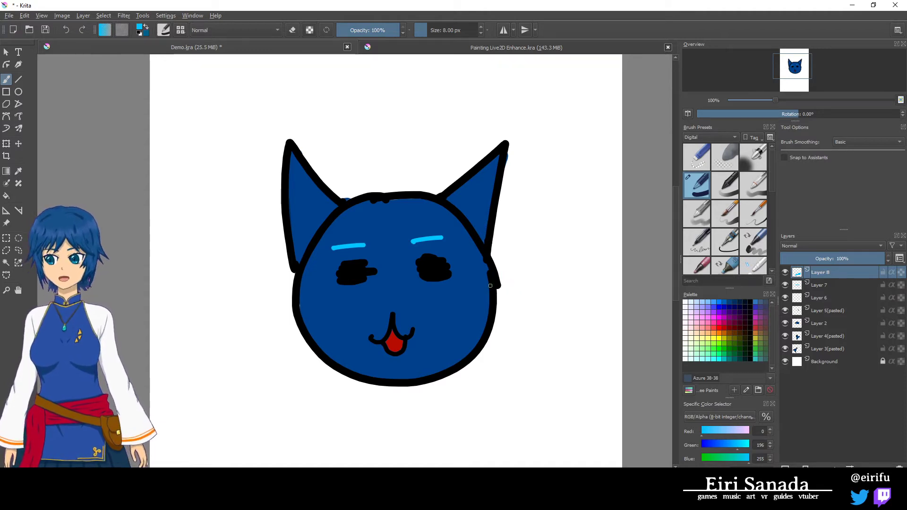
- Add a new paint layer above Background and move it to the head of the layer stack
left_click(834, 362)
key("Insert")
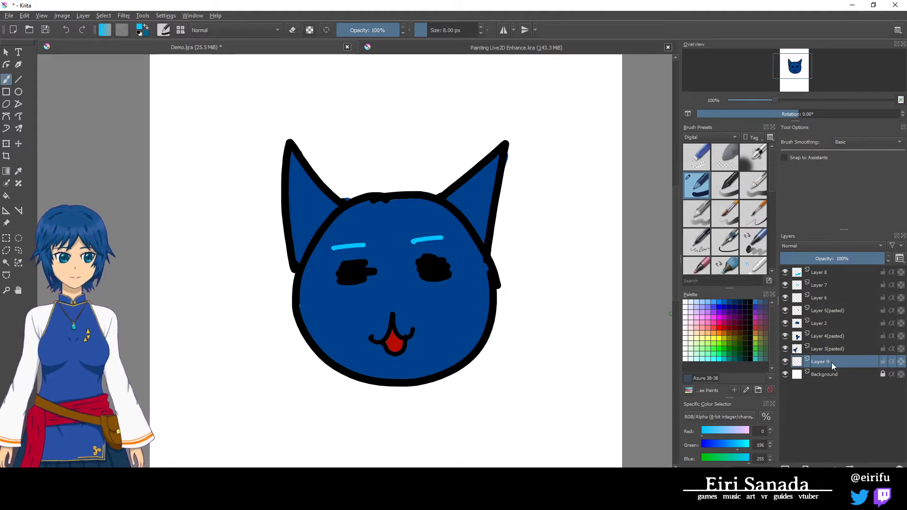
left_click_drag(831, 361, 831, 271)
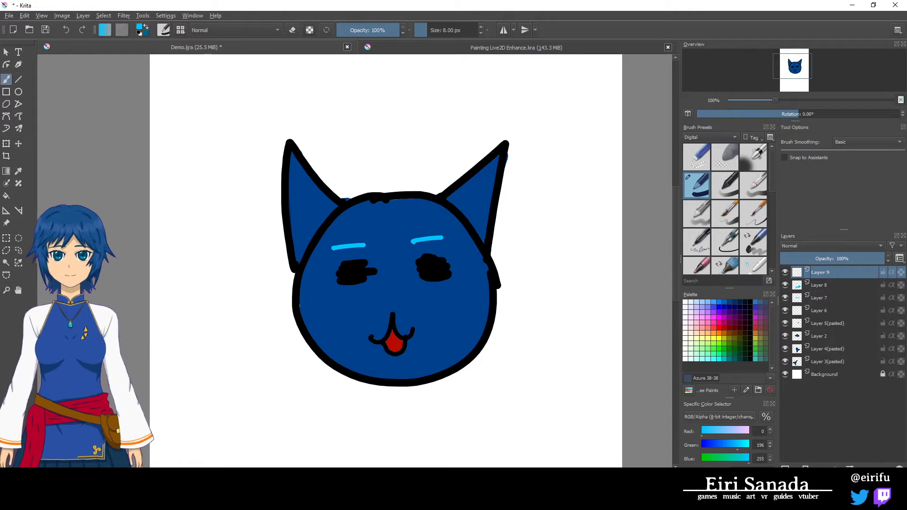
- On Layer 9, paint a rough body shape beneath the head with a 59 px brush in blue sampled from the face
left_click(471, 260, "ctrl")
right_click(425, 352)
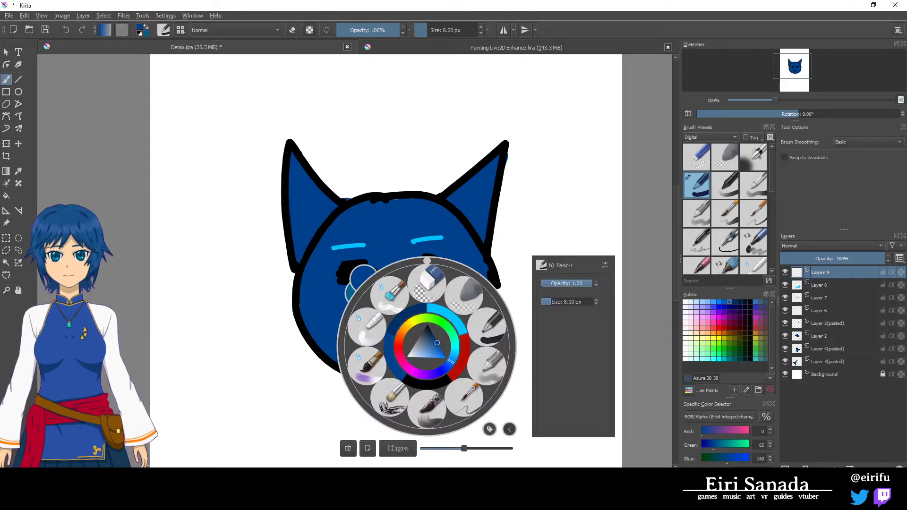
right_click(418, 354)
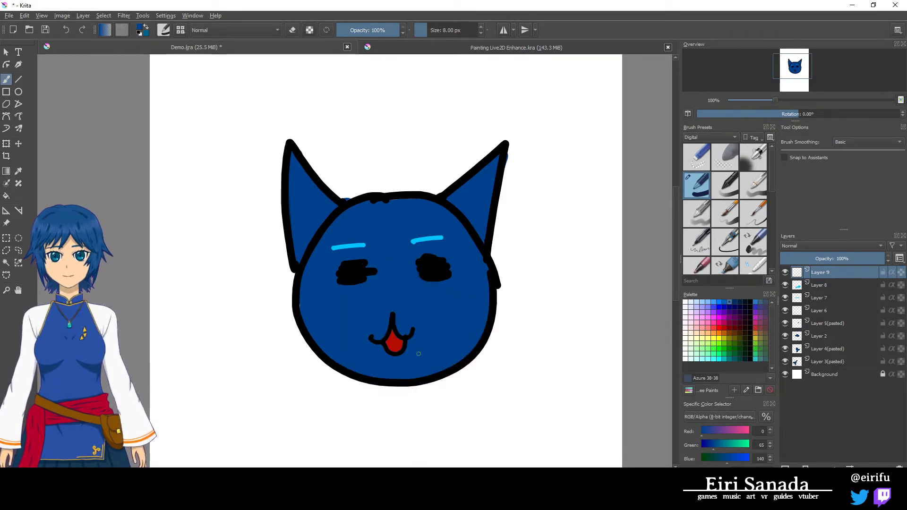
left_click_drag(380, 359, 404, 358, "shift")
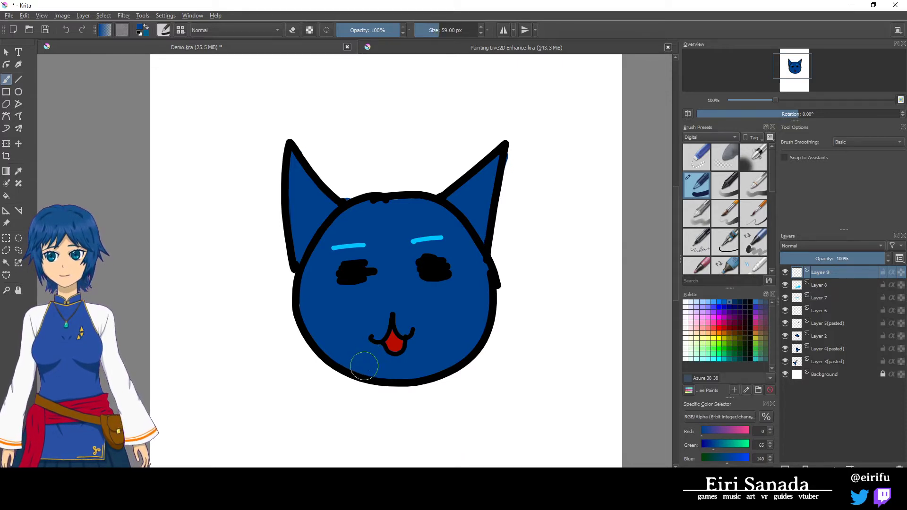
mouse_move(361, 367)
left_mouse_down()
mouse_move(363, 387)
mouse_move(368, 355)
mouse_move(353, 397)
mouse_move(355, 378)
mouse_move(376, 376)
mouse_move(378, 352)
mouse_move(385, 396)
mouse_move(388, 373)
mouse_move(427, 353)
mouse_move(440, 389)
mouse_move(418, 367)
mouse_move(446, 410)
left_mouse_up()
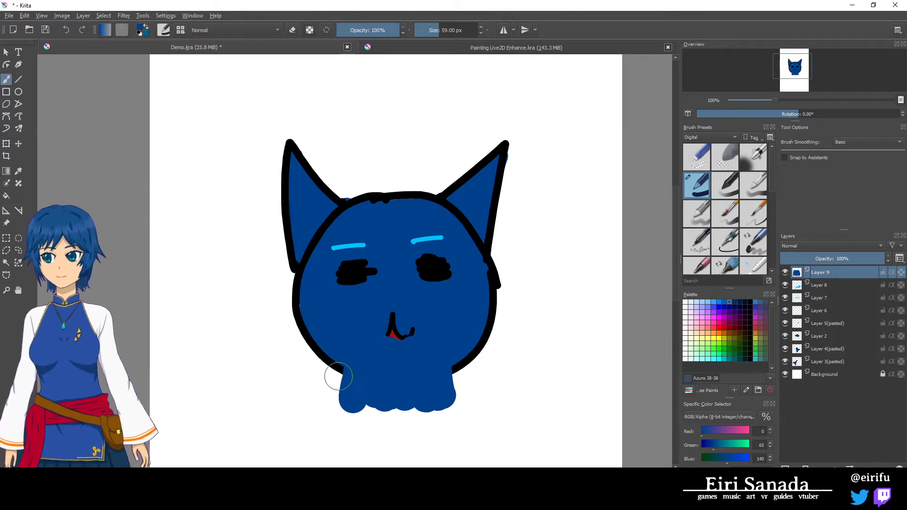
mouse_move(357, 393)
left_mouse_down()
mouse_move(416, 427)
mouse_move(399, 444)
left_mouse_up()
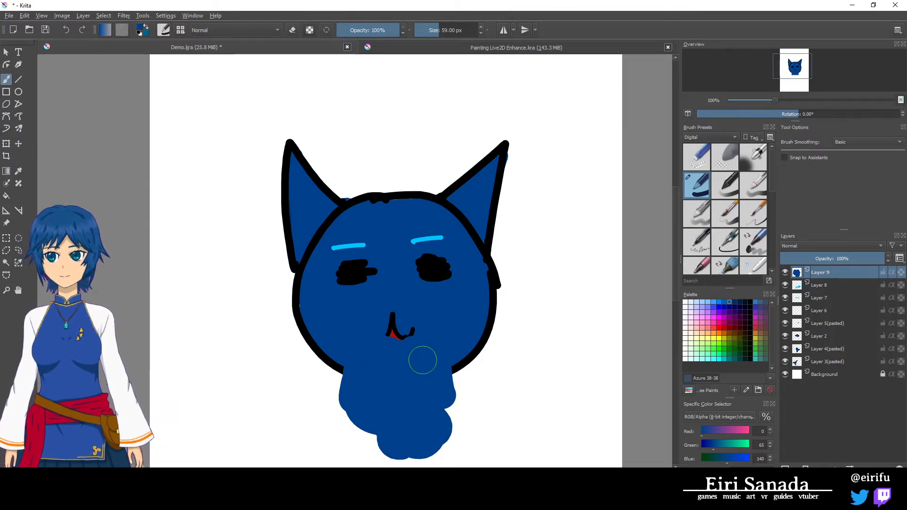
- With Layer 2 hidden, outline the body shape on Layer 9 with a 7 px brush in black sampled from the face outline
left_click_drag(421, 358, 400, 267)
right_click(396, 274)
right_click(451, 263)
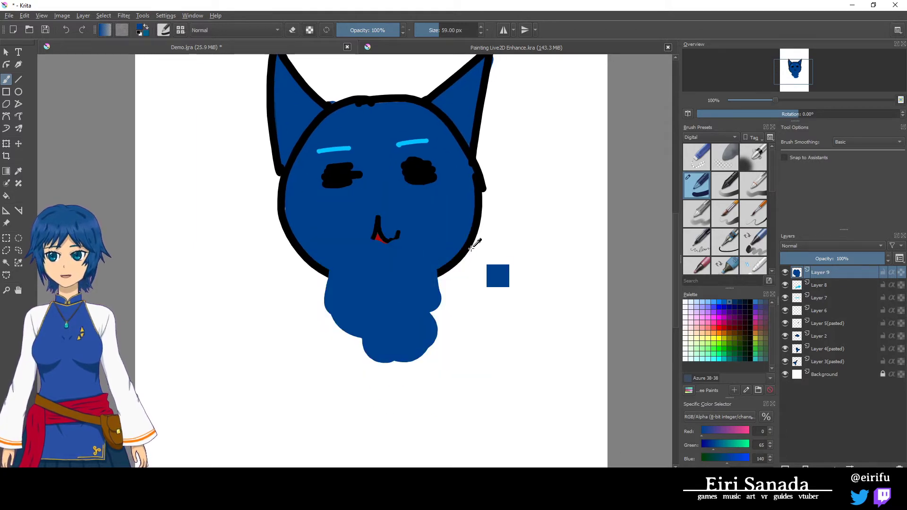
left_click(469, 249, "ctrl")
key("bracketleft")
key("bracketleft")
key("bracketleft")
key("bracketleft")
key("bracketleft")
key("bracketleft")
key("bracketleft")
key("bracketleft")
key("bracketleft")
key("bracketleft")
key("bracketleft")
key("bracketleft")
key("bracketleft")
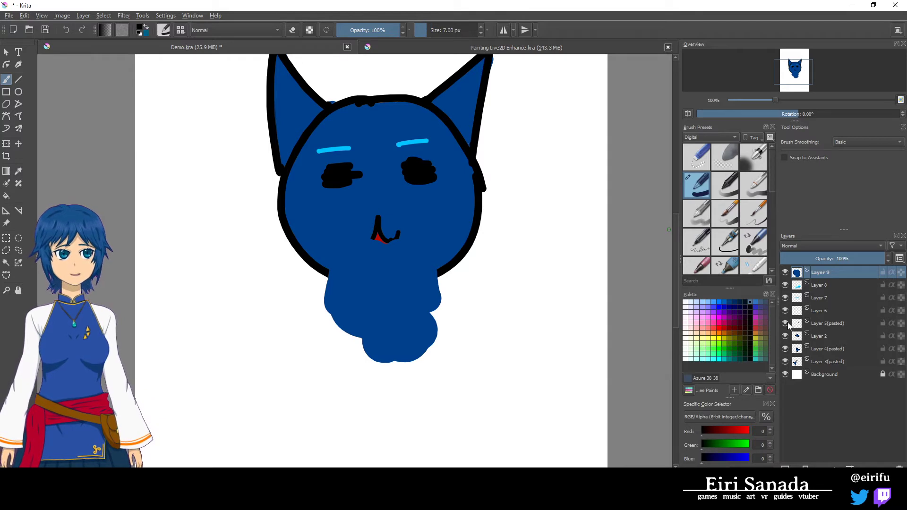
left_click(785, 336)
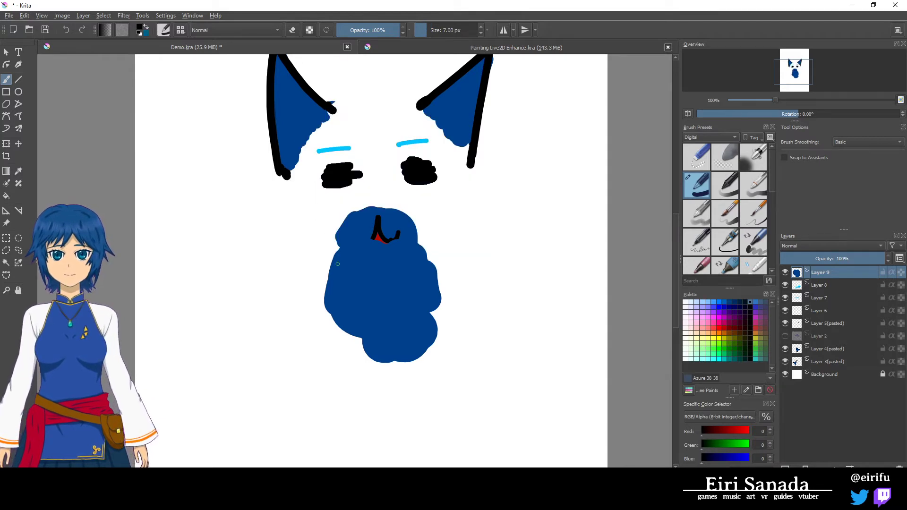
left_click_drag(343, 247, 317, 345)
key("ctrl+z")
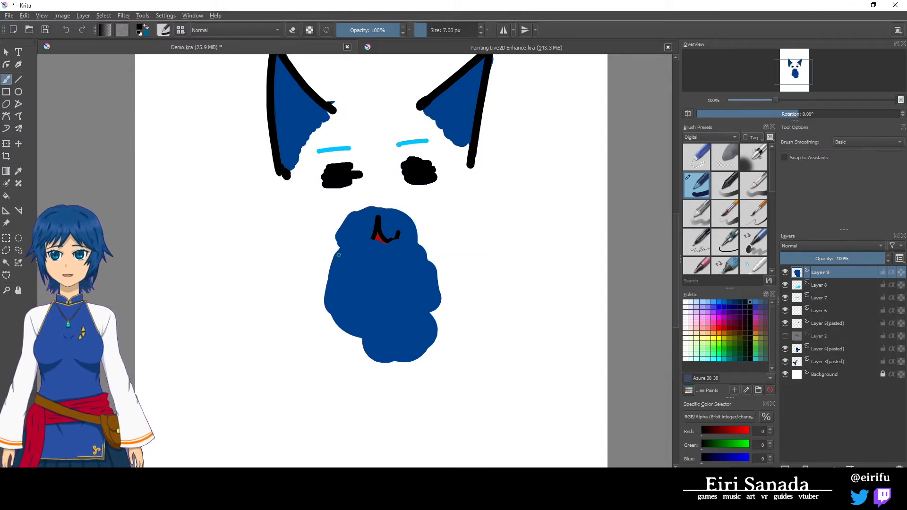
left_click_drag(341, 244, 327, 339)
mouse_move(341, 245)
left_mouse_down()
mouse_move(426, 257)
mouse_move(447, 338)
mouse_move(439, 307)
mouse_move(458, 349)
left_mouse_up()
left_click_drag(327, 338, 429, 416)
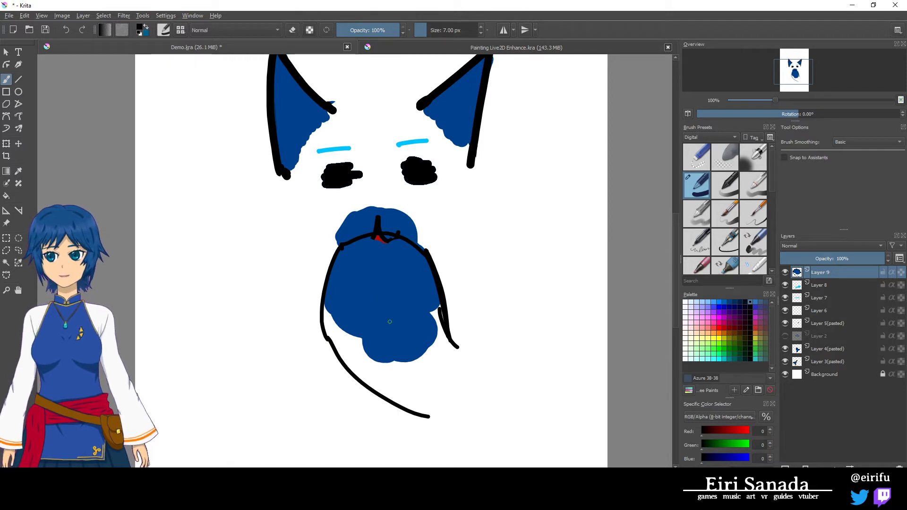
key("ctrl+z")
left_click_drag(327, 338, 369, 374)
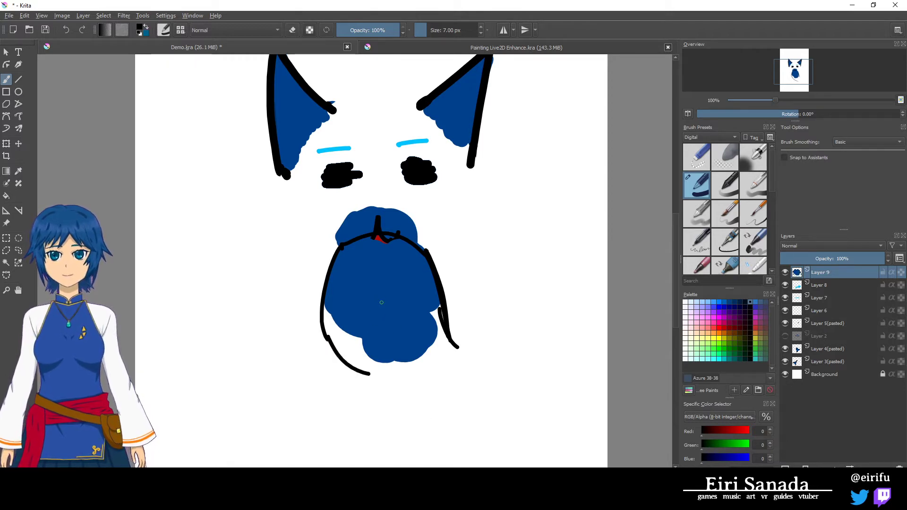
- Paint the gaps inside the body outline with an 18 px brush in the face's dark blue (0, 65, 140)
right_click(381, 303)
left_click(442, 290)
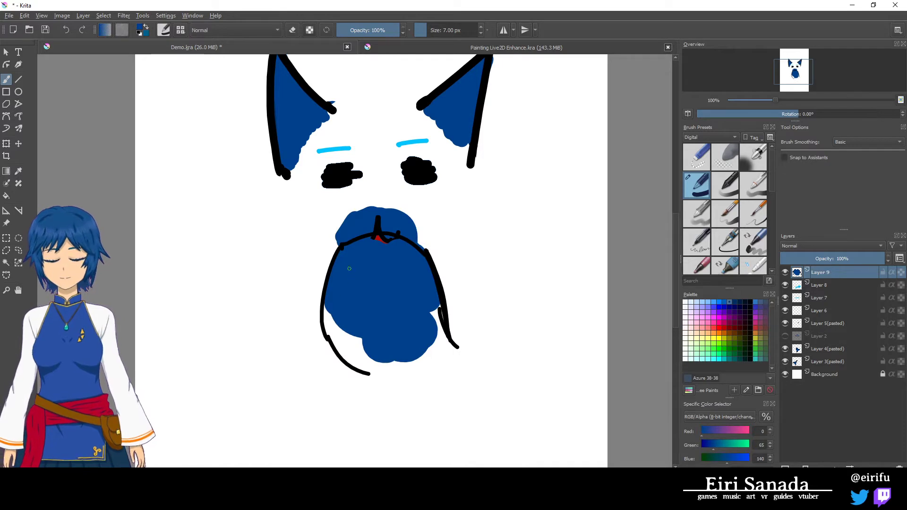
mouse_move(337, 312)
left_mouse_down("shift")
mouse_move(340, 346)
mouse_move(334, 307)
mouse_move(356, 336)
mouse_move(328, 305)
mouse_move(356, 349)
mouse_move(375, 365)
mouse_move(402, 362)
left_mouse_up("shift")
mouse_move(423, 302)
left_mouse_down()
mouse_move(435, 328)
mouse_move(433, 299)
mouse_move(427, 352)
left_mouse_up()
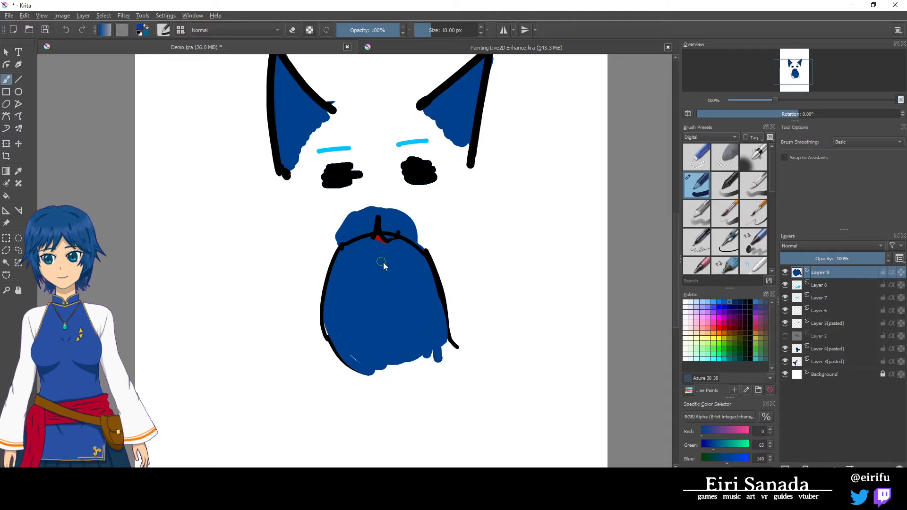
- Recolor the body area inside the outline with a brighter blue (0, 82, 176) using the Fill tool
right_click(383, 262)
left_click(400, 262)
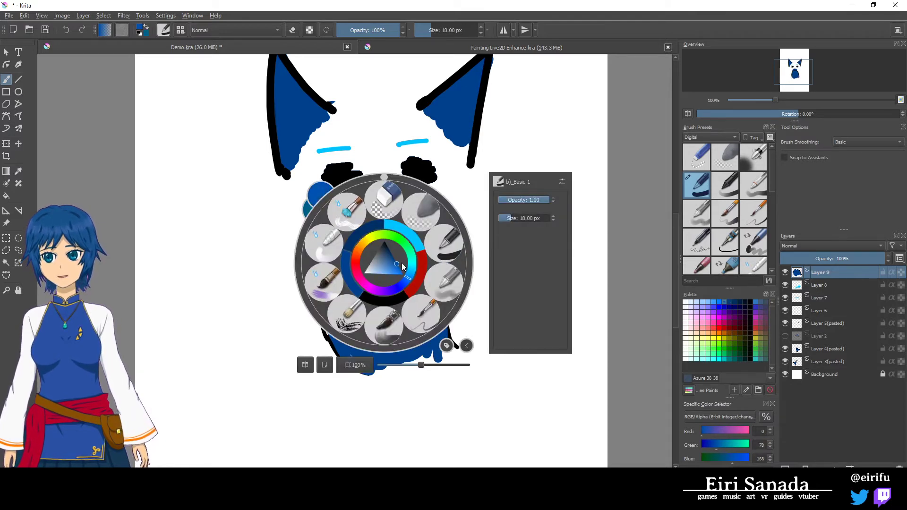
right_click(395, 241)
key("f")
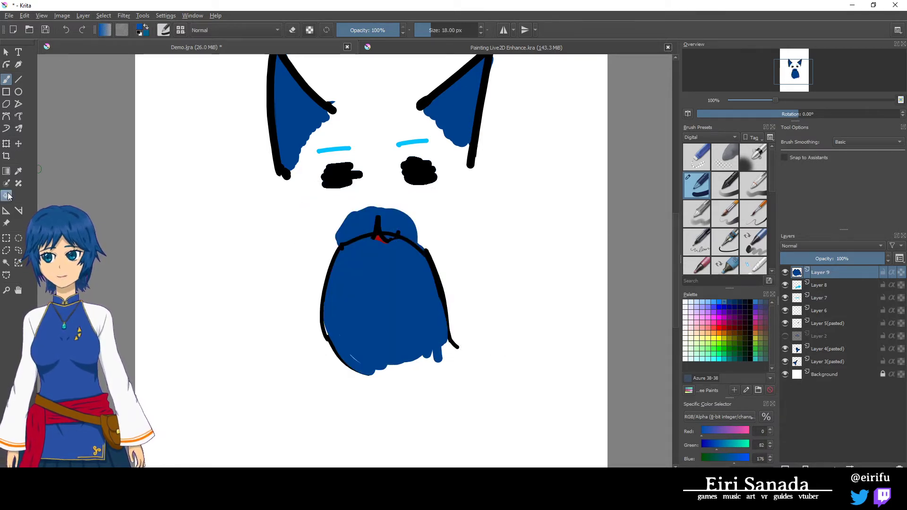
left_click(350, 282)
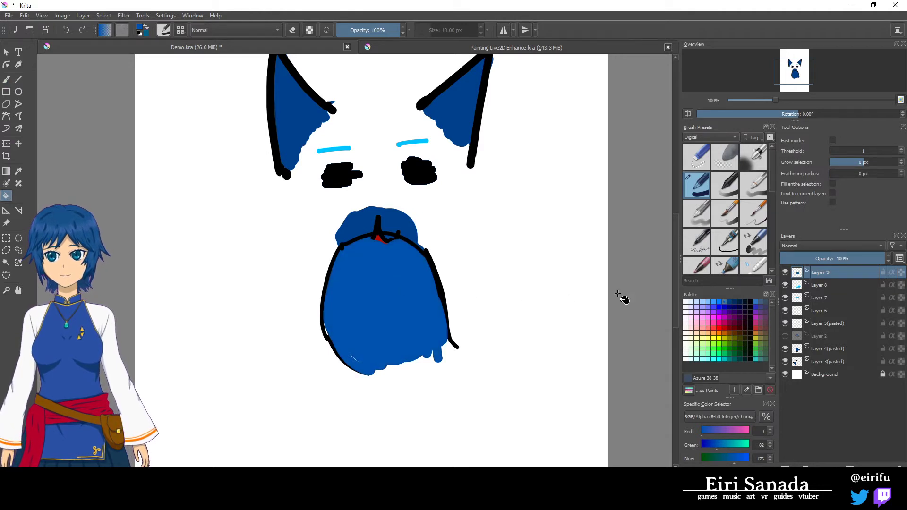
- Show Layer 2 again and move Layer 9 directly above Background so the body sits behind the head
left_click(784, 335)
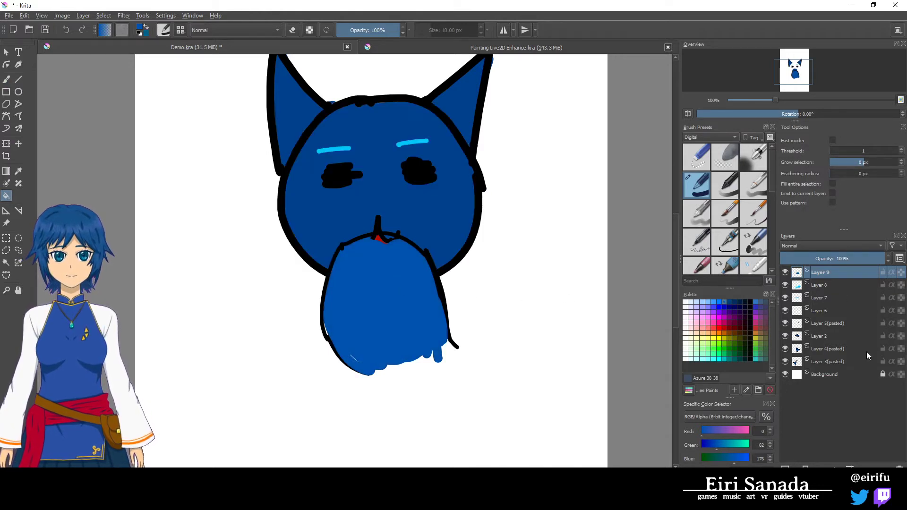
left_click_drag(815, 277, 840, 368)
left_click_drag(509, 239, 502, 277)
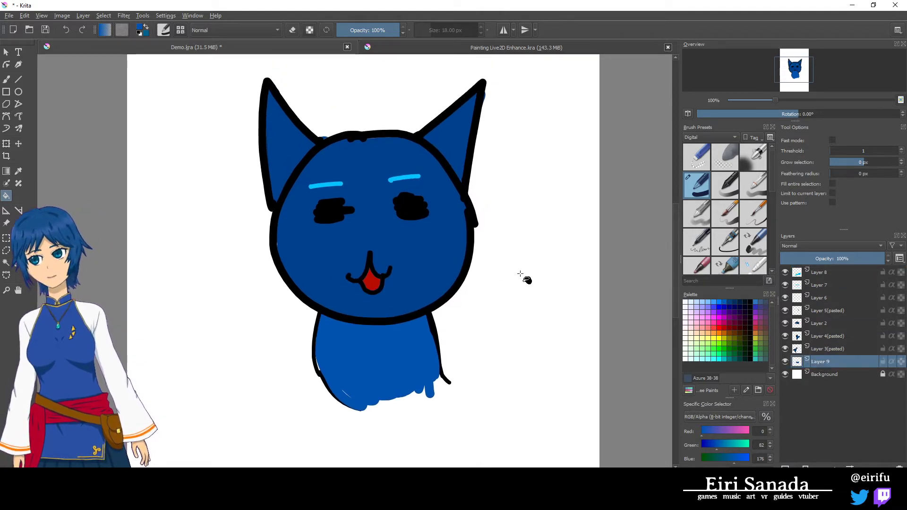
- Rename Layer 8 as EyebrowR and Layer 7 as EyebrowL
left_click(784, 273)
left_click(785, 273)
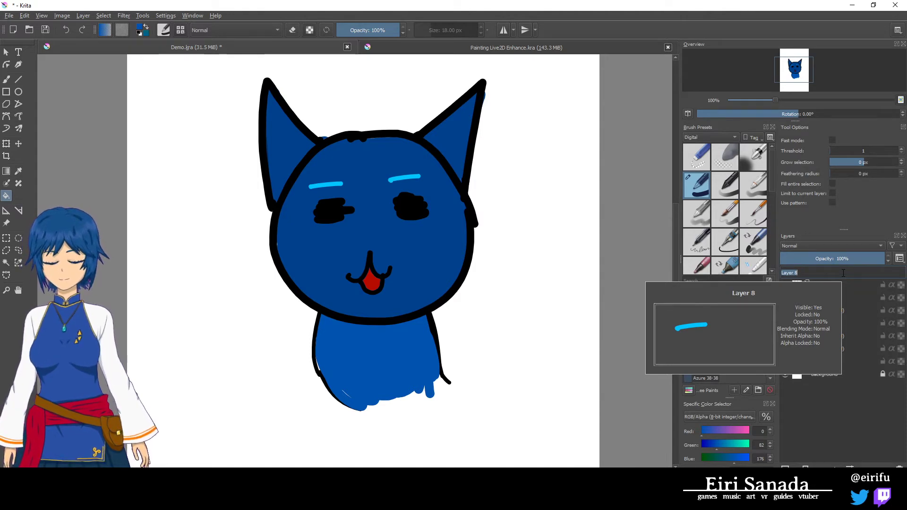
type("EyebrowR")
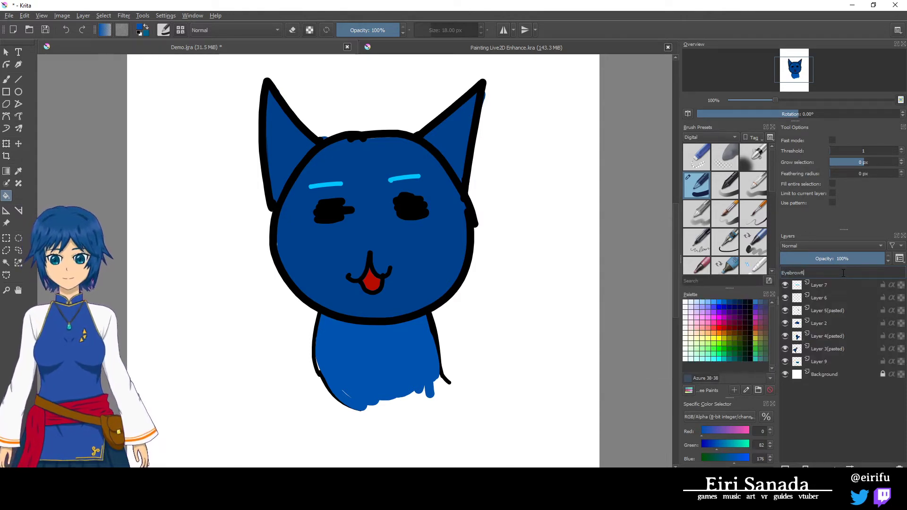
key("Return")
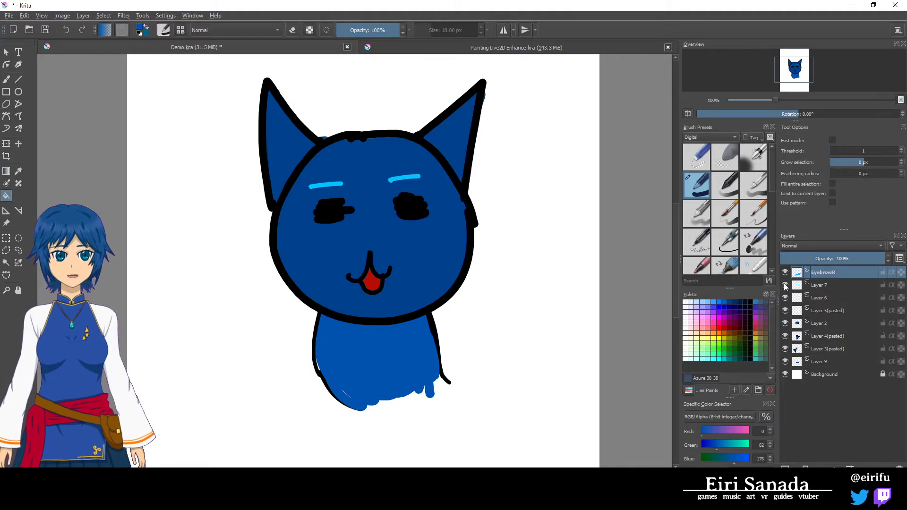
double_click(834, 289)
type("EyebrowL")
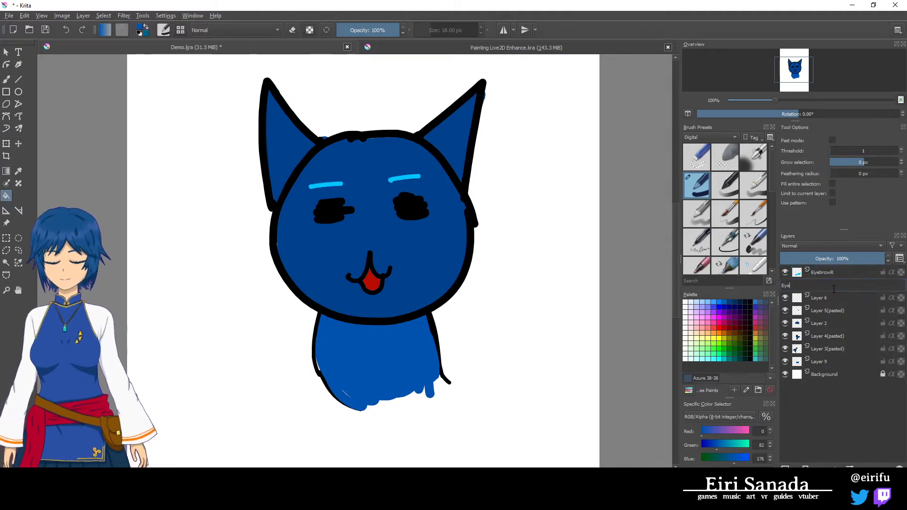
key("Return")
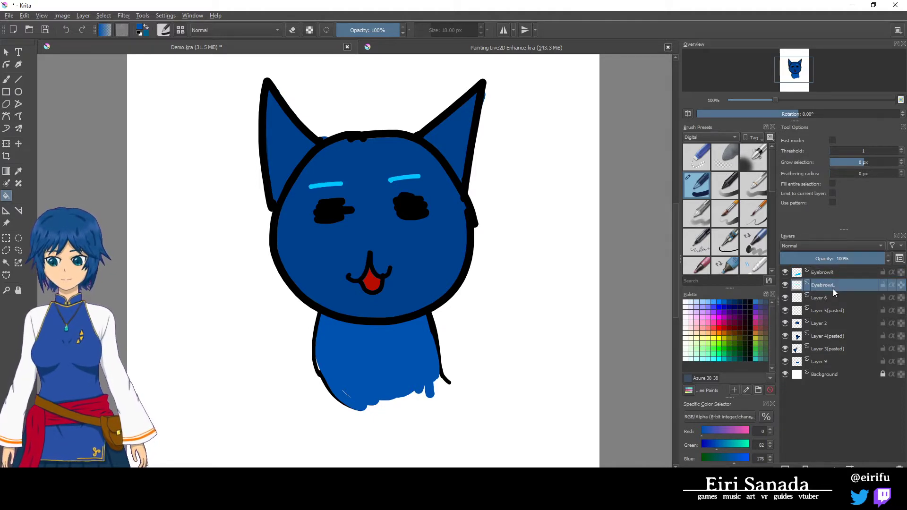
- Toggle Layer 6's visibility to identify its content and rename it MouthOpen
left_click(793, 301)
left_click(786, 301)
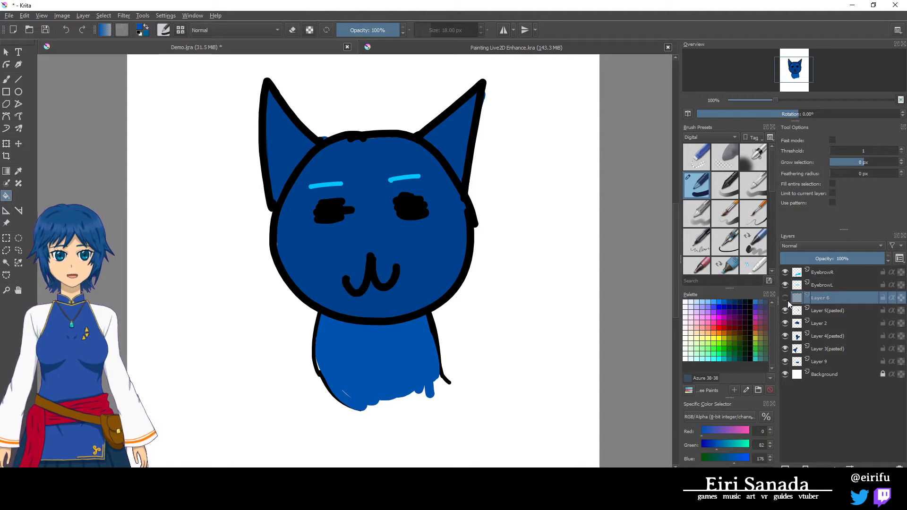
left_click(785, 300)
double_click(825, 300)
type("MouthOpen")
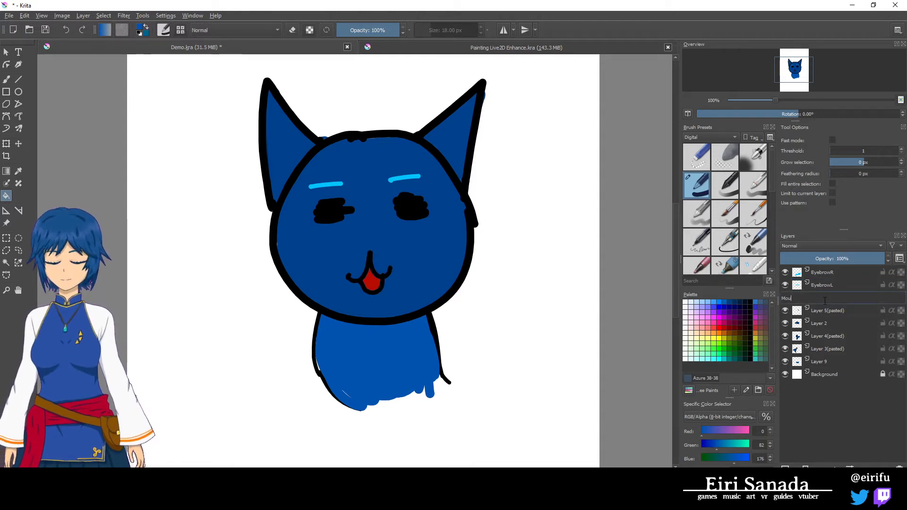
key("Return")
- Toggle the visibility of Layer 5(pasted) to identify its content and rename it Eyes
left_click(784, 310)
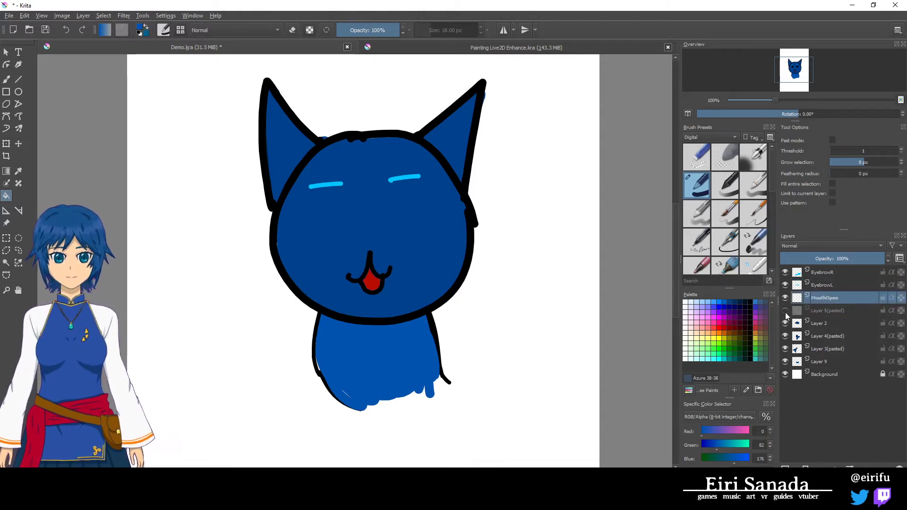
left_click(785, 310)
double_click(826, 310)
type("Eyes")
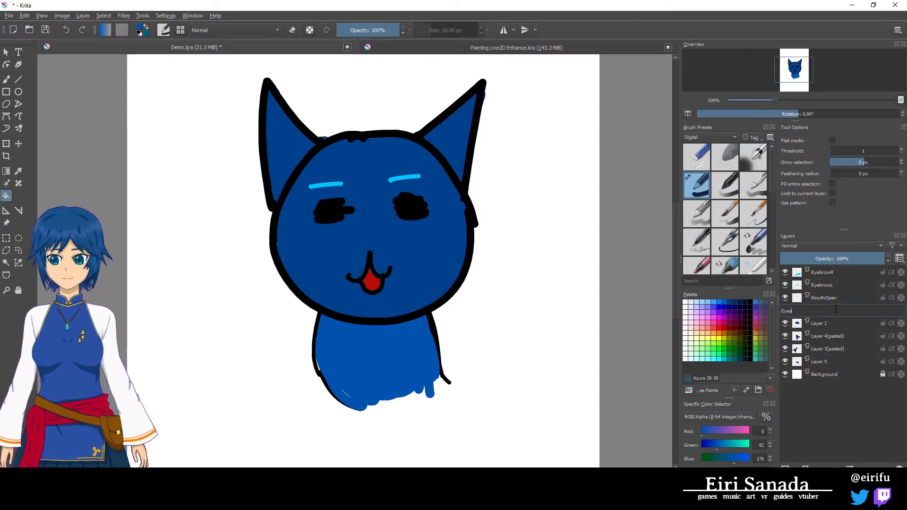
key("Return")
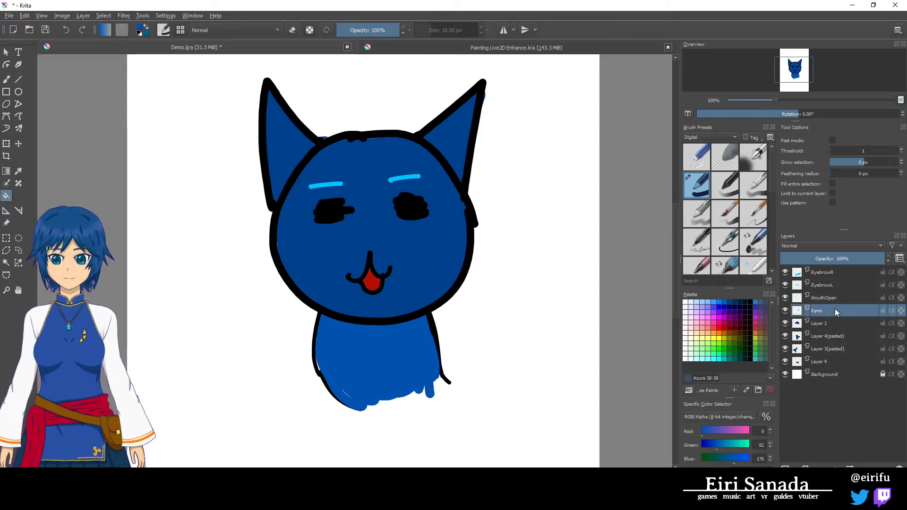
- Toggle Layer 2's visibility to identify its content and rename it Face
left_click(785, 323)
left_click(784, 323)
double_click(815, 323)
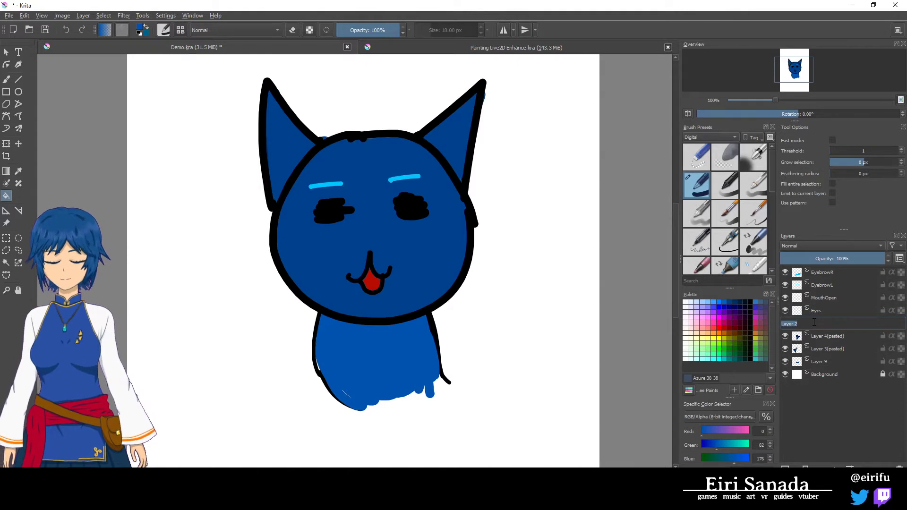
type("Face")
key("Return")
- Toggle the visibility of Layer 4(pasted) to identify which ear it holds and rename it EarL
left_click(786, 338)
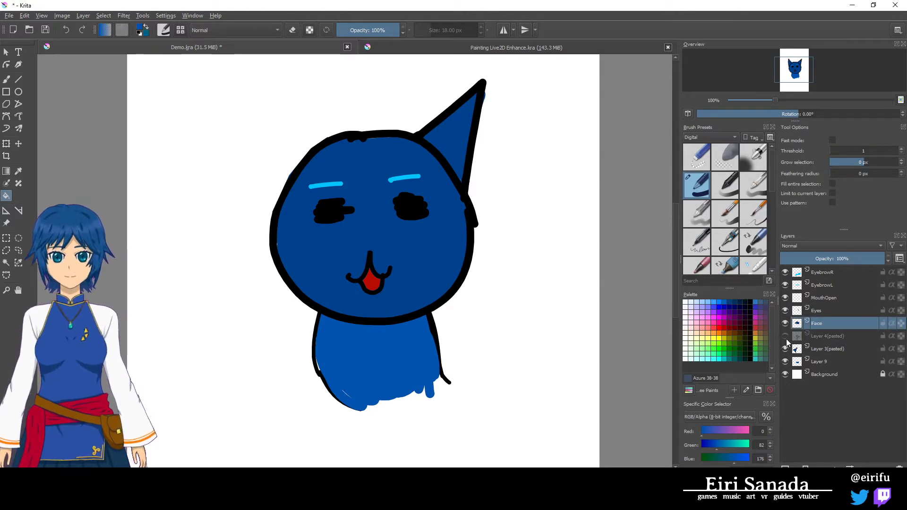
left_click(785, 338)
double_click(838, 338)
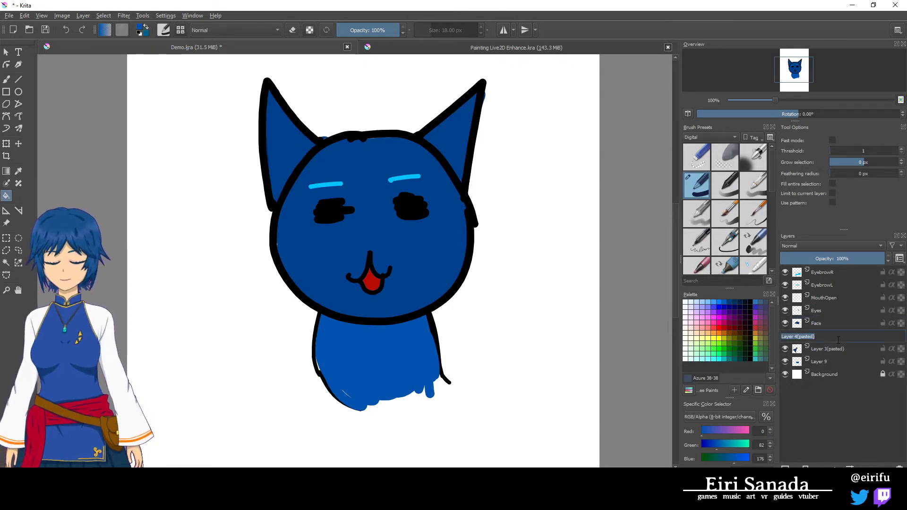
type("EarL")
key("Return")
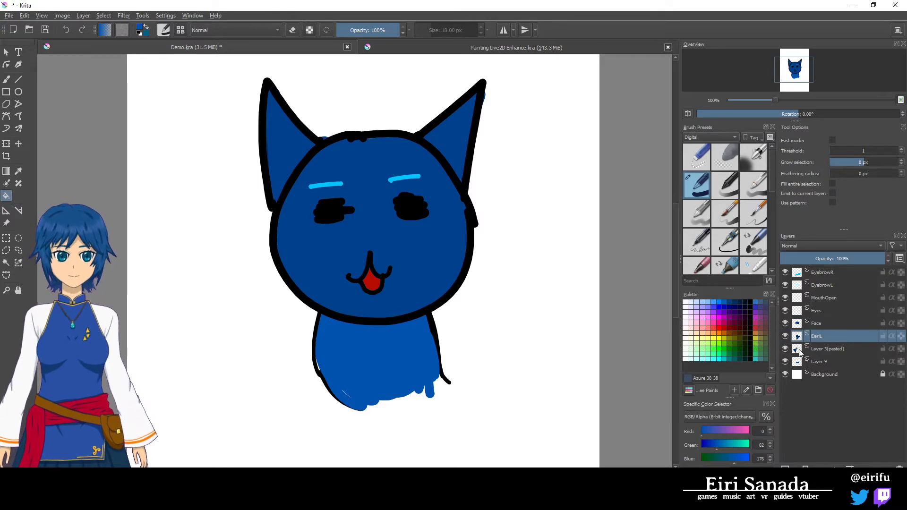
- Toggle the visibility of Layer 3(pasted) to identify which ear it holds and rename it EarR
left_click(785, 349)
left_click(786, 349)
double_click(826, 348)
type("EarR")
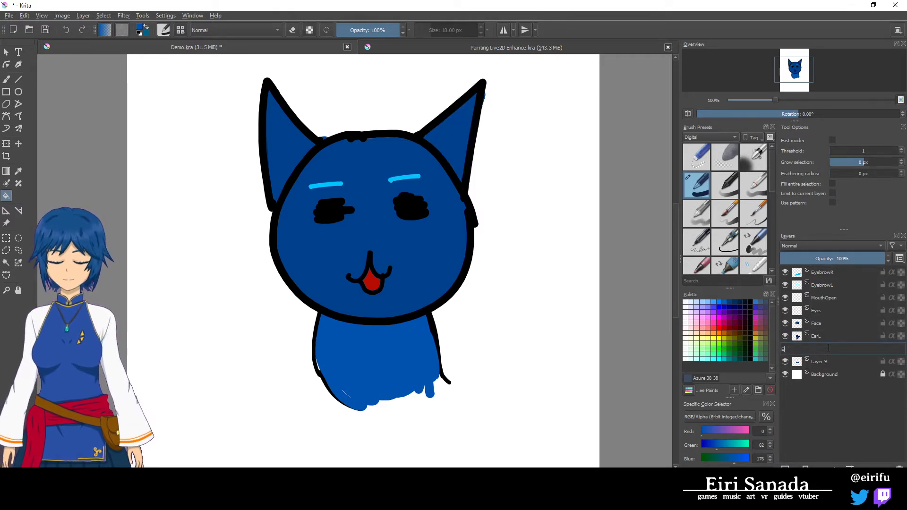
key("Return")
- Toggle Layer 9's visibility to identify its content and rename it Body
left_click(785, 362)
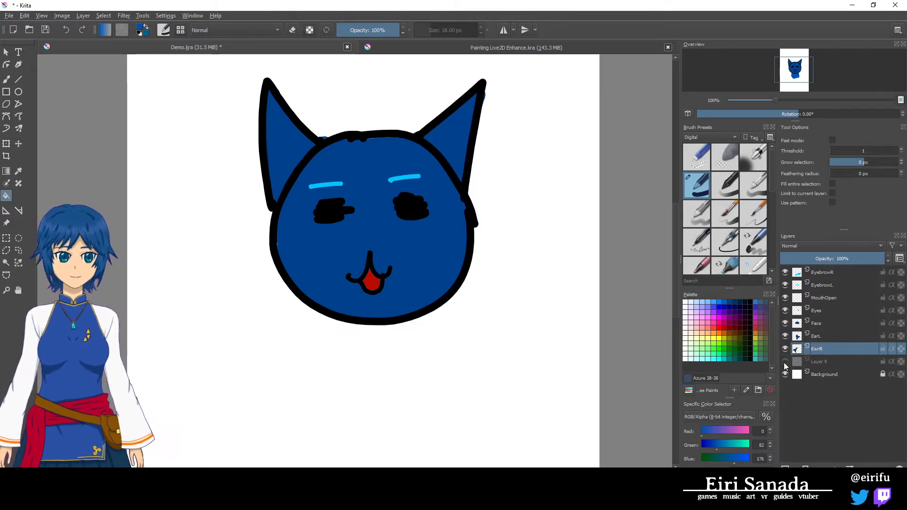
left_click(784, 361)
double_click(822, 362)
type("Body")
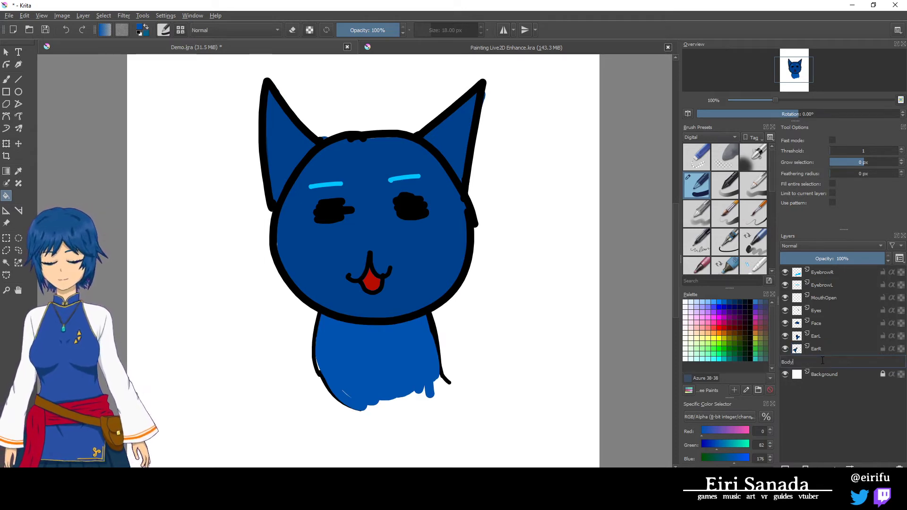
key("Return")
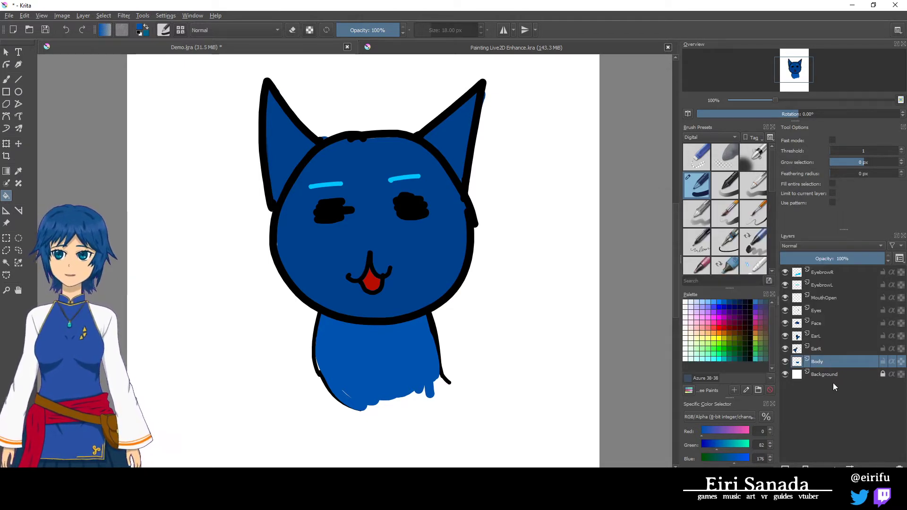
- Go over the named layers from EyebrowR down to Body and hide the Background layer
left_click(825, 273)
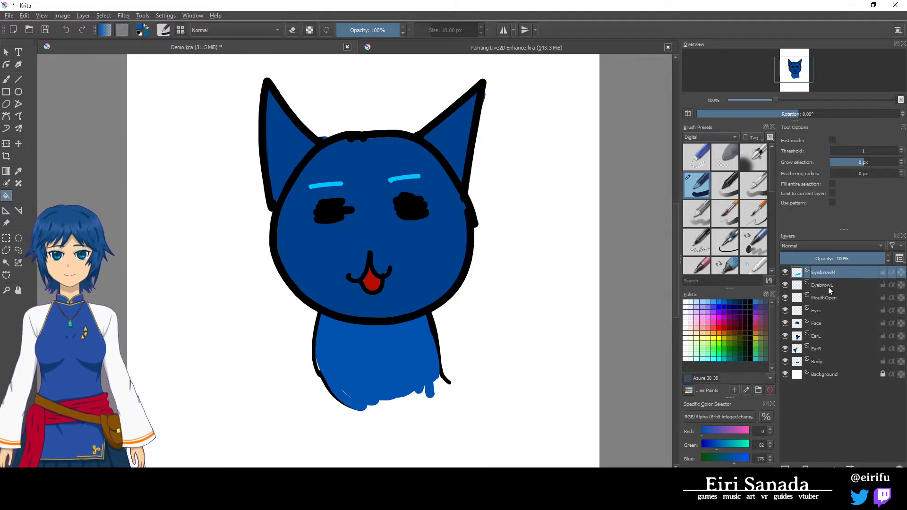
left_click(829, 287)
left_click(822, 361)
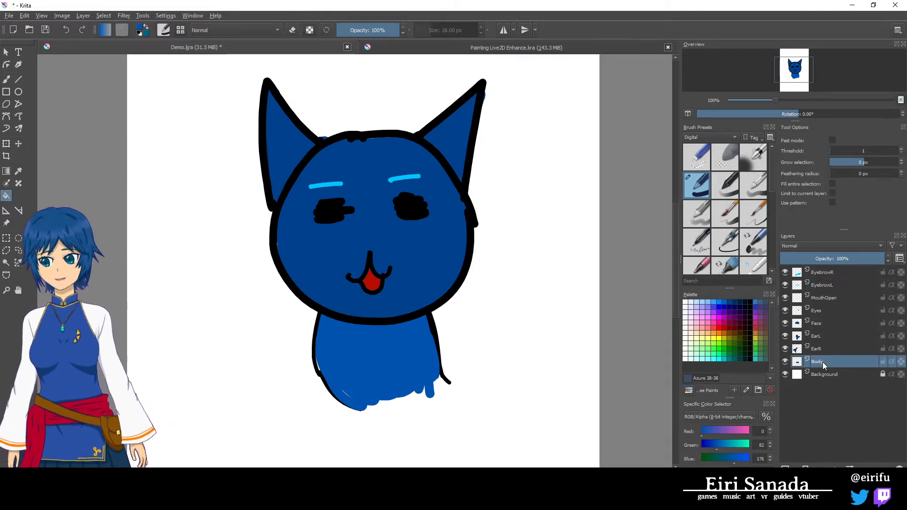
left_click(825, 373)
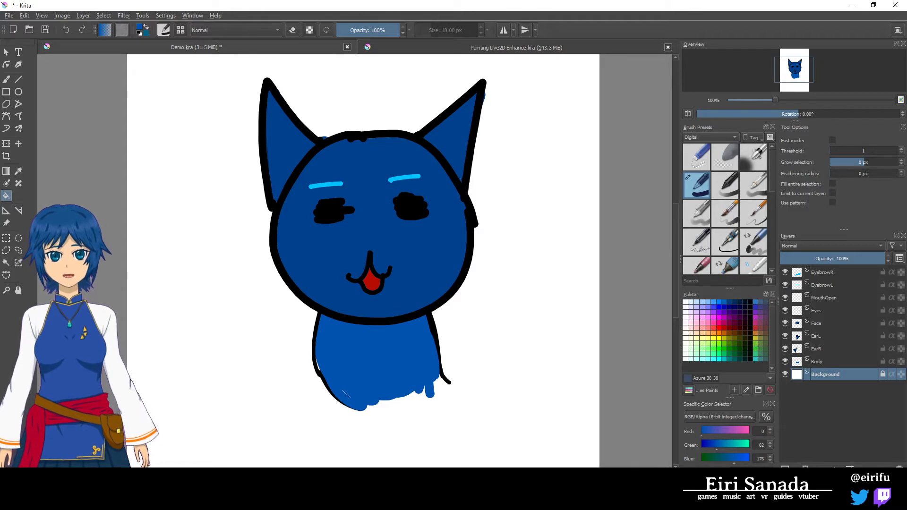
left_click(785, 374)
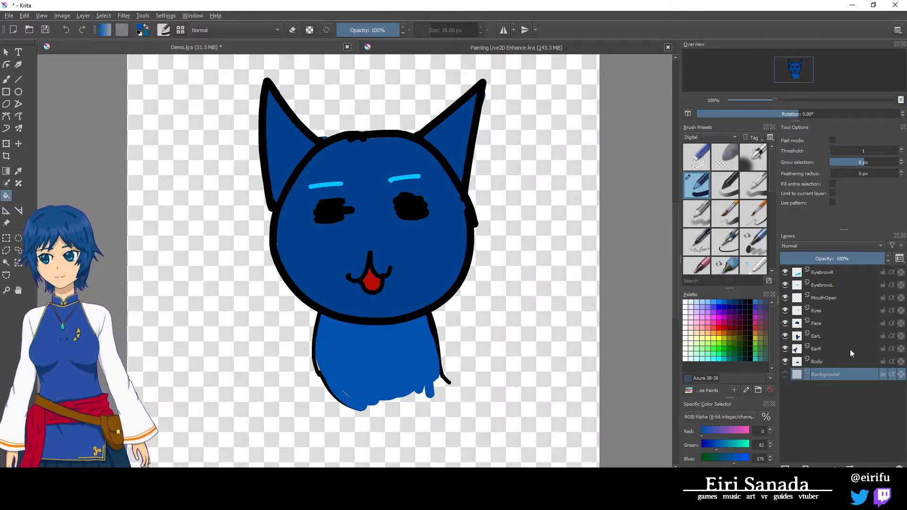
- Select the Body, EyebrowR and EyebrowL layers in turn to review the layer stack
left_click(831, 358)
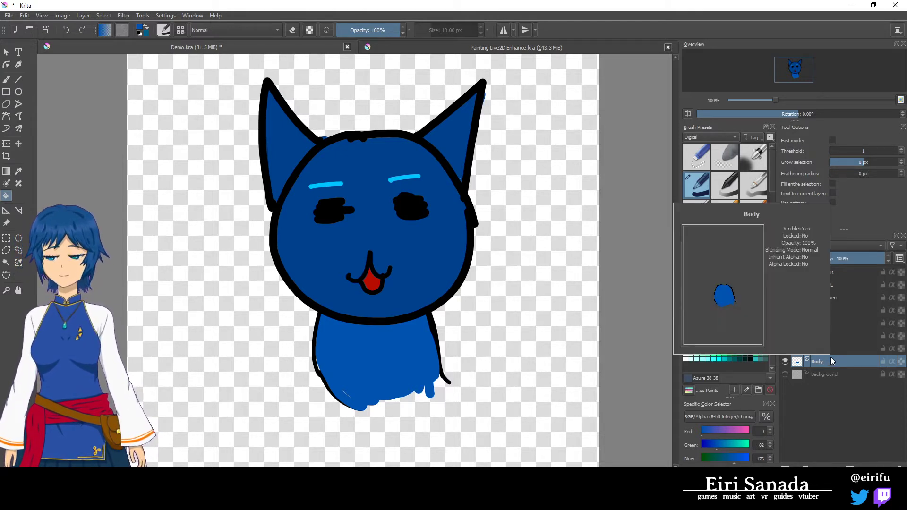
left_click(832, 274)
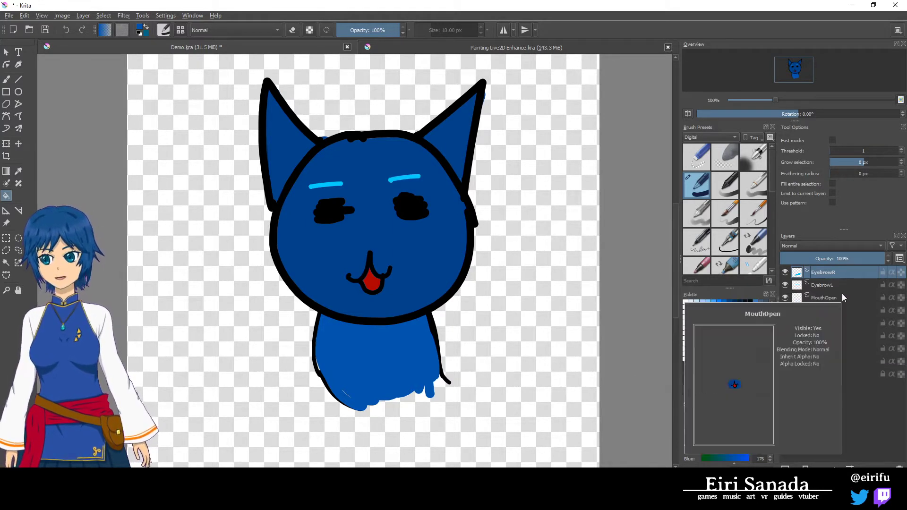
left_click(830, 287)
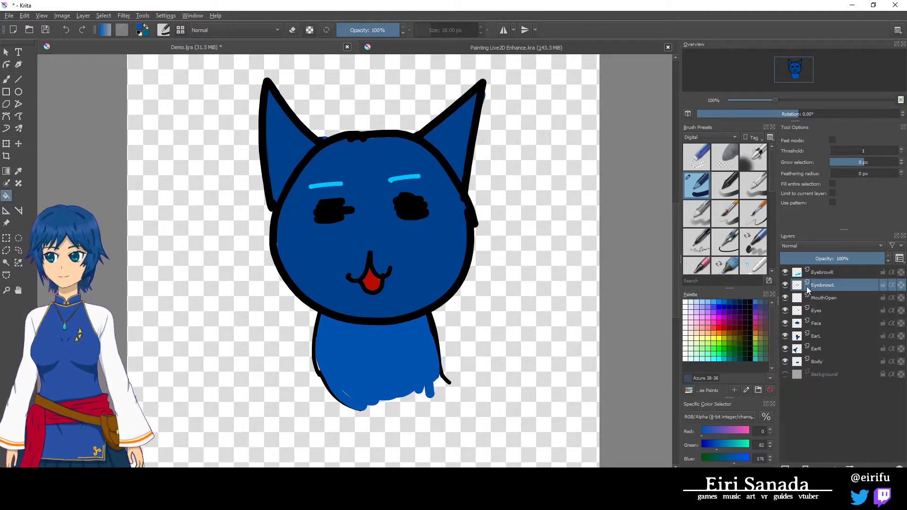
- Switch to the Painting Live2D Enhance.kra document and examine how its layers are named and ordered
left_click(518, 48)
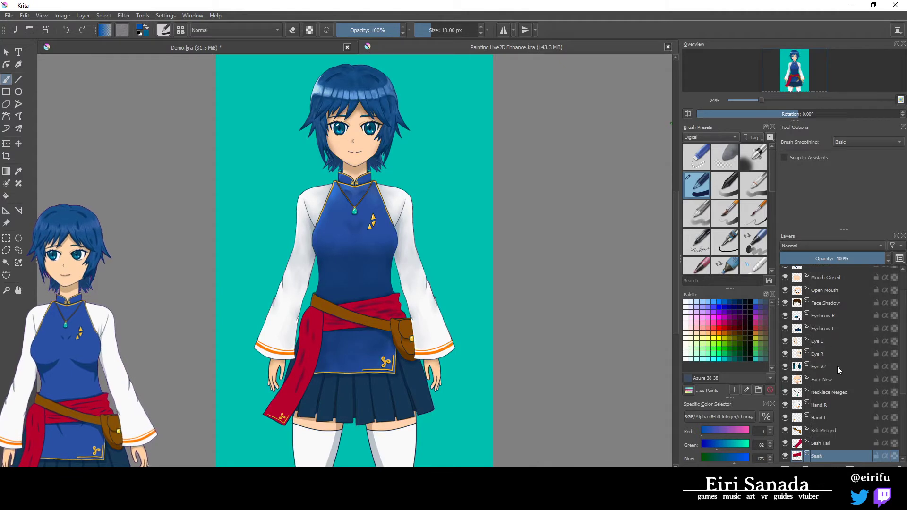
scroll(837, 366, "up", 3)
scroll(850, 322, "down", 4)
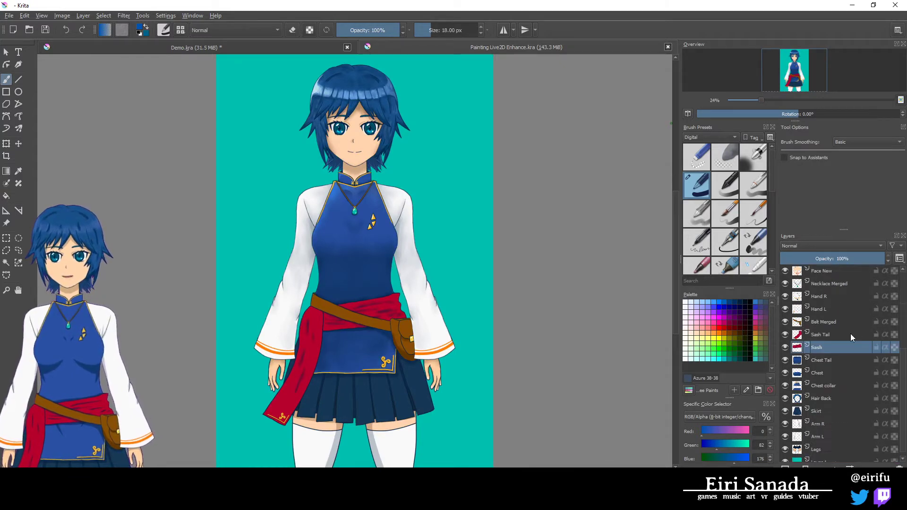
mouse_move(844, 357)
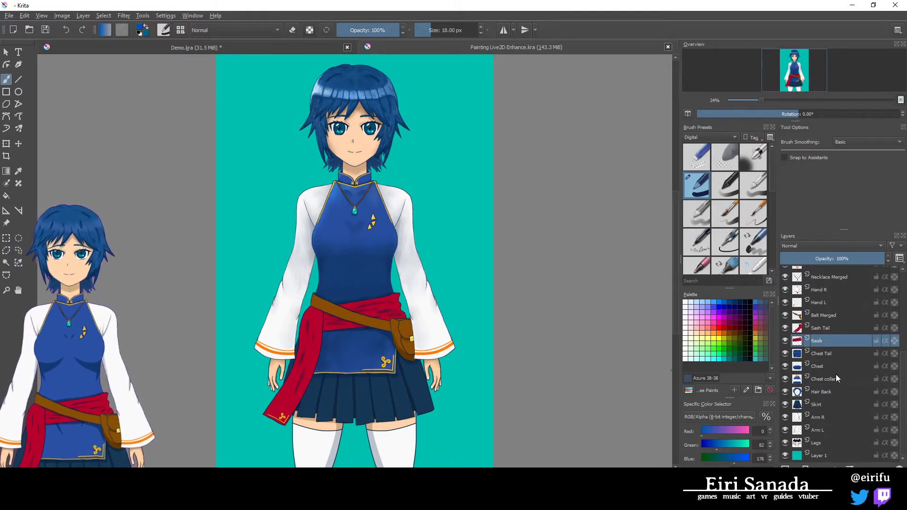
mouse_move(828, 404)
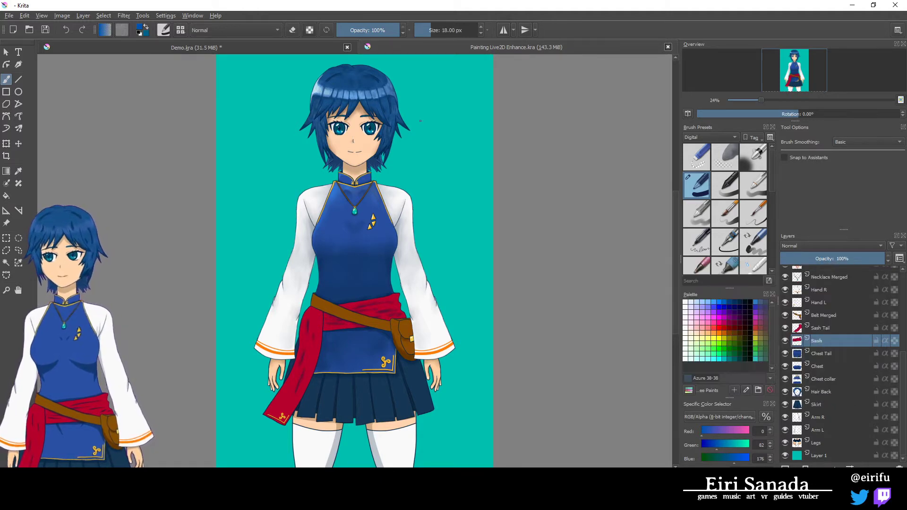
- Return to Demo.kra and toggle the MouthOpen, EyebrowL and EyebrowR layers off and on to check their content
left_click(244, 49)
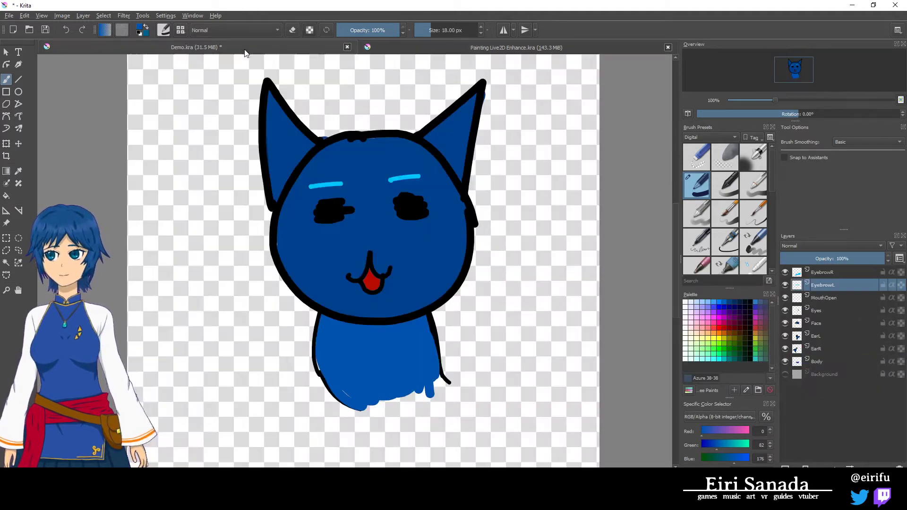
left_click(785, 298)
left_click(785, 298)
left_click(784, 284)
left_click(785, 284)
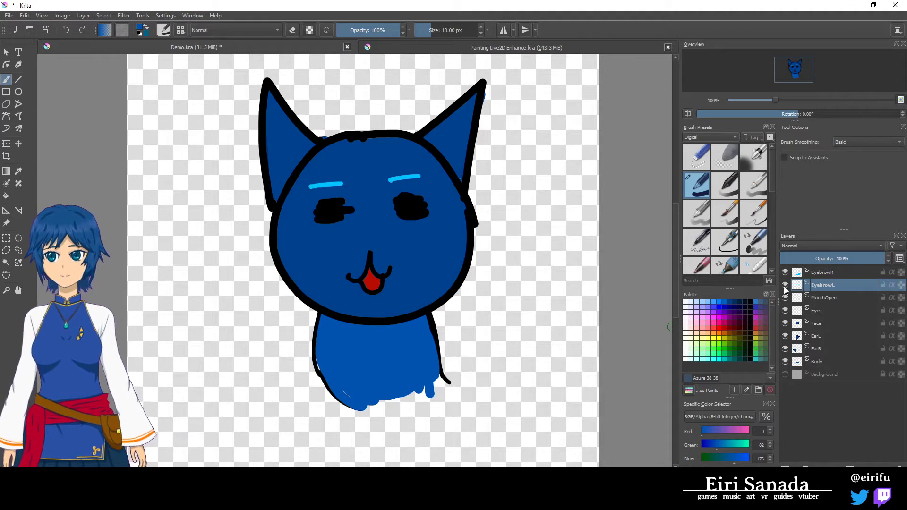
left_click(785, 272)
left_click(785, 273)
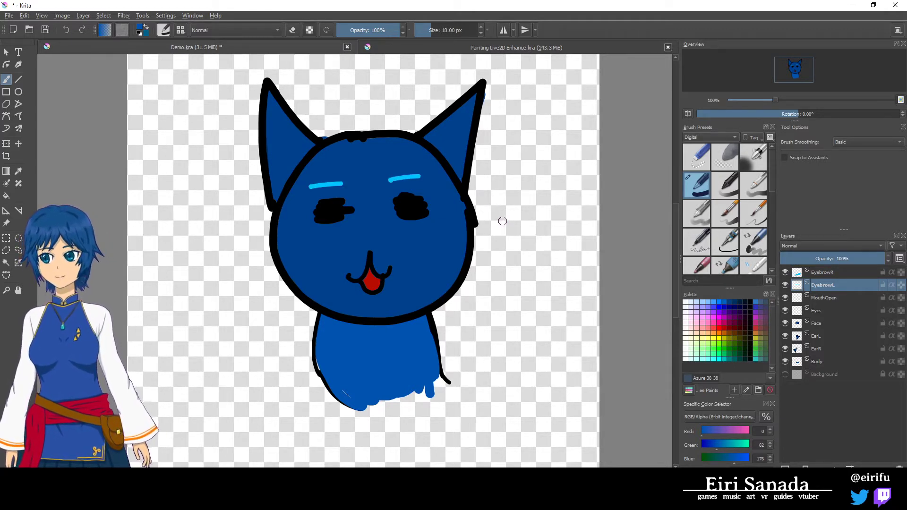
- Save Demo.kra and export the layered cat artwork to a separate file
key("ctrl+s")
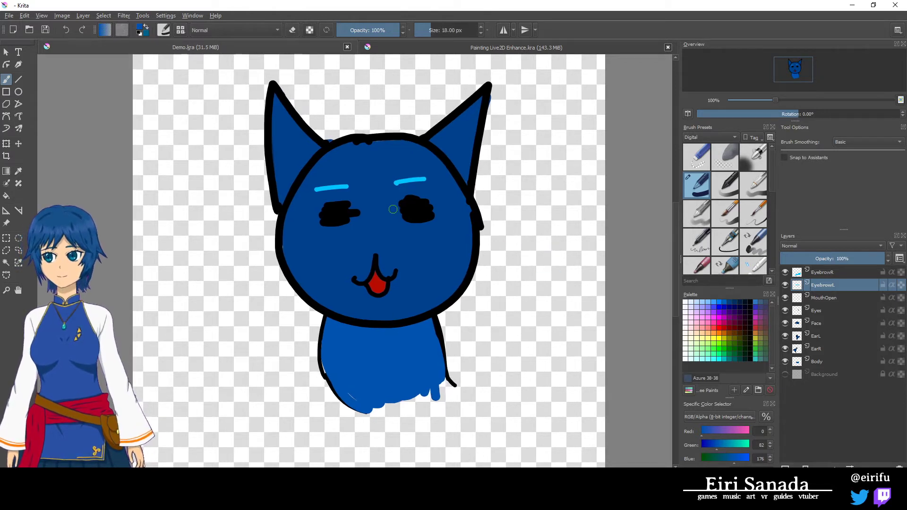
left_click(8, 15)
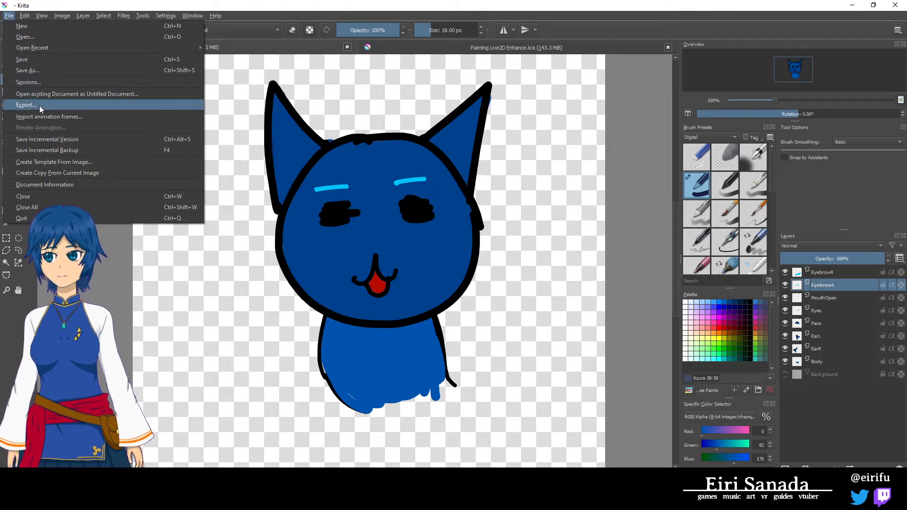
left_click(39, 106)
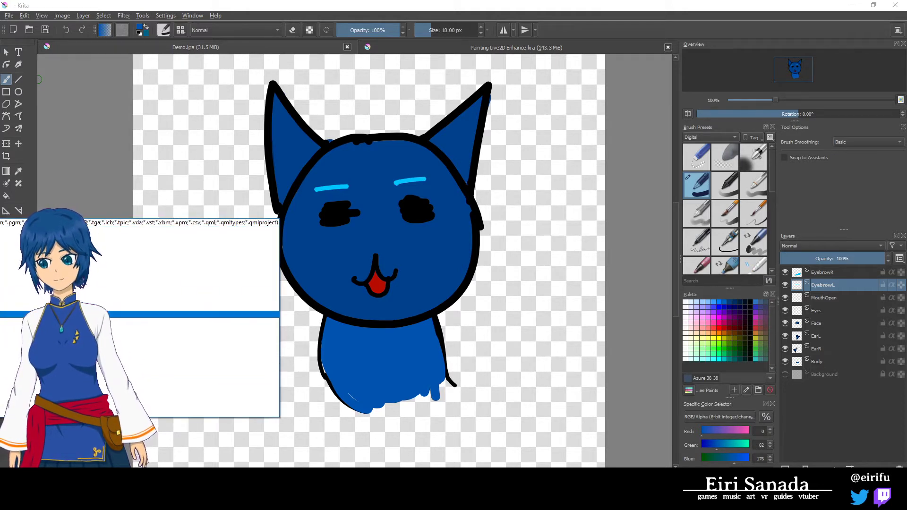
key("Return")
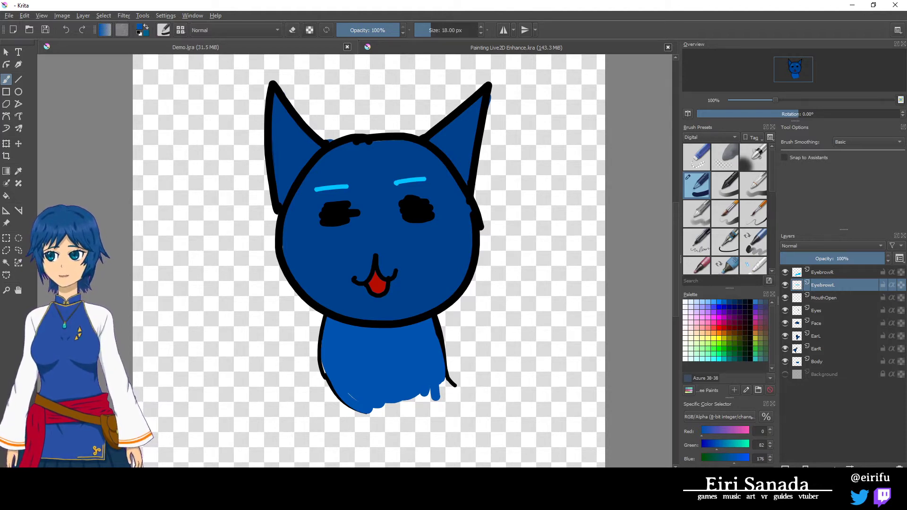
- Switch to the browser, look over the Live2D Cubism homepage, and close both the browser and the howto2d-01.png workflow diagram
key("alt+Tab")
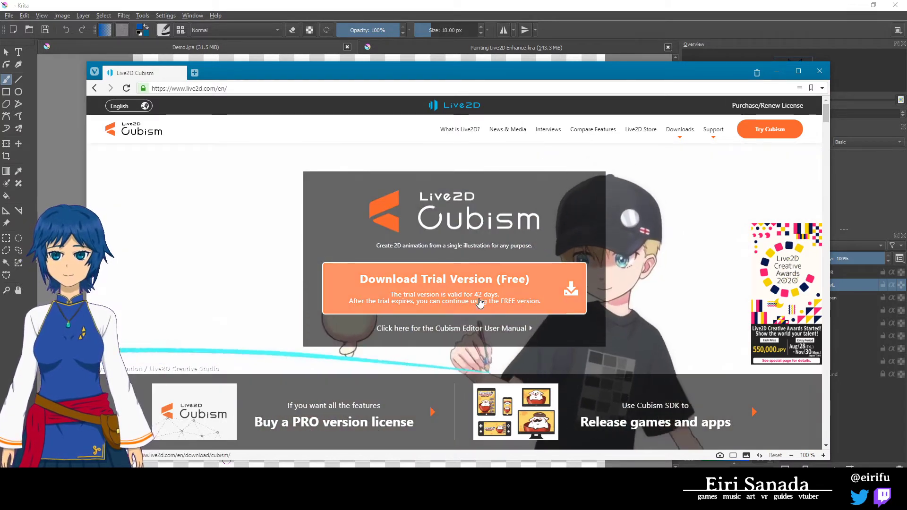
scroll(652, 326, "down", 1)
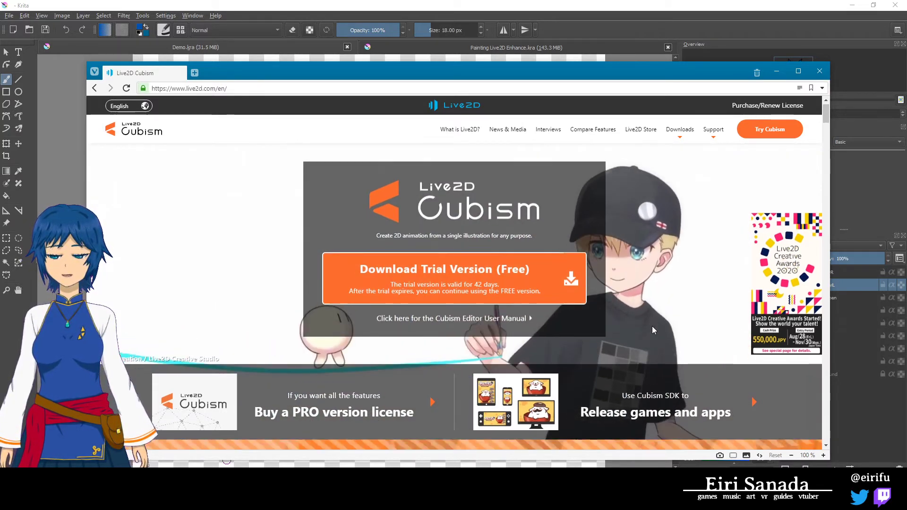
scroll(652, 330, "down", 2)
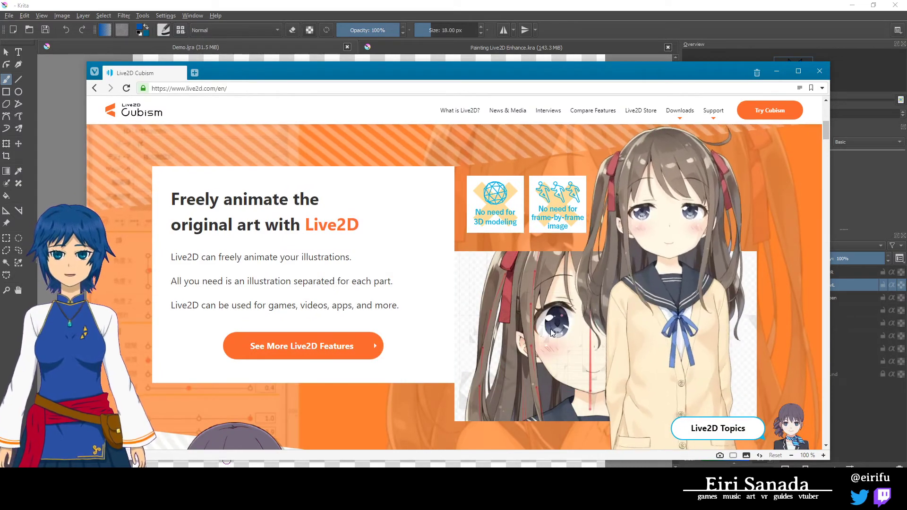
scroll(567, 315, "up", 6)
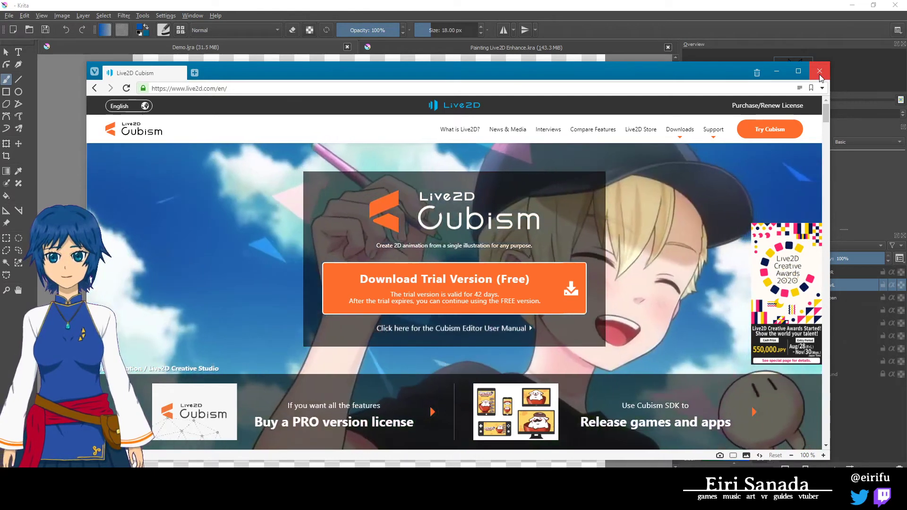
left_click(819, 72)
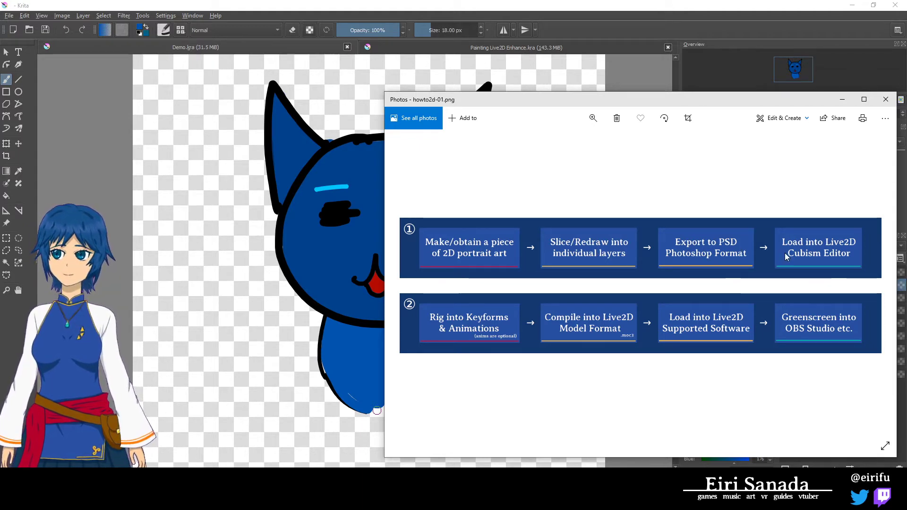
key("alt+F4")
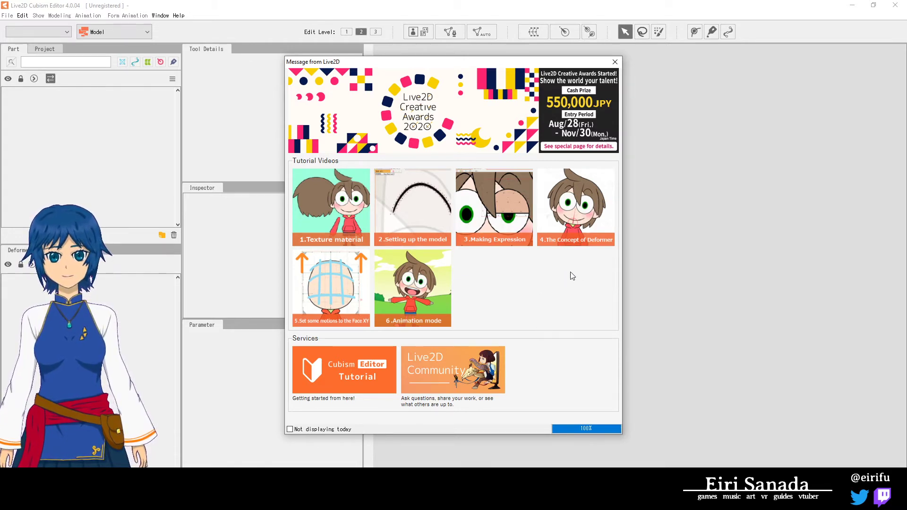
- Close the startup message and start the editor as the FREE version
left_click(615, 61)
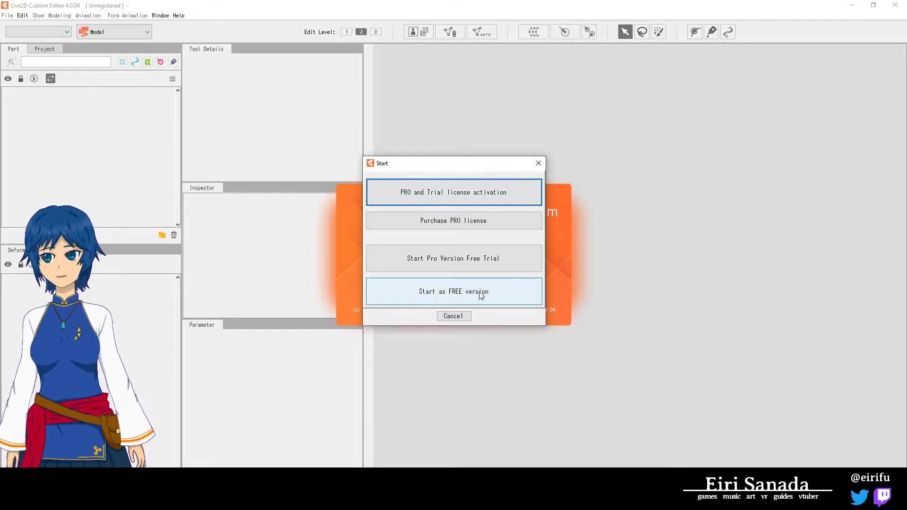
left_click(497, 294)
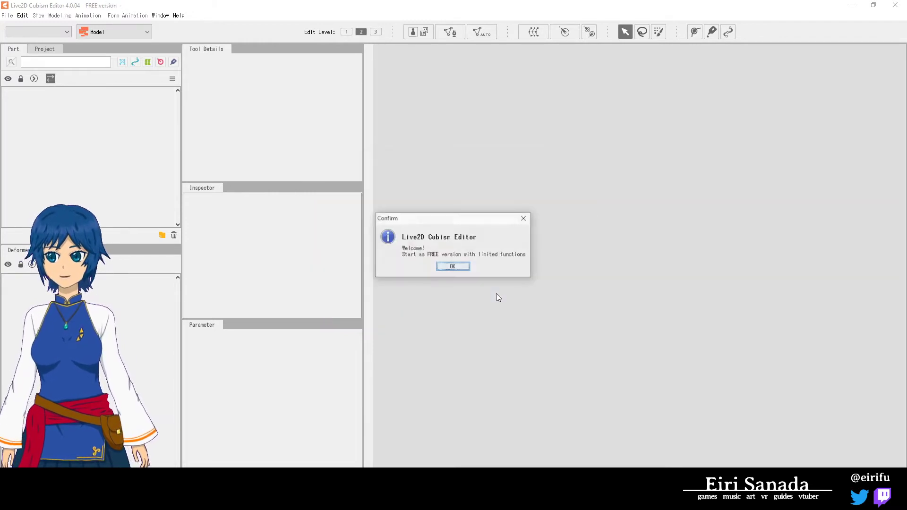
left_click(463, 265)
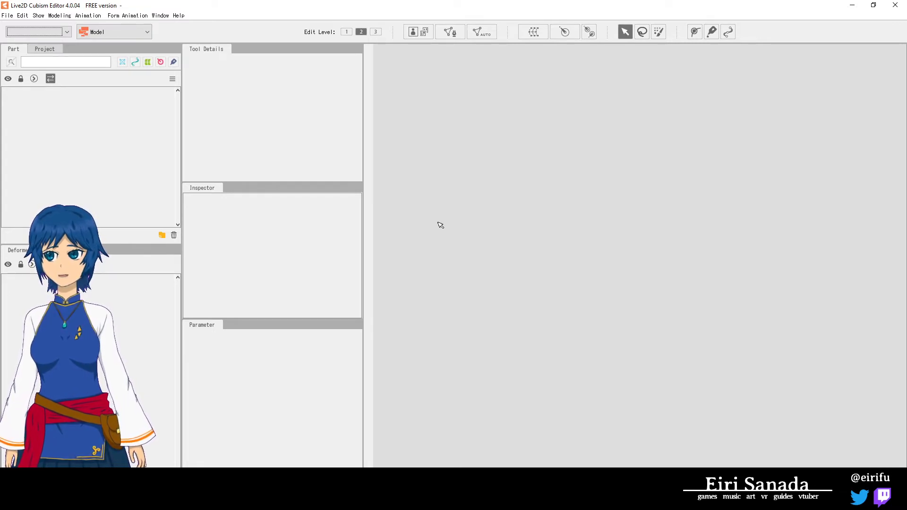
left_click(8, 15)
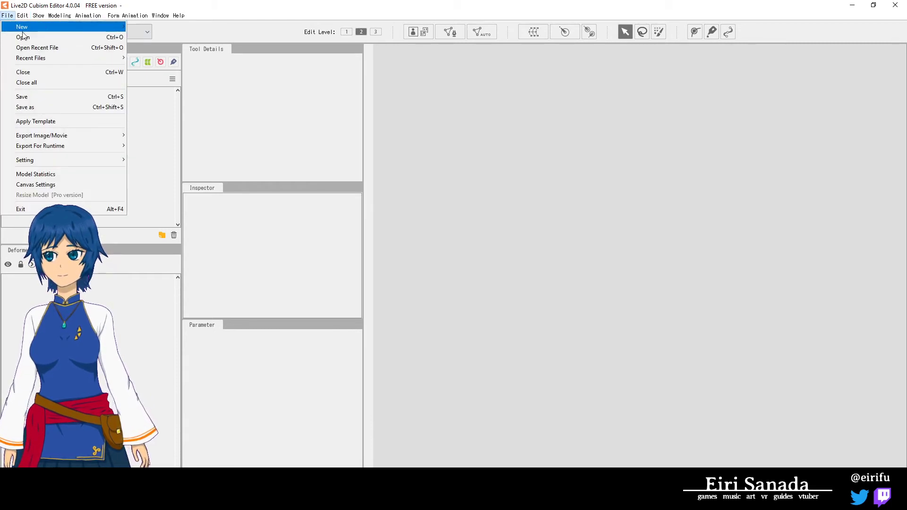
mouse_move(29, 27)
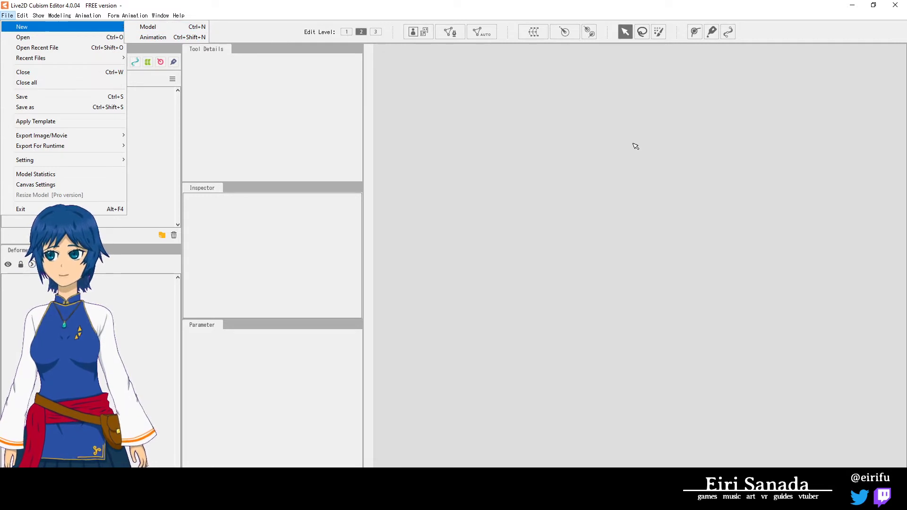
key("ctrl+n")
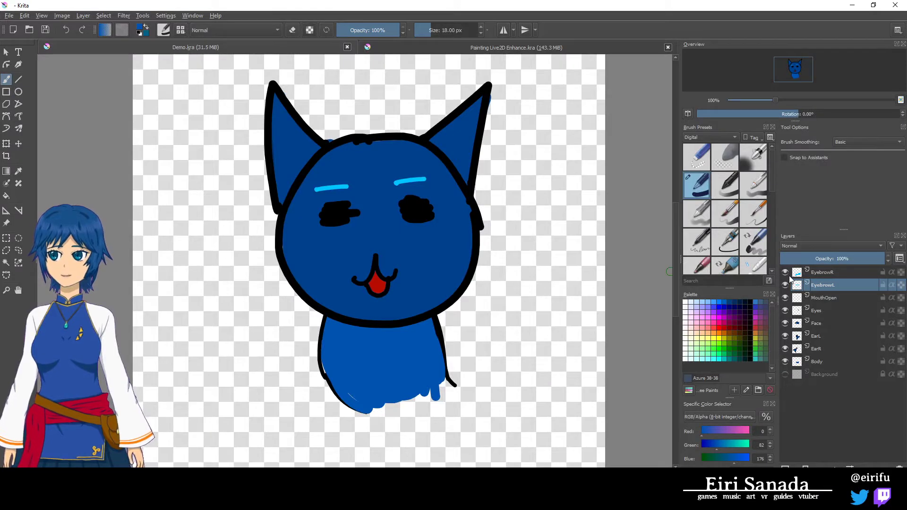
- Switch to Krita and isolate the active layer in Demo.kra to check EyebrowR, EyebrowL and MouthOpen individually, ending the isolation when finished
left_click_drag(786, 285, 784, 362)
left_click_drag(787, 285, 784, 362)
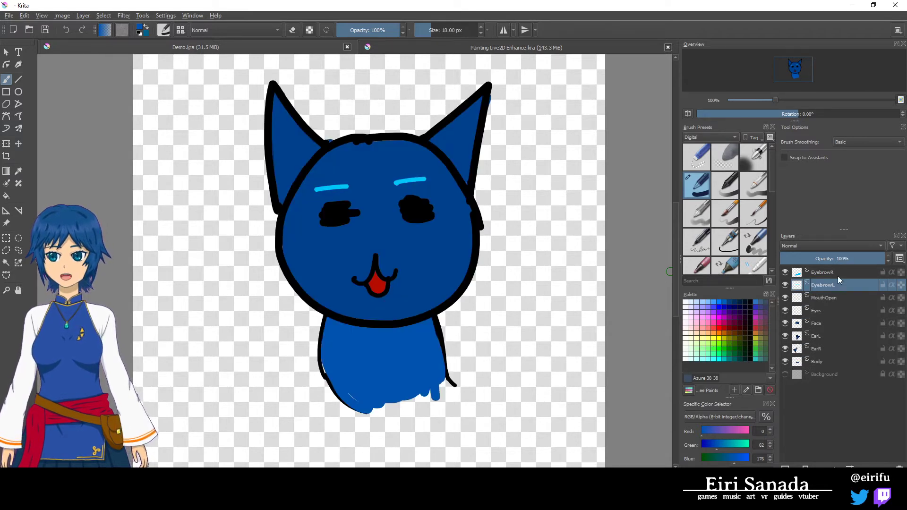
right_click(831, 277)
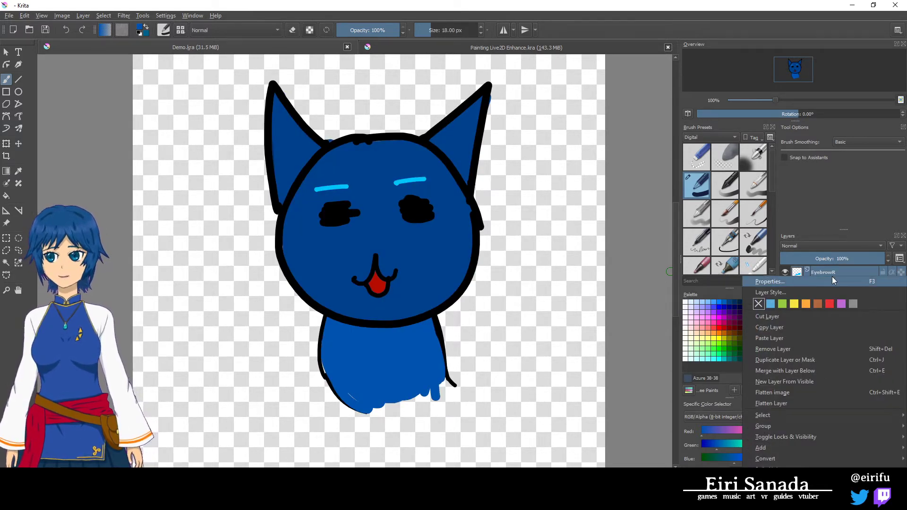
left_click(784, 482)
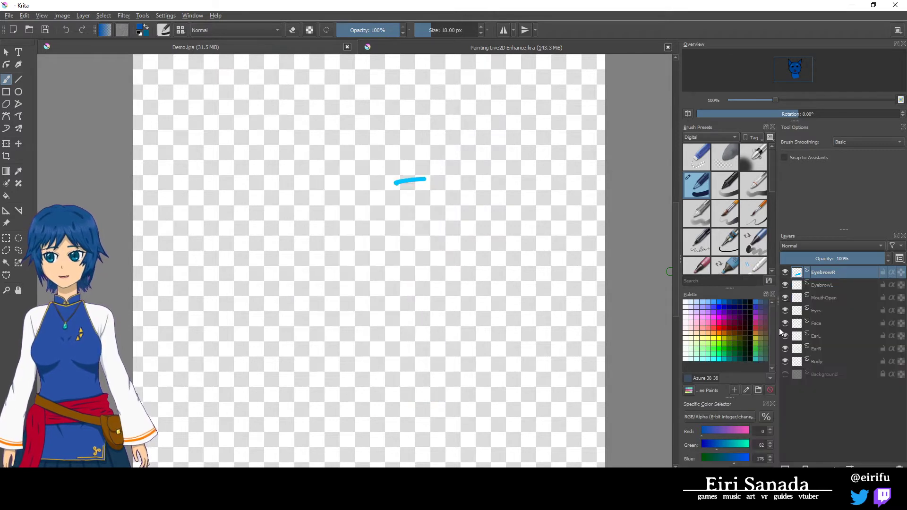
left_click(838, 285)
left_click(832, 297)
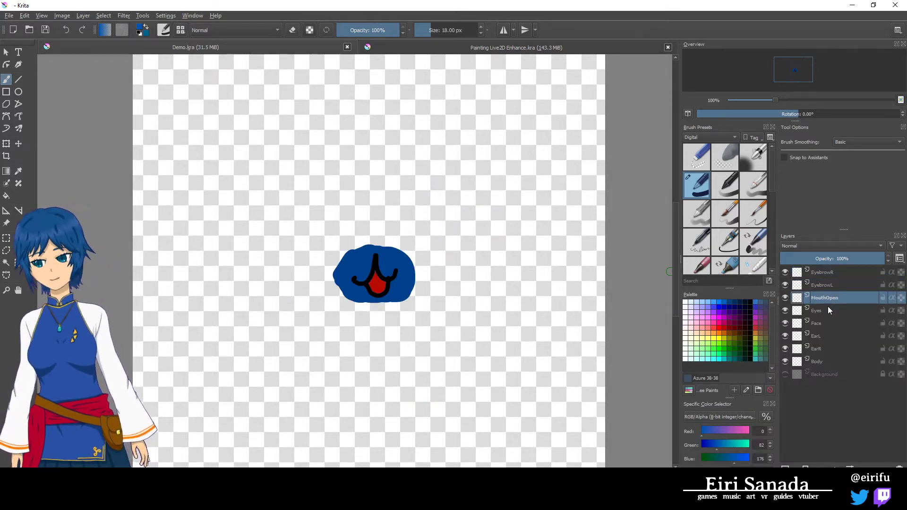
left_click(831, 285)
left_click(829, 273)
right_click(827, 275)
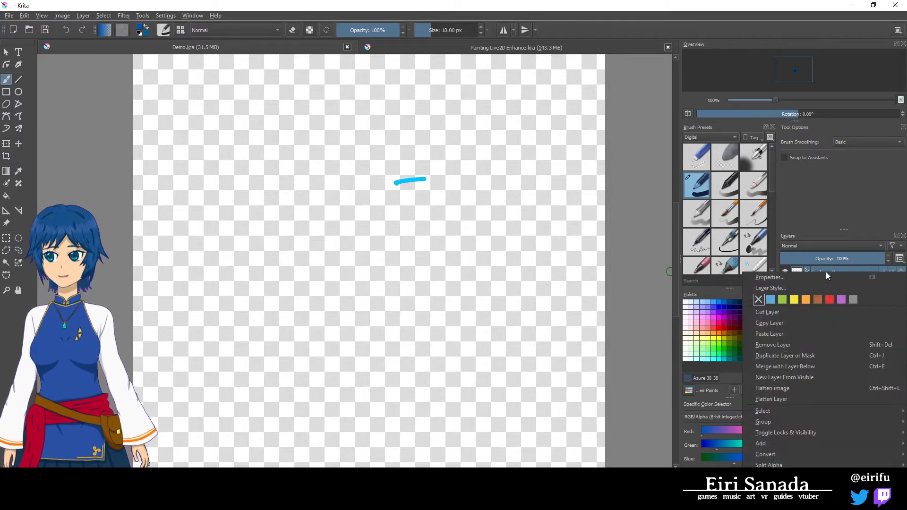
left_click(774, 487)
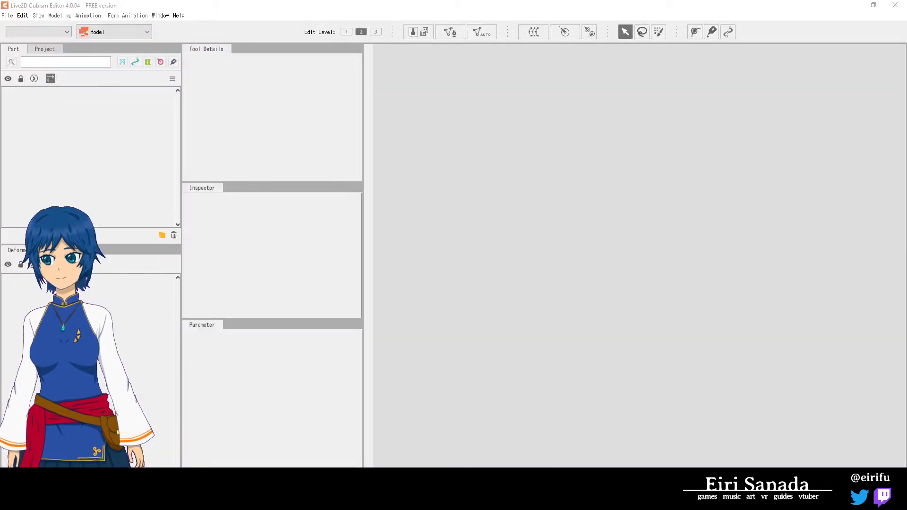
- Switch to Live2D Cubism Editor, import the exported Demo artwork as a model and look over its default parameters
left_click_drag(501, 263, 621, 263)
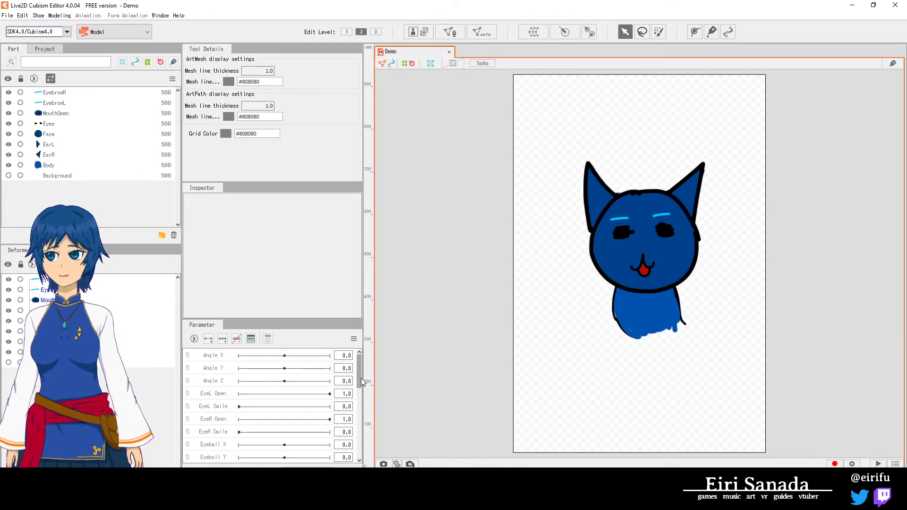
left_click_drag(360, 375, 377, 371)
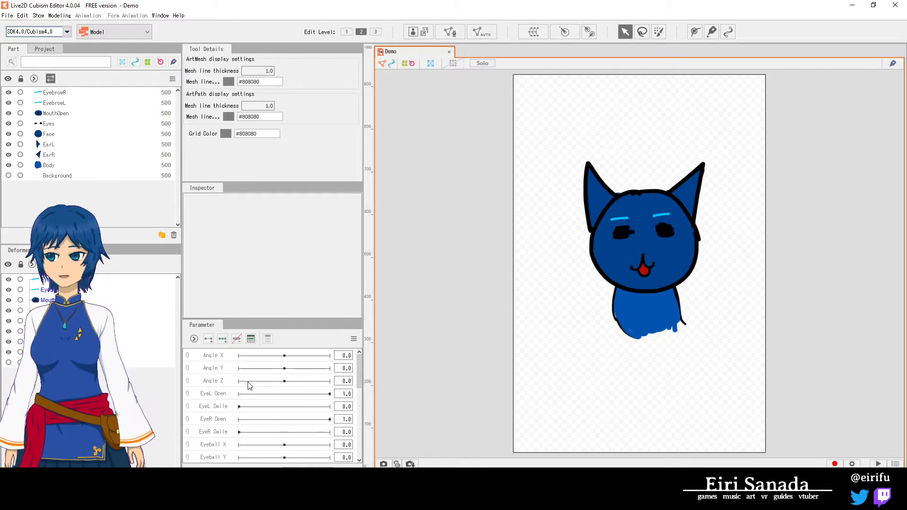
left_click_drag(360, 375, 360, 442)
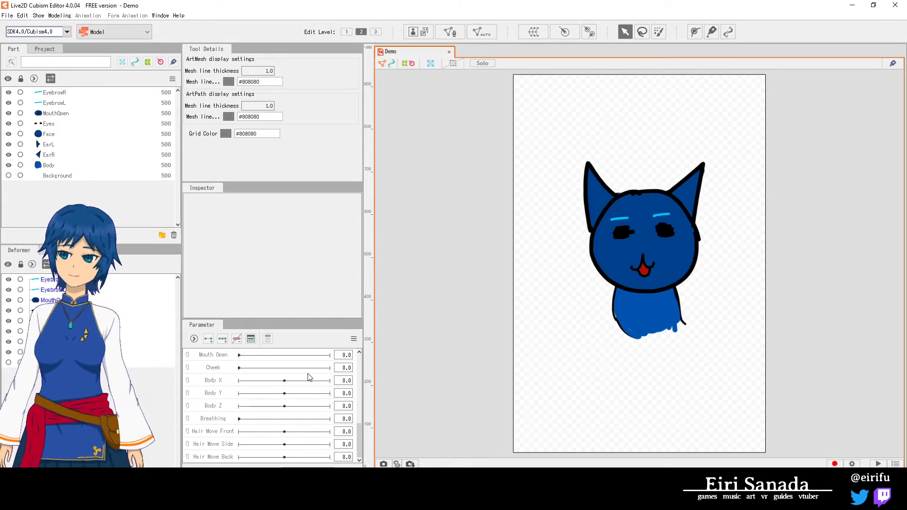
left_click_drag(359, 441, 359, 373)
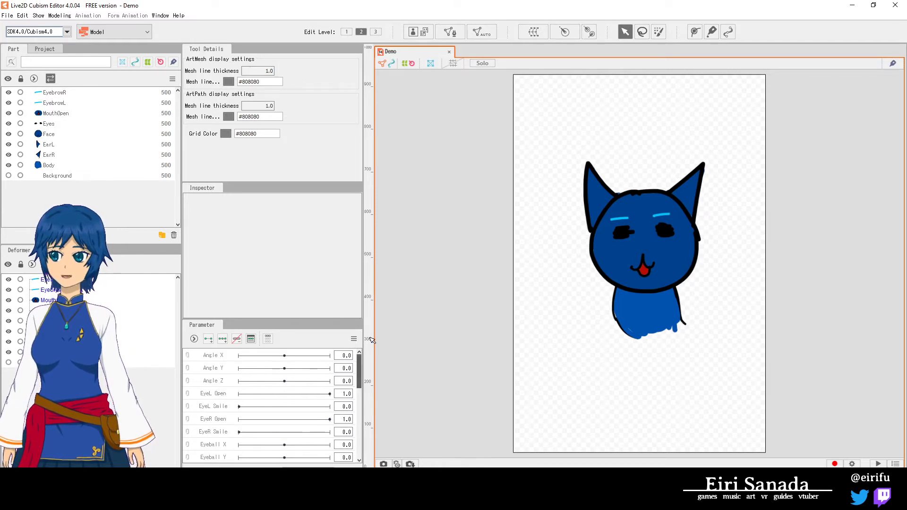
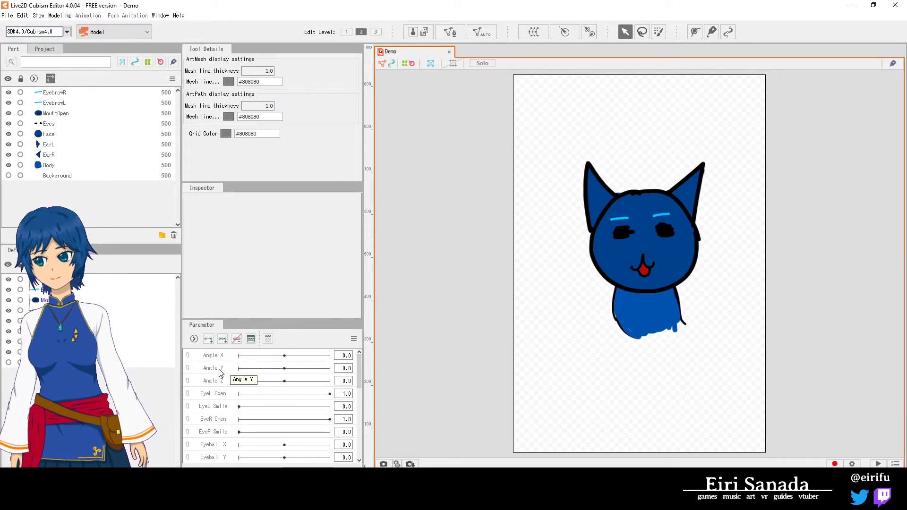
- Add three keys to the Angle X parameter for the Face mesh, keeping the parameter's value at 0.0
left_click_drag(286, 358, 283, 361)
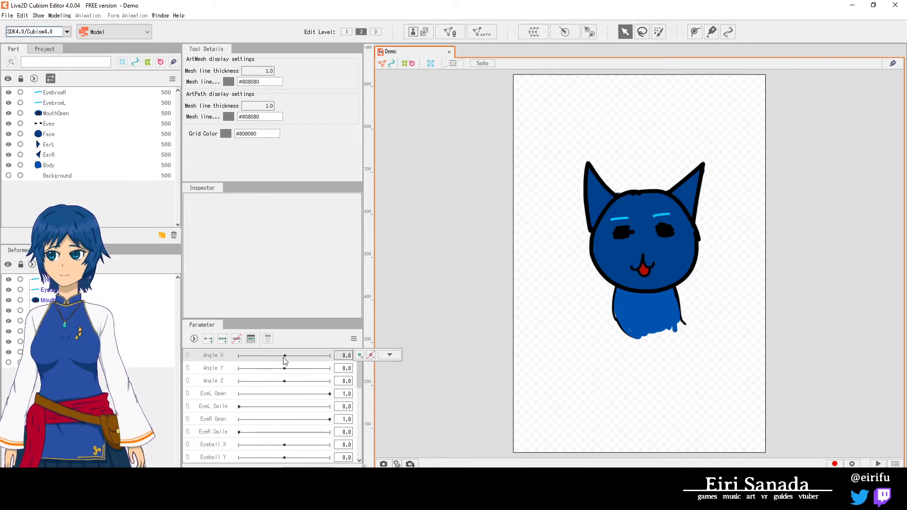
left_click_drag(284, 359, 283, 359)
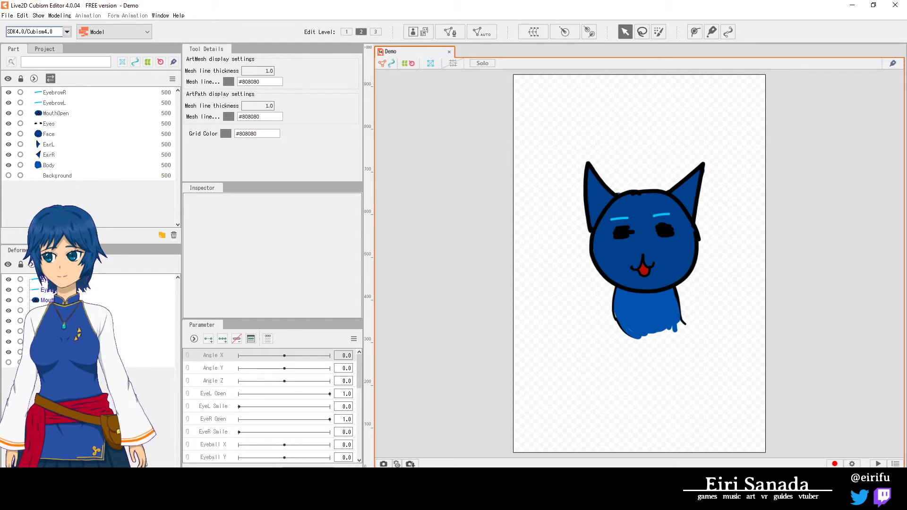
left_click(55, 93)
left_click(56, 113)
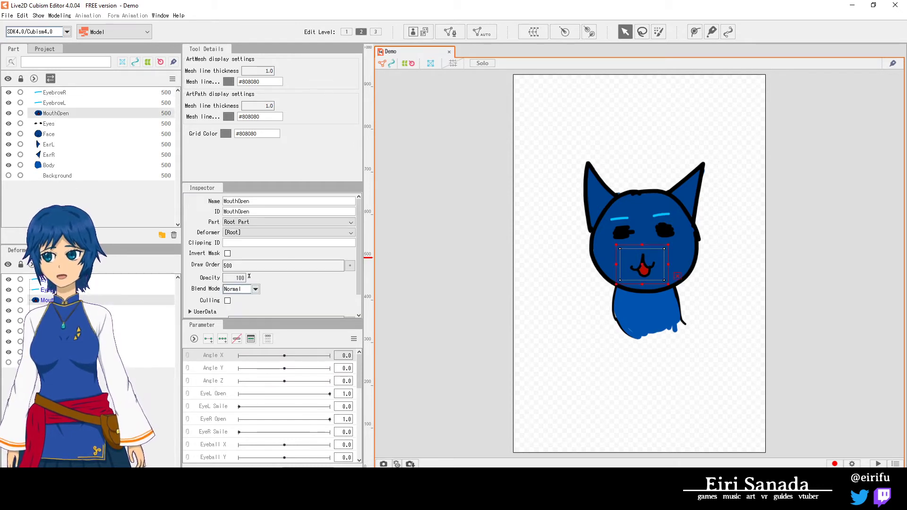
left_click(48, 134)
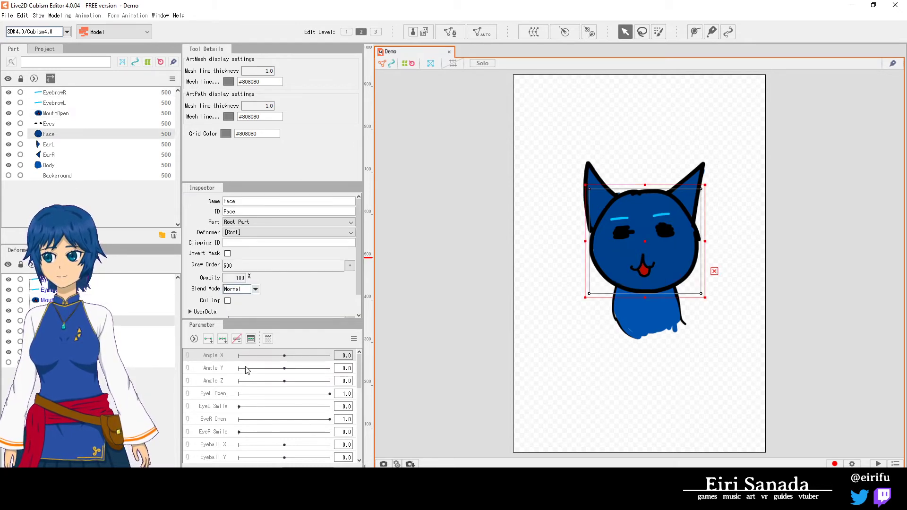
left_click(223, 340)
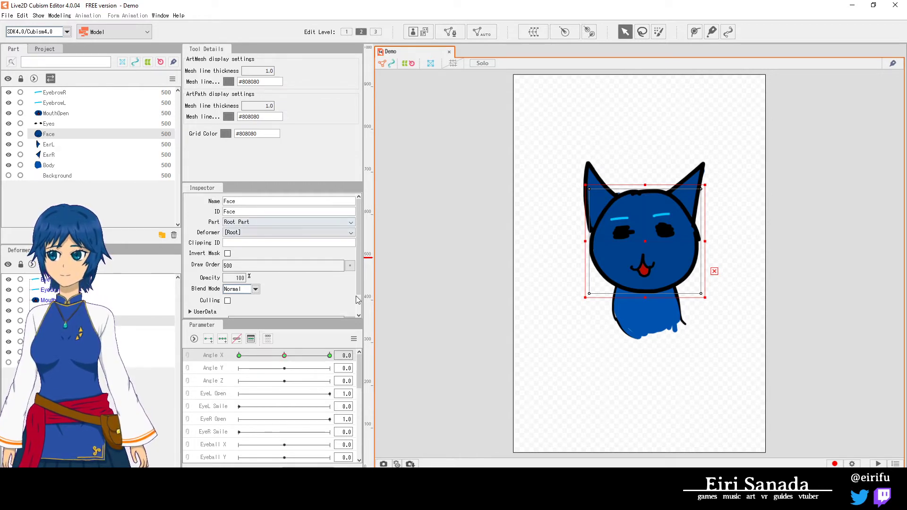
- Look over the Face mesh's properties, including its draw order, opacity and blend mode options, leaving the blend mode at Normal
scroll(347, 246, "down", 1)
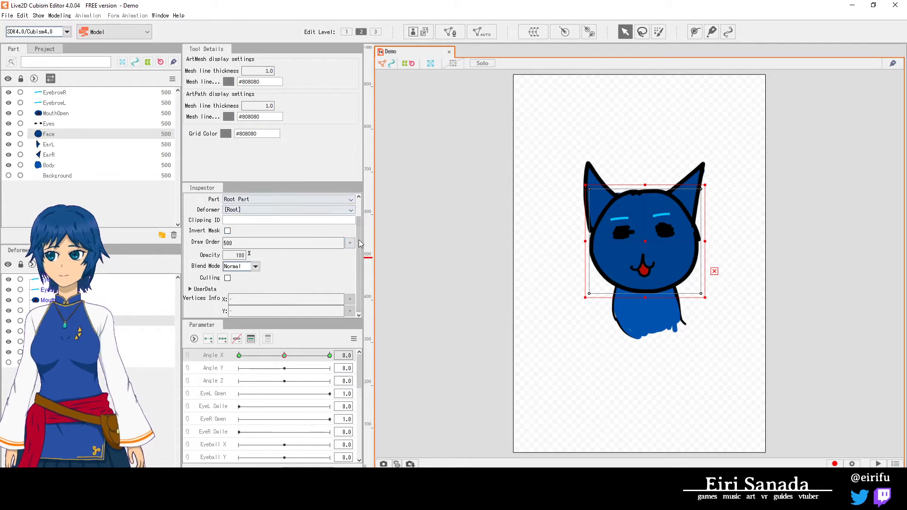
scroll(359, 255, "up", 1)
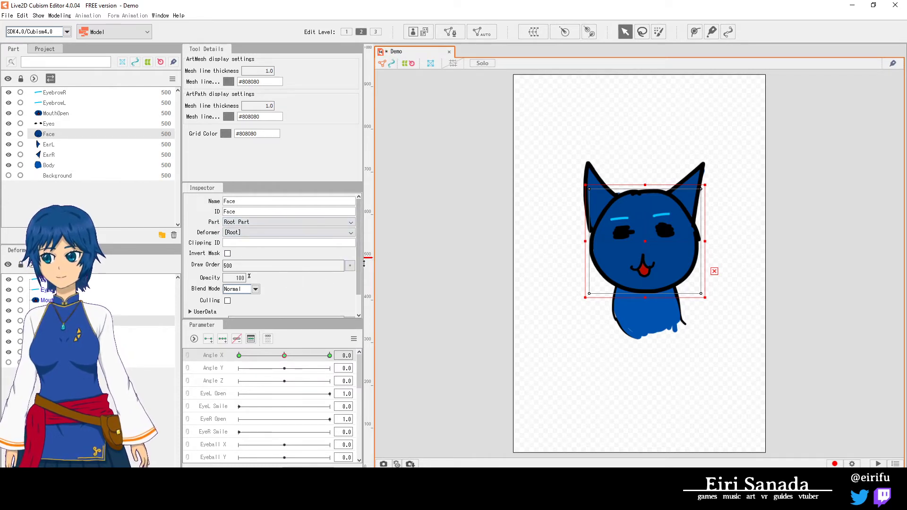
scroll(359, 264, "down", 1)
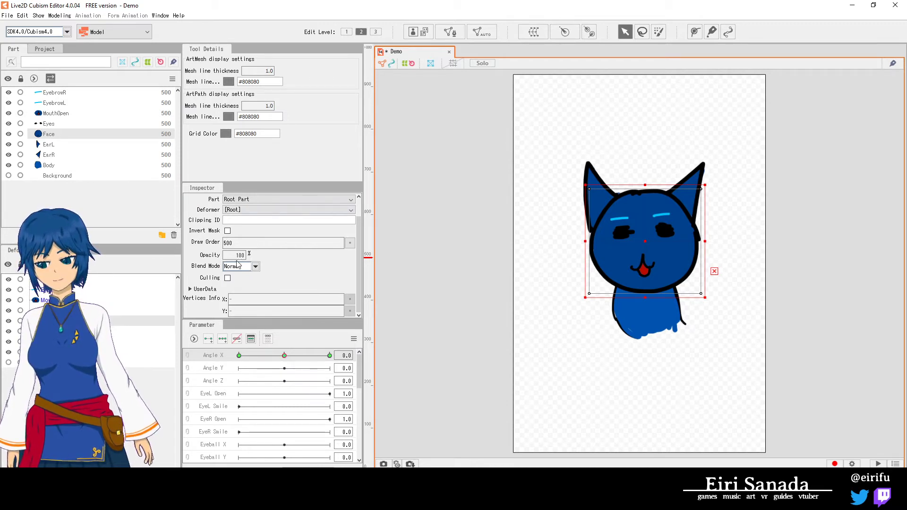
left_click(255, 266)
left_click(283, 270)
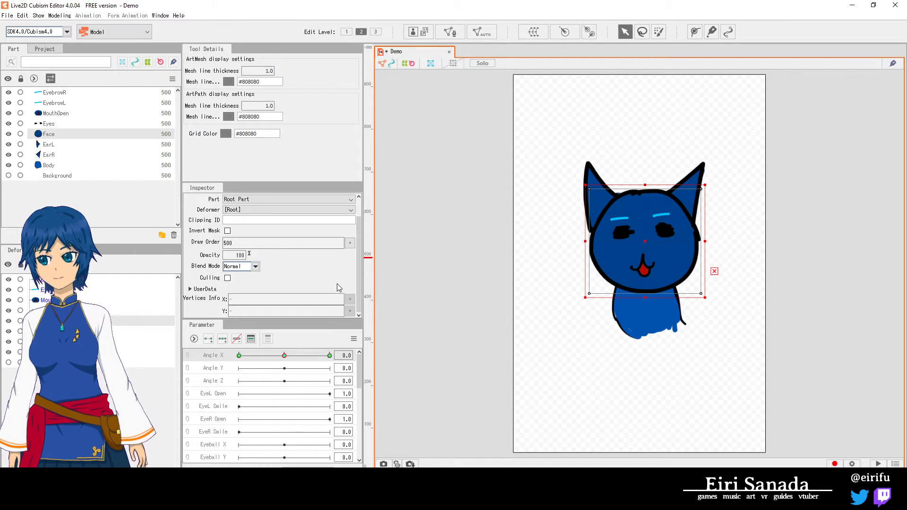
left_click_drag(361, 272, 353, 302)
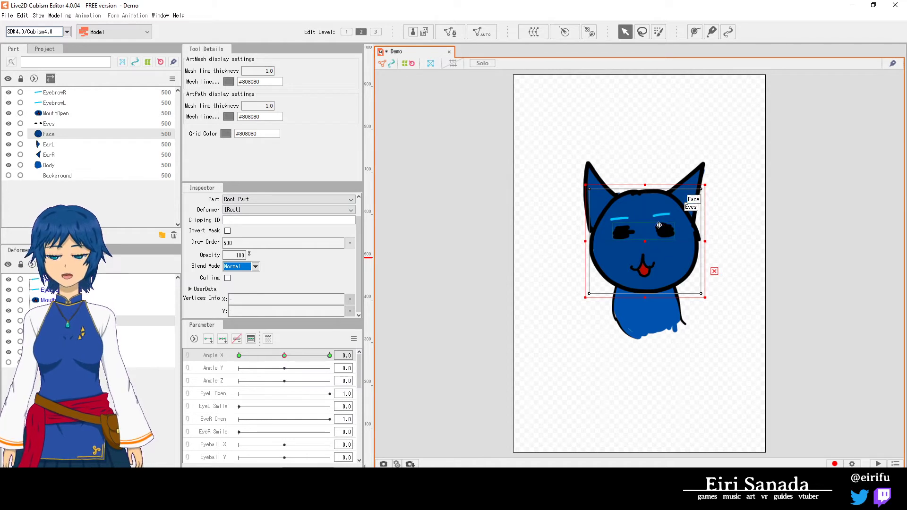
left_click_drag(633, 230, 628, 231)
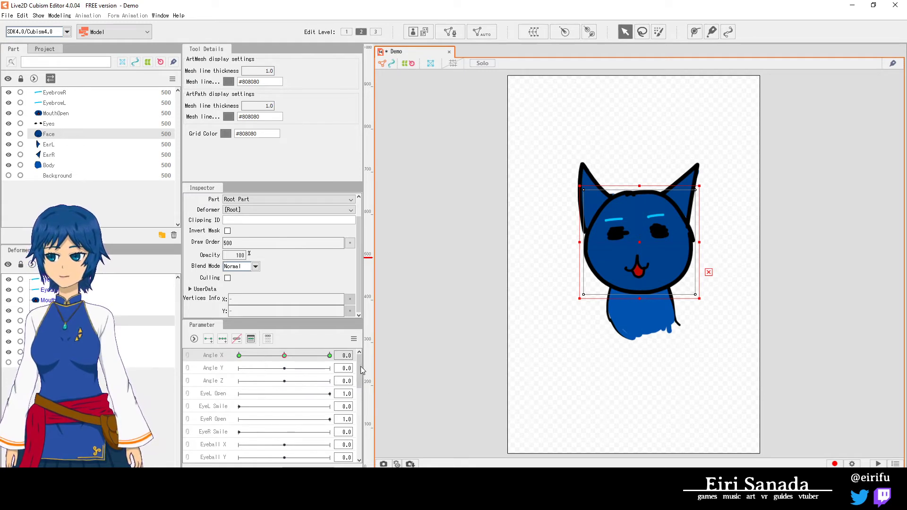
- Look through the parameter list down to Hair Move Back and compare the Angle X and Angle Y parameters for the Face mesh
left_click_drag(359, 371, 355, 451)
scroll(351, 457, "up", 10)
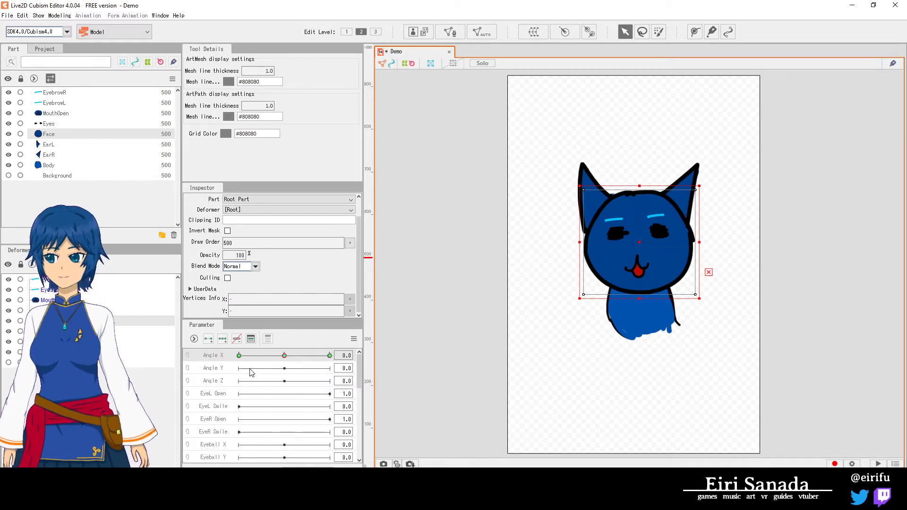
left_click_drag(358, 365, 358, 446)
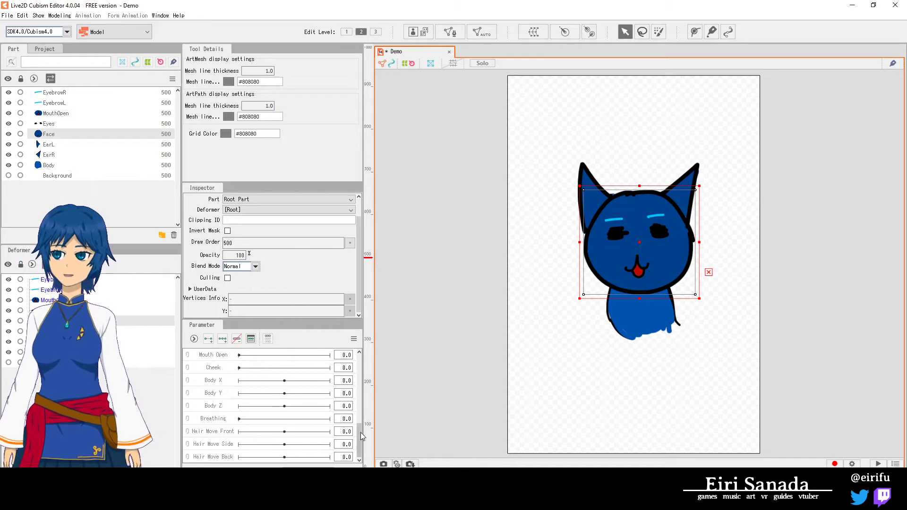
left_click_drag(361, 432, 361, 361)
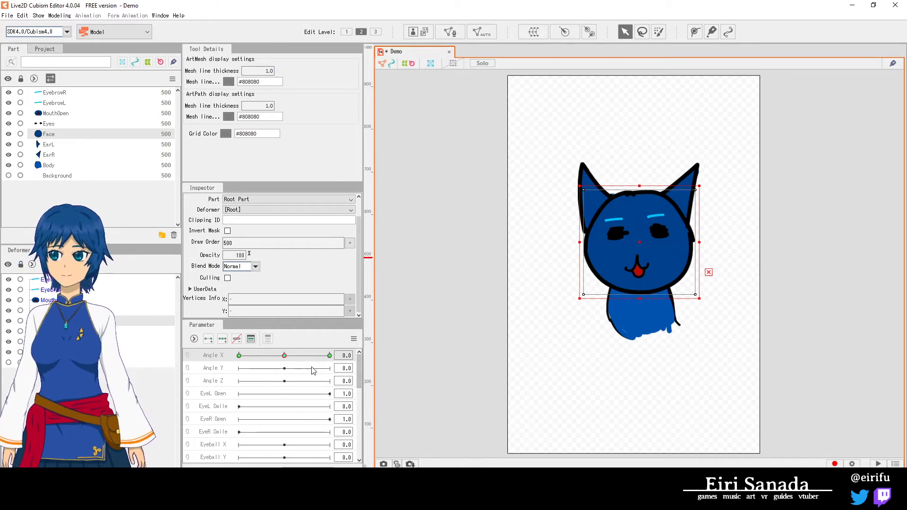
left_click(221, 357)
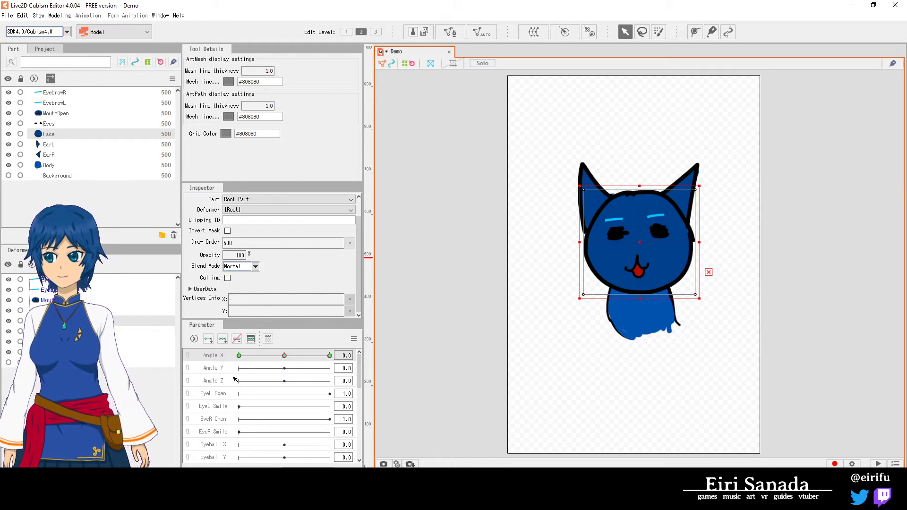
left_click(215, 368)
left_click(223, 358)
left_click(221, 367)
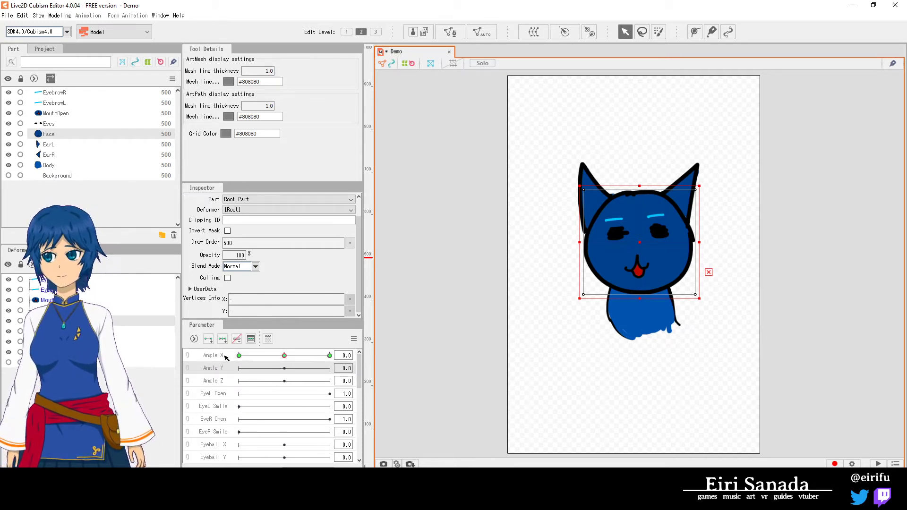
left_click(225, 357)
left_click(221, 369)
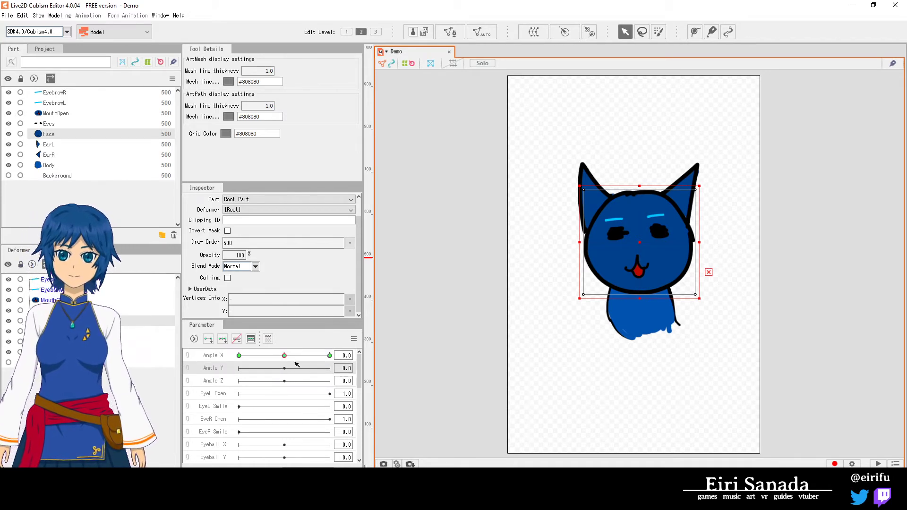
left_click(218, 356)
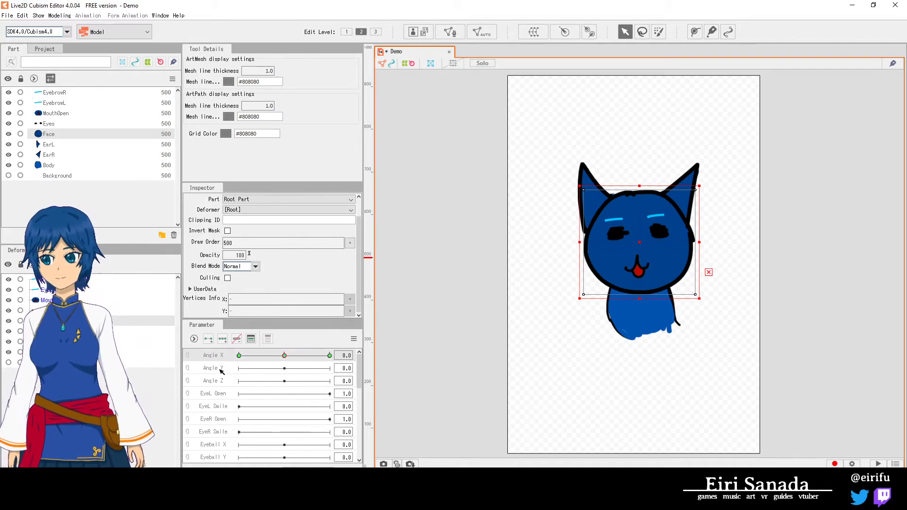
- Look through the parameter list from Angle Z down to Body Y and return to Angle X
left_click(222, 382)
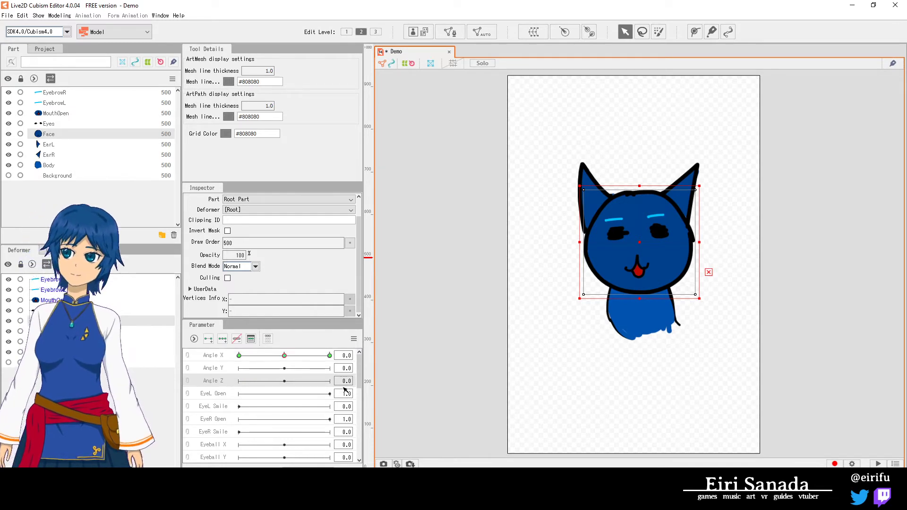
scroll(359, 378, "down", 2)
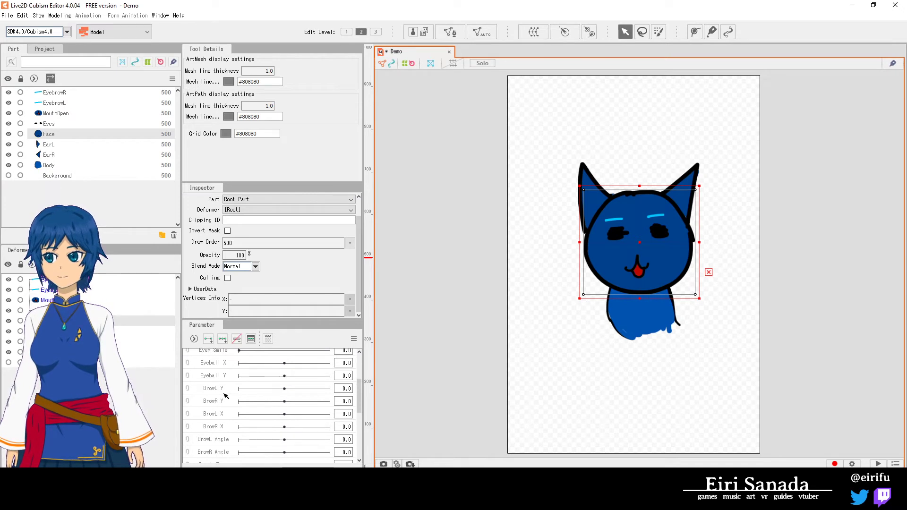
scroll(231, 392, "down", 2)
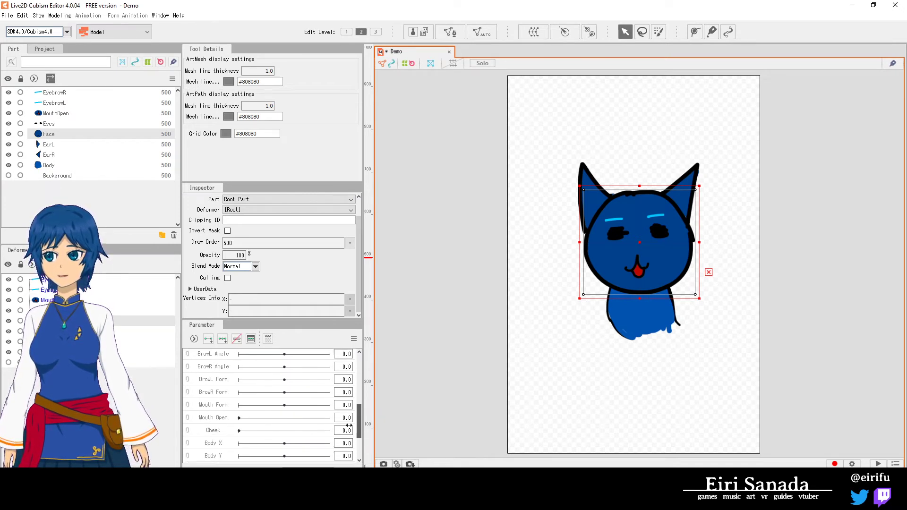
left_click_drag(359, 425, 364, 359)
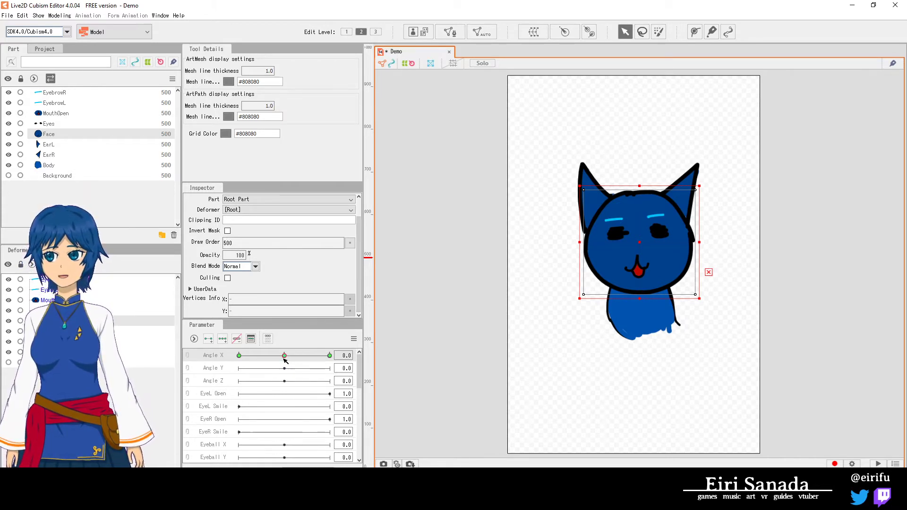
- Set Angle X to its 30.0 key and shift the Face mesh slightly to the right for that pose
left_click_drag(285, 356, 308, 361)
left_click_drag(310, 355, 329, 355)
left_click(638, 246)
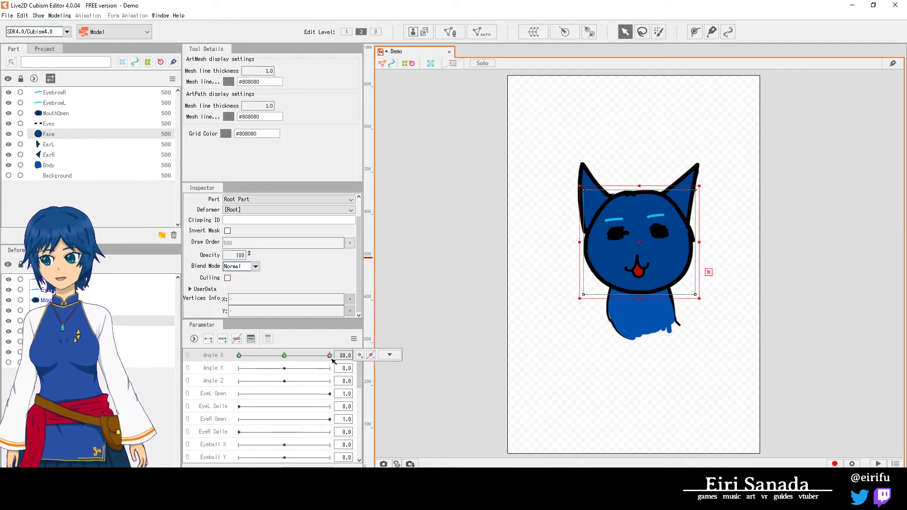
left_click(284, 356)
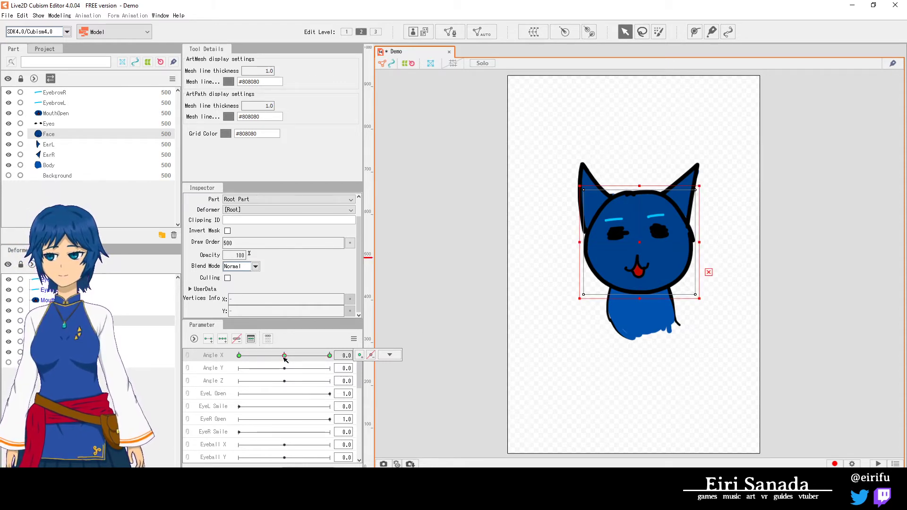
left_click_drag(284, 355, 336, 363)
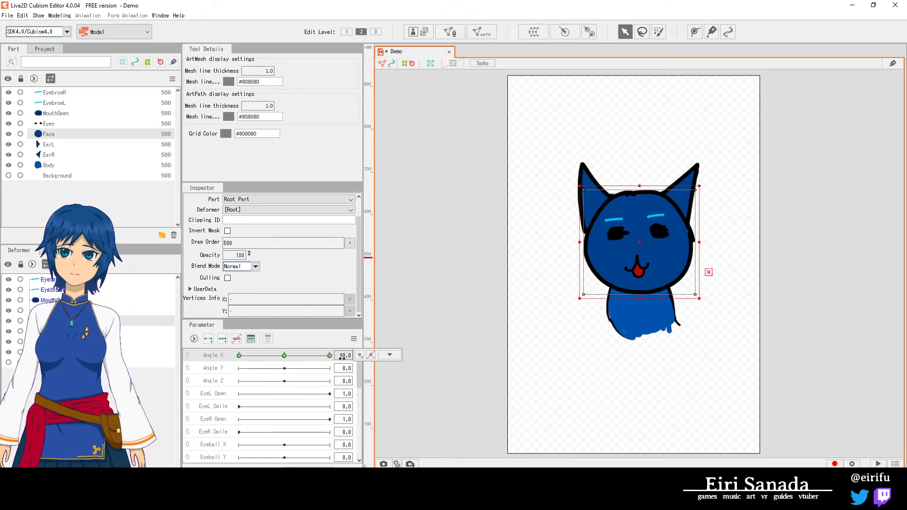
left_click(390, 354)
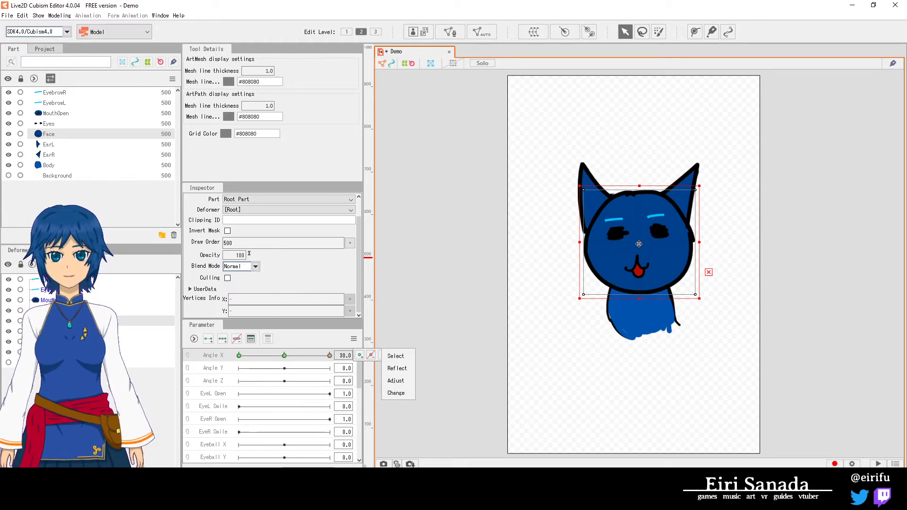
left_click_drag(639, 243, 673, 255)
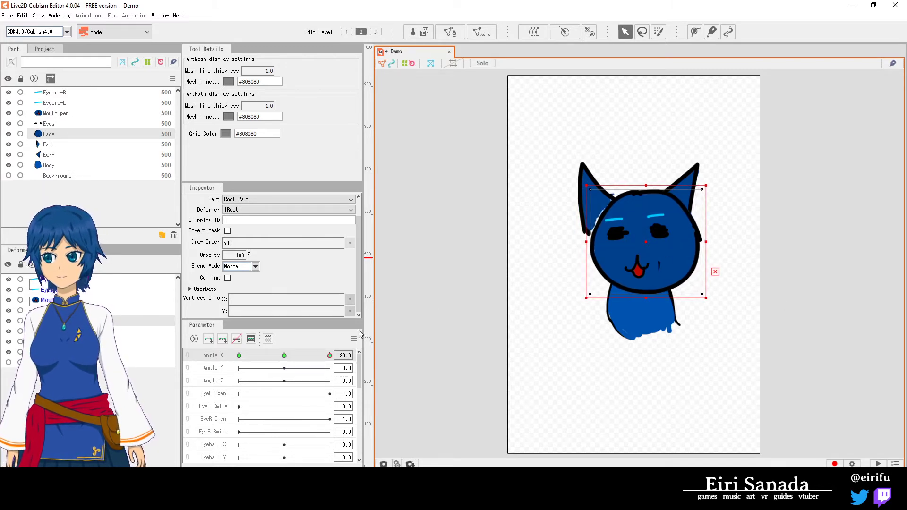
- Shift the Face mesh slightly to the left for the Angle X key at -30.0 and bring the parameter back near its centre
left_click_drag(329, 355, 239, 357)
left_click(390, 355)
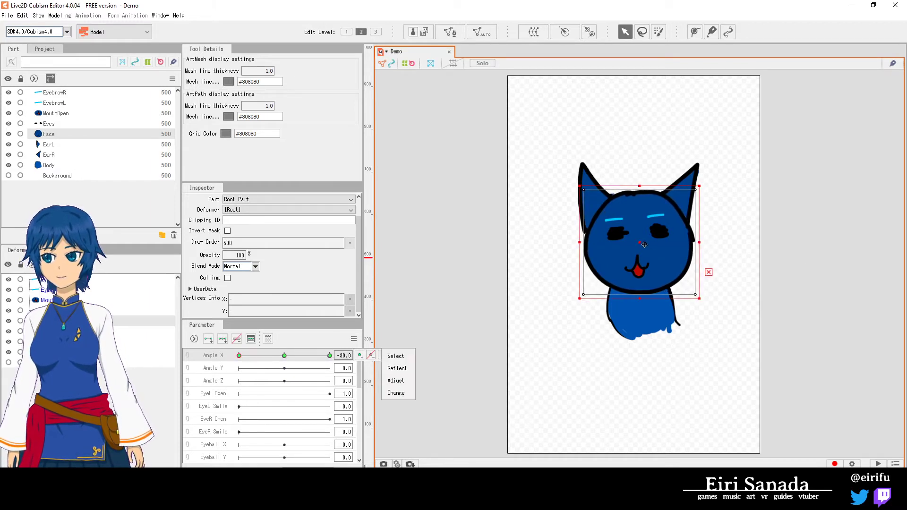
left_click_drag(644, 244, 638, 244)
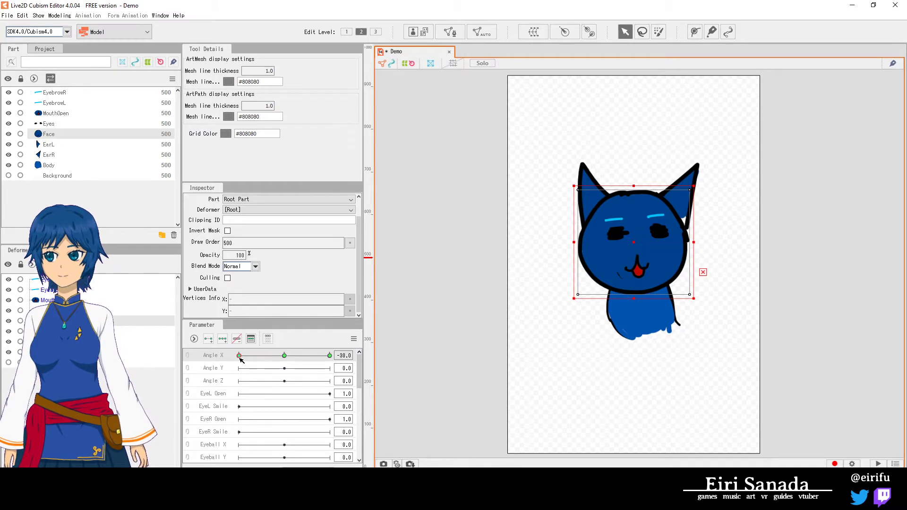
left_click_drag(240, 357, 284, 362)
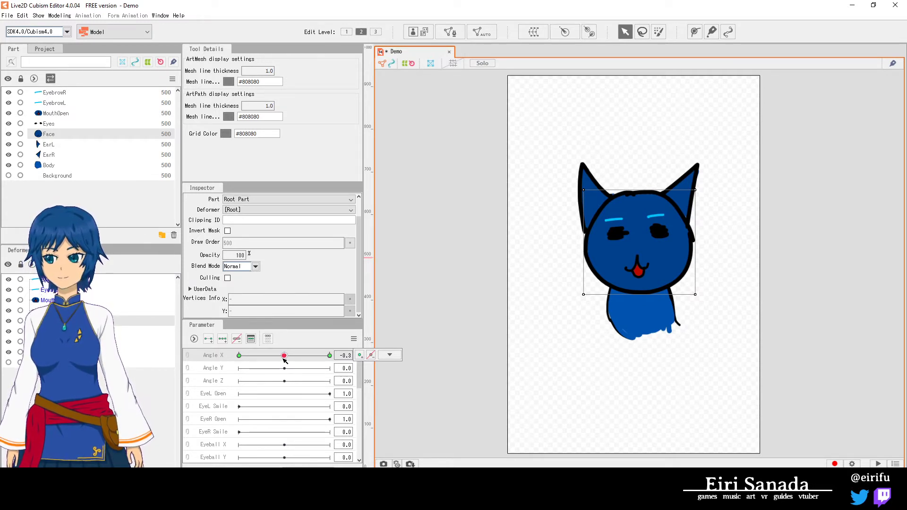
left_click_drag(285, 360, 287, 360)
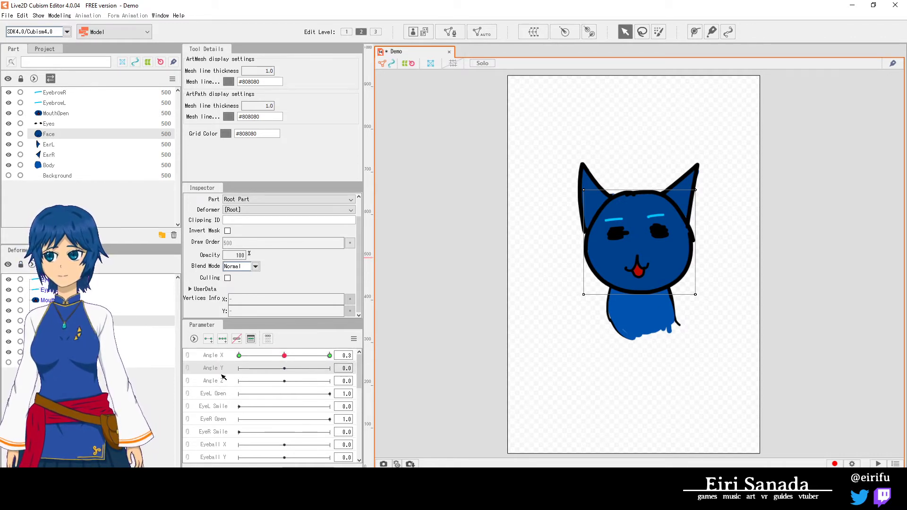
- Add three keys to Angle Y for the Face mesh and link Angle X with Angle Y into one combined grid
left_click(223, 338)
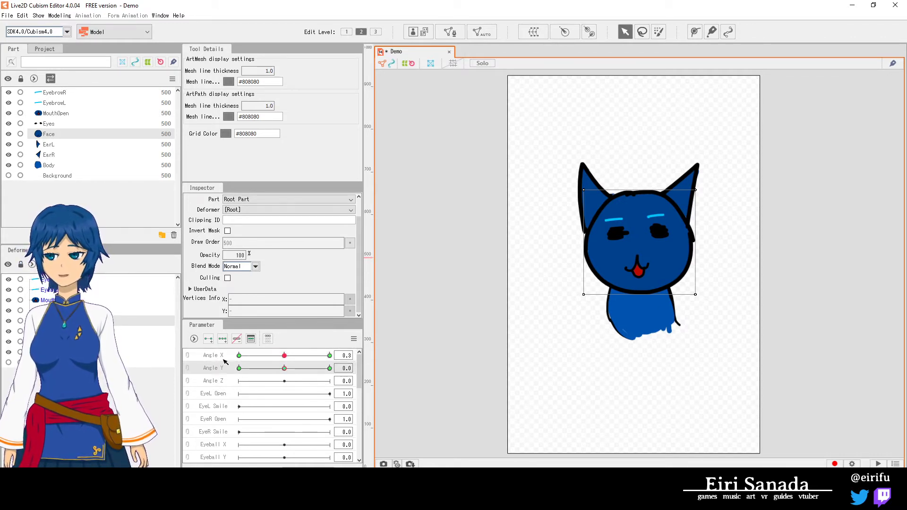
left_click(188, 358)
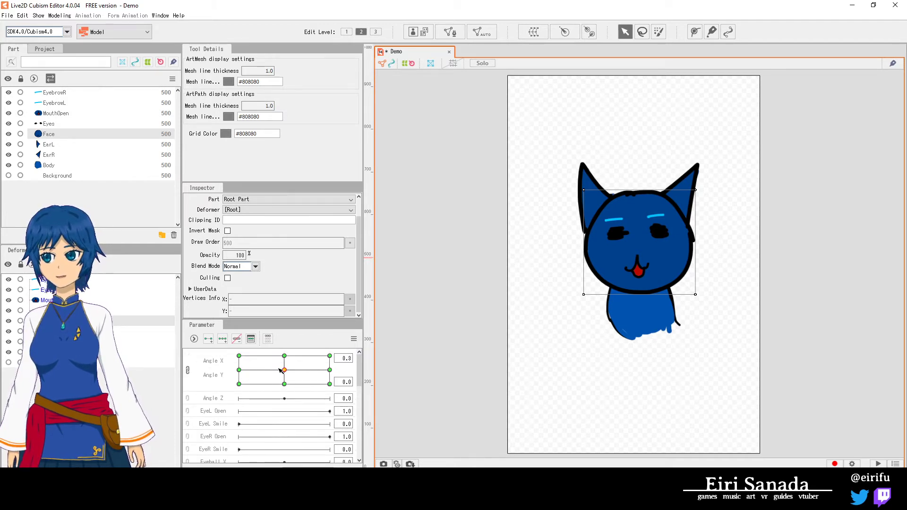
mouse_move(284, 369)
left_mouse_down()
mouse_move(307, 371)
mouse_move(238, 370)
mouse_move(282, 355)
mouse_move(288, 372)
mouse_move(284, 356)
left_mouse_up()
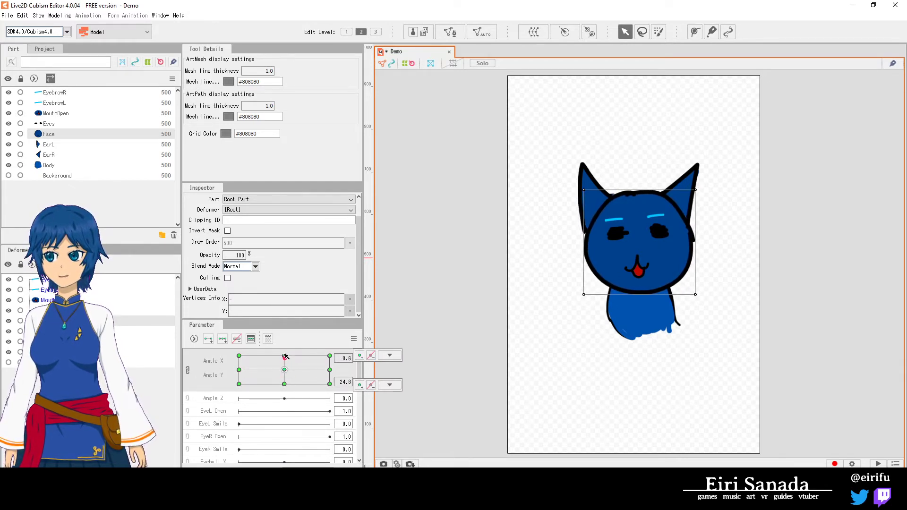
left_click(187, 373)
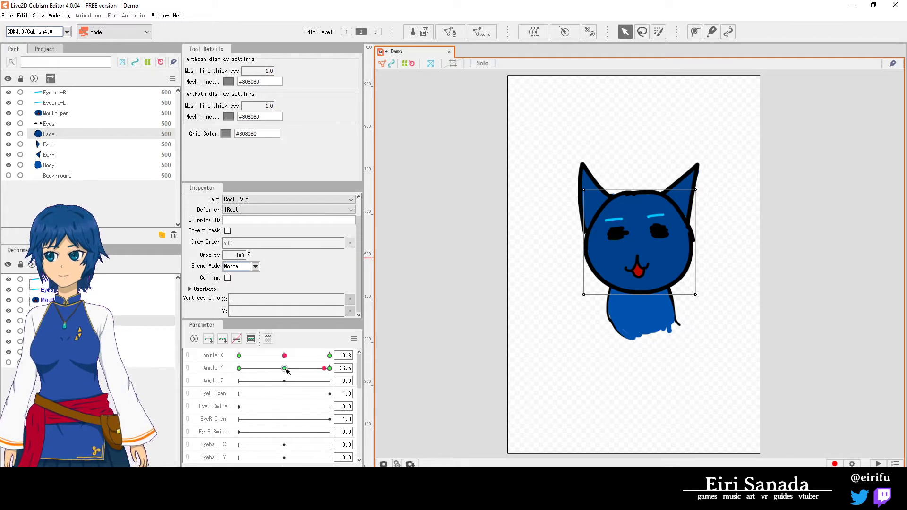
left_click(188, 356)
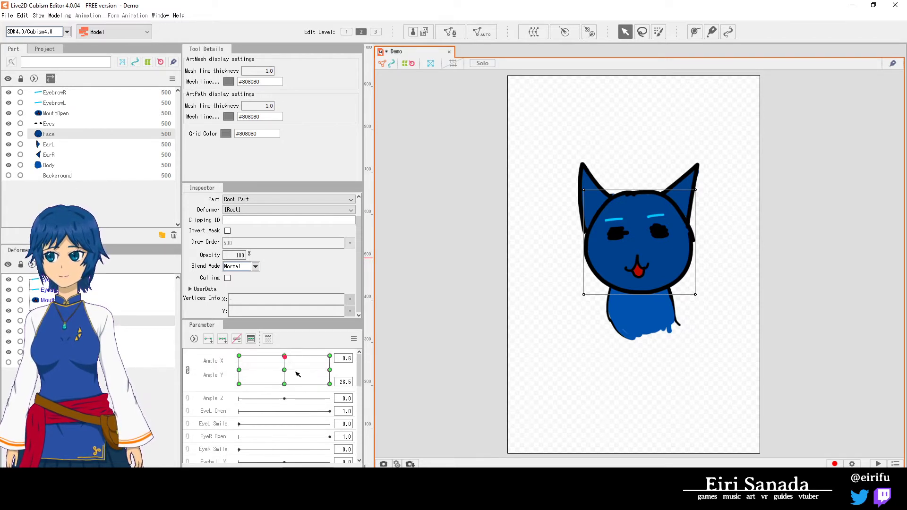
- With Angle X at 0.0, shift the Face mesh slightly up for Angle Y 30.0 and slightly down for Angle Y -30.0
left_click_drag(286, 372, 284, 354)
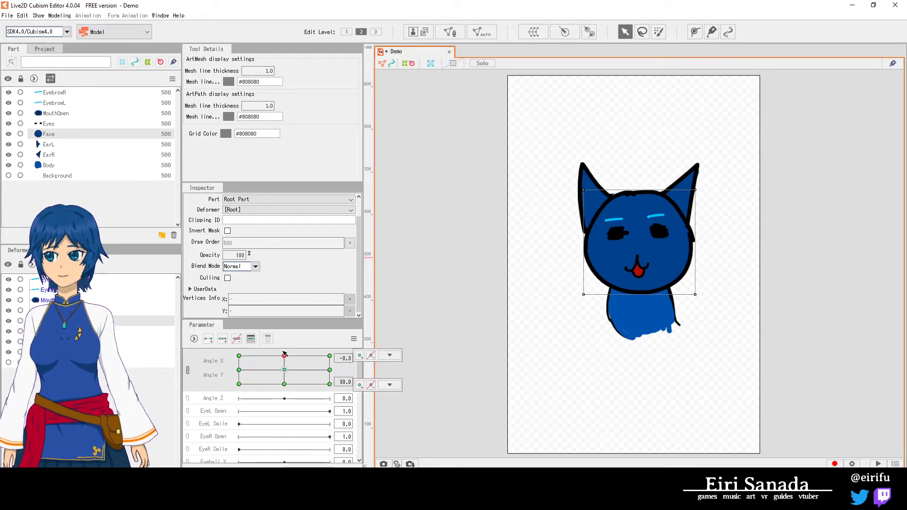
left_click(641, 244)
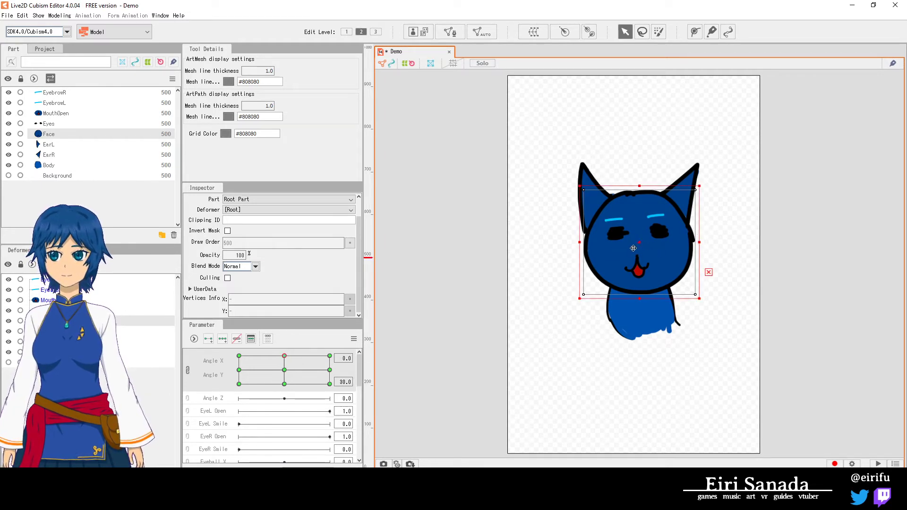
left_click_drag(641, 244, 640, 238)
left_click(284, 383)
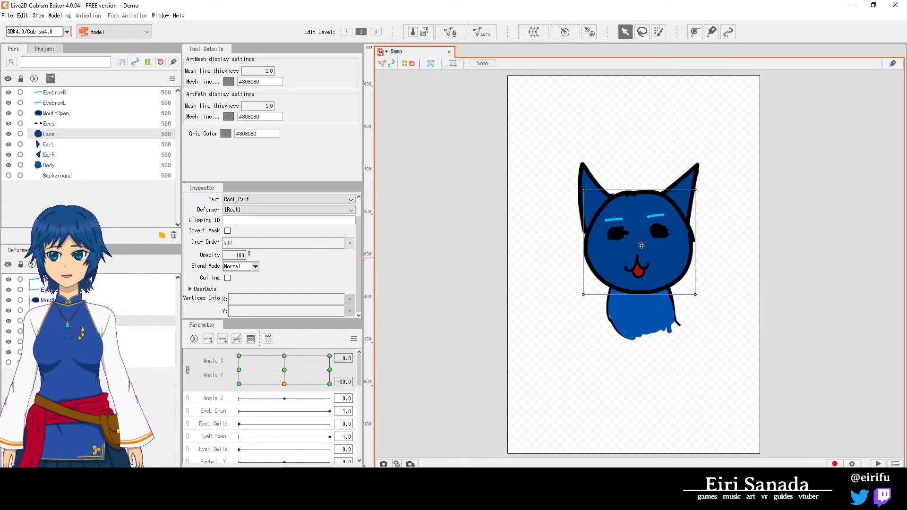
- Set the linked grid to Angle X -30.0 and Angle Y 30.0 and shift the Face mesh slightly up for that corner
left_click(270, 373)
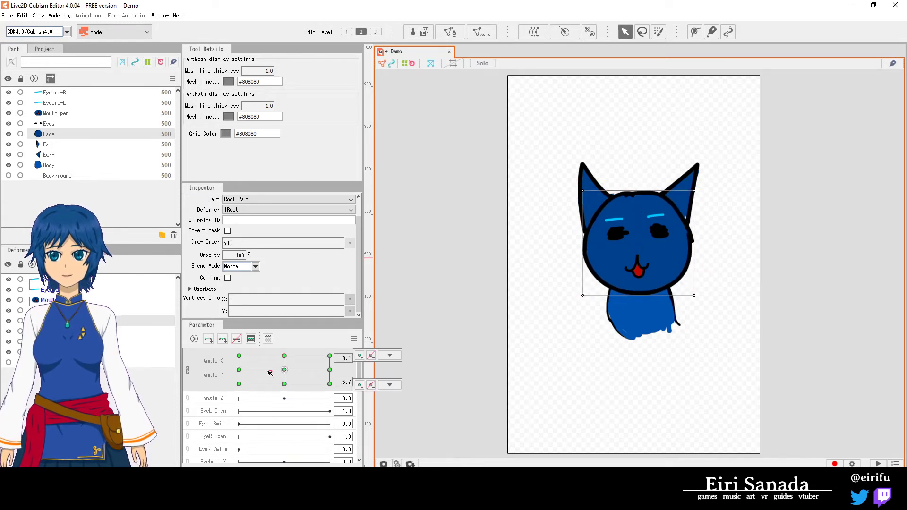
left_click_drag(270, 373, 230, 349)
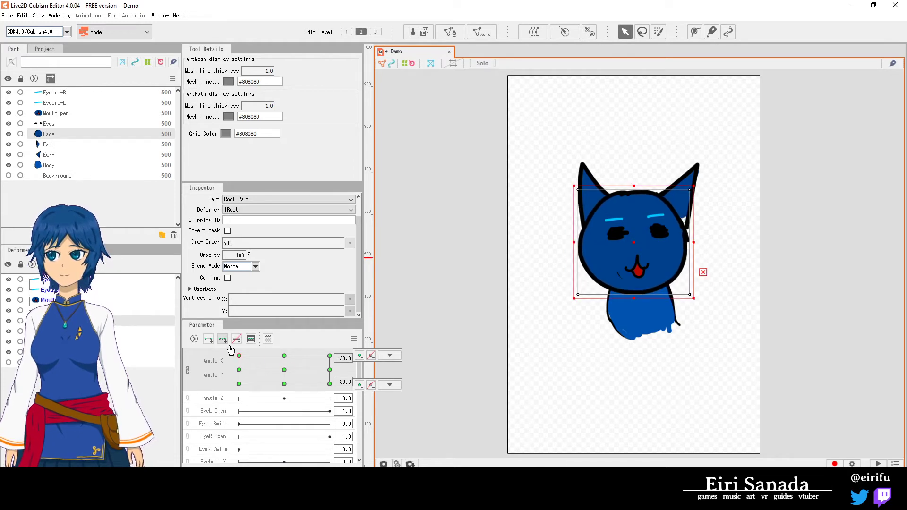
left_click_drag(635, 244, 634, 239)
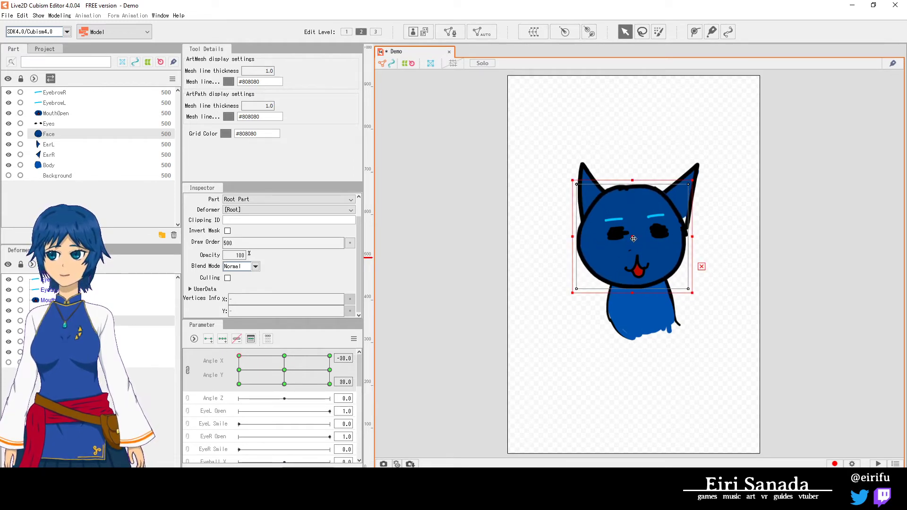
- Synthesize the corners of Angle X and Angle Y for the selected object and test the pose at the grid's centre
left_click(353, 339)
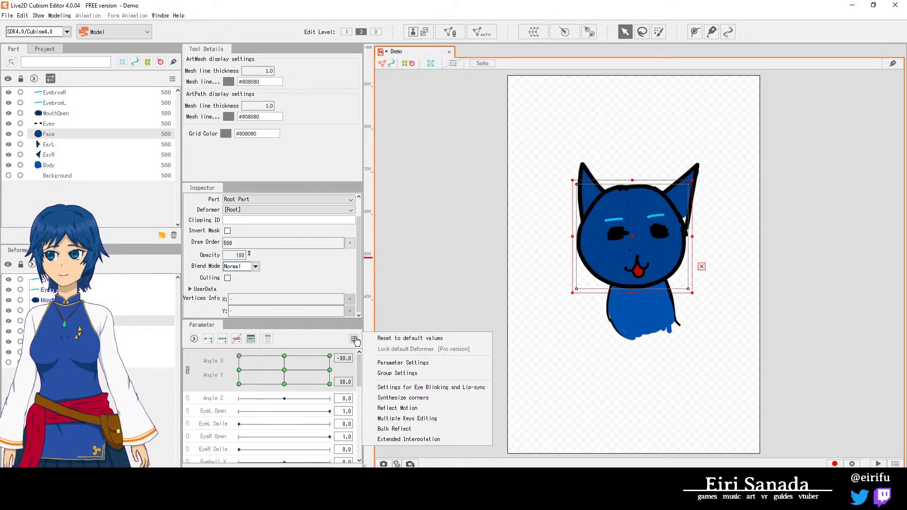
left_click(430, 398)
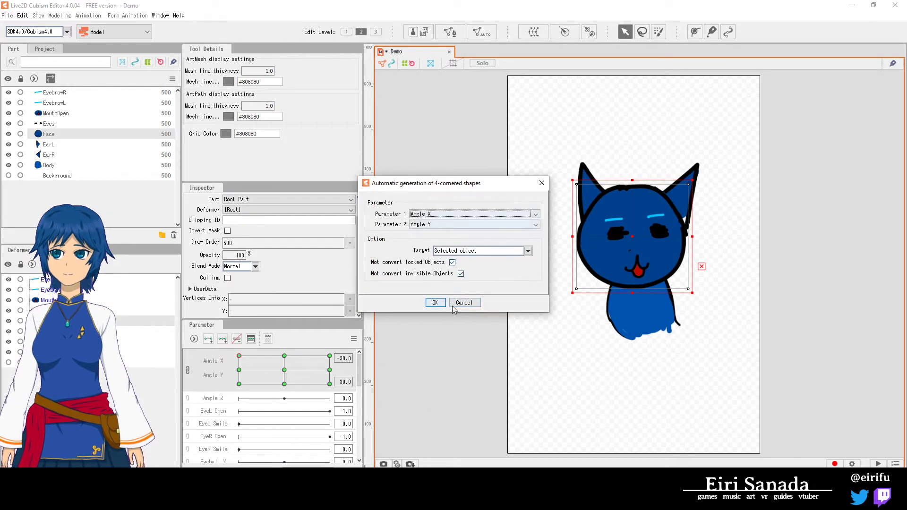
left_click(435, 303)
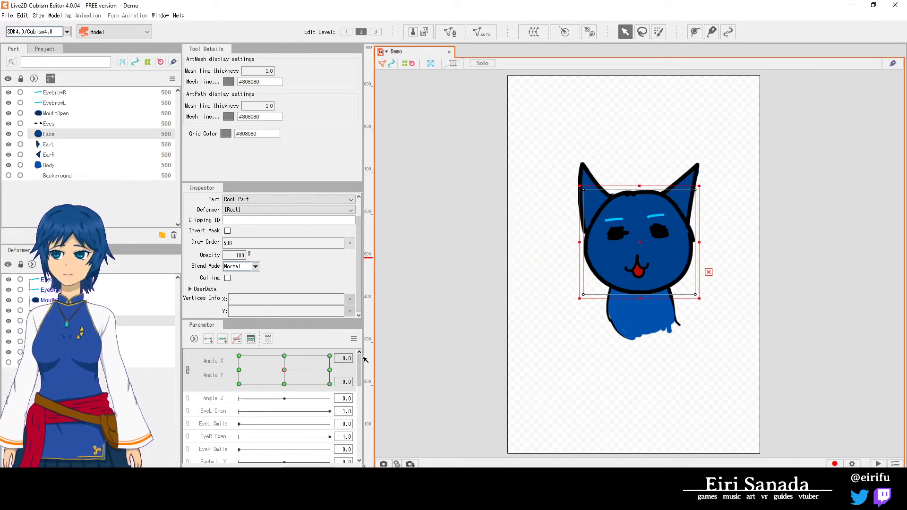
left_click(284, 370)
mouse_move(284, 370)
left_mouse_down()
mouse_move(227, 356)
mouse_move(260, 417)
mouse_move(329, 366)
mouse_move(210, 332)
mouse_move(259, 425)
mouse_move(374, 343)
mouse_move(194, 352)
mouse_move(333, 412)
mouse_move(311, 359)
mouse_move(265, 368)
mouse_move(296, 378)
mouse_move(285, 371)
left_mouse_up()
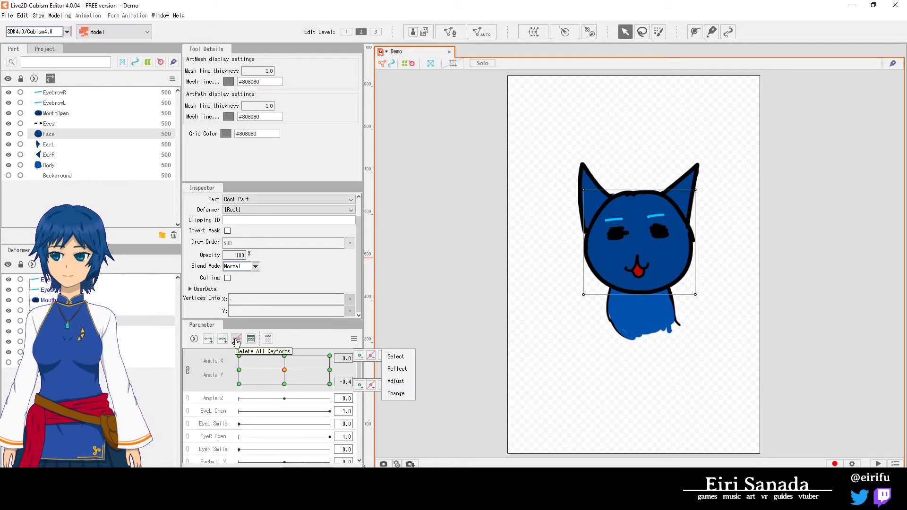
left_click(445, 313)
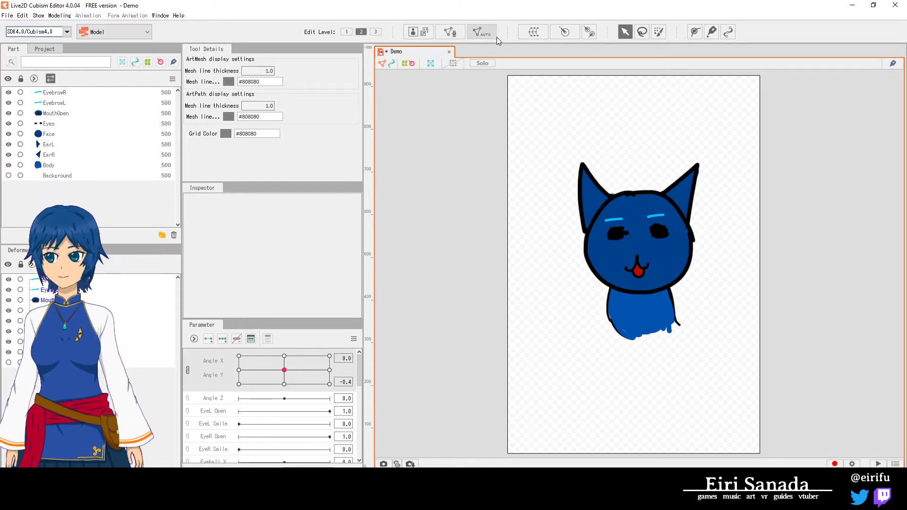
left_click(450, 33)
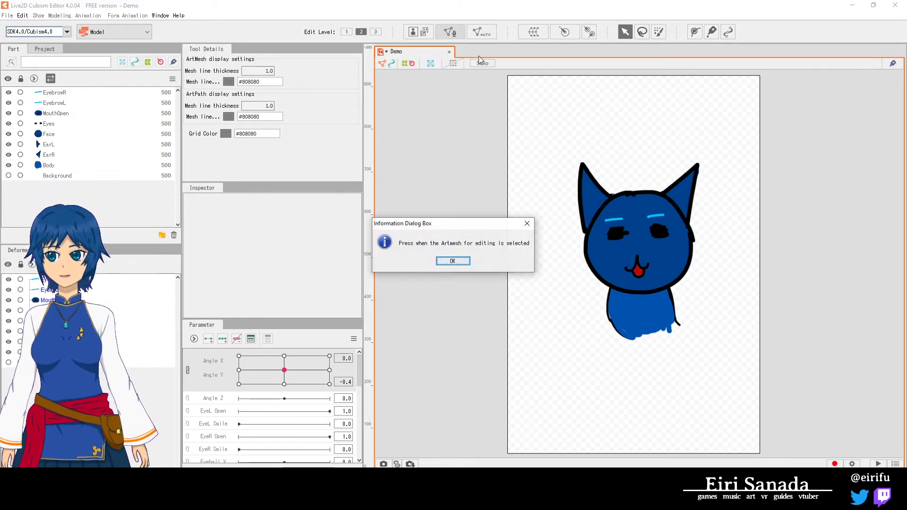
left_click(454, 261)
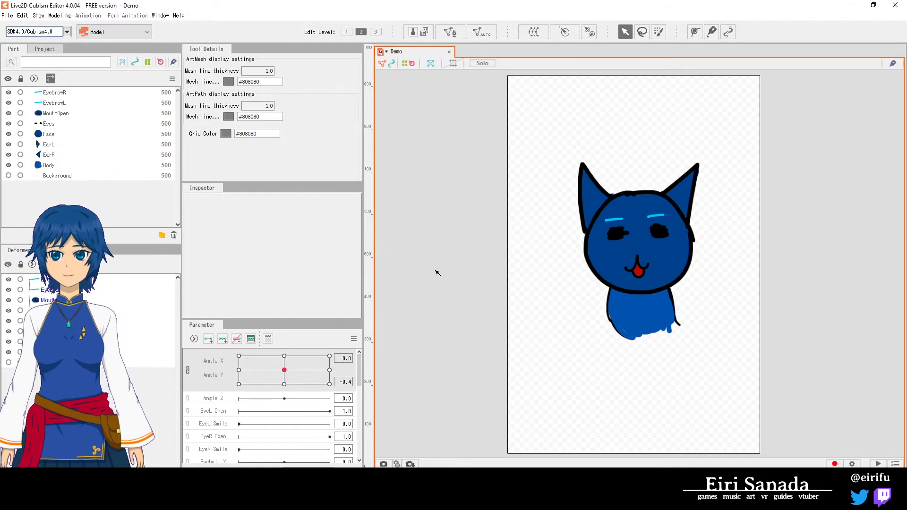
- Manually edit the Face mesh, adding four connected vertices as a small quadrilateral below the EyebrowL-side eye, and apply the edit
left_click(49, 134)
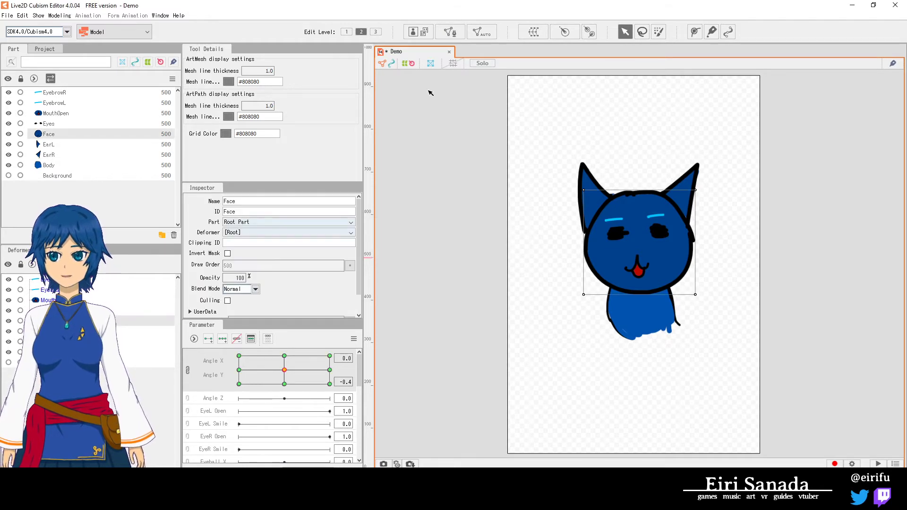
left_click(449, 31)
scroll(660, 262, "up", 2)
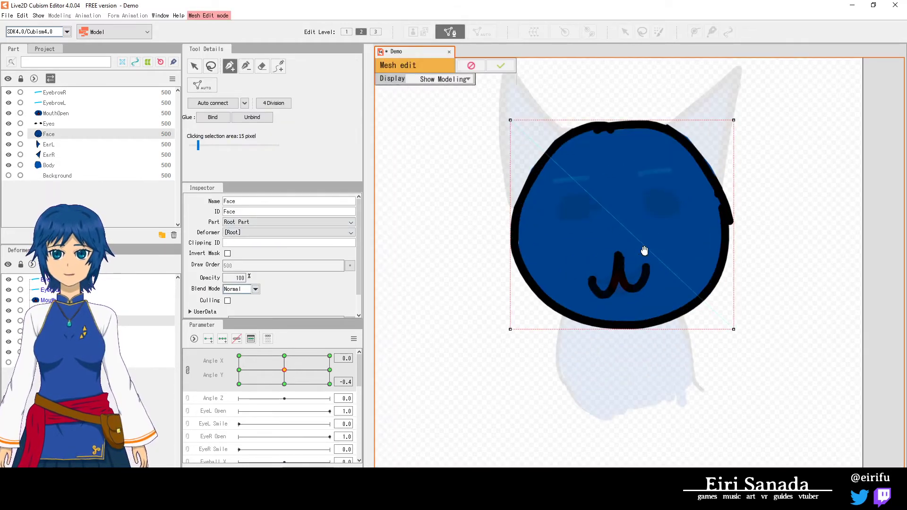
scroll(644, 251, "up", 1)
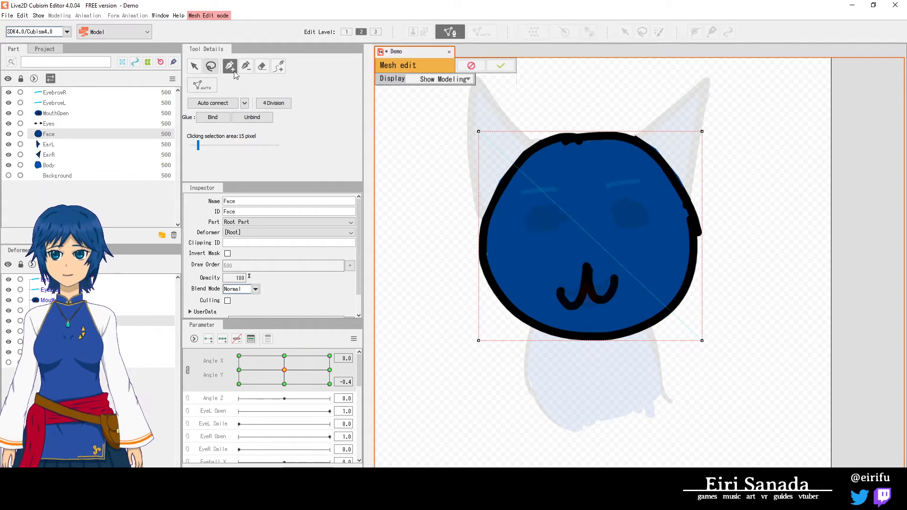
left_click(516, 247)
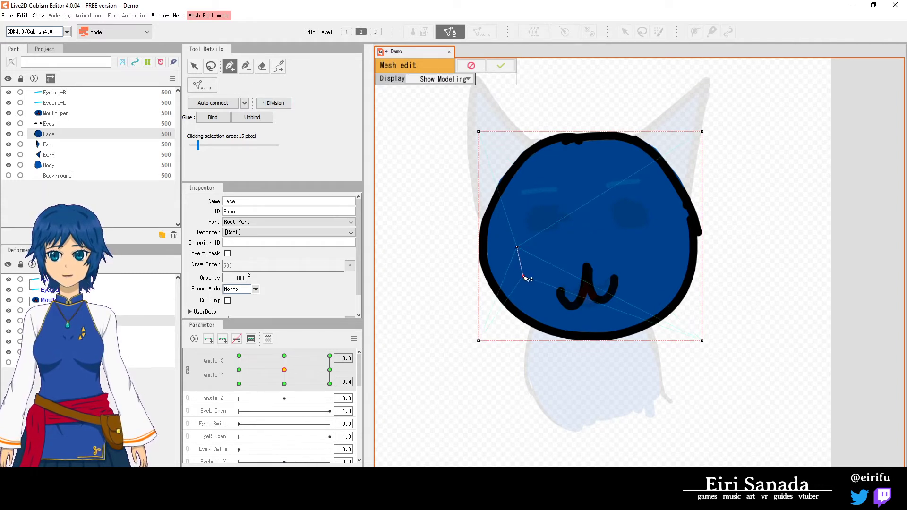
left_click(523, 276)
left_click(573, 249)
left_click(539, 225)
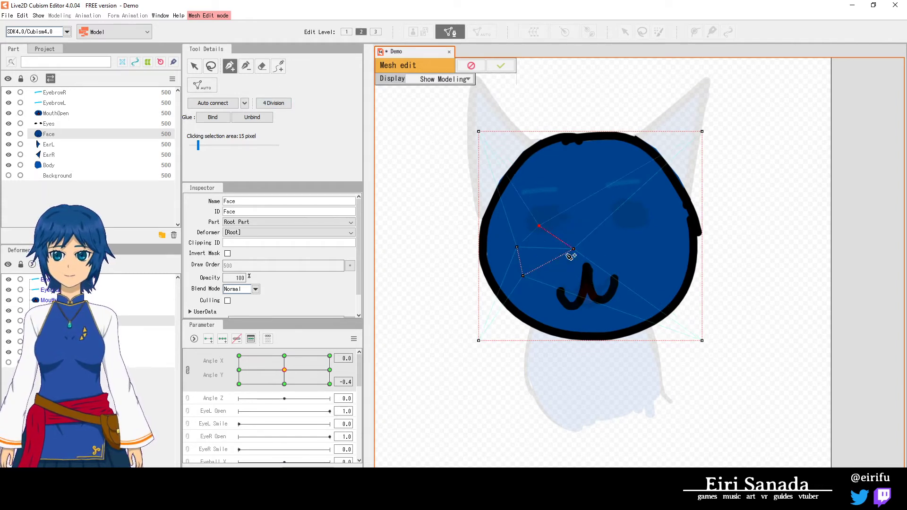
left_click(516, 247)
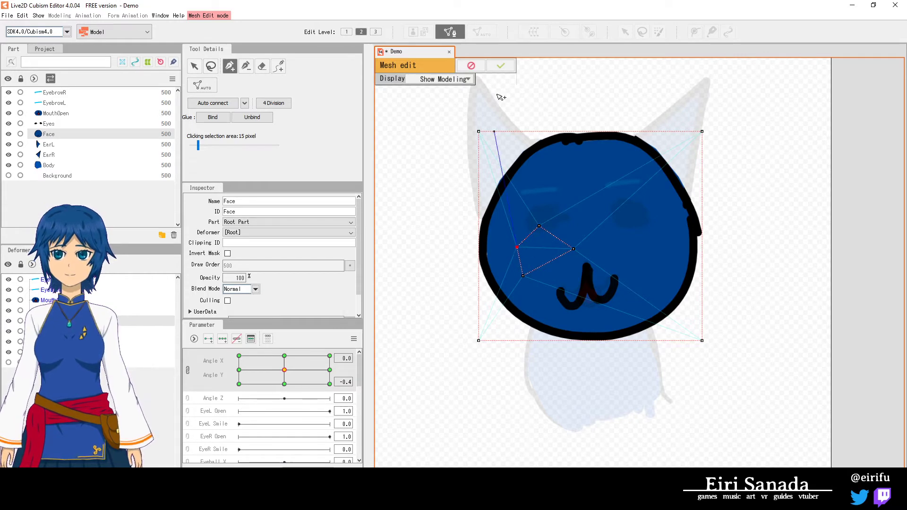
left_click(501, 65)
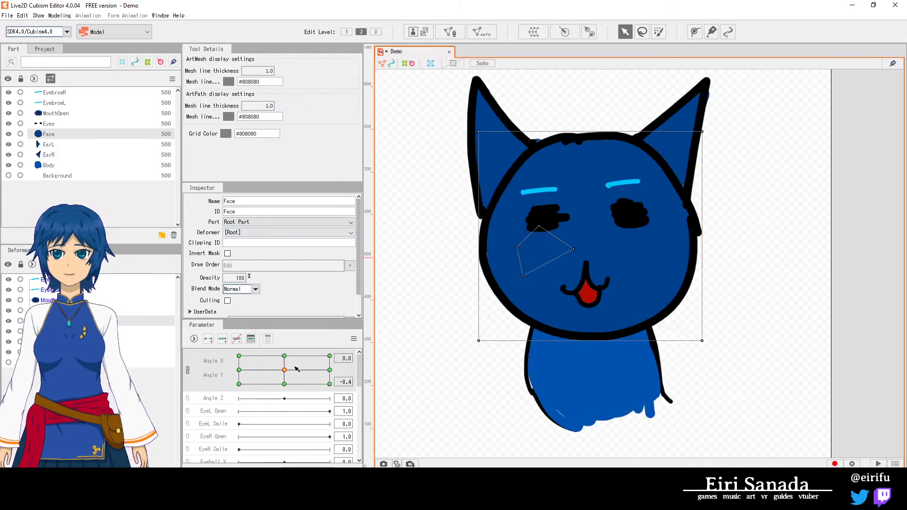
- At Angle X -30.0 and Angle Y 0.0, shift the quadrilateral's upper Face vertex up toward the middle, then return the grid near its centre
left_click_drag(284, 369, 238, 370)
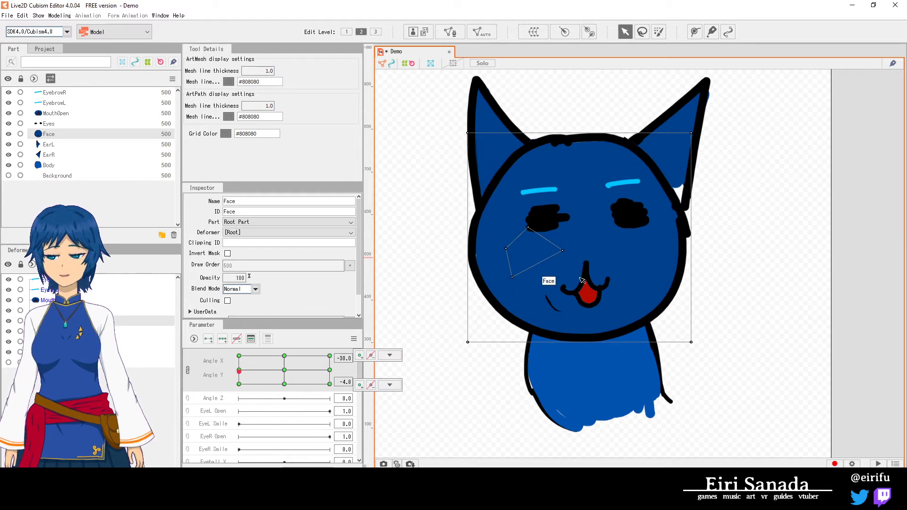
left_click(563, 250)
left_click_drag(534, 230, 552, 217)
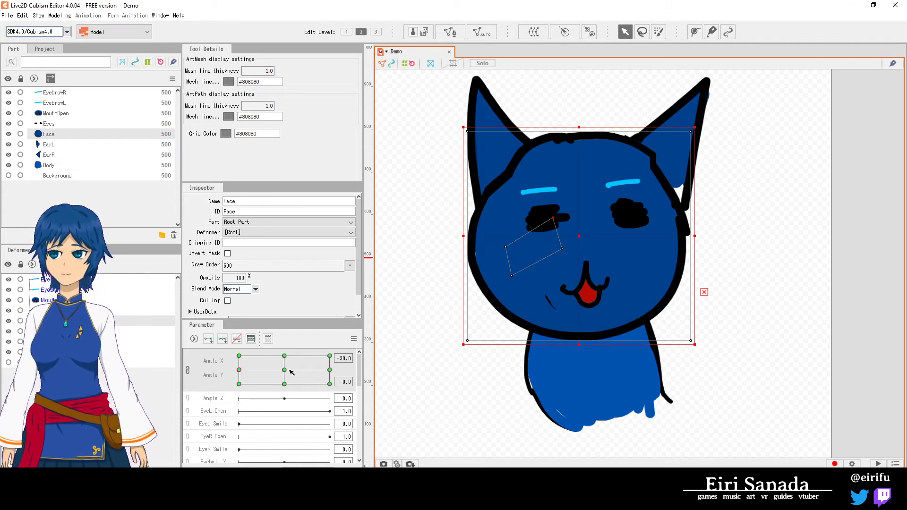
mouse_move(291, 373)
left_mouse_down()
mouse_move(240, 367)
mouse_move(285, 369)
left_mouse_up()
- Generate the Face mesh automatically with the Standard preset and move the generator dialog clear of the drawing
left_click(481, 31)
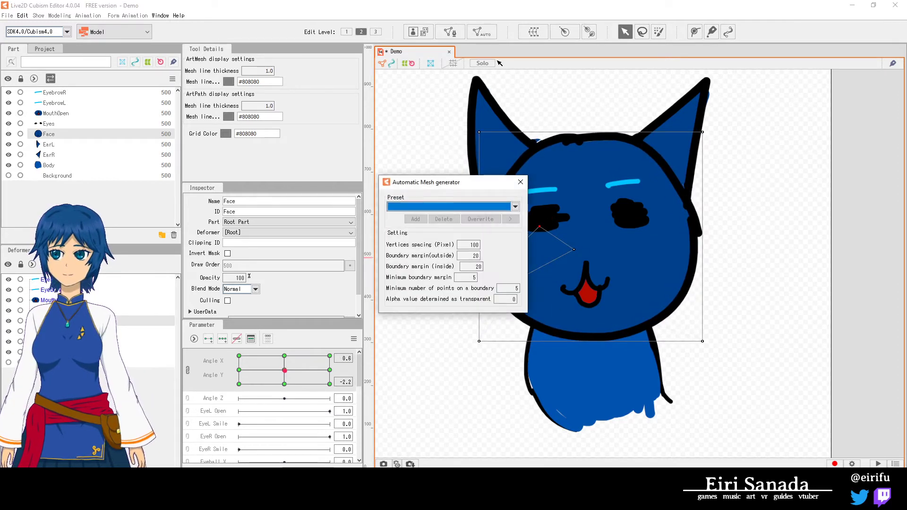
left_click(441, 207)
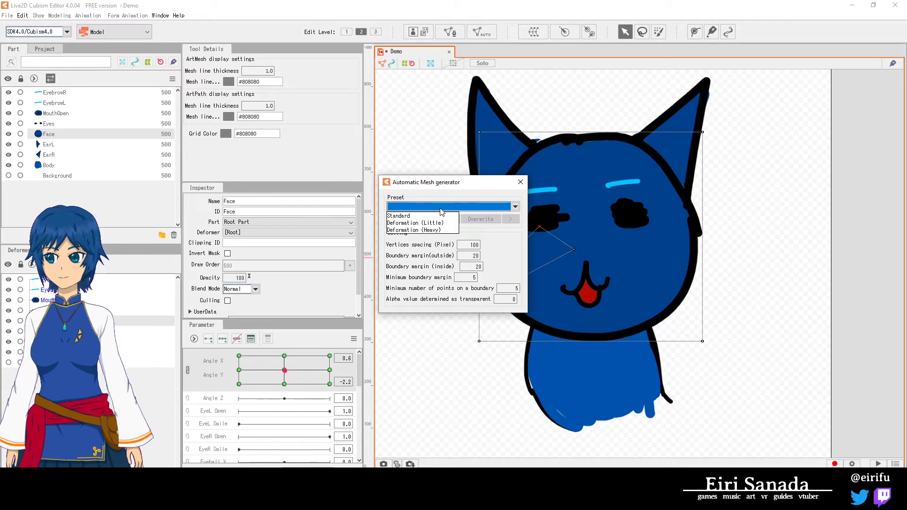
left_click(439, 215)
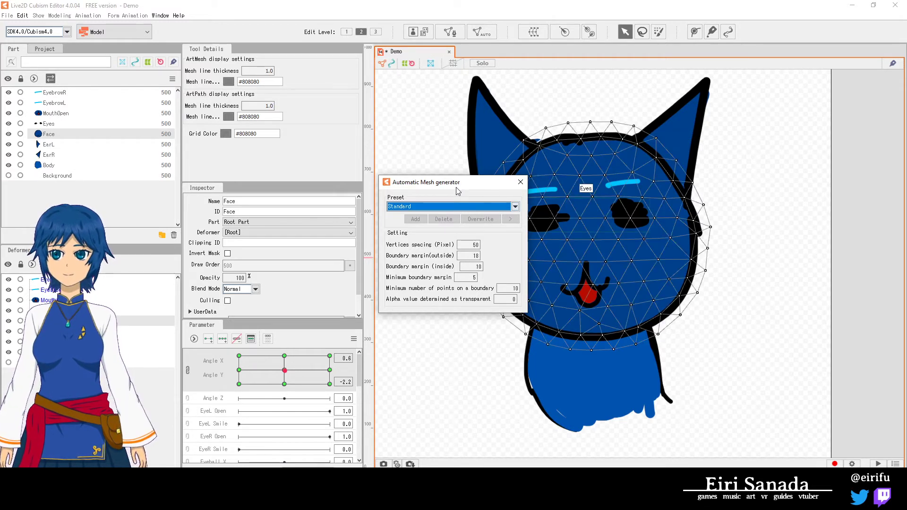
left_click_drag(462, 185, 342, 223)
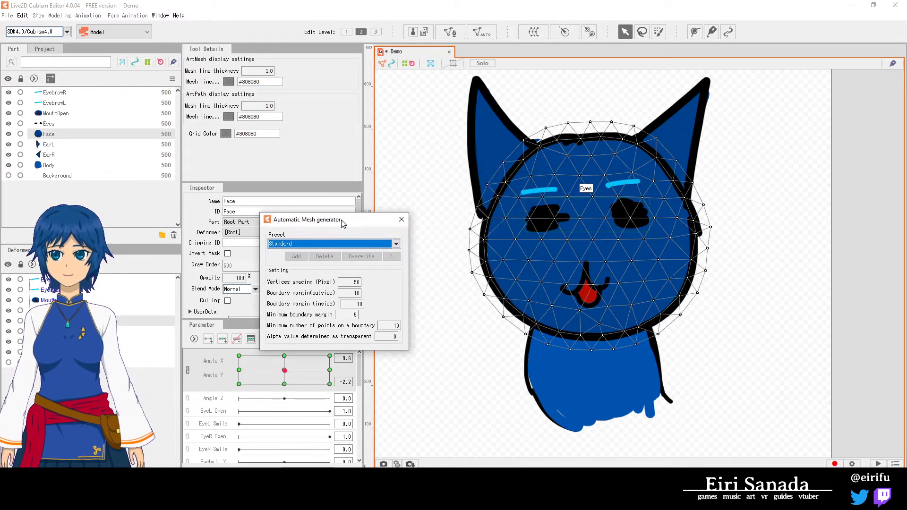
- Try the Deformation (Little) and Deformation (Heavy) presets on the Face mesh, return to Standard and close the mesh generator
left_click(318, 244)
left_click(300, 261)
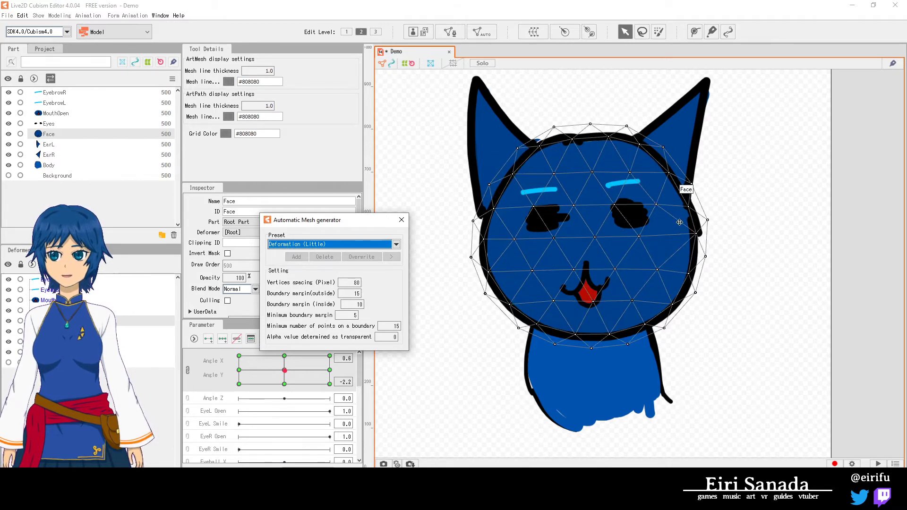
left_click(321, 245)
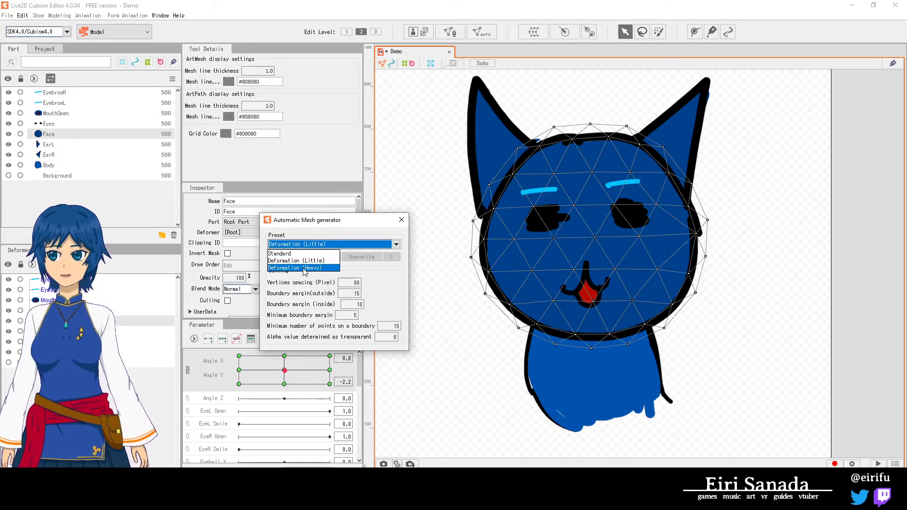
left_click(304, 268)
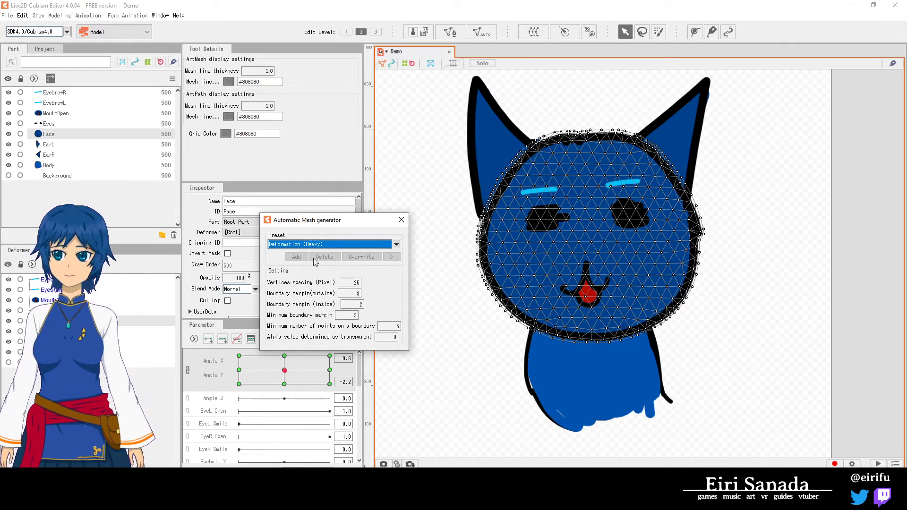
left_click(330, 244)
left_click(299, 254)
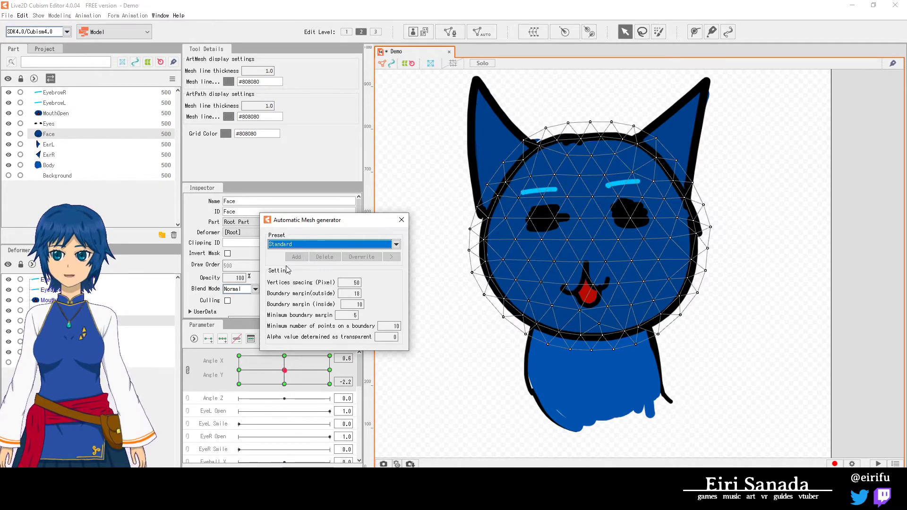
left_click(401, 219)
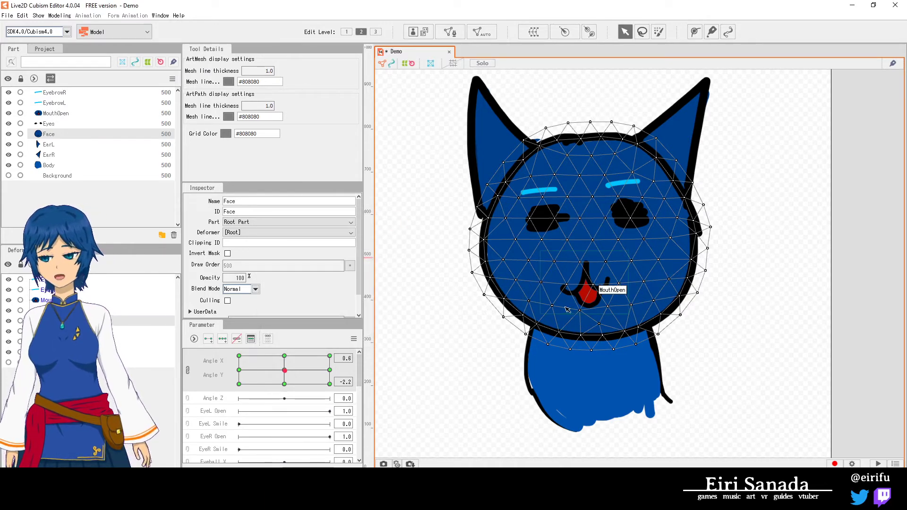
- Inspect individual Face mesh vertices at Angle X -30.0 and Angle Y 0.0, then return the linked grid near its centre
left_click_drag(284, 370, 239, 369)
left_click(536, 216)
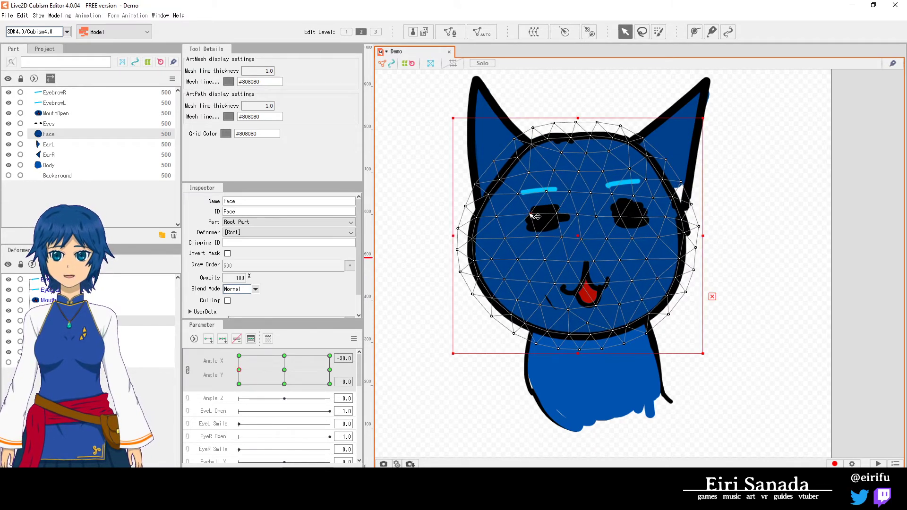
left_click(534, 191)
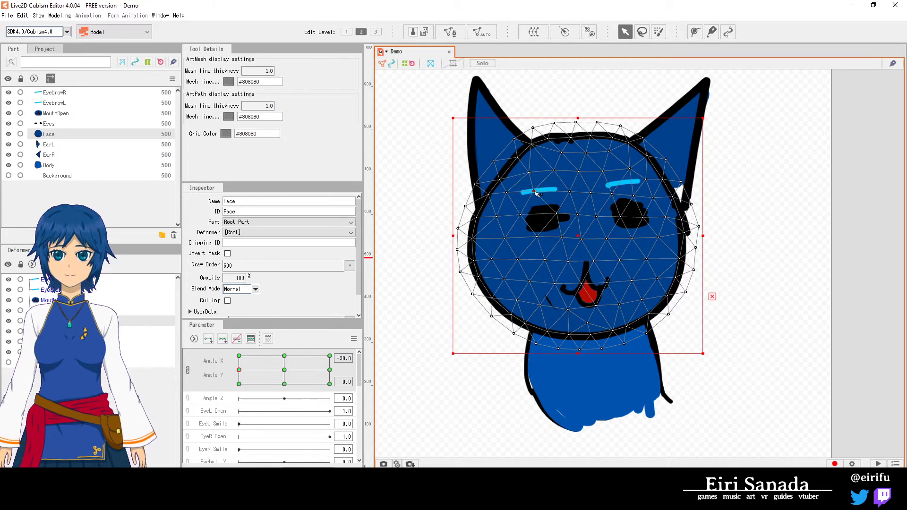
left_click(510, 193)
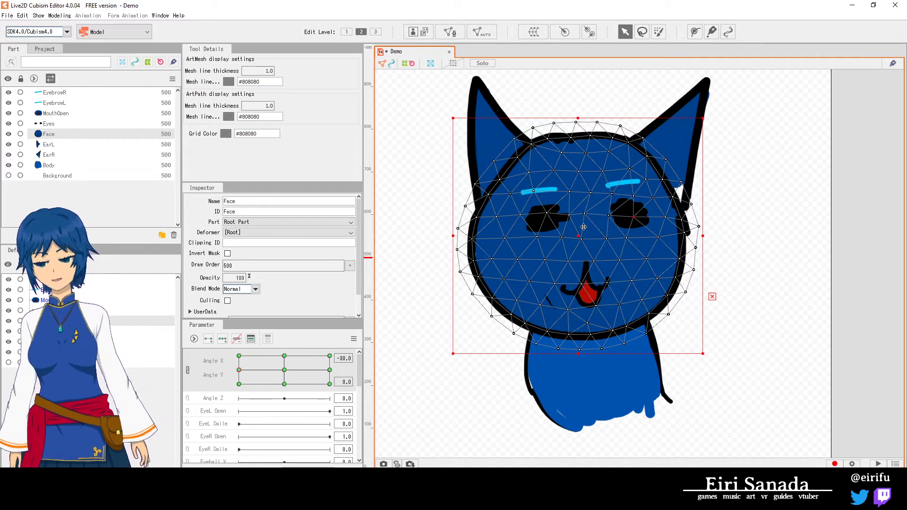
left_click(286, 373)
left_click_drag(287, 373, 287, 371)
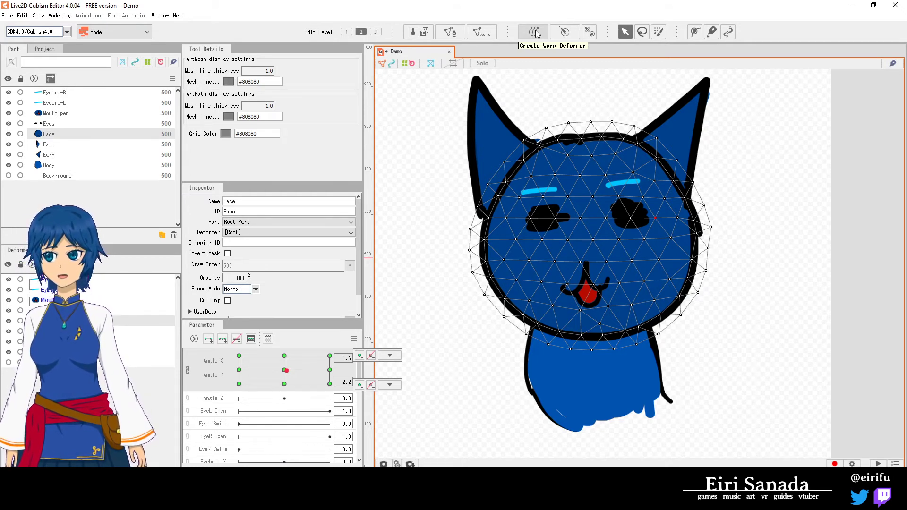
left_click_drag(287, 370, 285, 370)
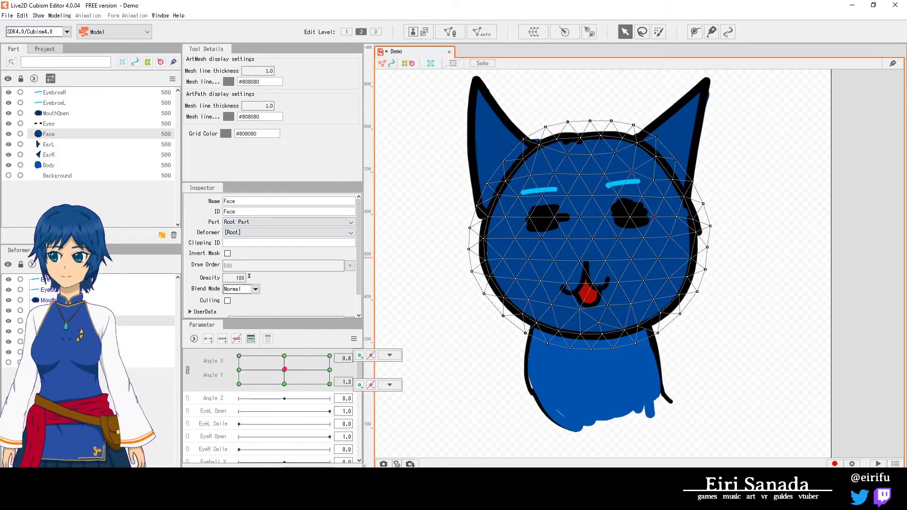
- Generate automatic meshes with the Standard preset for EyebrowR and EyebrowL
left_click(622, 183)
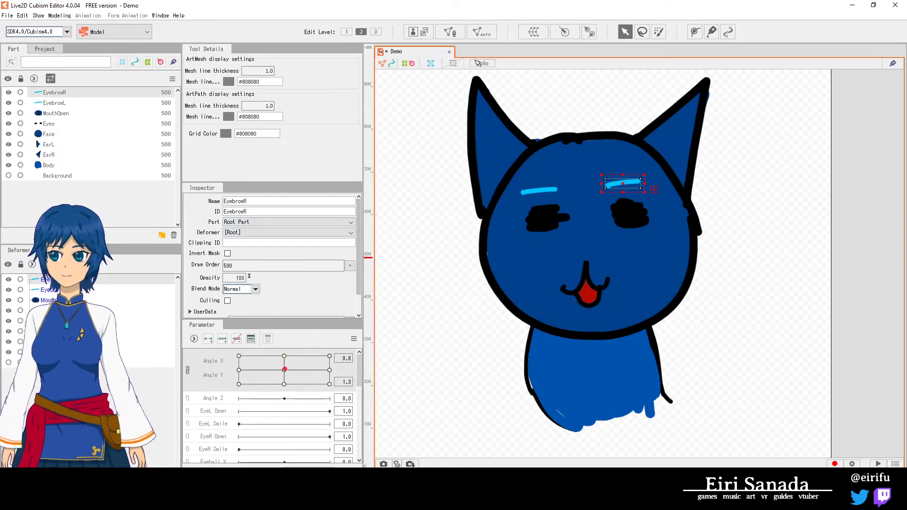
left_click(481, 32)
left_click(474, 208)
left_click(437, 218)
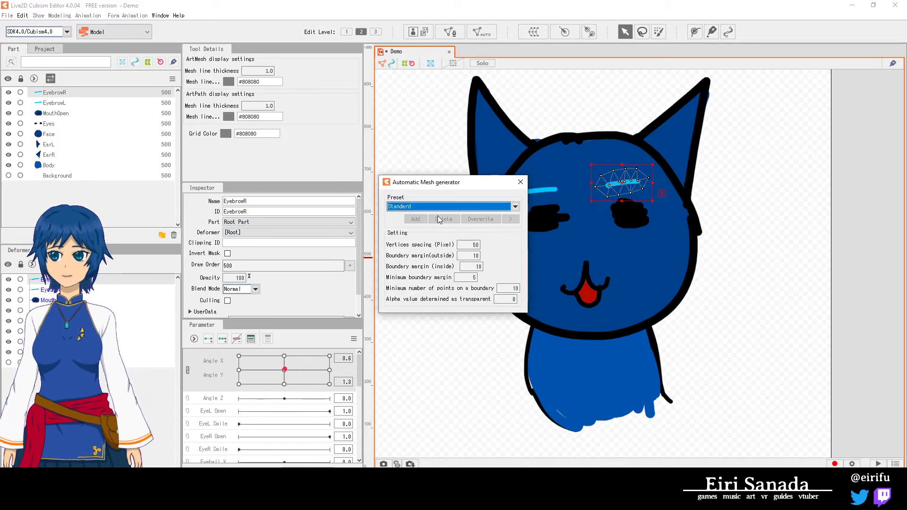
left_click(519, 182)
left_click(543, 190)
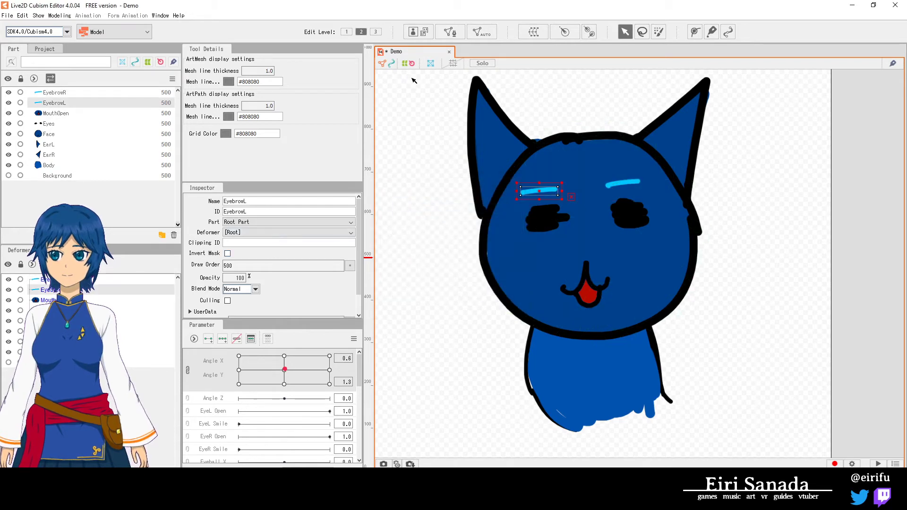
left_click(474, 33)
left_click(474, 207)
left_click(438, 218)
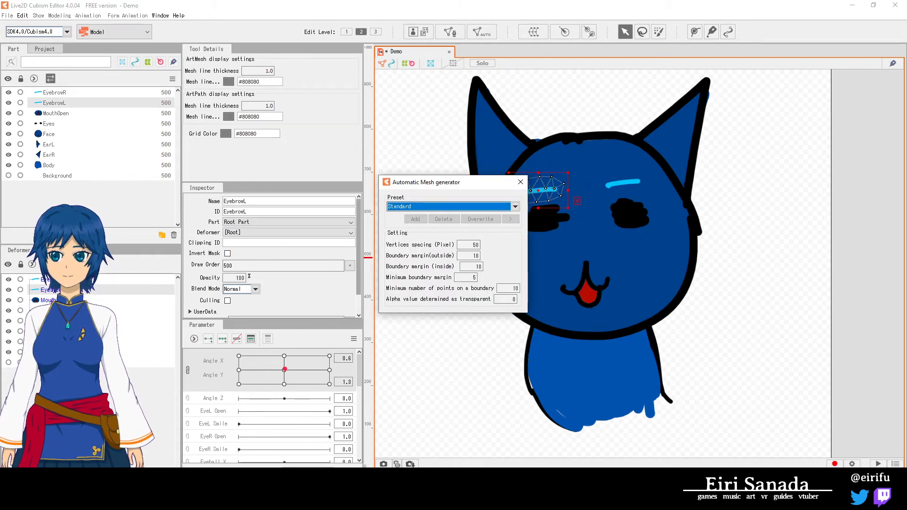
- Generate automatic meshes with the Standard preset for MouthOpen and Eyes
left_click(585, 285)
left_click(475, 206)
left_click(432, 216)
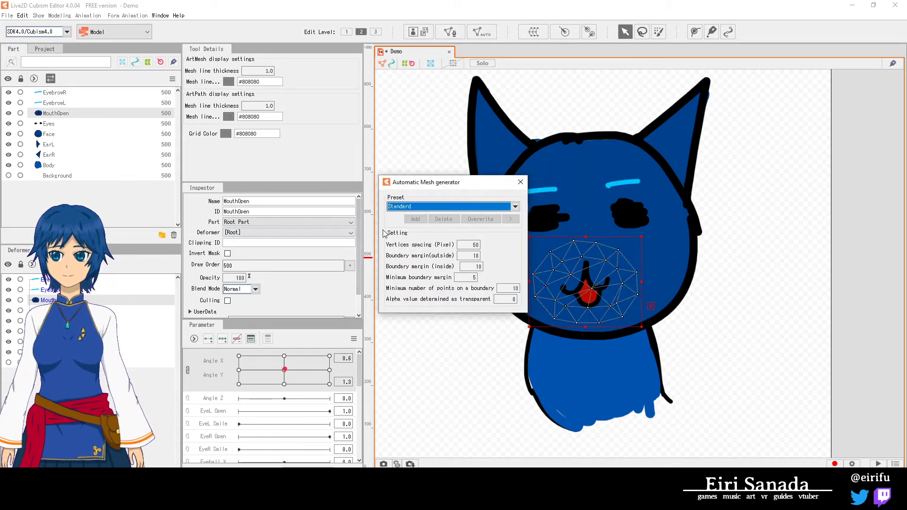
left_click(548, 218)
left_click(409, 208)
left_click(410, 216)
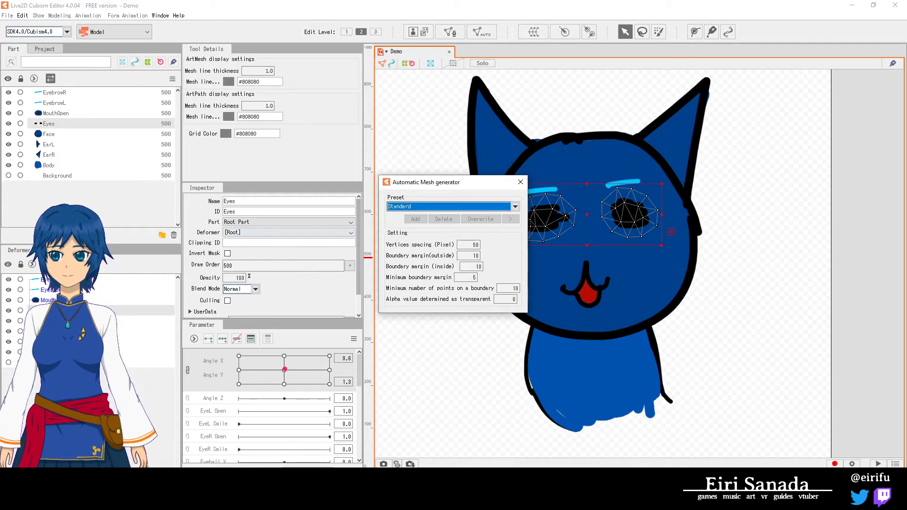
- Reapply the Standard automatic mesh preset to the Face layer
left_click(567, 243)
left_click(467, 208)
left_click(410, 215)
- Generate automatic meshes with the Standard preset for both ears, EarL and EarR
left_click(491, 123)
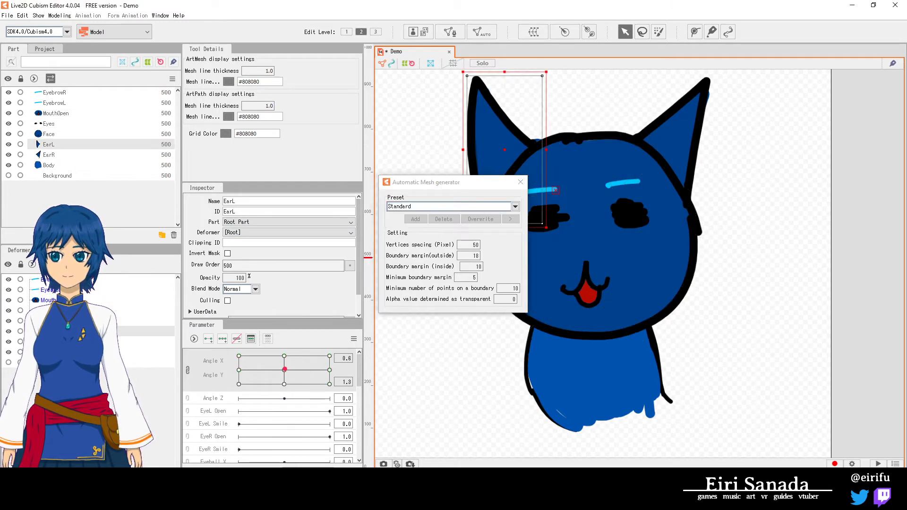
left_click(428, 208)
left_click(411, 216)
left_click(670, 132)
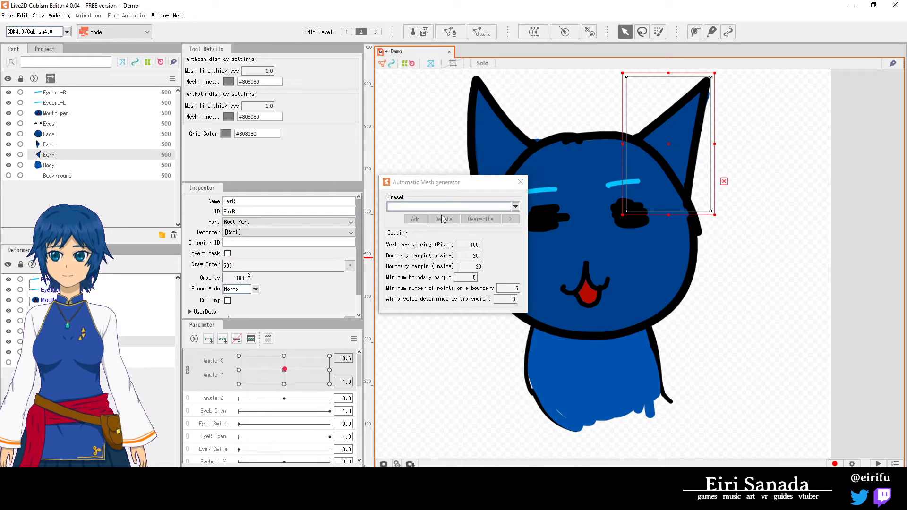
left_click(427, 208)
left_click(431, 216)
- Generate the Body mesh with the Standard preset, close the mesh generator and select the Eyes mesh
left_click(590, 373)
left_click(428, 208)
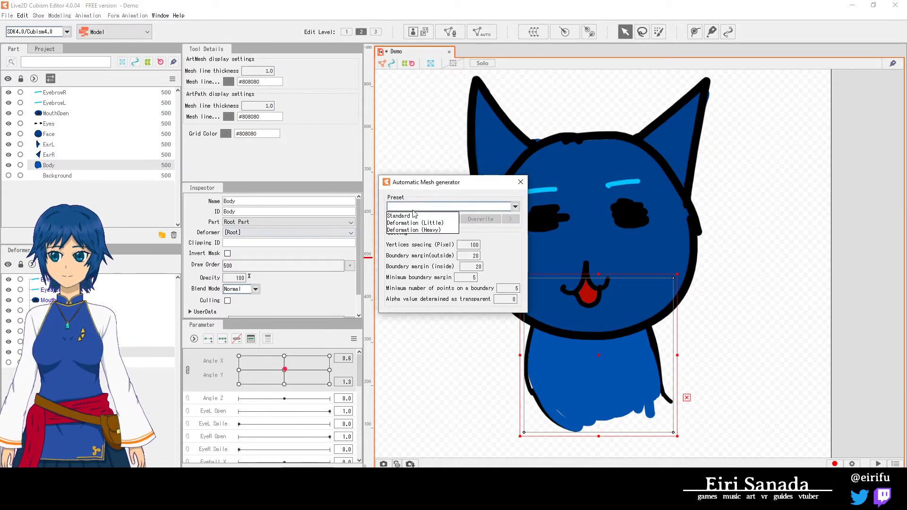
left_click(410, 215)
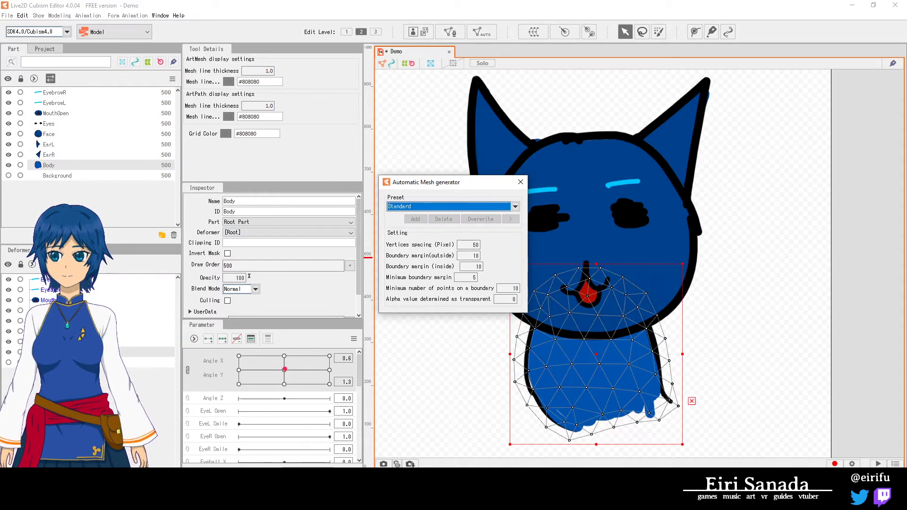
left_click(518, 183)
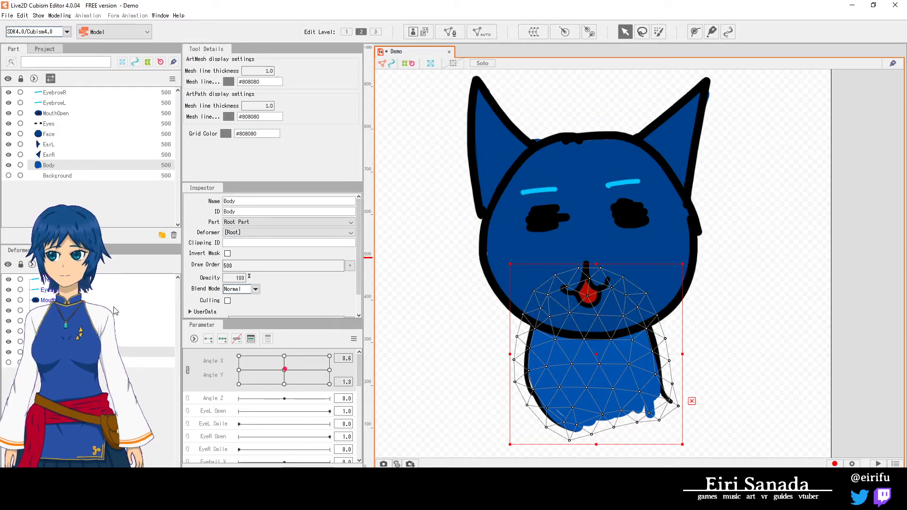
left_click(543, 219)
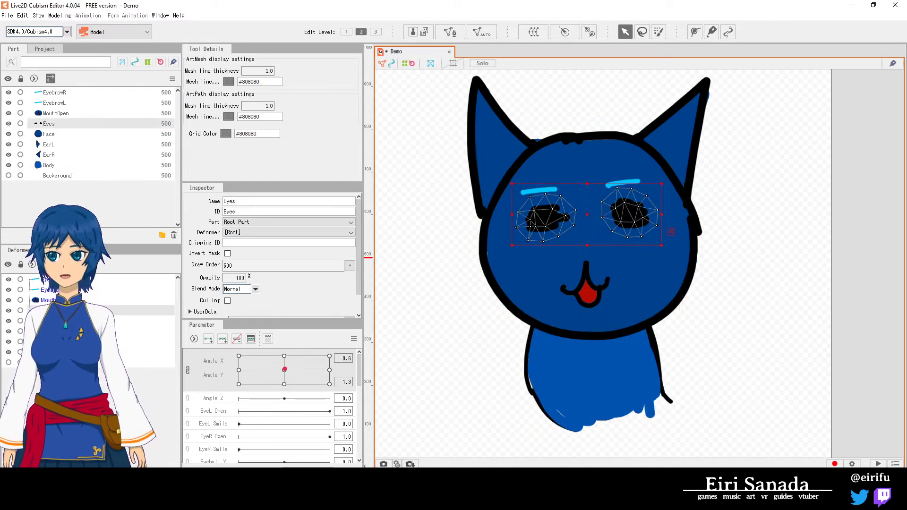
- Create a warp deformer named Curved Surface as parent of MouthOpen, Eyes and Face, with 2 × 2 Bezier and 5 × 5 conversion divisions
left_click(587, 291)
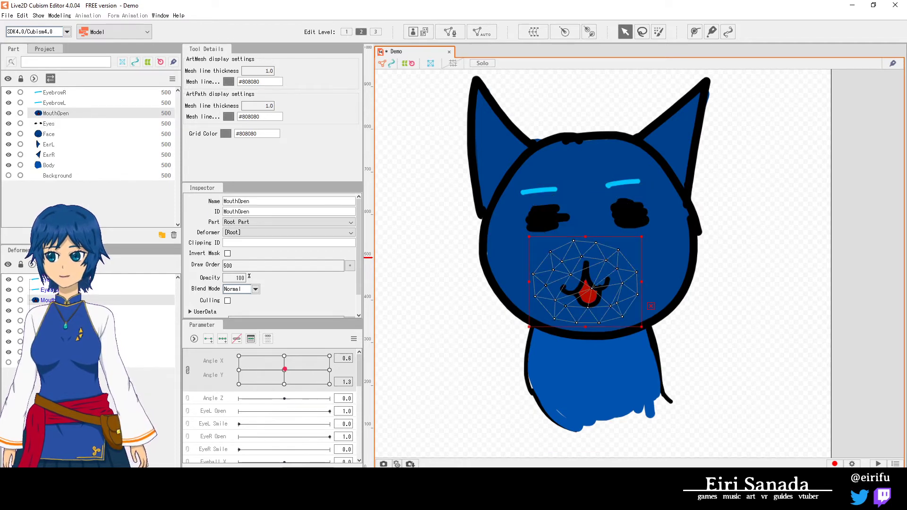
left_click(543, 218, "shift")
left_click(501, 239, "shift")
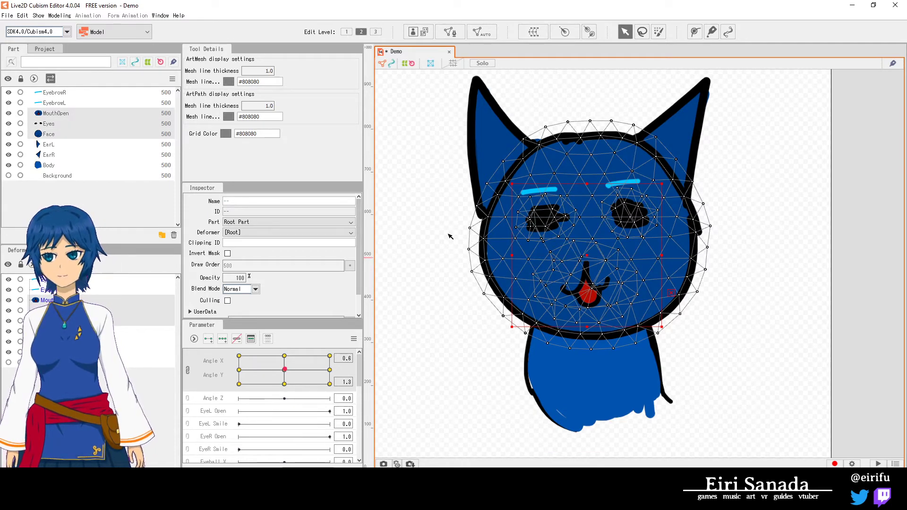
left_click(534, 33)
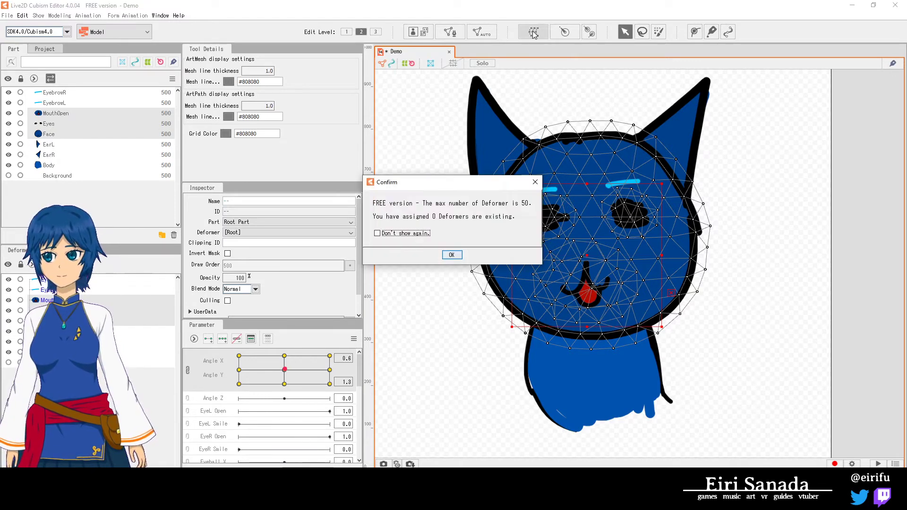
left_click(452, 255)
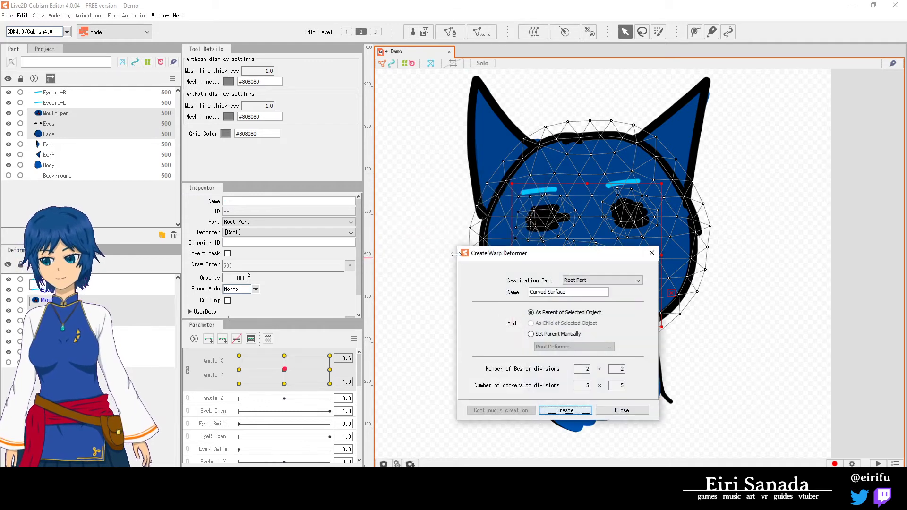
left_click_drag(524, 245, 364, 194)
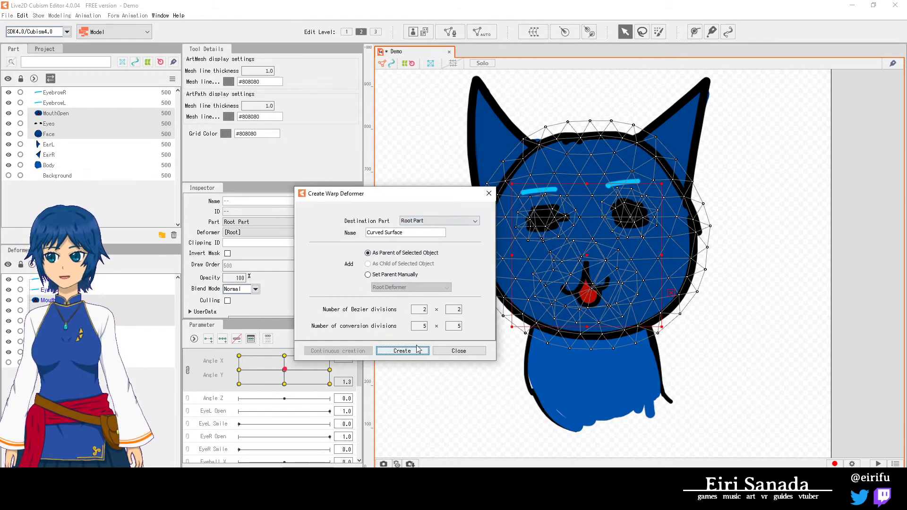
left_click(421, 352)
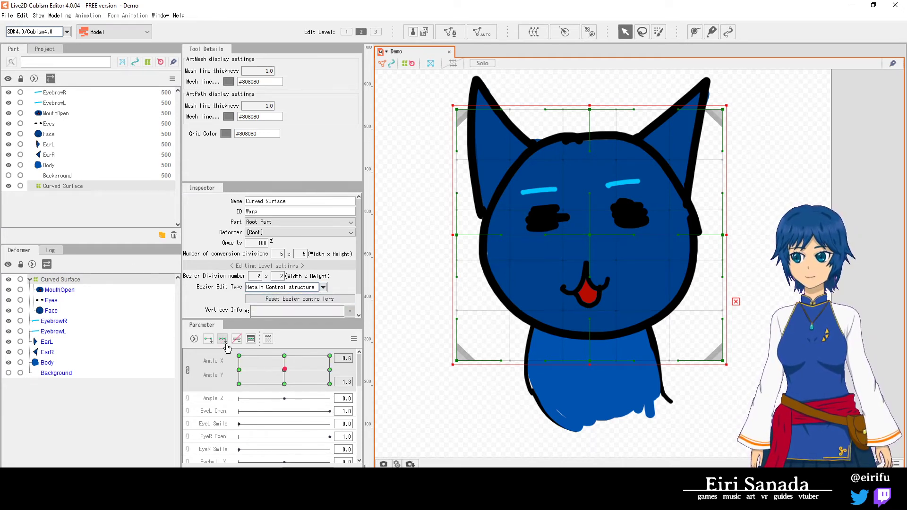
- Test Angle X and Angle Y near neutral, check the keys on MouthOpen and Face, and reselect the Curved Surface deformer
left_click_drag(284, 369, 264, 373)
left_click_drag(269, 373, 283, 371)
left_click(59, 290)
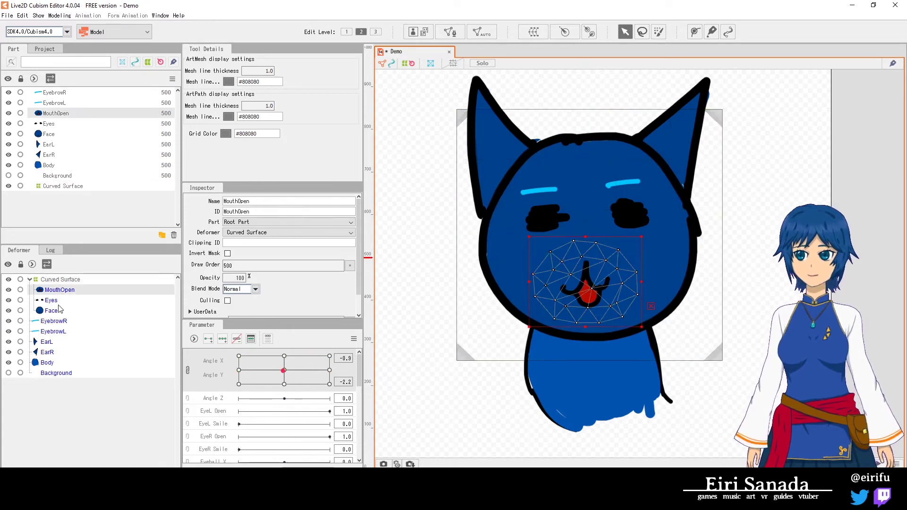
left_click(58, 309)
left_click_drag(285, 373, 288, 375)
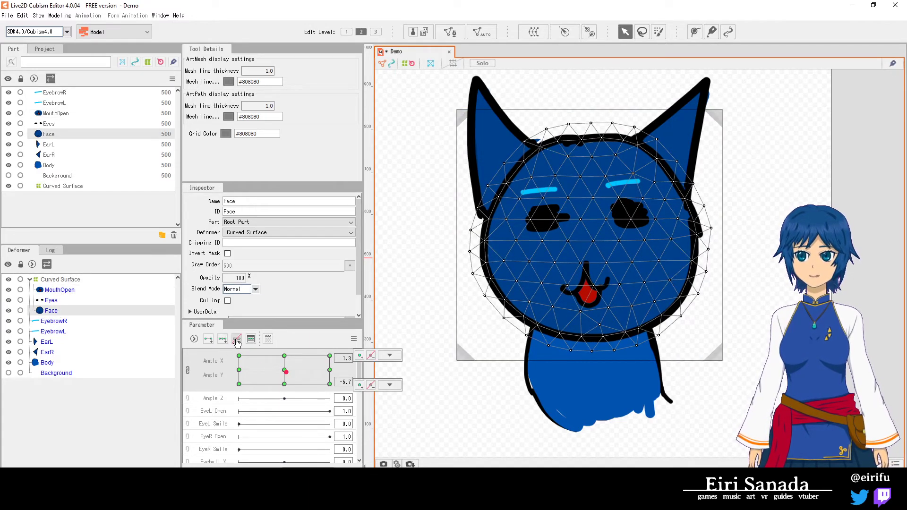
left_click(60, 279)
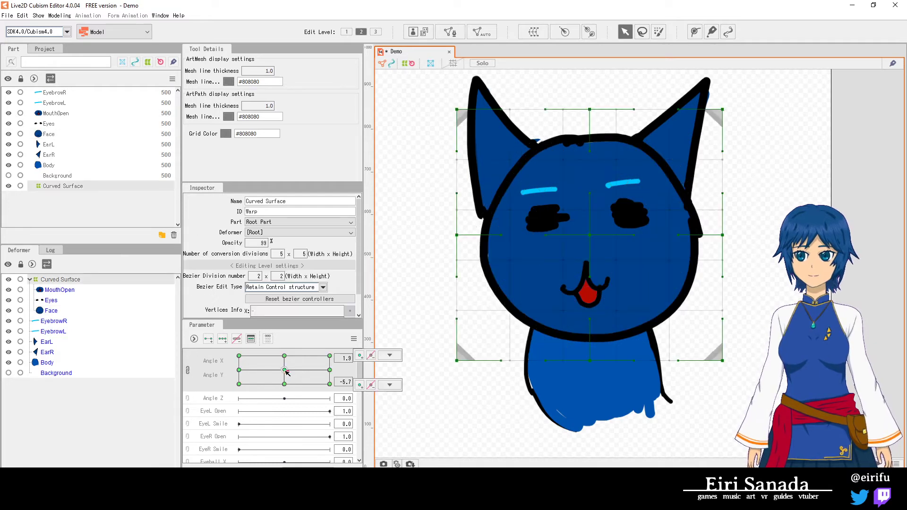
- Set Angle X to -30 and Angle Y to 0, and shift the Curved Surface's inner grid points left around the mouth and left eye
left_click_drag(285, 371, 246, 369)
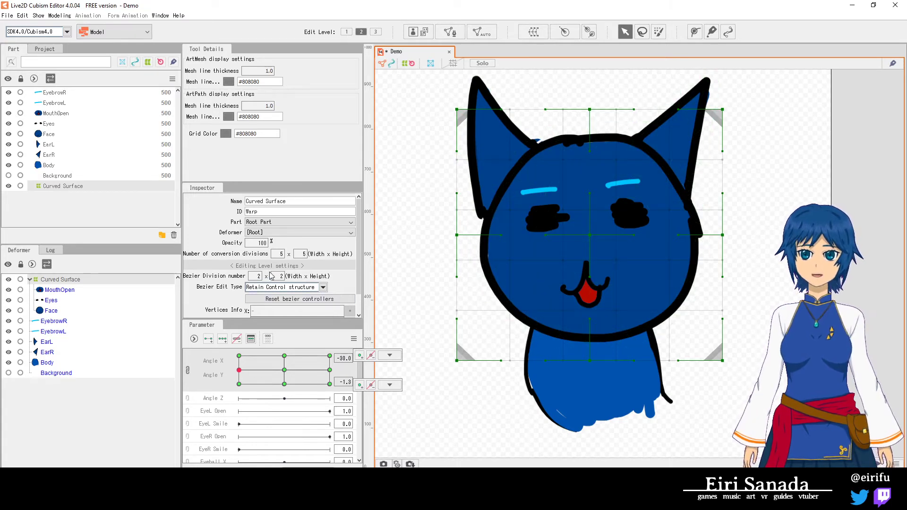
left_click(542, 239)
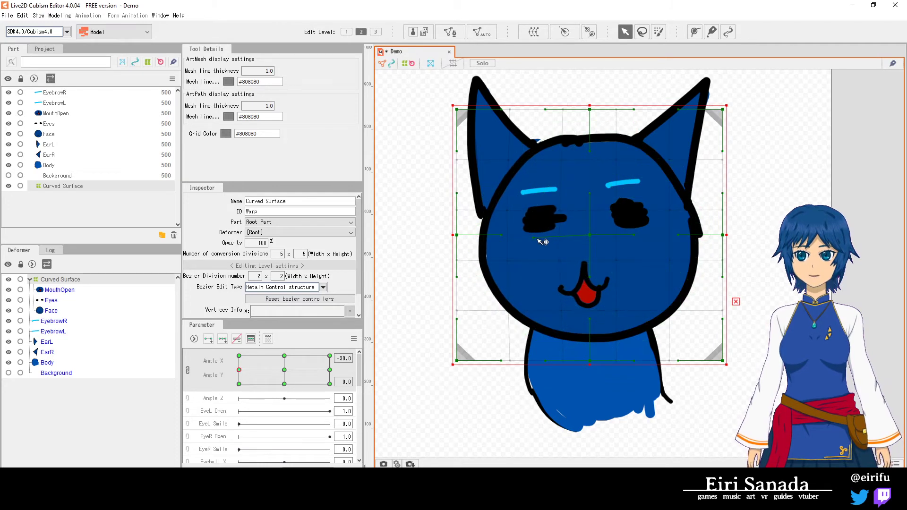
mouse_move(537, 241)
left_mouse_down()
mouse_move(495, 237)
mouse_move(651, 237)
mouse_move(591, 240)
left_mouse_up()
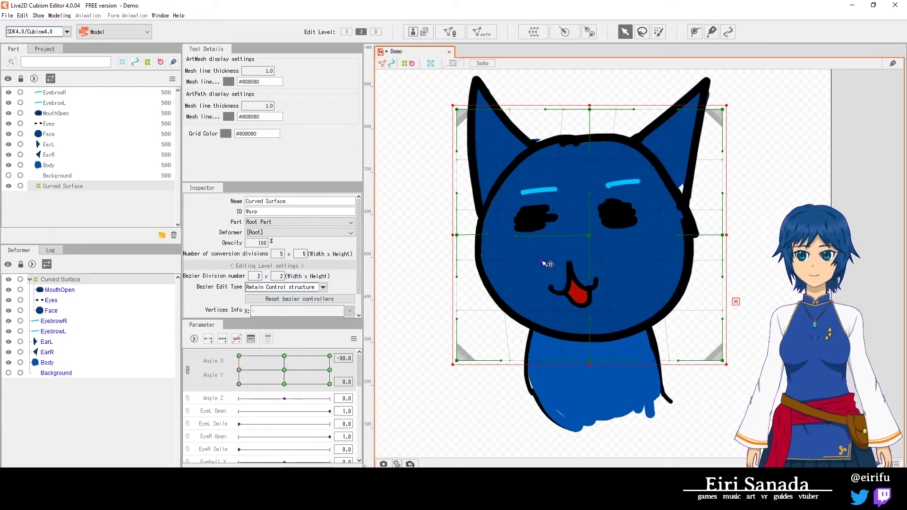
left_click(594, 259)
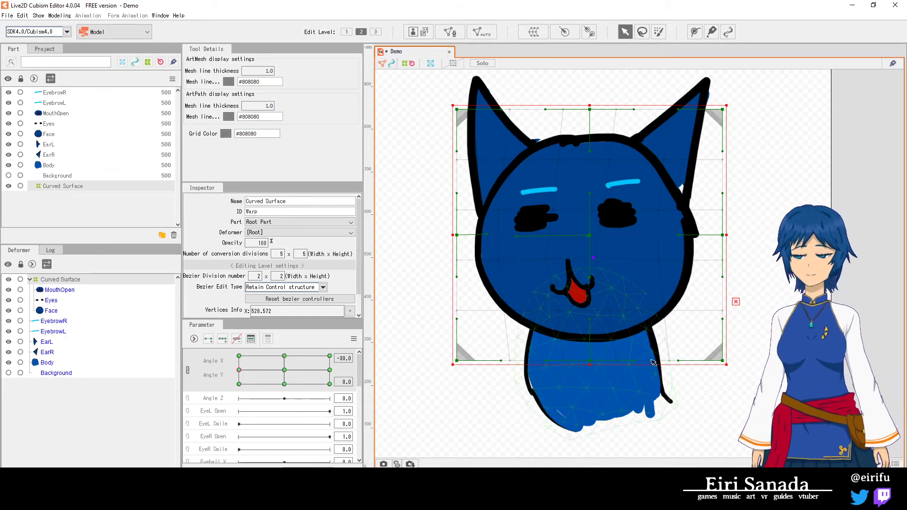
left_click(549, 309)
left_click_drag(555, 313, 590, 304)
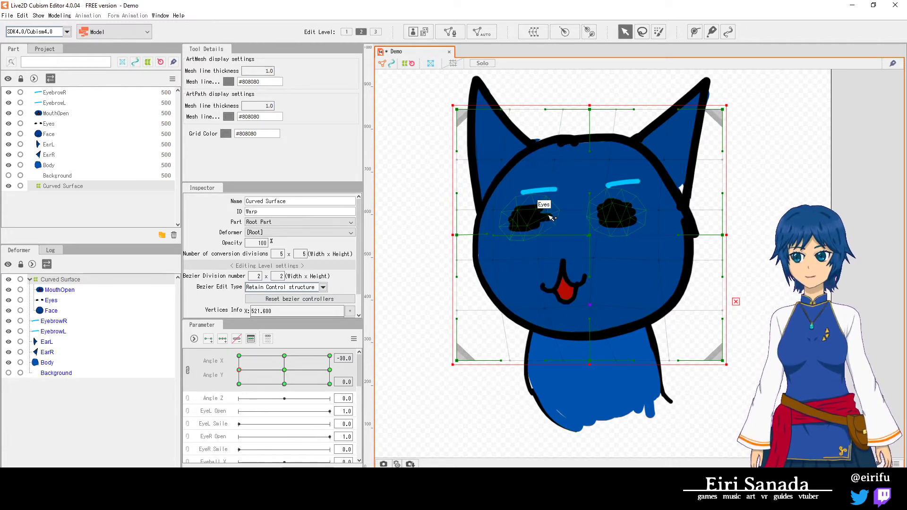
- Refine the Angle X -30 warp by moving the grid points beside the right eye and nose farther left
left_click(592, 211)
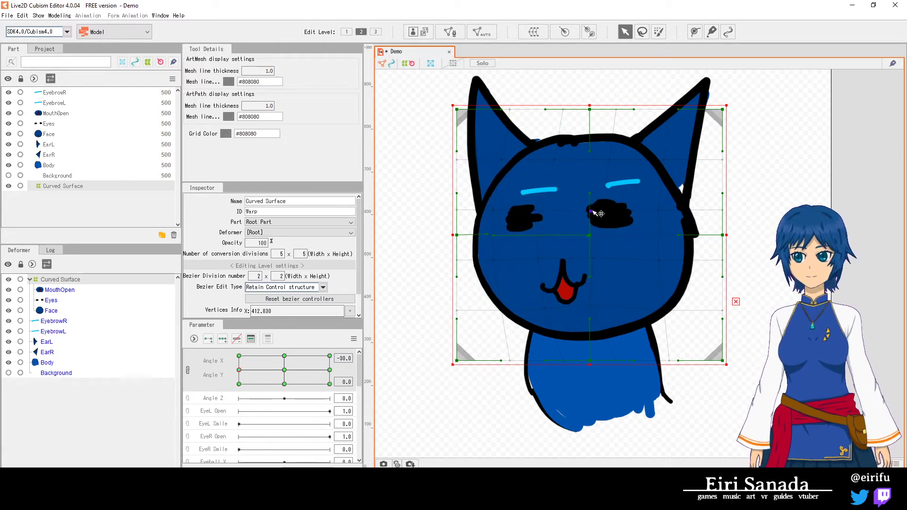
left_click_drag(592, 212, 581, 212)
left_click_drag(594, 259, 582, 258)
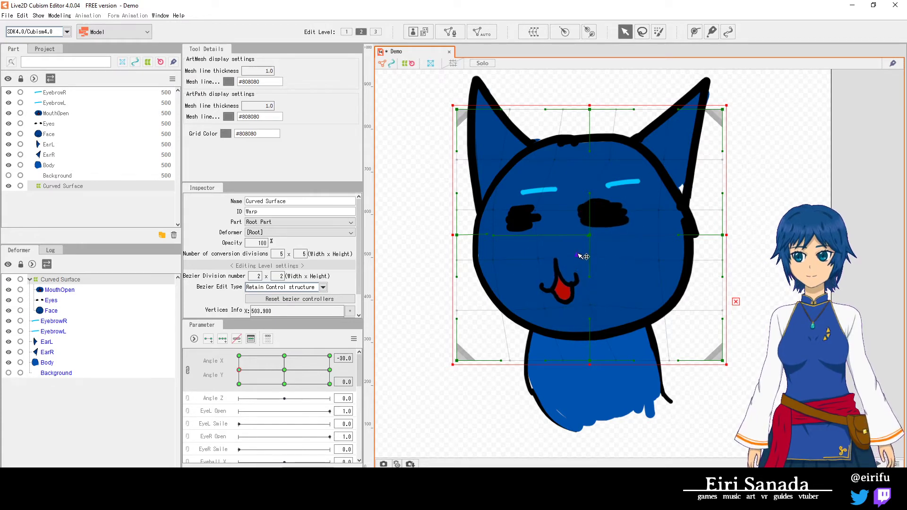
left_click_drag(663, 213, 659, 210)
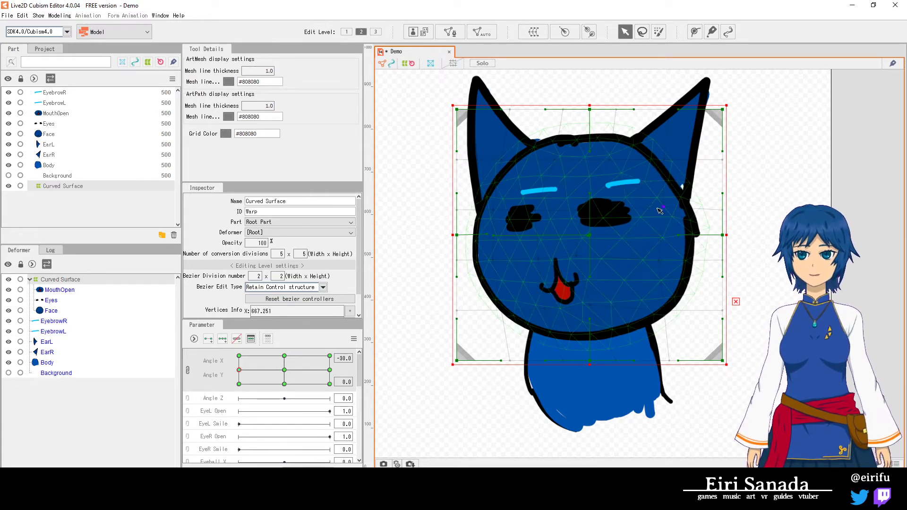
left_click(662, 308)
left_click(590, 311)
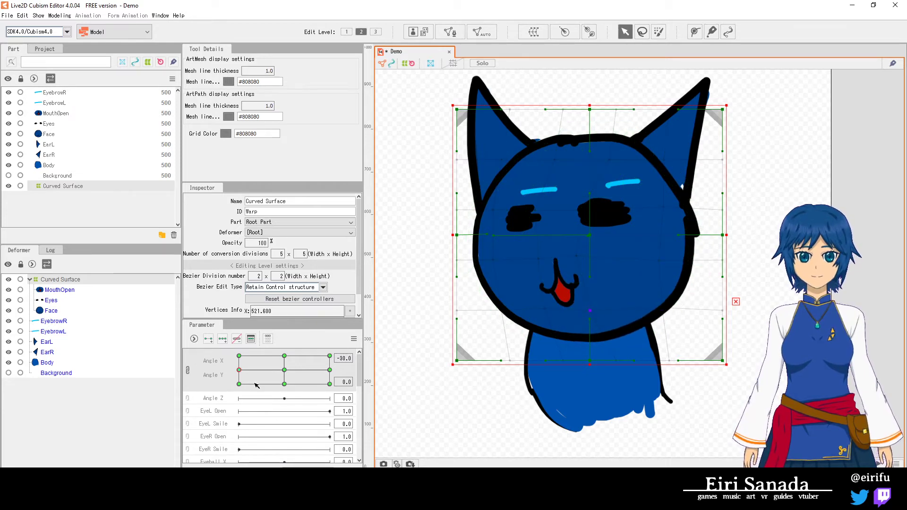
- At Angle X 30, shift the Curved Surface's inner grid points right to turn the eyes and mouth, and return the head angle to neutral
left_click_drag(239, 373, 331, 370)
left_click(627, 213)
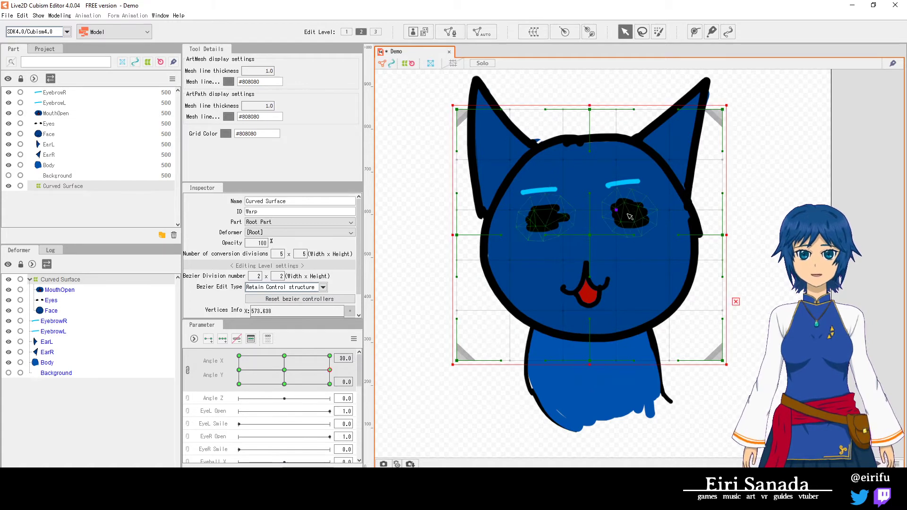
left_click_drag(617, 212, 639, 217)
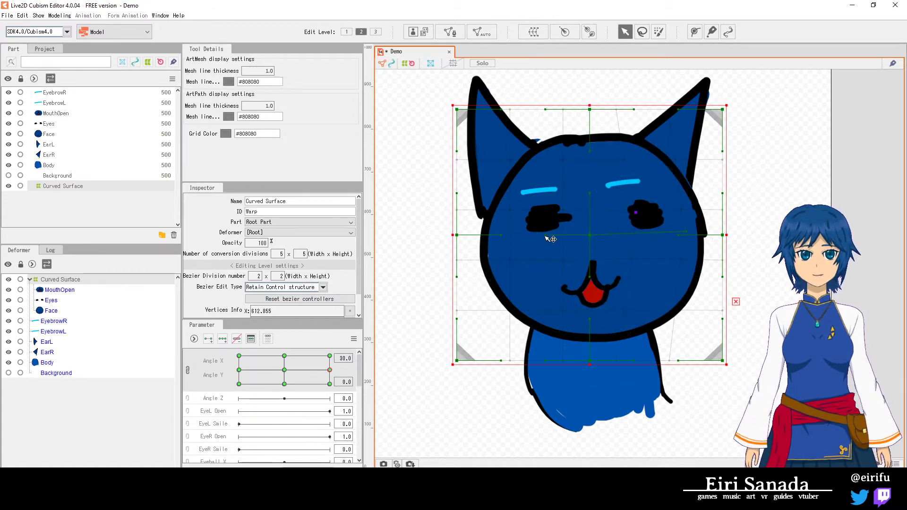
left_click_drag(550, 239, 522, 211)
left_click_drag(518, 260, 580, 259)
left_click_drag(582, 222, 583, 210)
left_click_drag(639, 263, 644, 258)
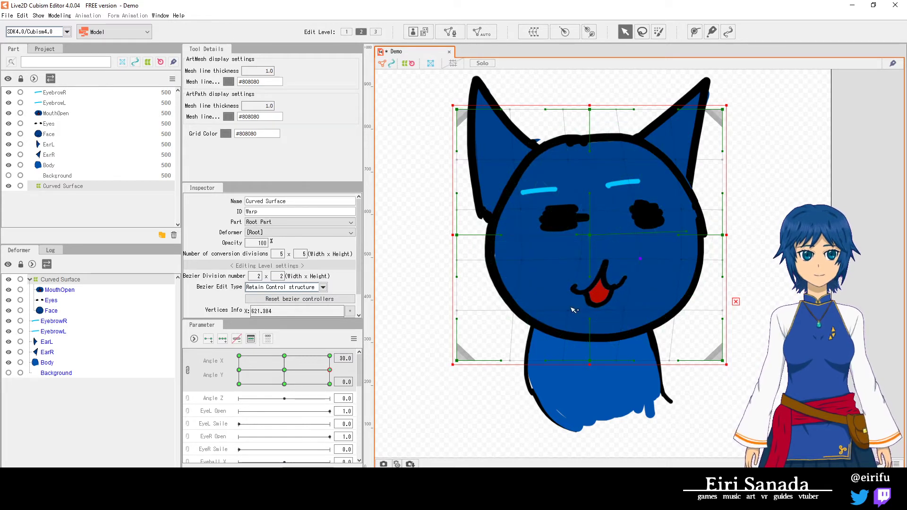
left_click_drag(574, 311, 637, 312)
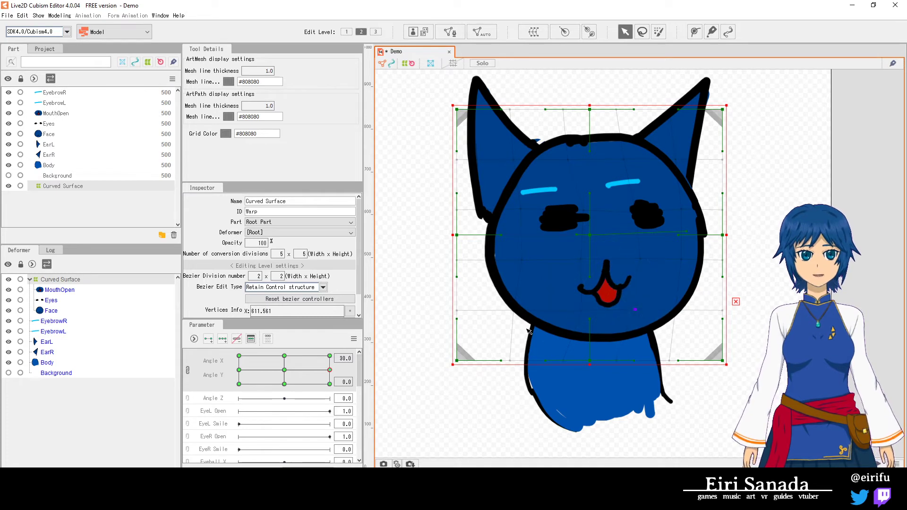
left_click_drag(329, 370, 284, 371)
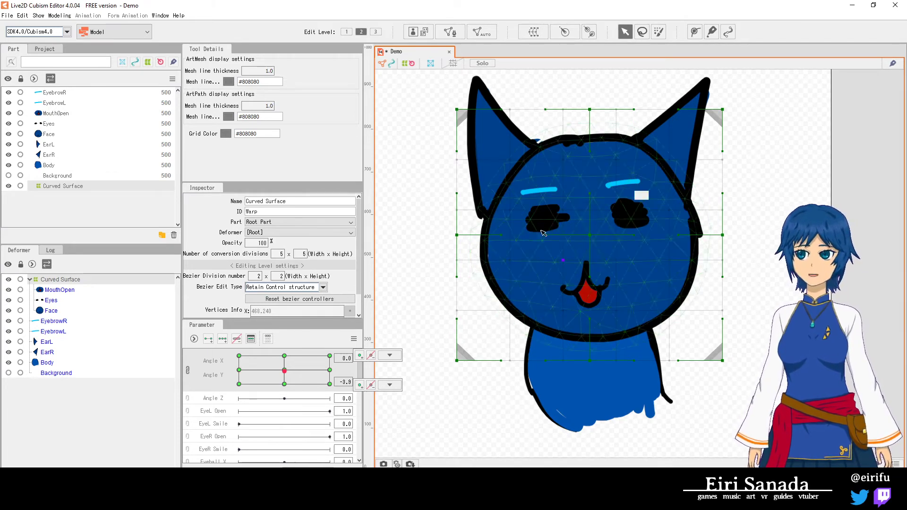
- Check the Face mesh at Angle X 30, select Eyes, and add three keys each for Angle X and Angle Y at neutral
left_click(51, 311)
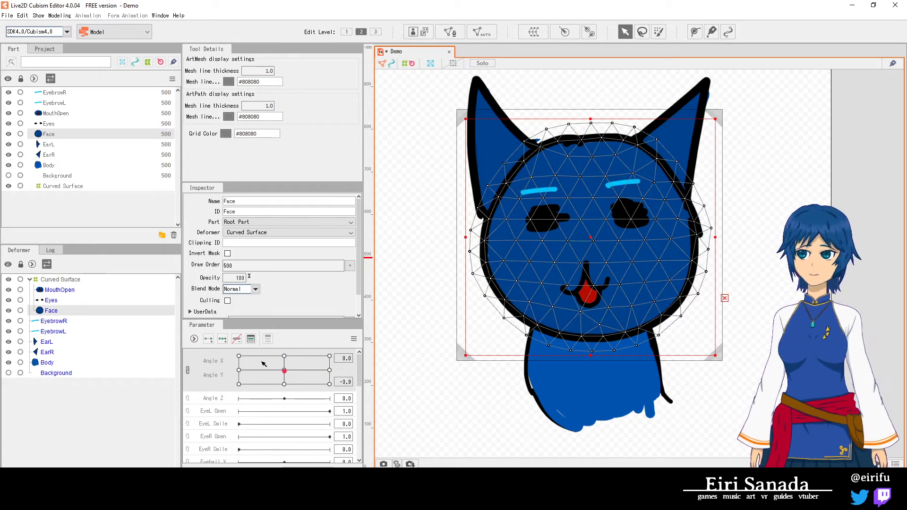
left_click_drag(285, 373, 345, 372)
left_click(72, 300)
left_click(389, 355)
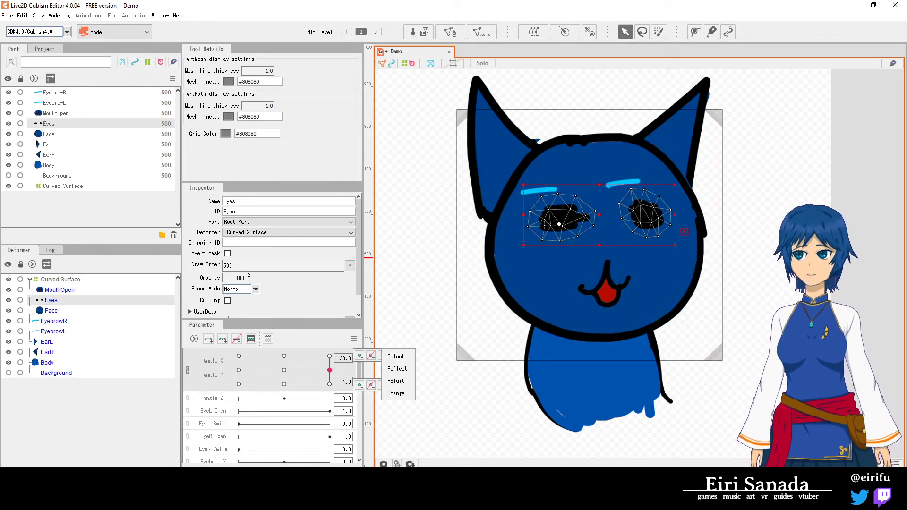
left_click(284, 370)
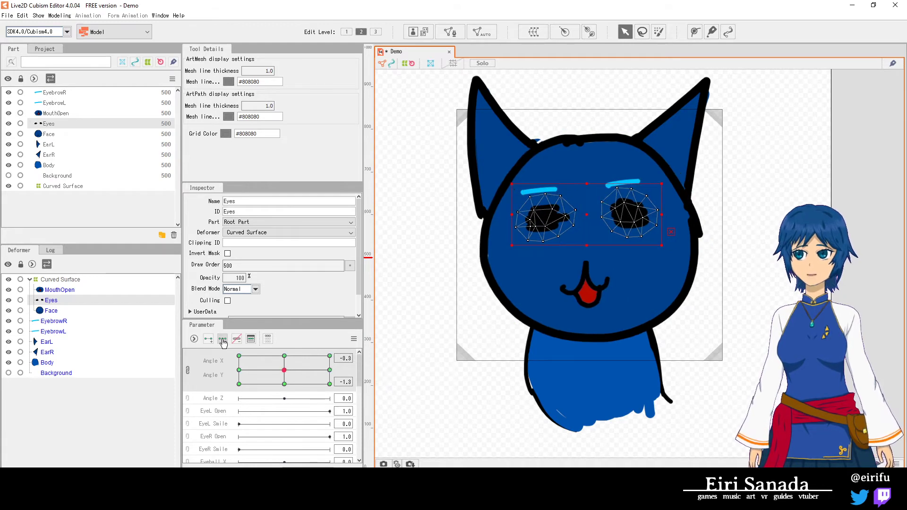
- Reshape the Eyes mesh at Angle X 30 and -30 so both eyes fit the turned head
left_click_drag(288, 373, 332, 371)
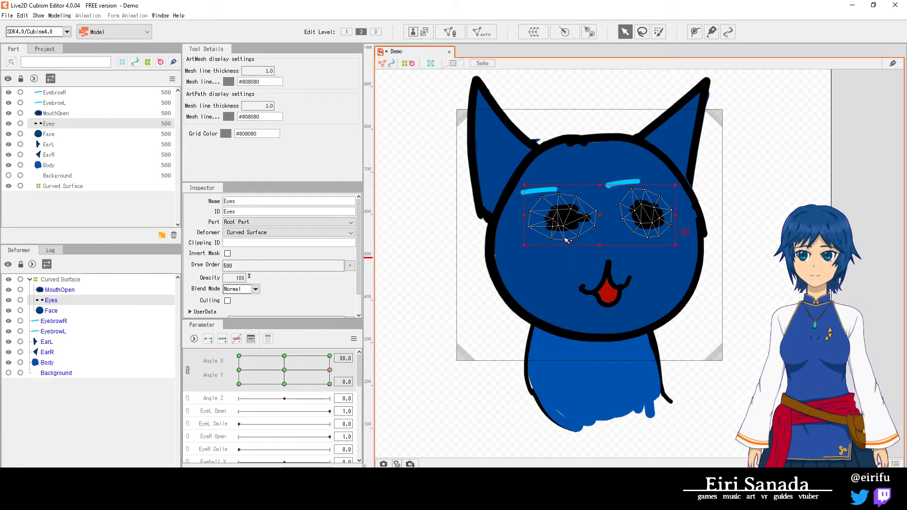
left_click_drag(331, 372, 239, 367)
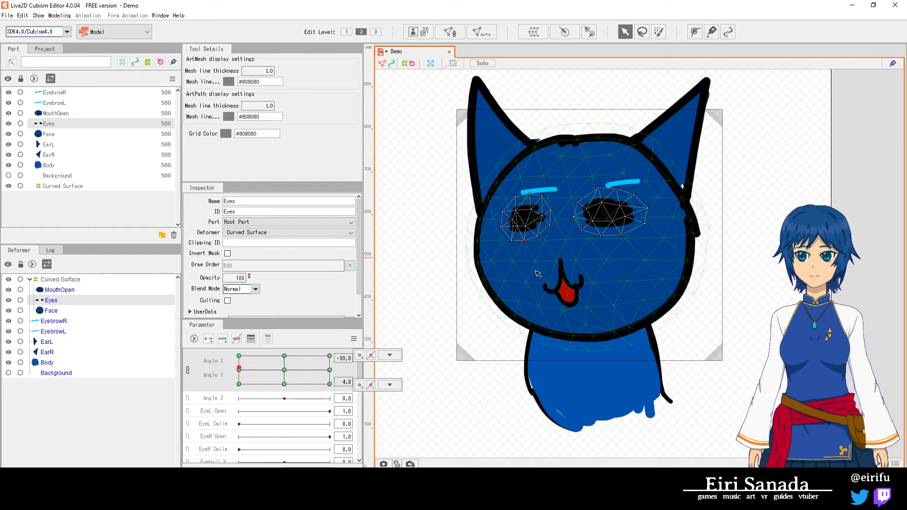
left_click(619, 219)
mouse_move(616, 217)
left_mouse_down()
mouse_move(610, 205)
mouse_move(634, 208)
mouse_move(626, 226)
mouse_move(600, 221)
mouse_move(611, 233)
left_mouse_up()
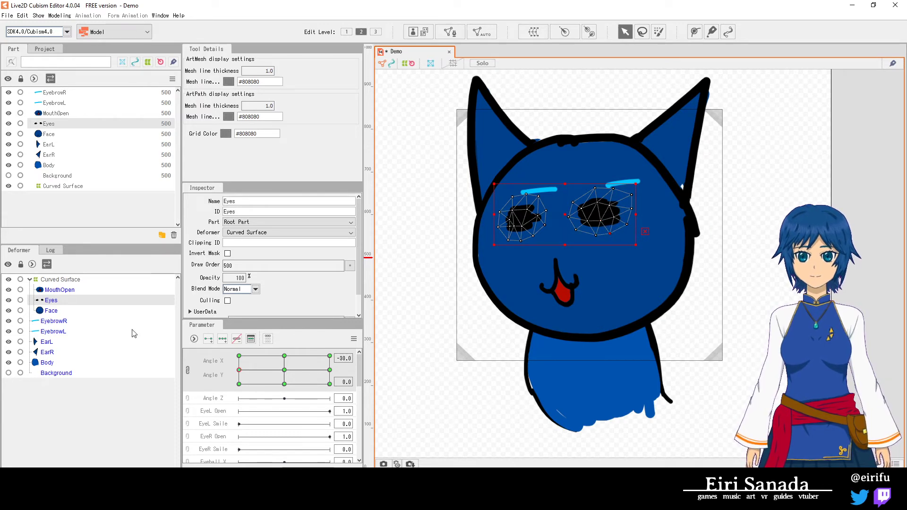
- Select the Curved Surface deformer, return the head angle to neutral and look through the remaining parameters
left_click(94, 281)
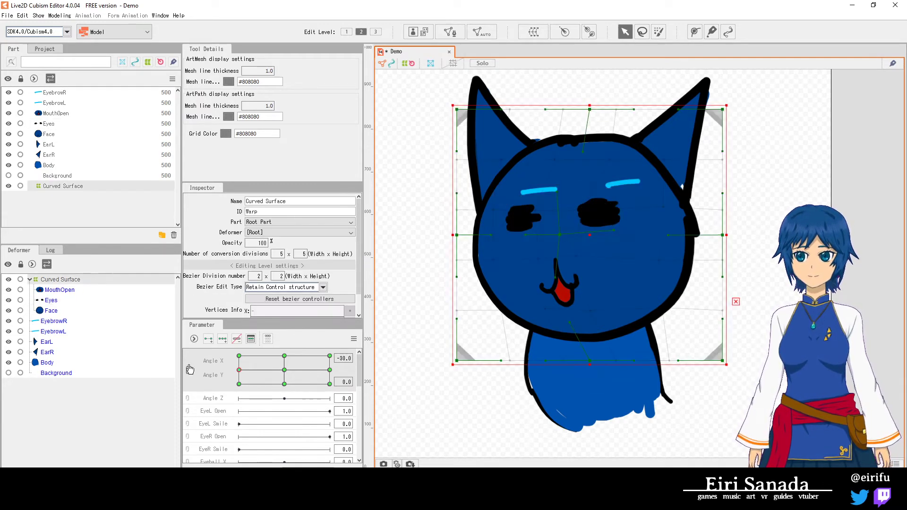
mouse_move(285, 373)
left_mouse_down()
mouse_move(336, 367)
mouse_move(264, 370)
mouse_move(326, 369)
mouse_move(285, 370)
left_mouse_up()
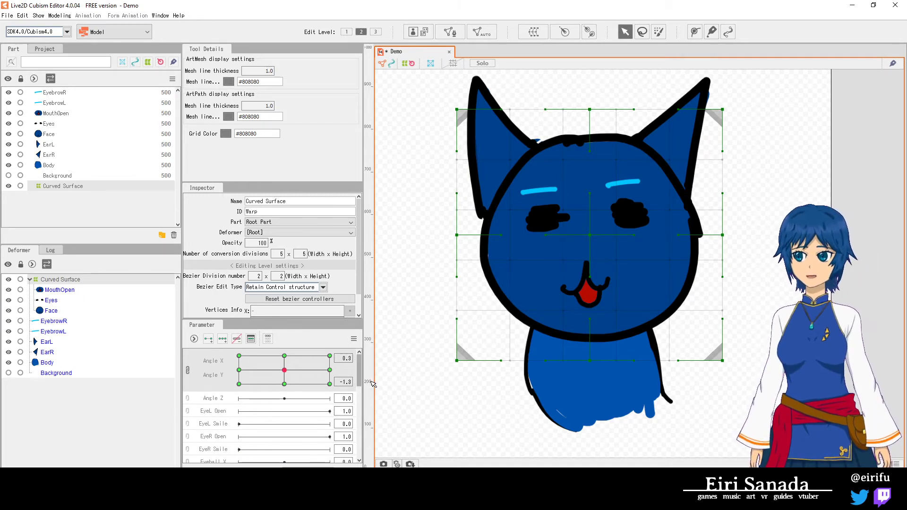
scroll(358, 378, "down", 2)
left_click_drag(365, 381, 370, 373)
scroll(372, 375, "down", 2)
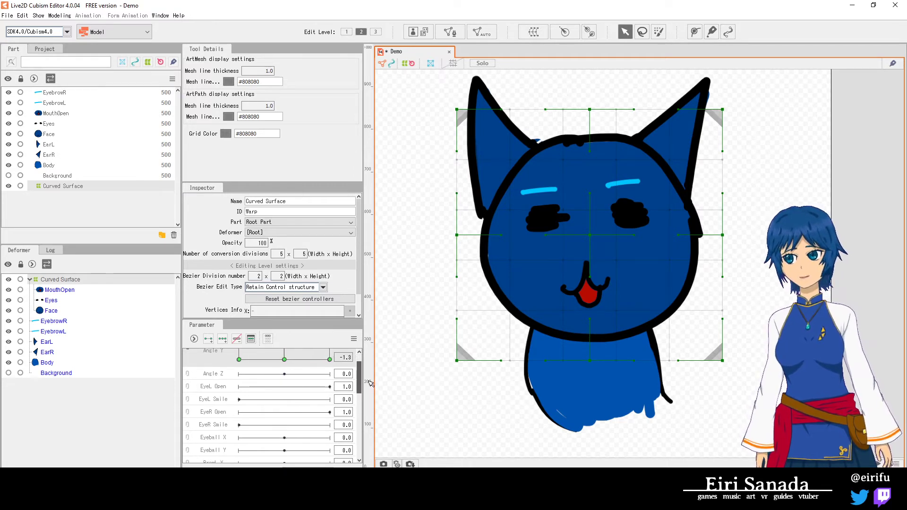
- Move EyebrowR and EyebrowL under the Curved Surface deformer and return the head angle to neutral
left_click(53, 321)
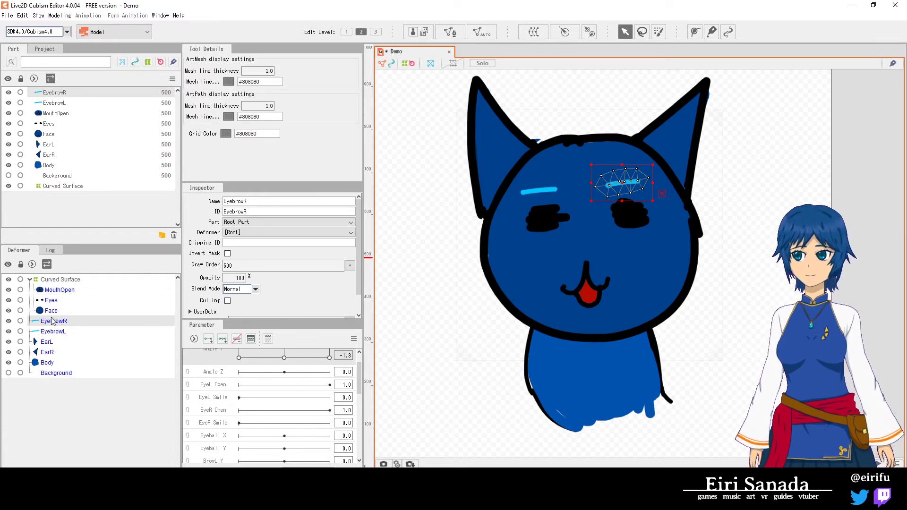
left_click_drag(53, 323, 71, 286)
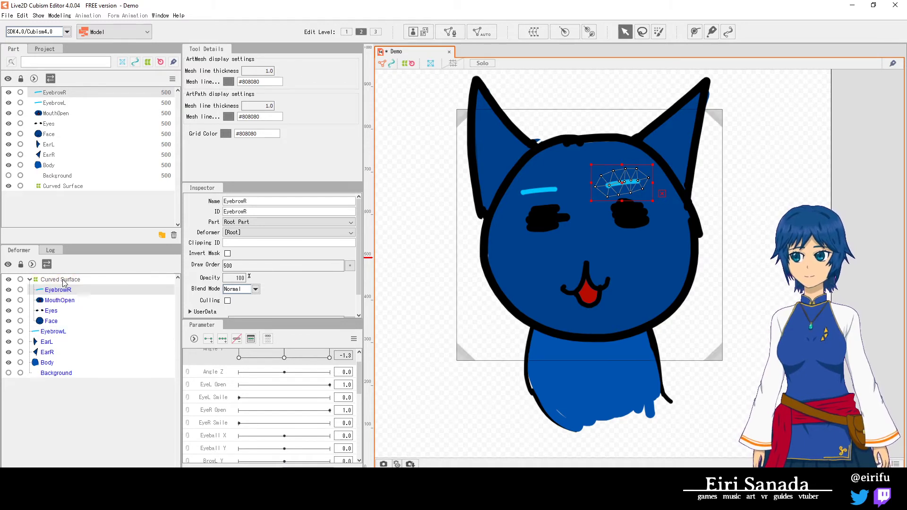
left_click_drag(56, 332, 66, 286)
scroll(247, 395, "up", 2)
mouse_move(285, 368)
left_mouse_down()
mouse_move(249, 371)
mouse_move(326, 371)
mouse_move(249, 370)
mouse_move(321, 373)
mouse_move(250, 372)
mouse_move(283, 374)
left_mouse_up()
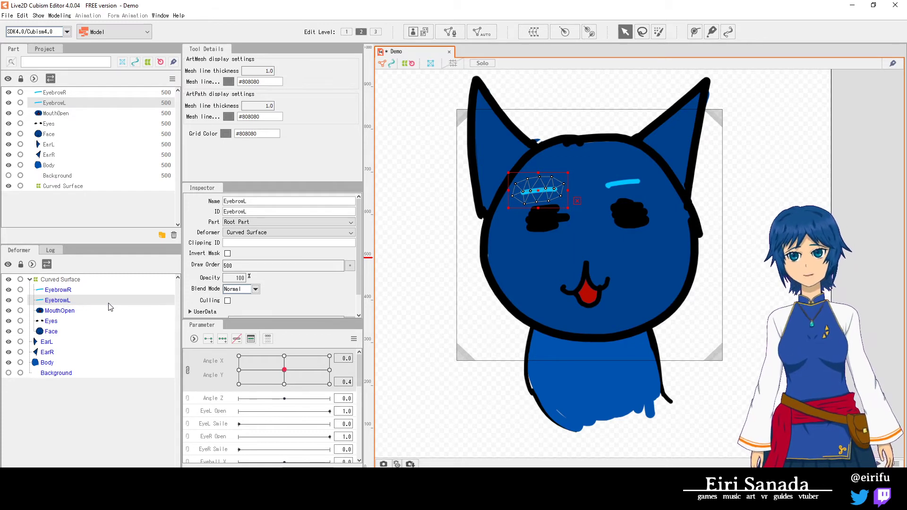
- Select the EyebrowL mesh under the Curved Surface deformer and choose the BrowL Y parameter
left_click(71, 284)
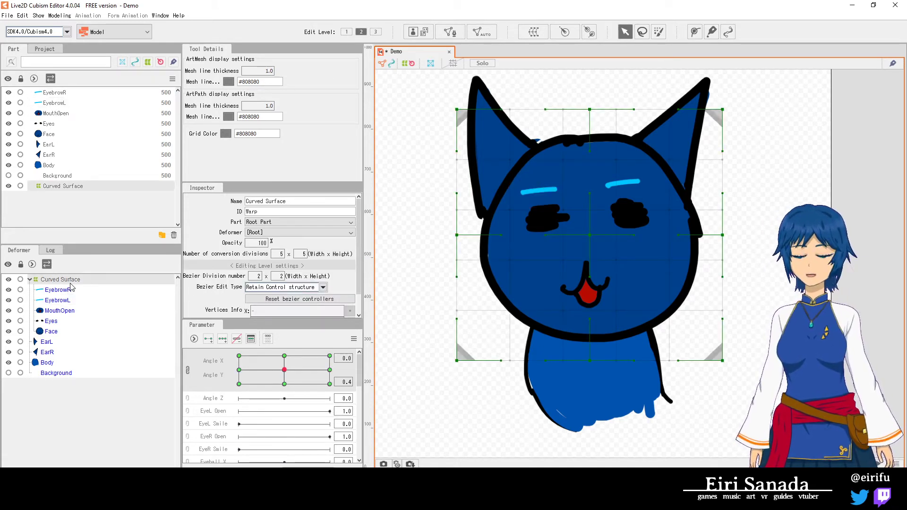
left_click(68, 301)
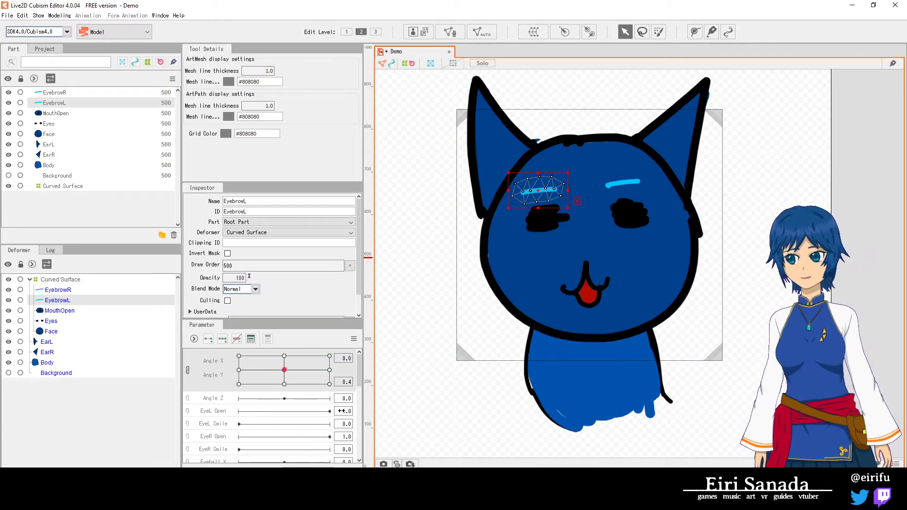
scroll(358, 390, "down", 5)
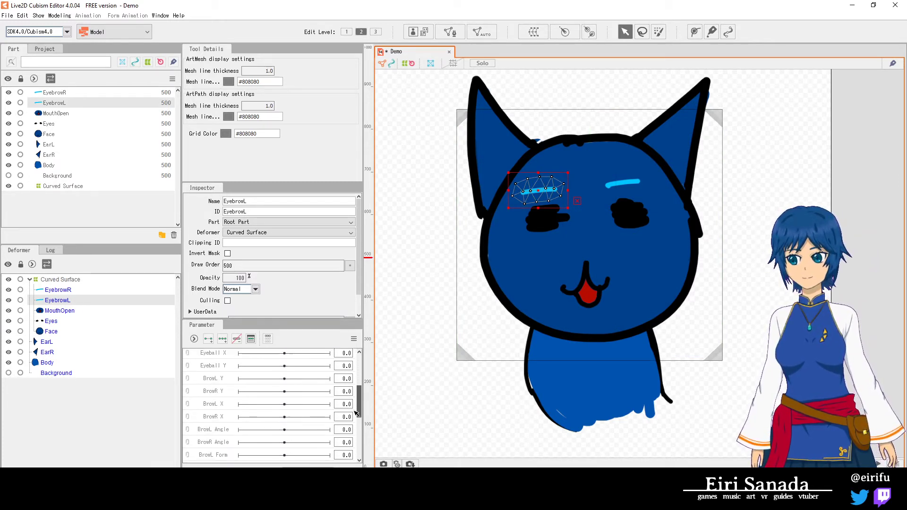
left_click_drag(350, 406, 350, 407)
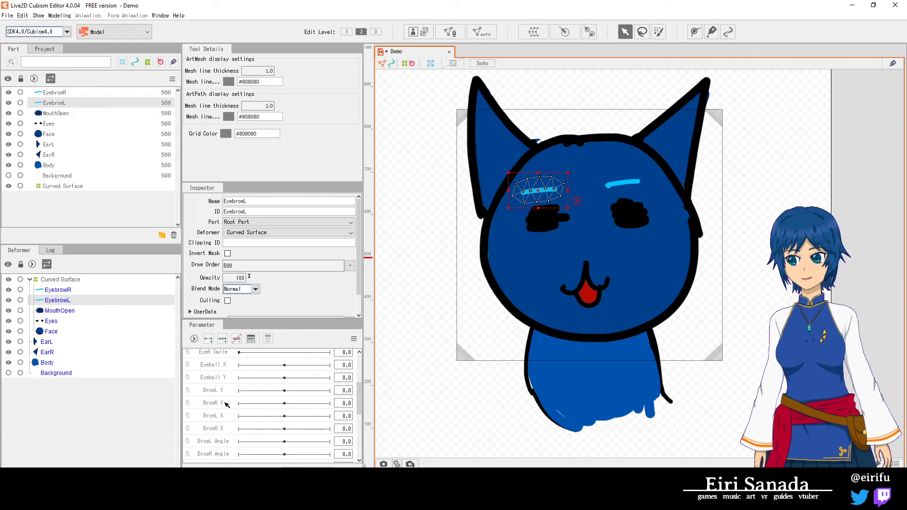
left_click(232, 392)
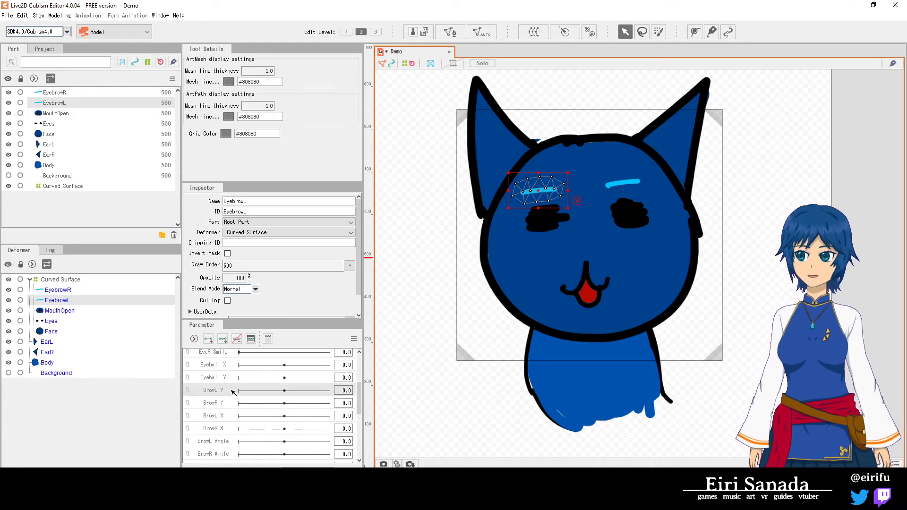
- Try the brow parameters with BrowR Y and BrowL X at -0.6 and BrowR X at -0.4, keeping BrowL Y at 0.0
left_click(258, 404)
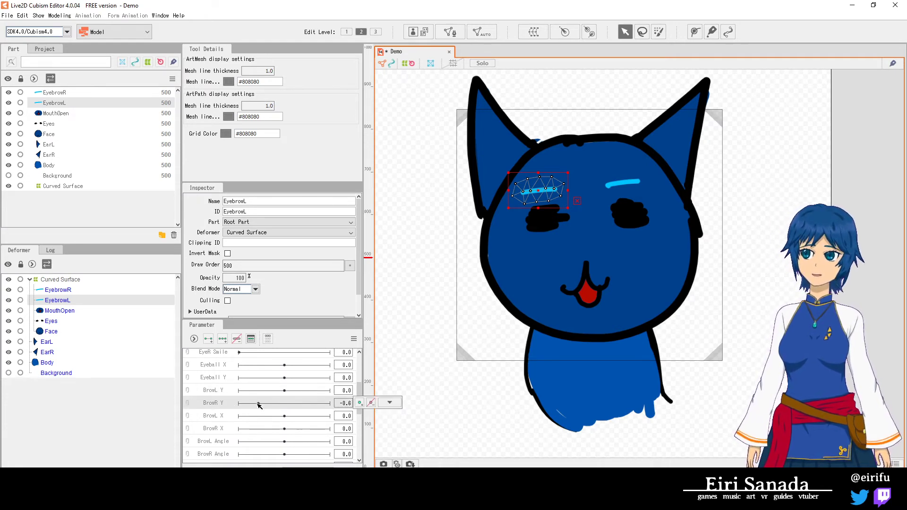
left_click(257, 416)
left_click(265, 428)
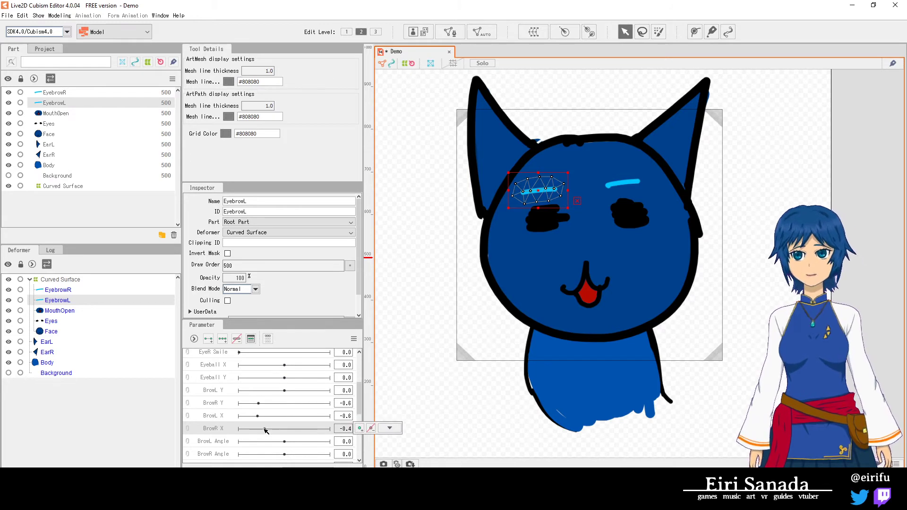
left_click(264, 390)
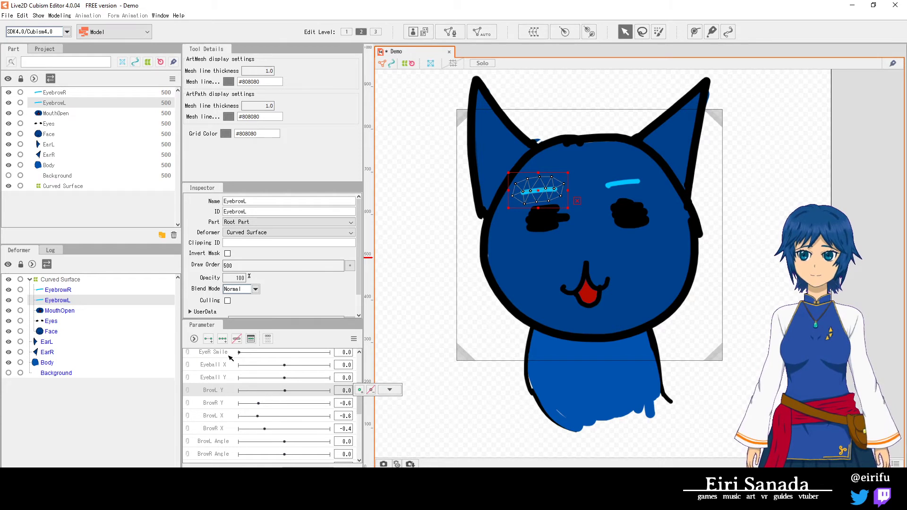
- Add three keys to BrowL Y, then shift EyebrowL up at 1.0 and down at -1.0
left_click(223, 338)
left_click_drag(284, 391, 330, 391)
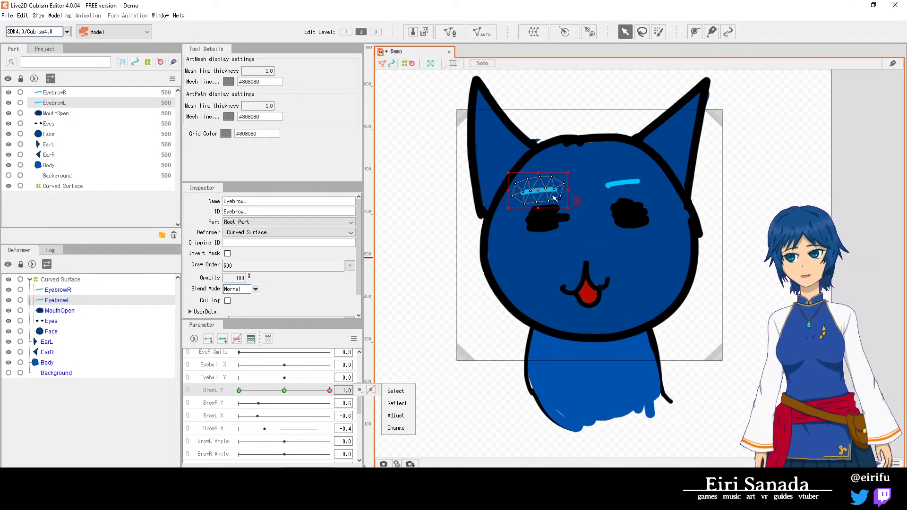
left_click_drag(539, 190, 539, 190)
left_click_drag(540, 186, 540, 195)
left_click(239, 390)
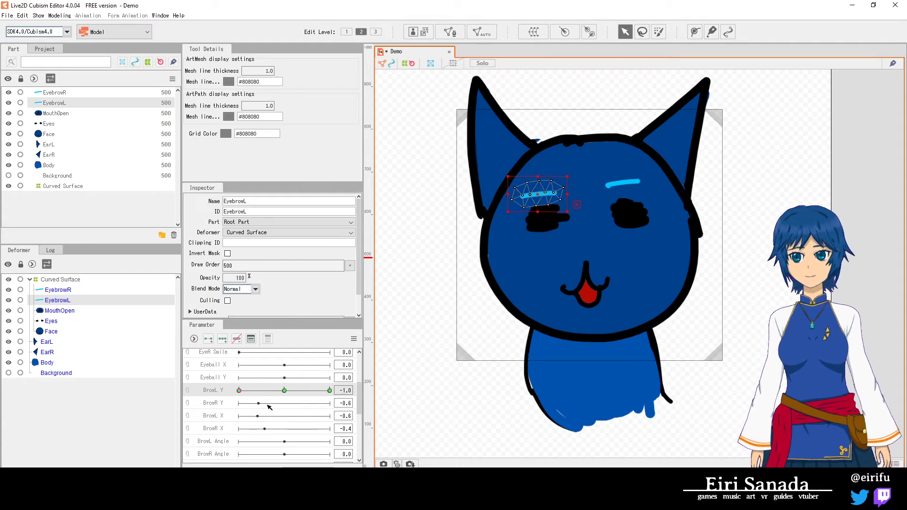
- Select the EyebrowR mesh, reset BrowR Y to 0.0 and add three keys to it
left_click(222, 405)
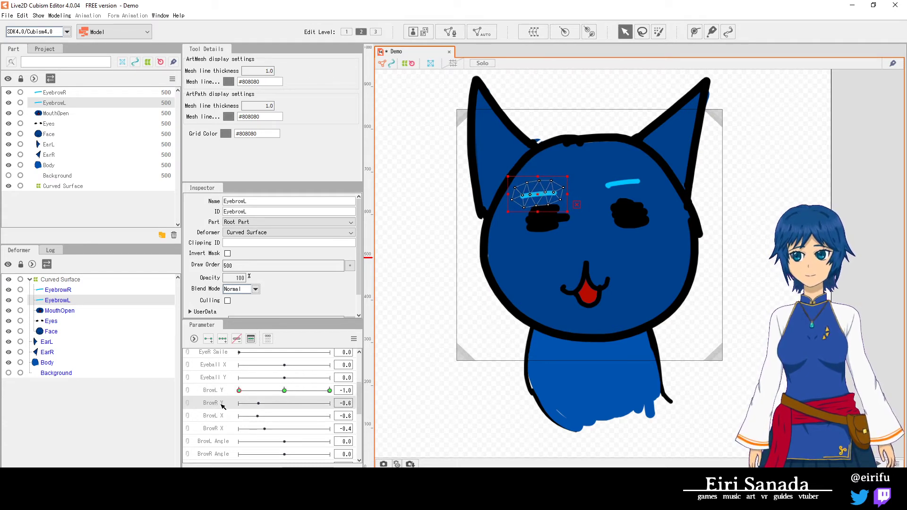
left_click(68, 290)
left_click_drag(259, 404, 286, 403)
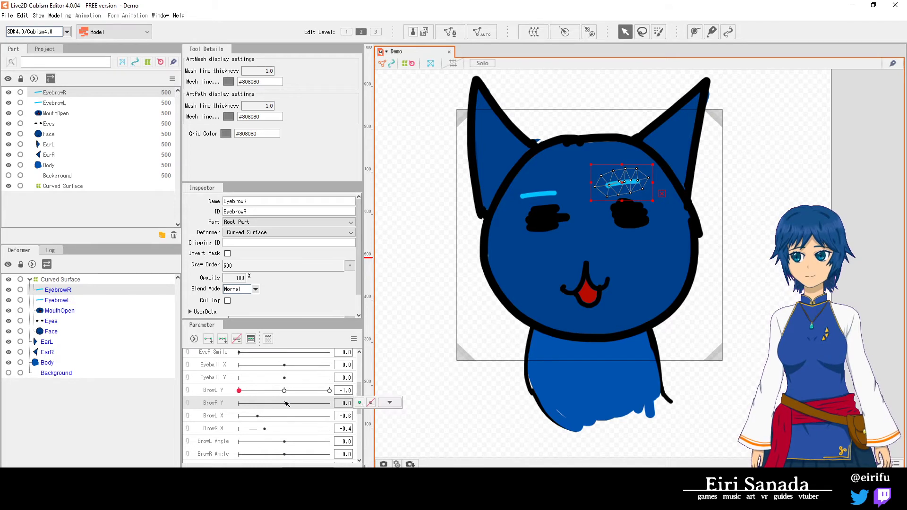
left_click(222, 339)
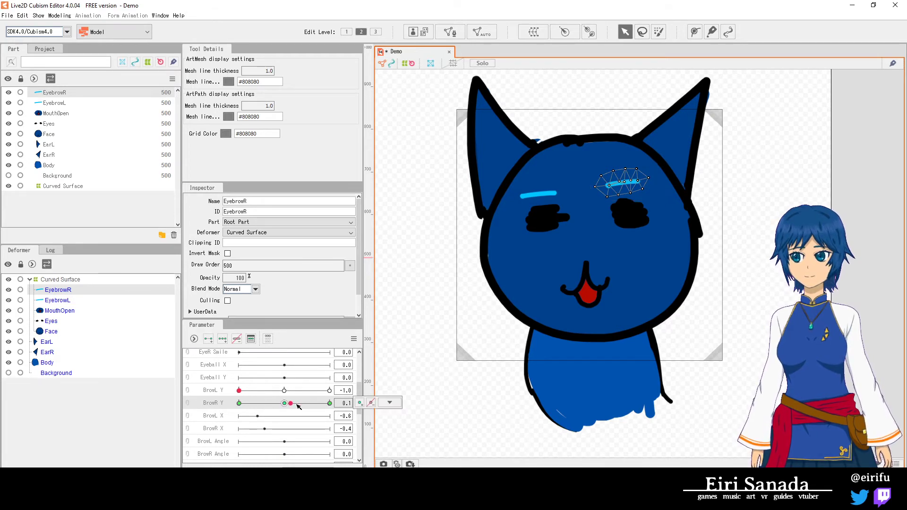
- Shift EyebrowR up at BrowR Y 1.0 and down at -1.0, and return BrowR Y to 0.0
left_click(390, 402)
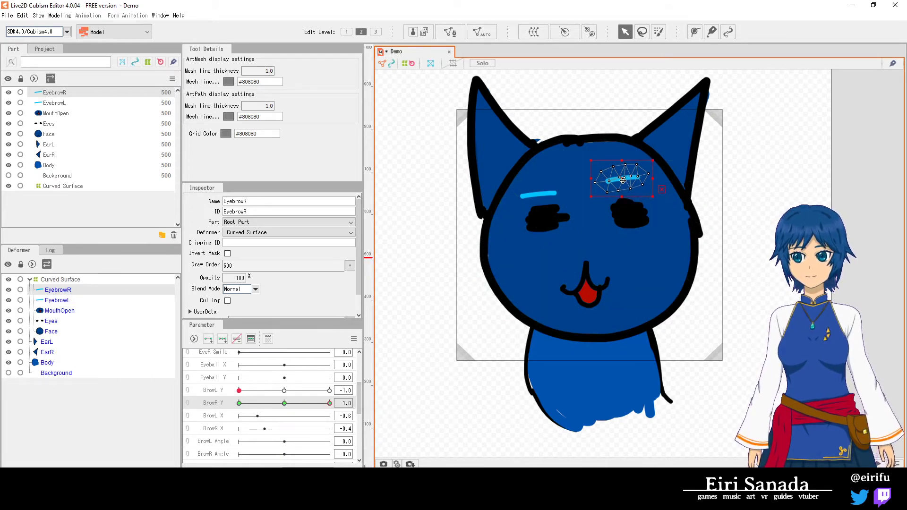
left_click(302, 409)
left_click(238, 402)
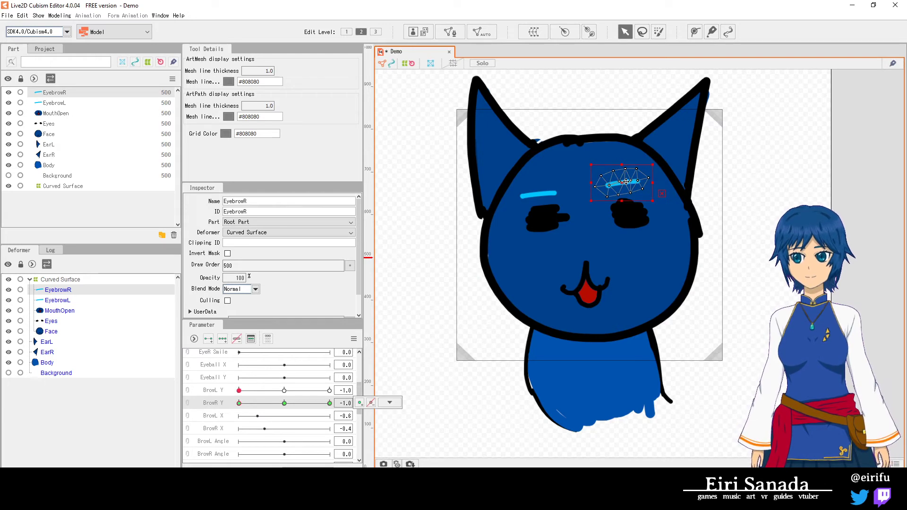
left_click_drag(625, 180, 625, 188)
left_click(284, 403)
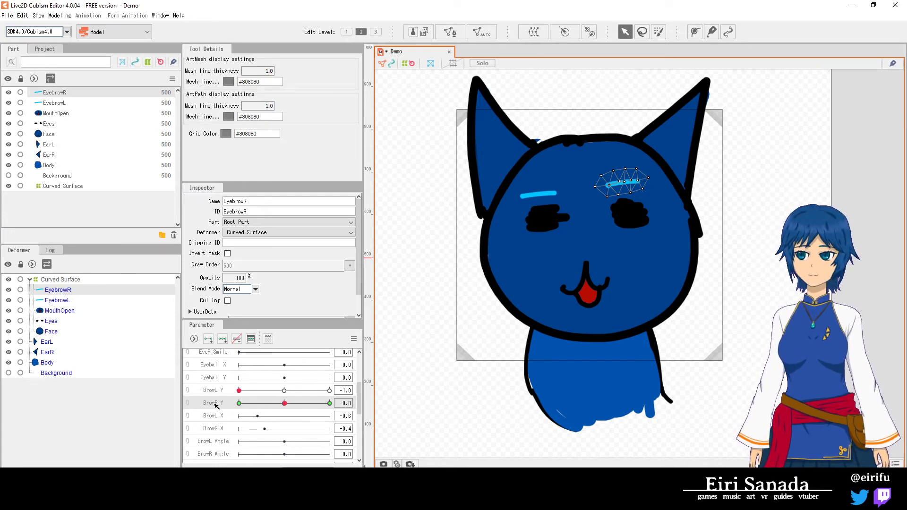
- Try the Reflect option on BrowR Y around neutral and return the parameter to 0.0
left_click(346, 403)
left_click(379, 403)
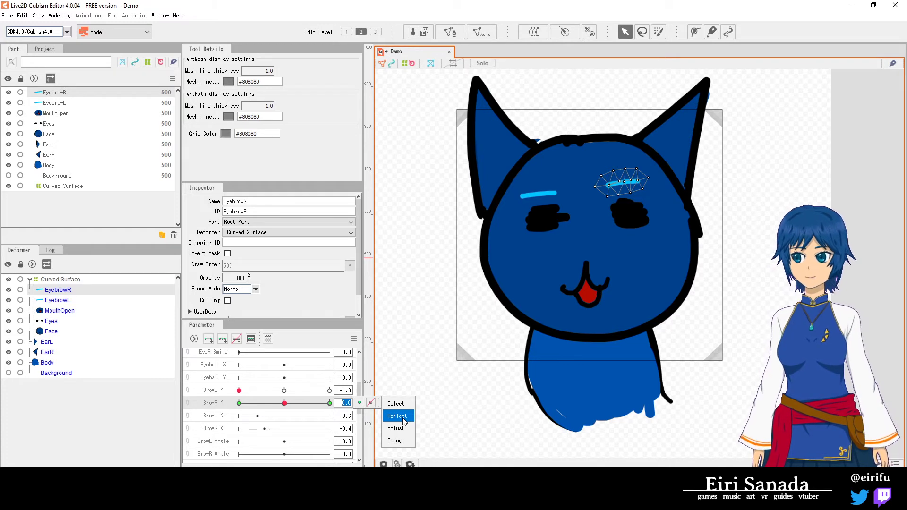
left_click(397, 416)
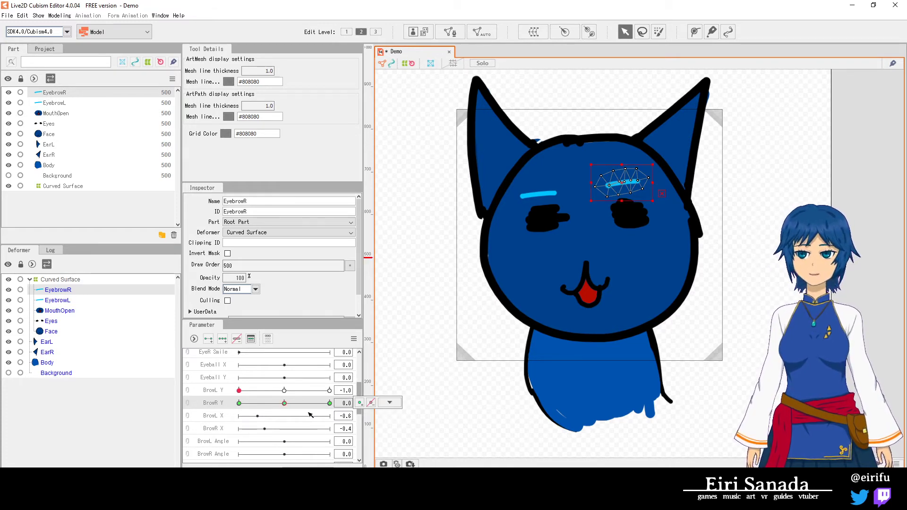
mouse_move(285, 404)
left_mouse_down()
mouse_move(241, 413)
mouse_move(284, 409)
left_mouse_up()
left_click(380, 409)
left_click(403, 418)
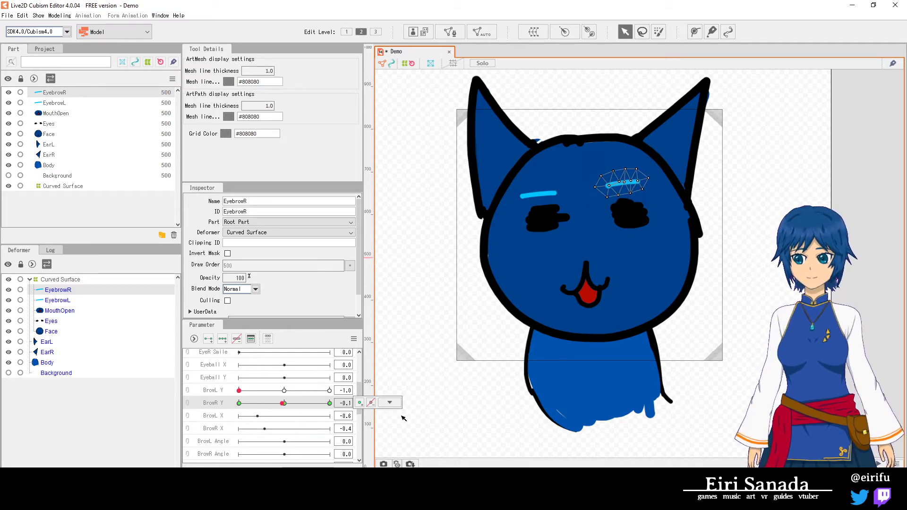
left_click_drag(282, 405, 284, 404)
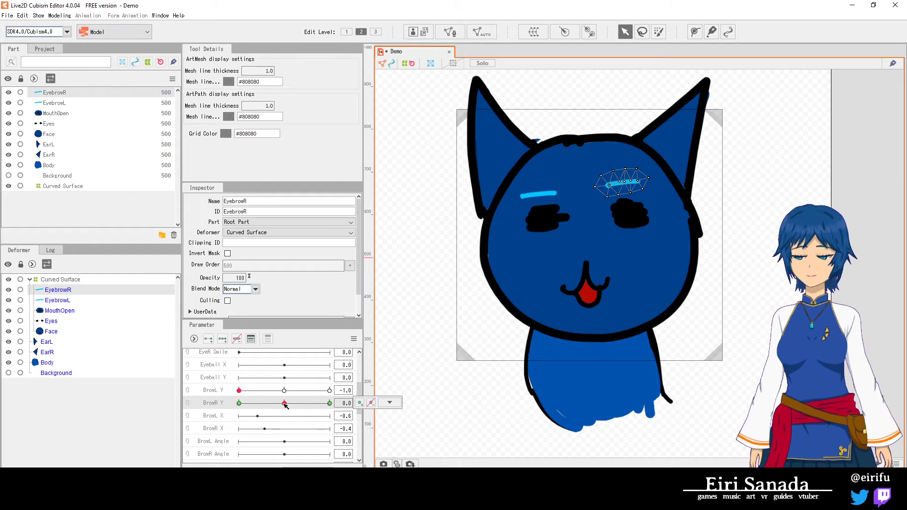
- Set BrowR Y to -1.0, view its key values in Value Adjustment and close it without changes
left_click(389, 403)
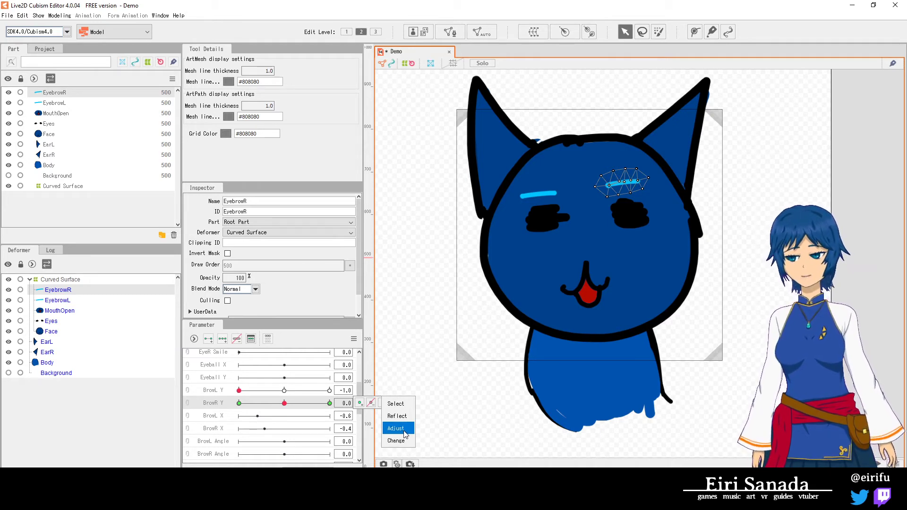
left_click(239, 402)
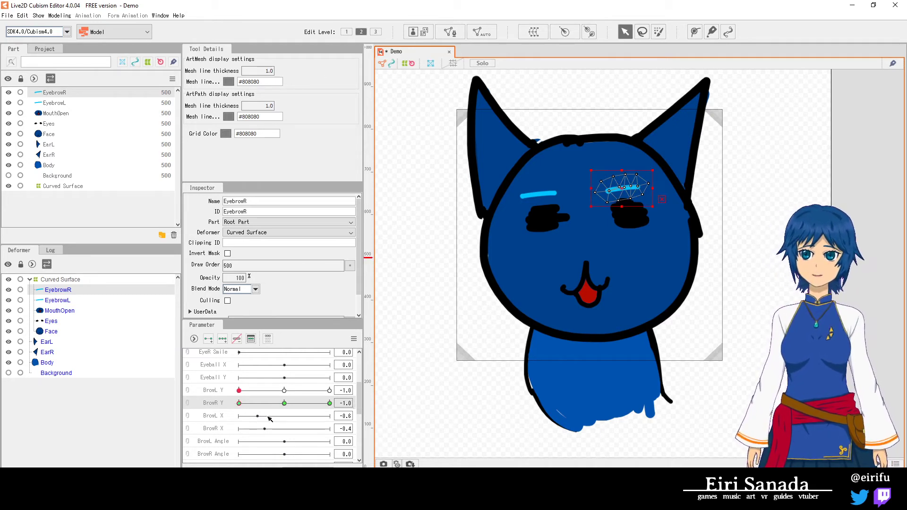
left_click(343, 403)
left_click(402, 433)
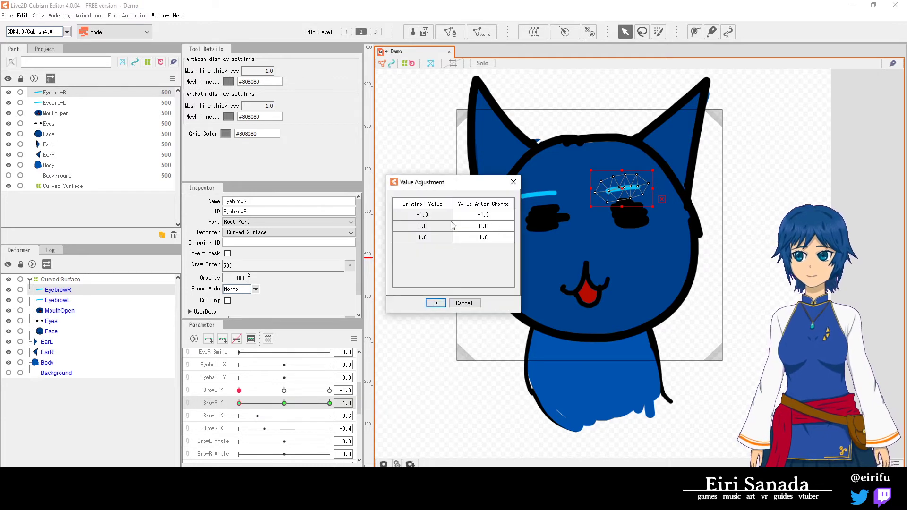
left_click(464, 302)
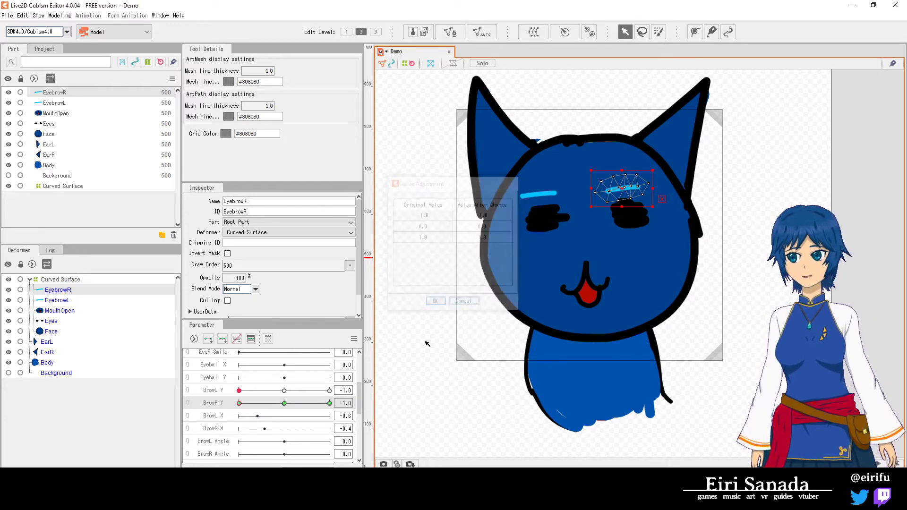
- View the Change Parameter options for BrowR Y and cancel without reassigning it
left_click(344, 402)
left_click(398, 445)
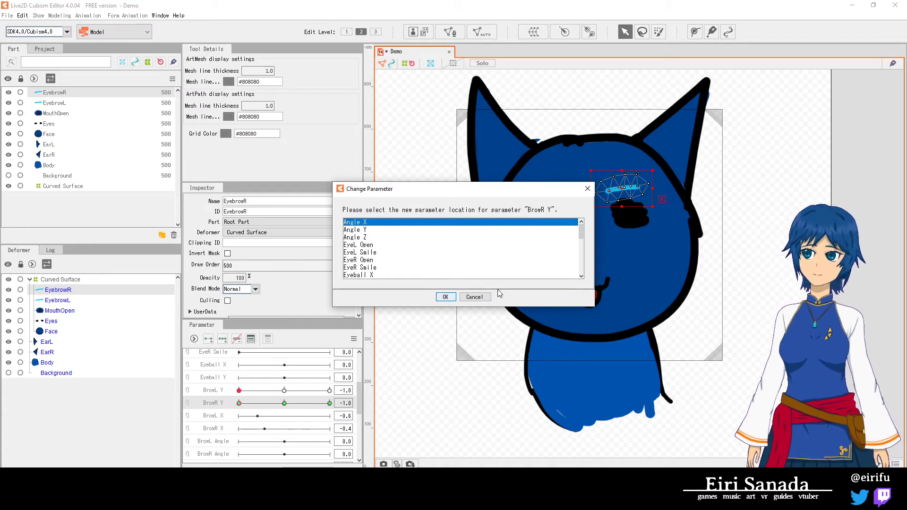
left_click(474, 296)
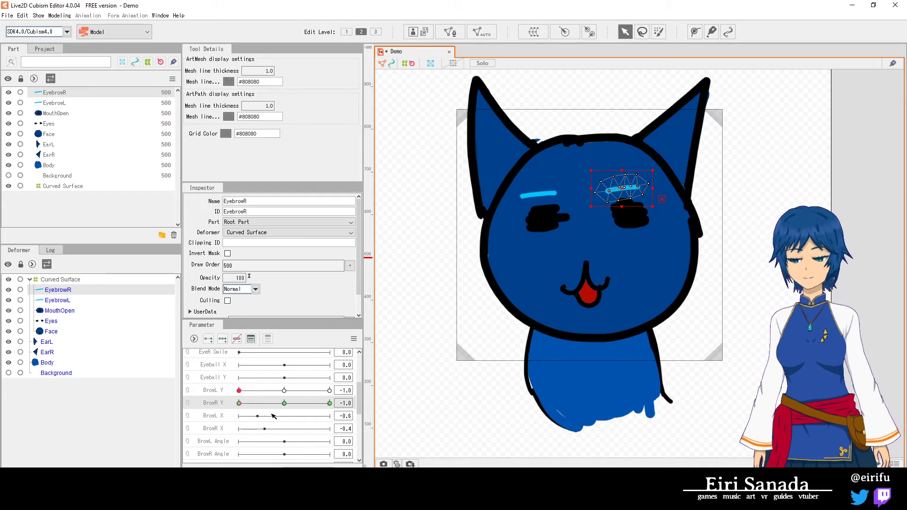
- Look through the parameter list from the eye and brow parameters to Mouth Open, and return to the Angle parameters
left_click_drag(359, 401, 316, 413)
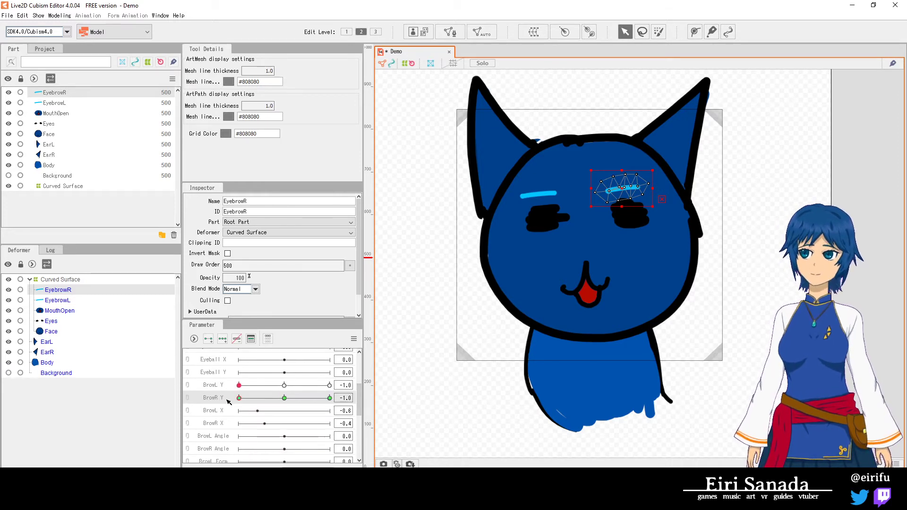
scroll(227, 402, "up", 2)
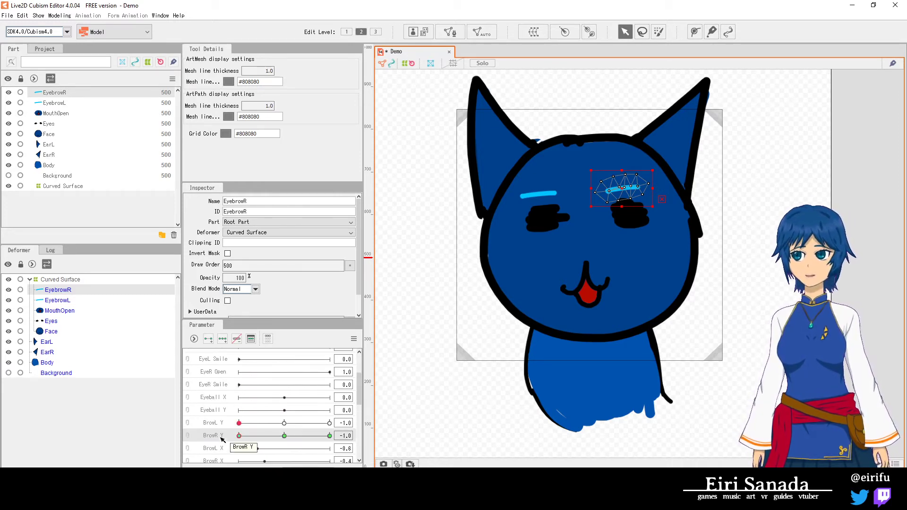
scroll(227, 411, "down", 2)
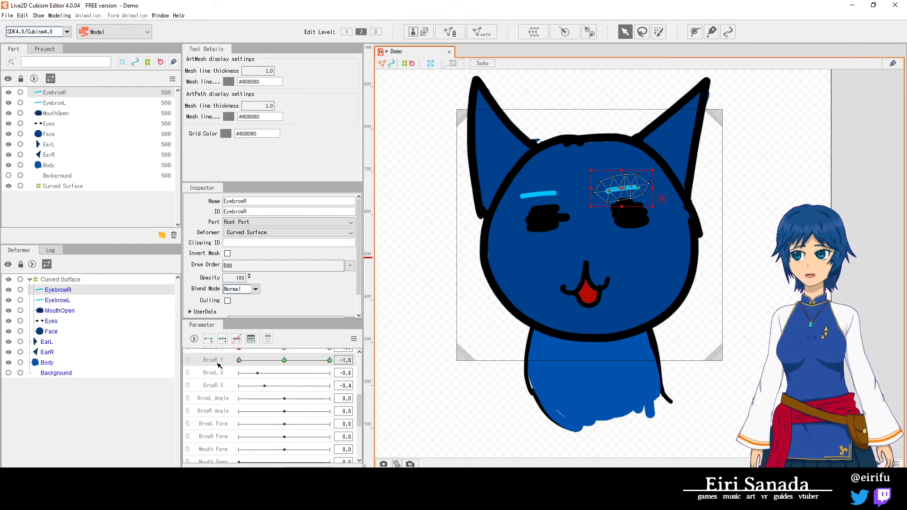
scroll(220, 394, "up", 1)
scroll(225, 399, "down", 1)
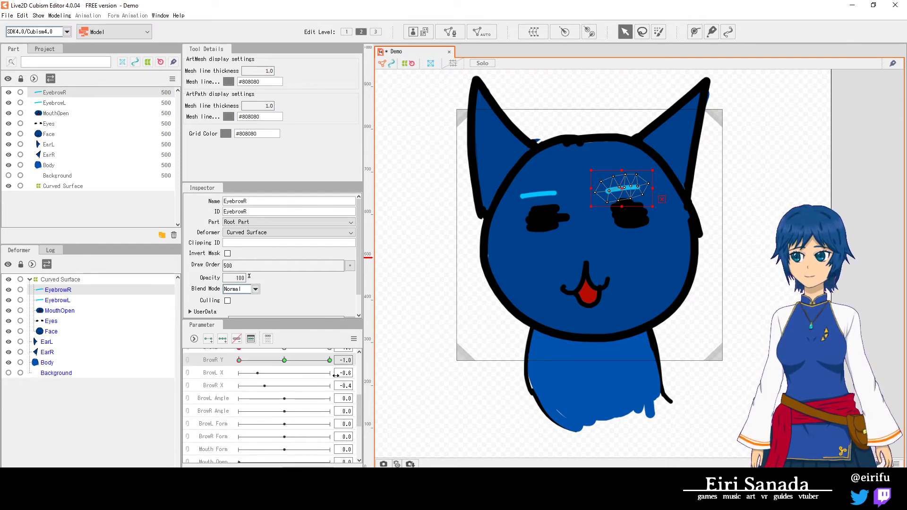
scroll(203, 426, "down", 1)
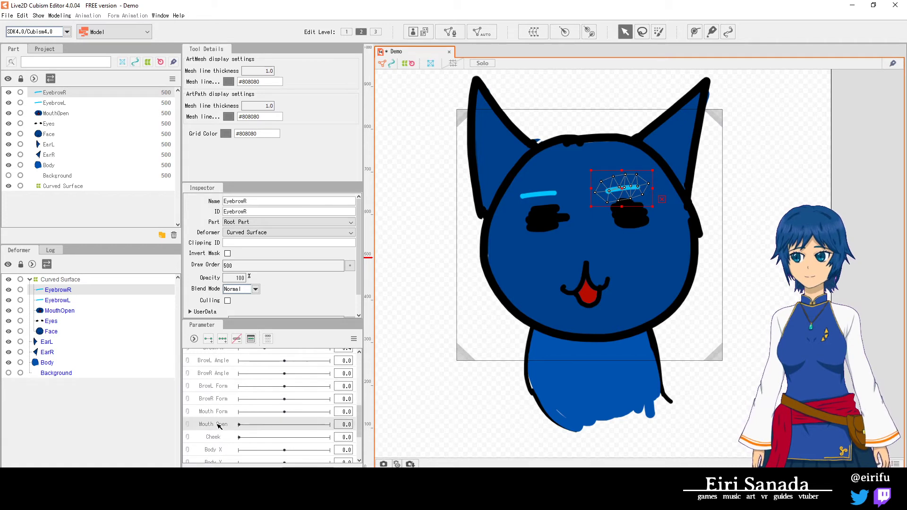
left_click_drag(242, 425, 248, 425)
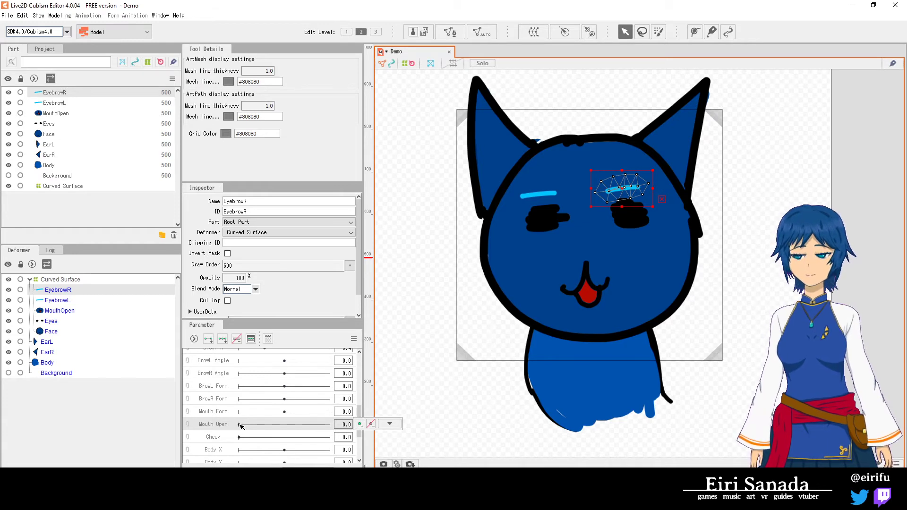
scroll(227, 413, "up", 5)
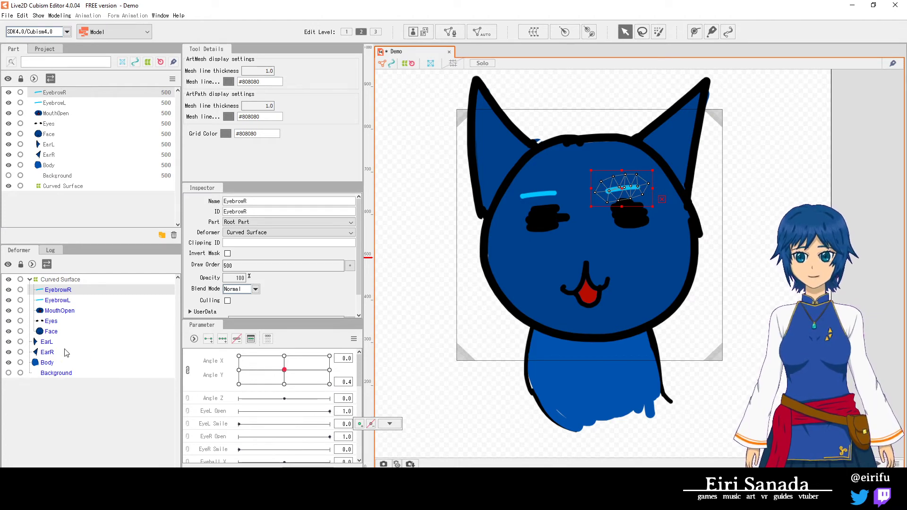
- Add three keys to the EarL mesh on both the Angle X and Angle Y parameters
left_click(47, 341)
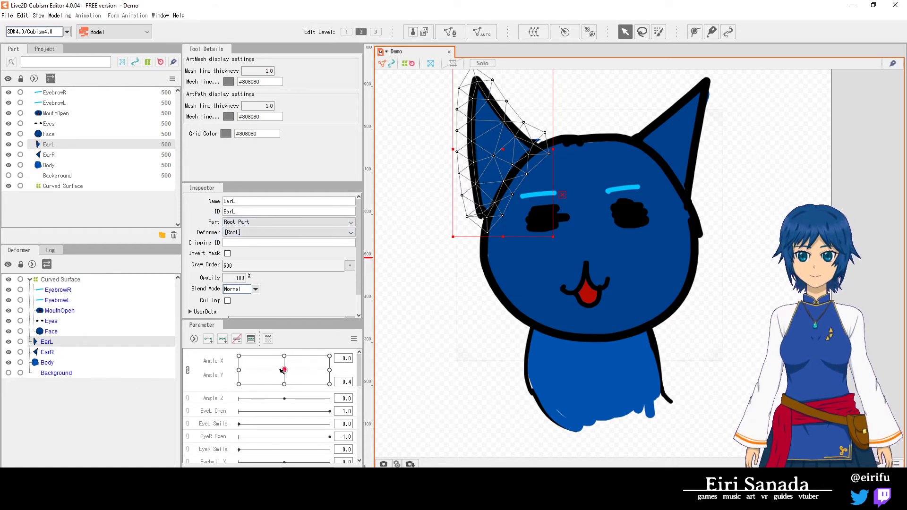
mouse_move(282, 371)
left_mouse_down()
mouse_move(329, 370)
mouse_move(255, 370)
mouse_move(325, 366)
mouse_move(276, 371)
mouse_move(302, 370)
mouse_move(285, 372)
left_mouse_up()
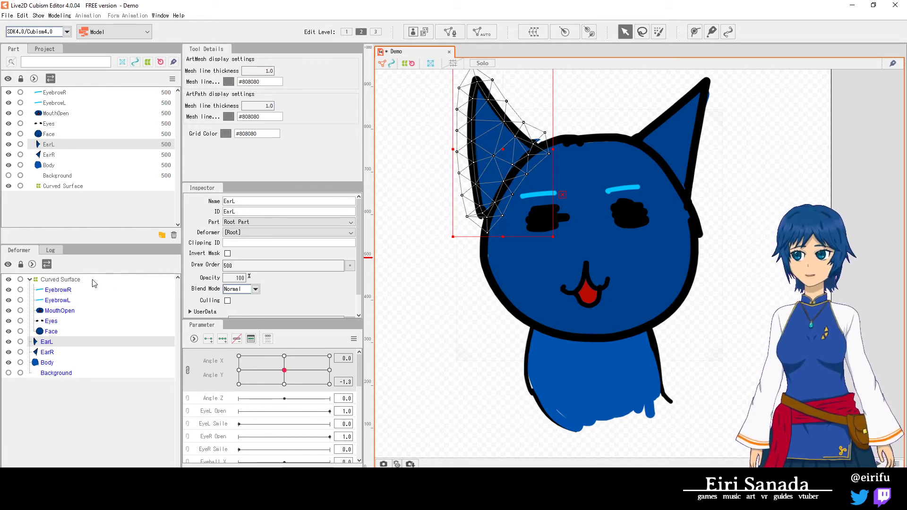
left_click(74, 280)
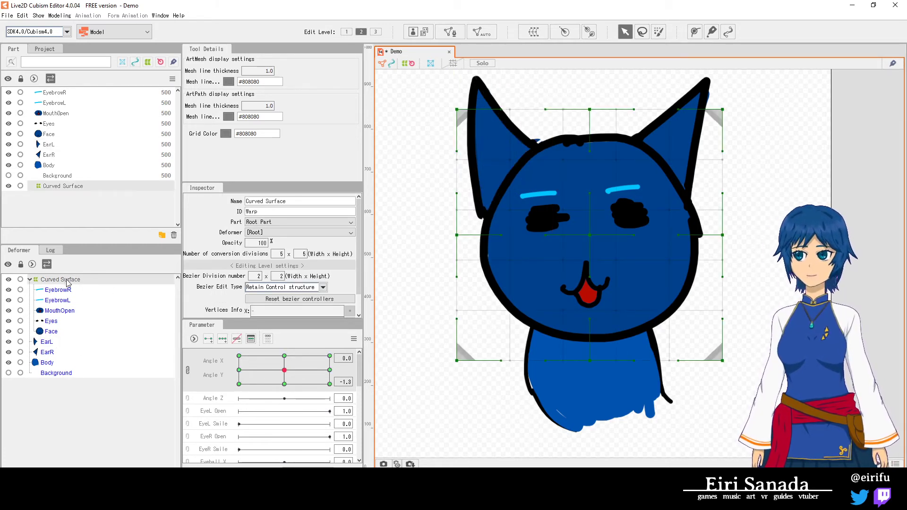
left_click(44, 343)
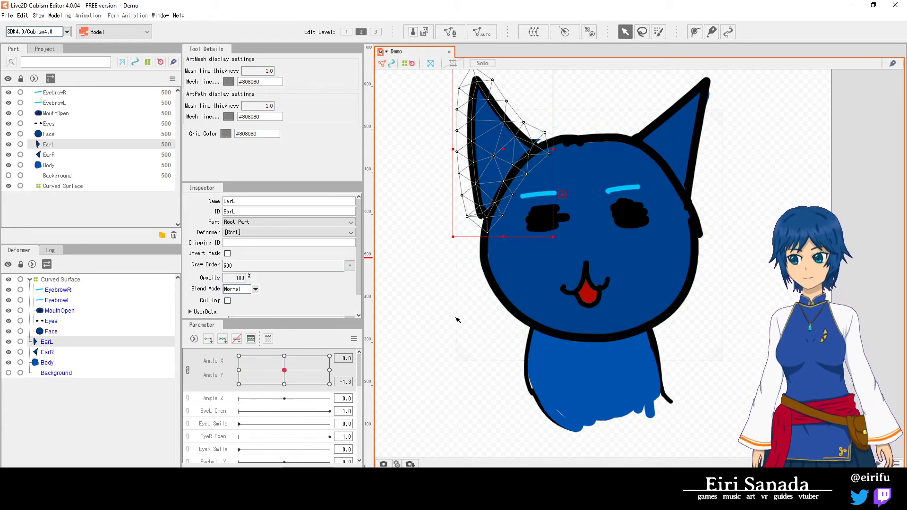
left_click(285, 373)
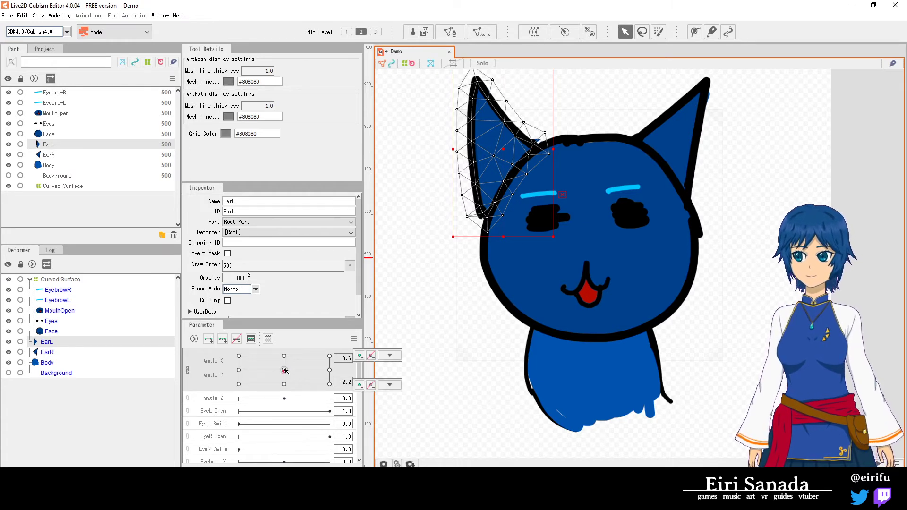
left_click_drag(285, 370, 283, 370)
left_click(222, 340)
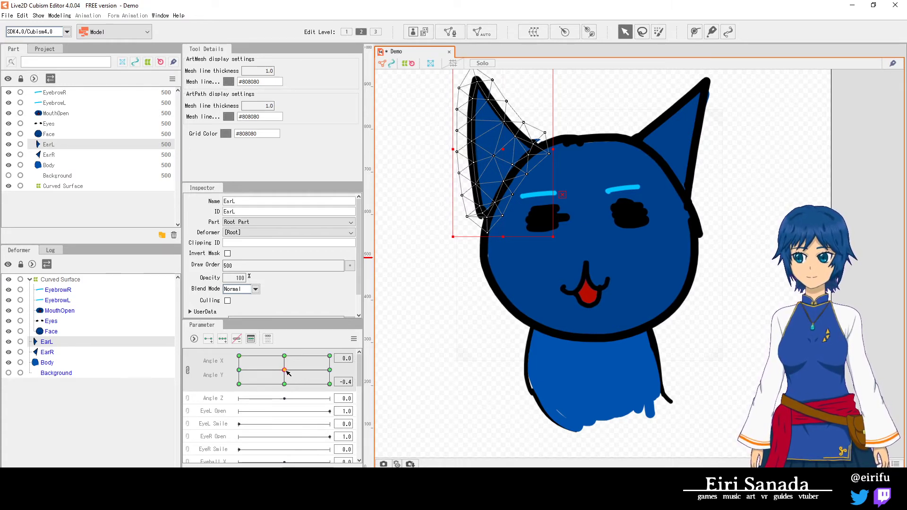
- Set Angle X to -30 with Angle Y at 0 and shift the EarL mesh slightly inward, toward the head's centre
left_click(287, 373)
left_click_drag(285, 370, 239, 370)
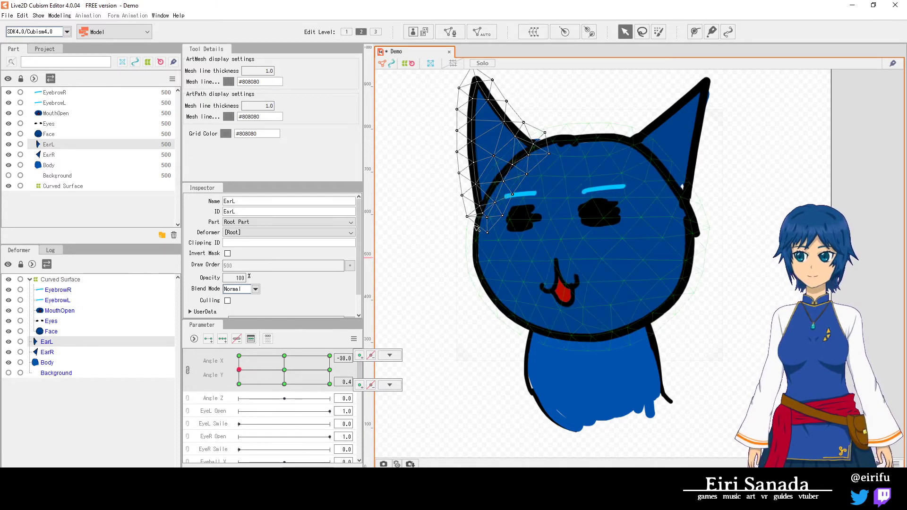
left_click(505, 161)
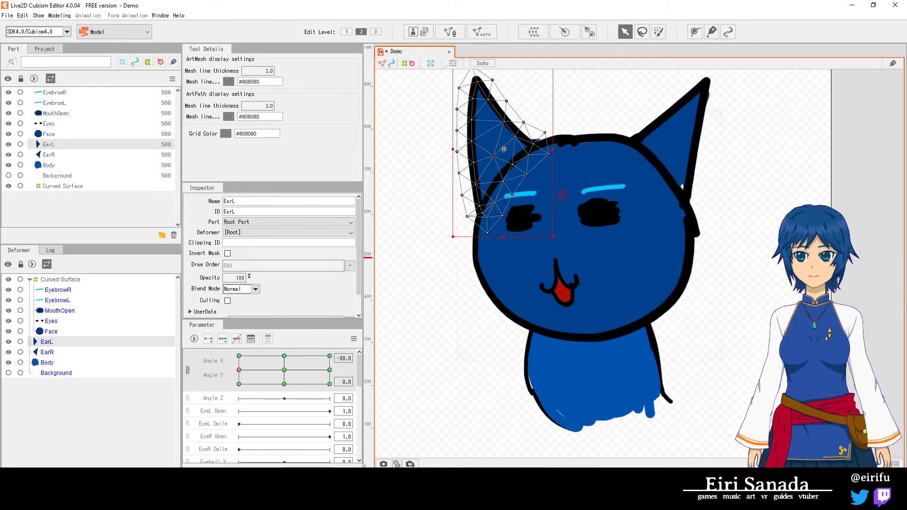
left_click_drag(504, 149, 516, 149)
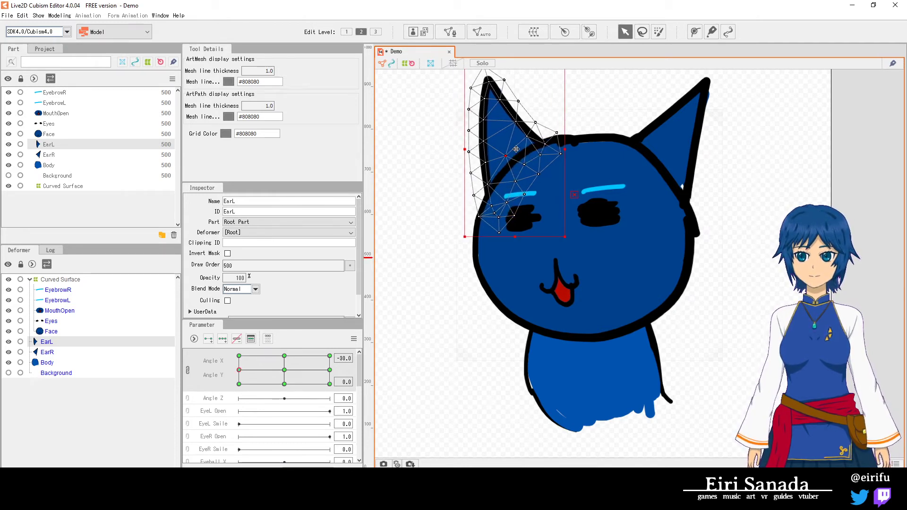
- Set Angle X to 30 with Angle Y at 0 and shift the EarL mesh slightly toward the head's centre
left_click_drag(284, 371, 330, 369)
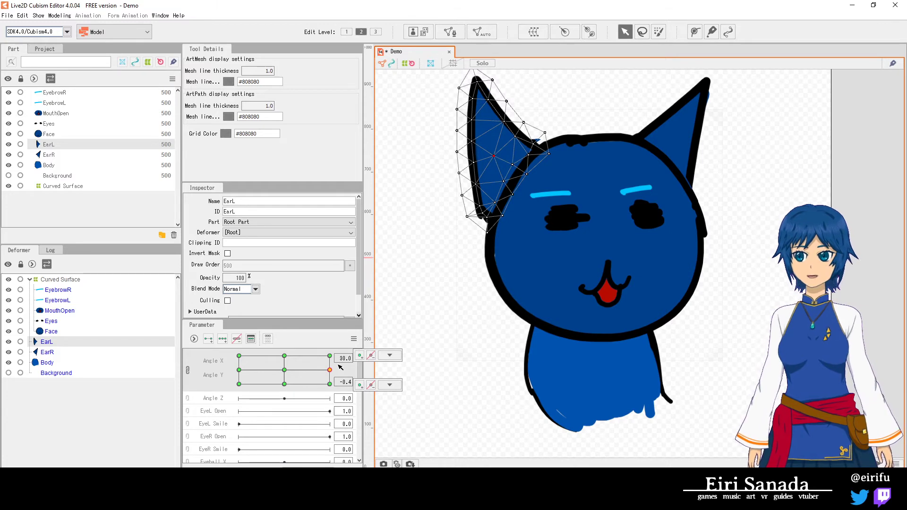
left_click(389, 355)
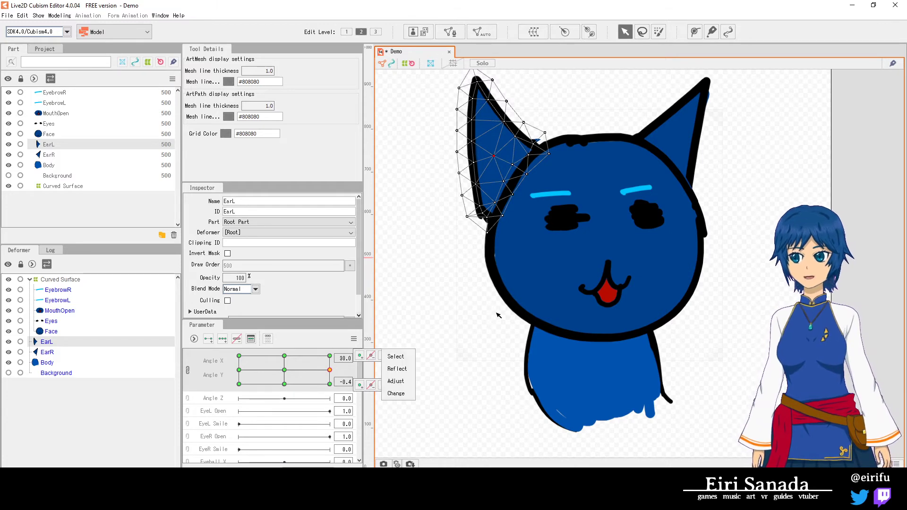
left_click(494, 157)
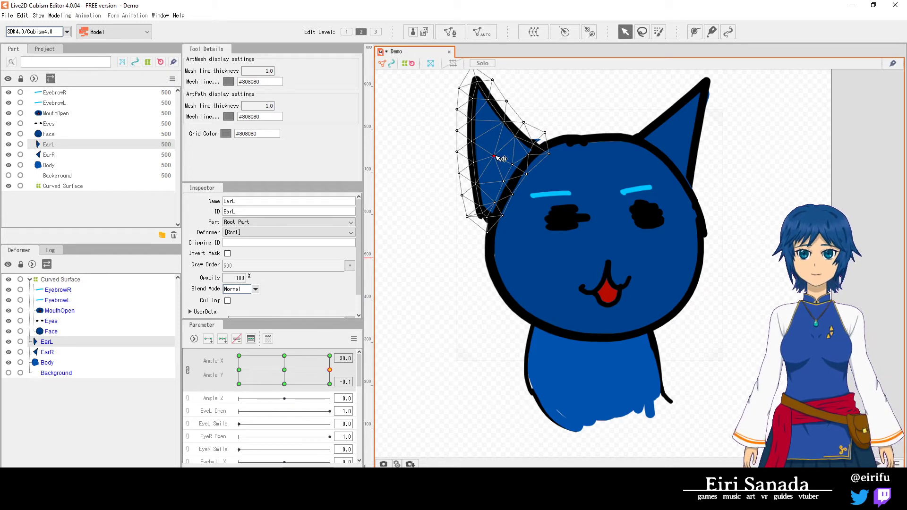
left_click_drag(508, 152, 500, 202)
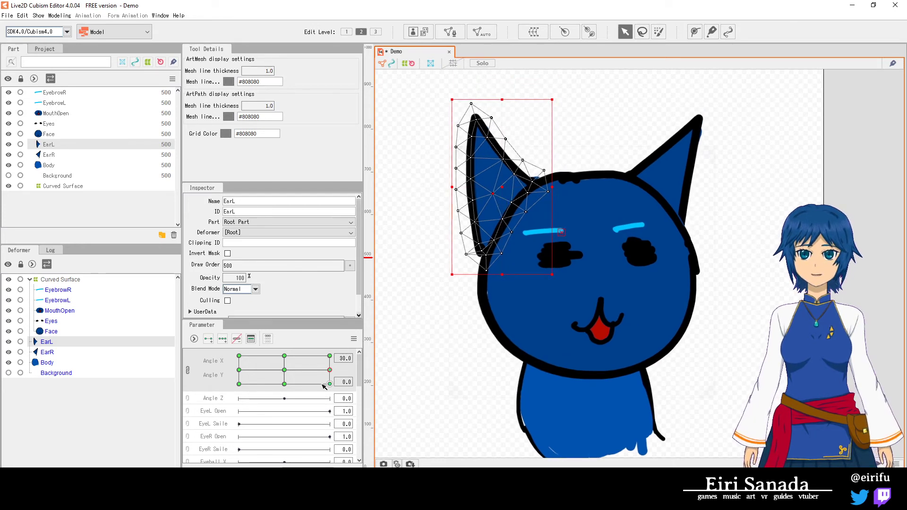
- Add three keys to EarR on Angle X and Angle Y, and shift its mesh slightly inward at Angle X -30 and 30
left_click_drag(286, 373, 239, 370)
left_click(72, 352)
left_click(223, 339)
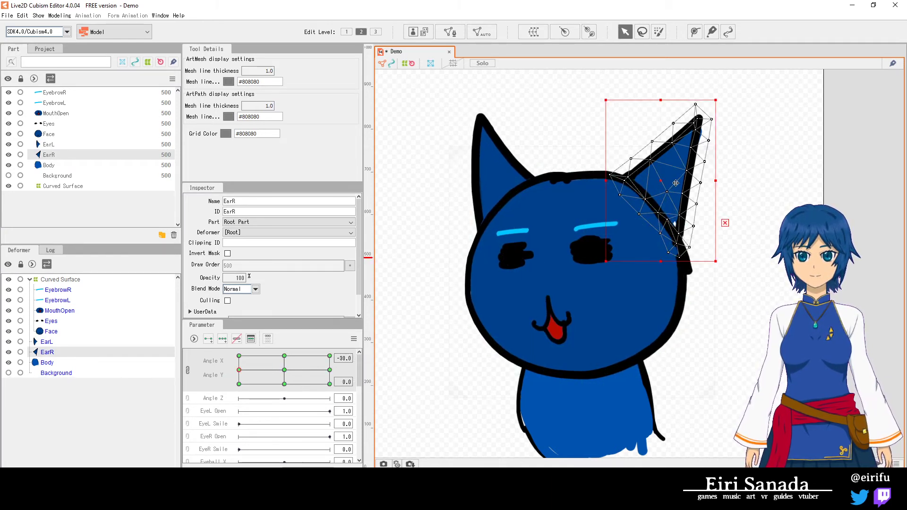
left_click_drag(663, 180, 656, 180)
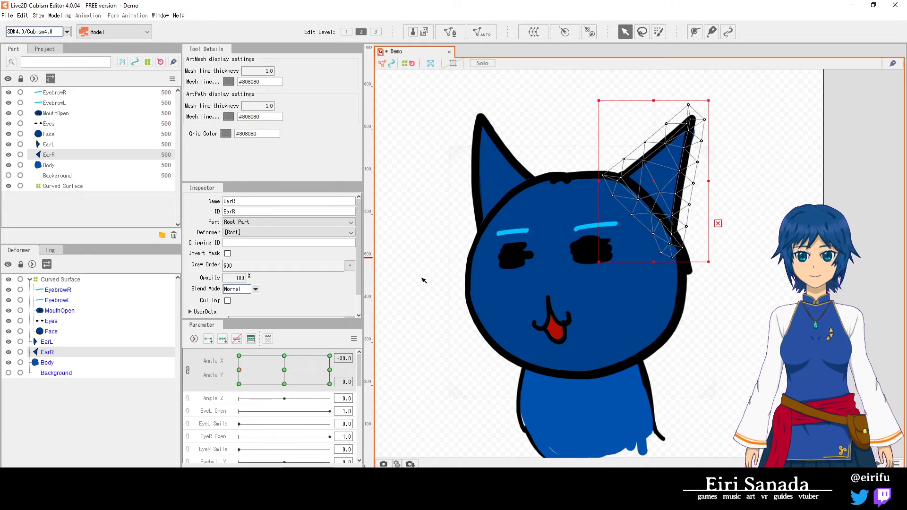
left_click_drag(238, 370, 329, 371)
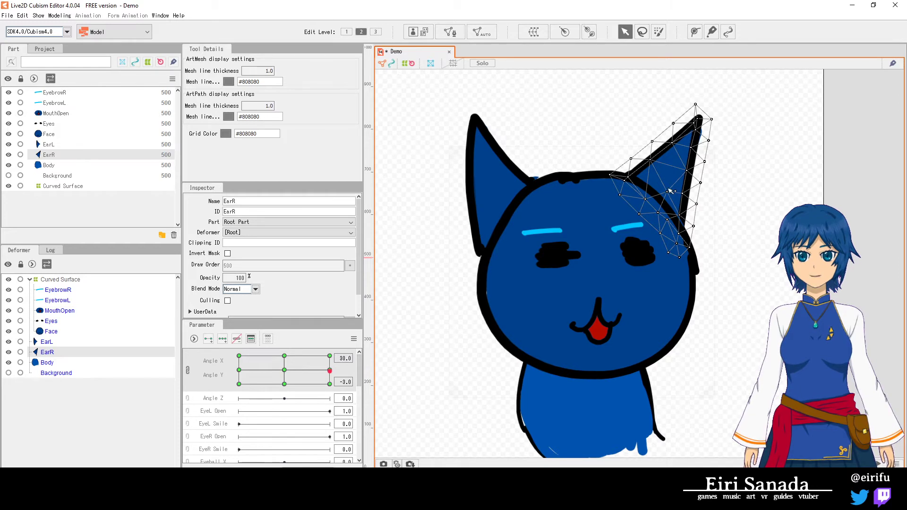
left_click_drag(668, 179, 657, 182)
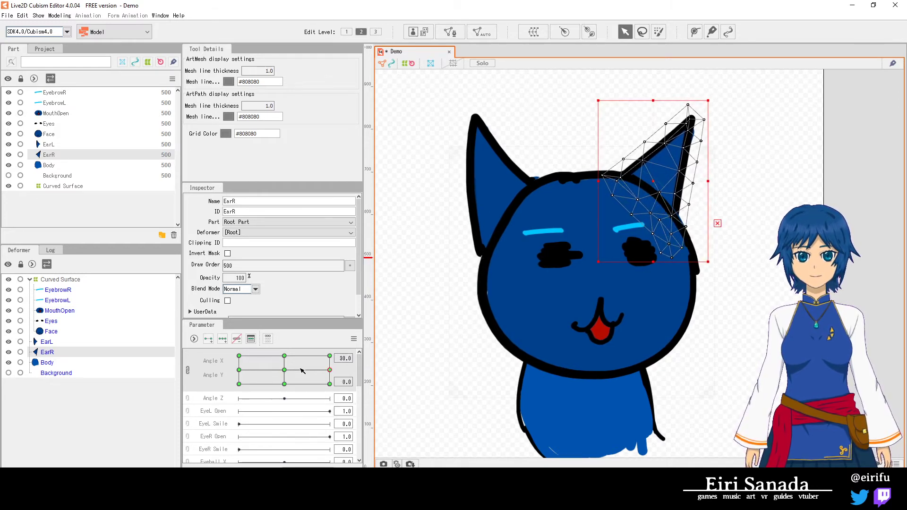
- With Angle X at 0 and Angle Y at 30, reshape the Curved Surface deformer by pulling its inner area upward to raise the facial features
left_click(61, 279)
left_click(283, 373)
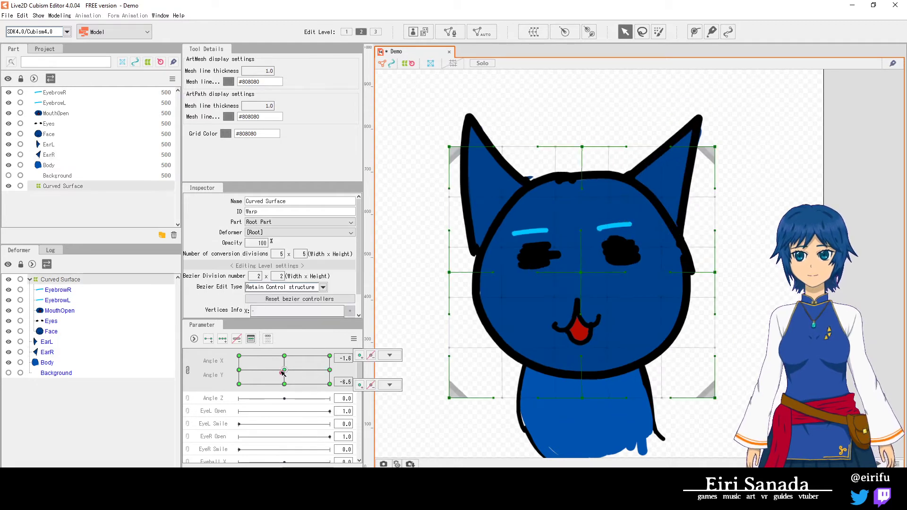
left_click_drag(282, 373, 284, 356)
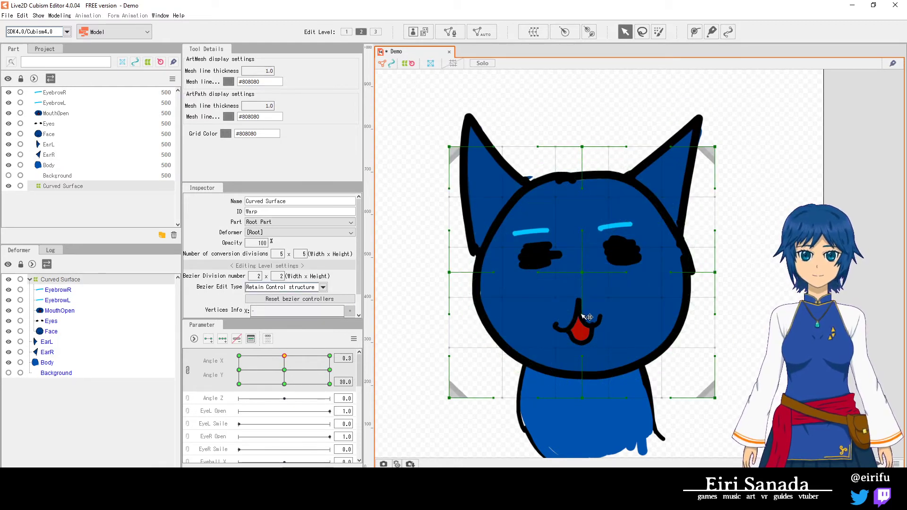
left_click_drag(581, 313, 581, 289)
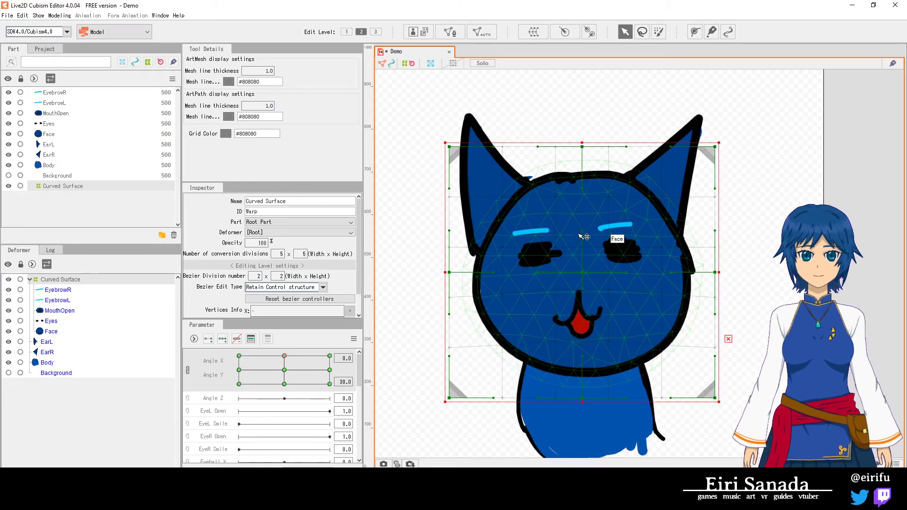
left_click_drag(584, 237, 586, 199)
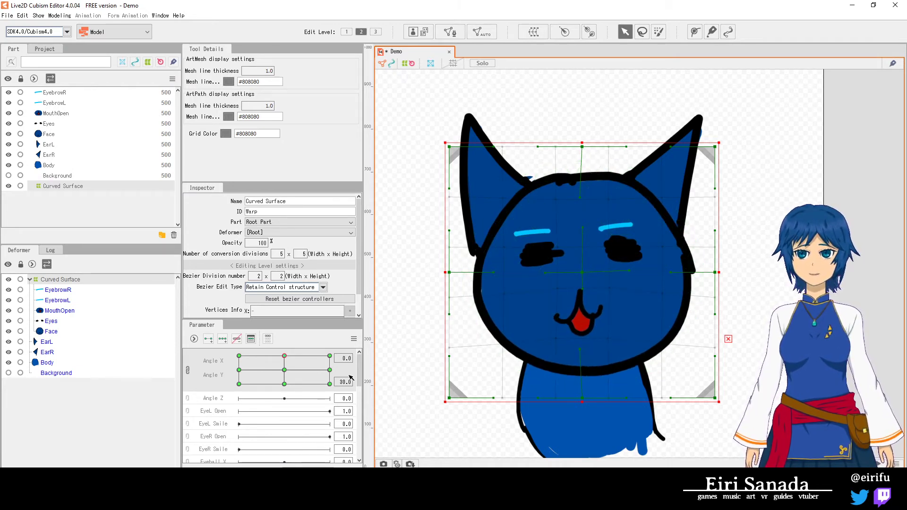
left_click_drag(283, 360, 296, 356)
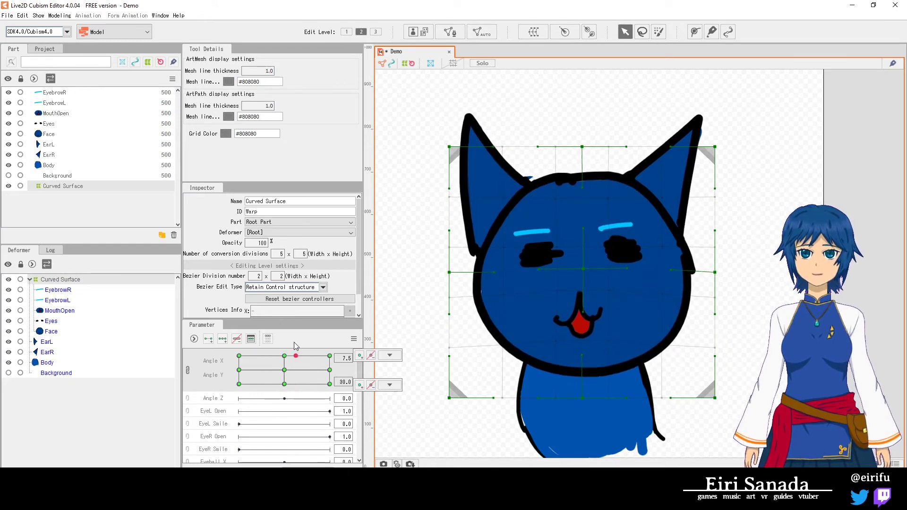
key("ctrl+z")
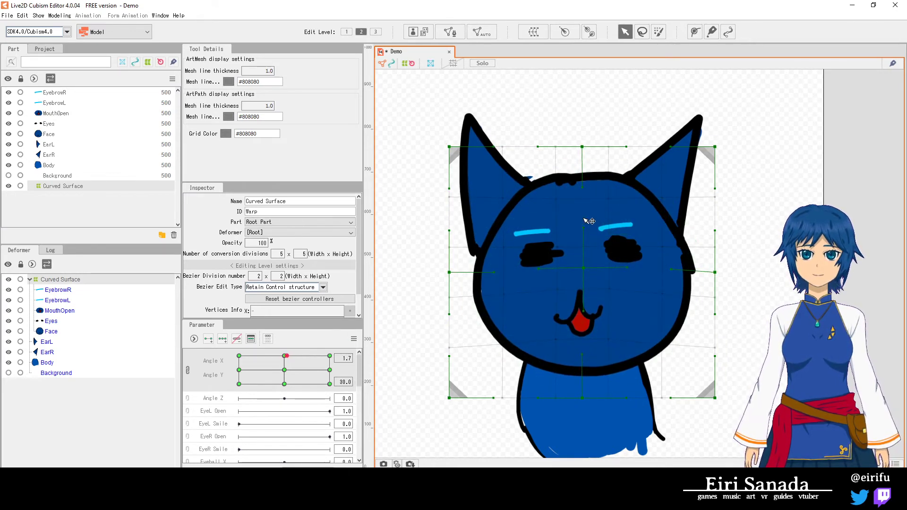
left_click(562, 247)
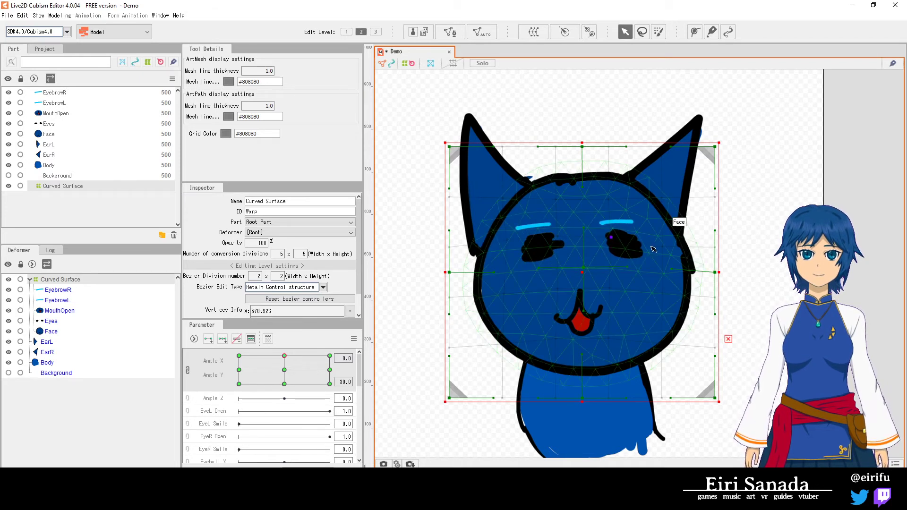
mouse_move(281, 367)
left_mouse_down()
mouse_move(293, 377)
mouse_move(286, 355)
left_mouse_up()
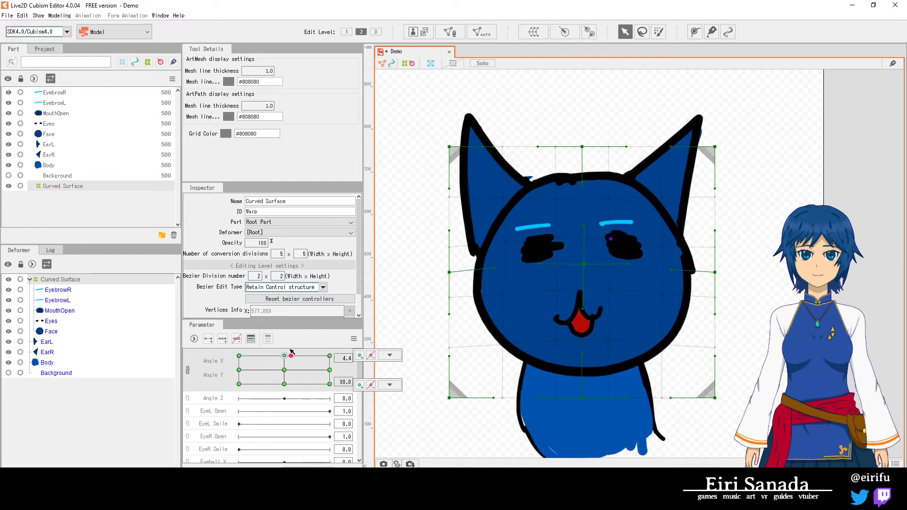
left_click(663, 242)
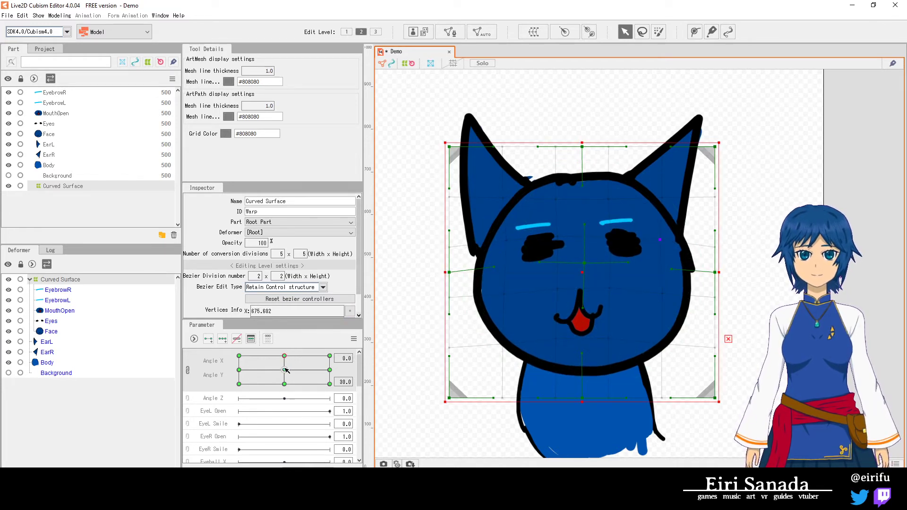
- Create a warp deformer as parent of EarL and EarR with 2 × 2 Bezier and 5 × 5 conversion divisions
left_click(46, 342)
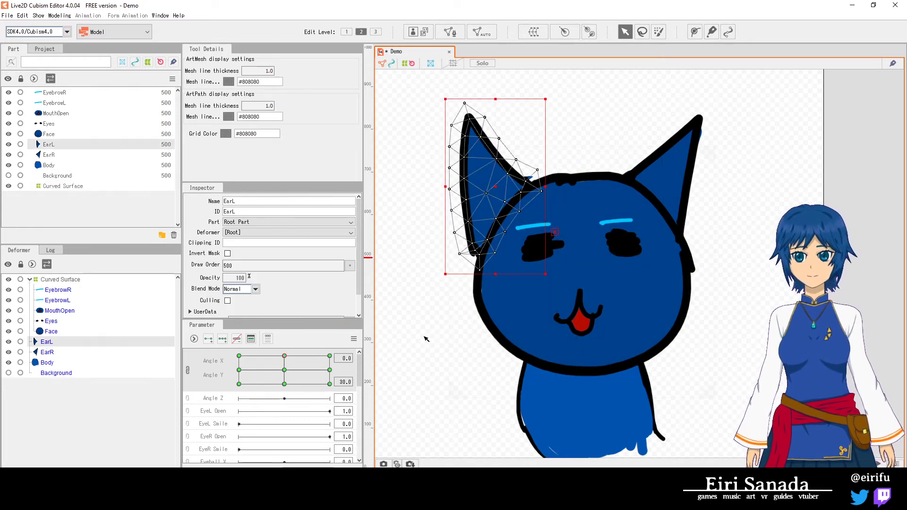
left_click(59, 355, "ctrl")
left_click(533, 31)
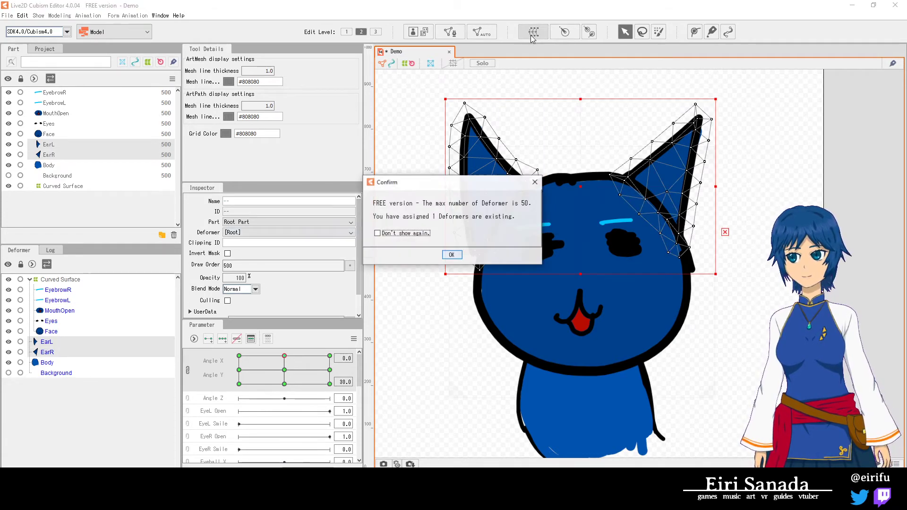
left_click(451, 255)
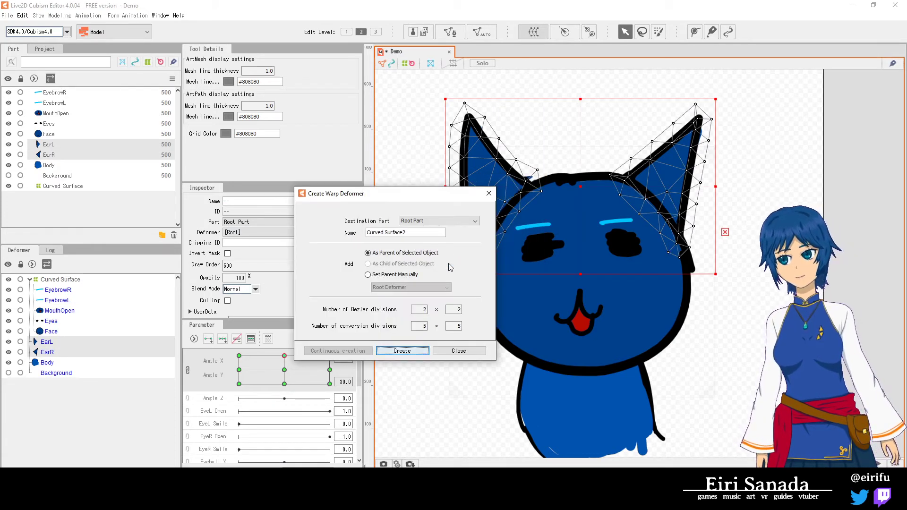
left_click(402, 351)
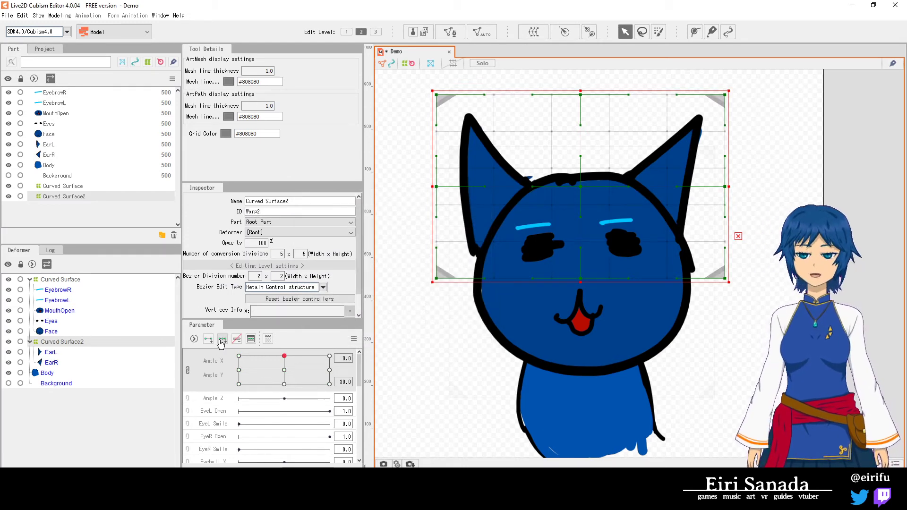
- Add three keys on Angle X and Angle Y to the ears' deformer, and shift it slightly downward at Angle X 0, Angle Y 30
mouse_move(284, 355)
left_mouse_down()
mouse_move(279, 373)
mouse_move(292, 370)
mouse_move(282, 343)
left_mouse_up()
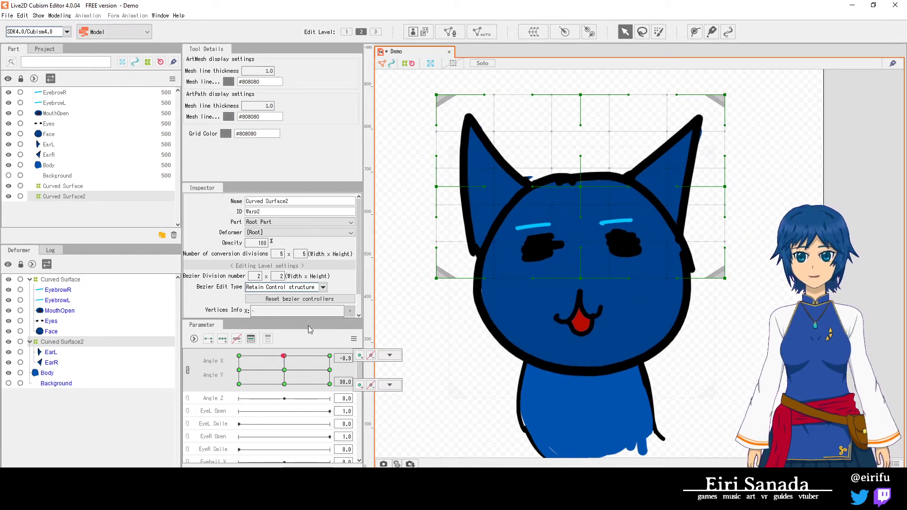
left_click(584, 189)
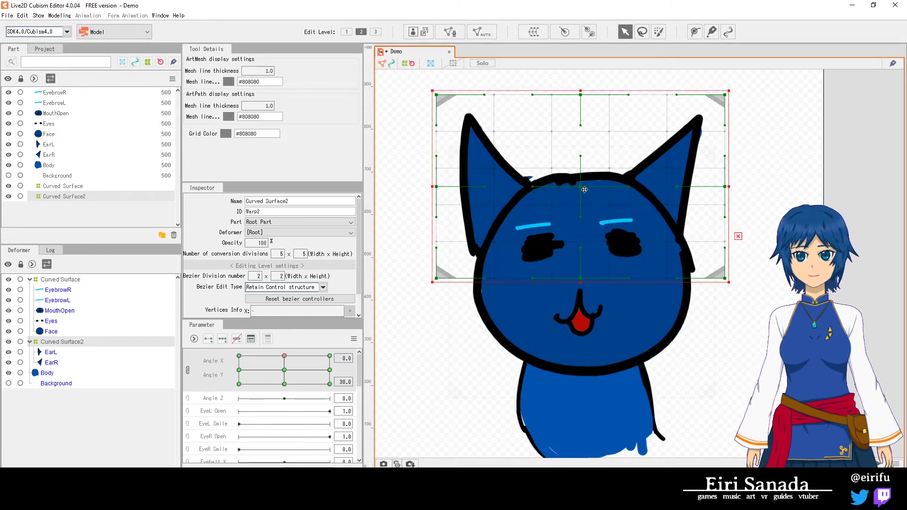
left_click_drag(584, 189, 585, 197)
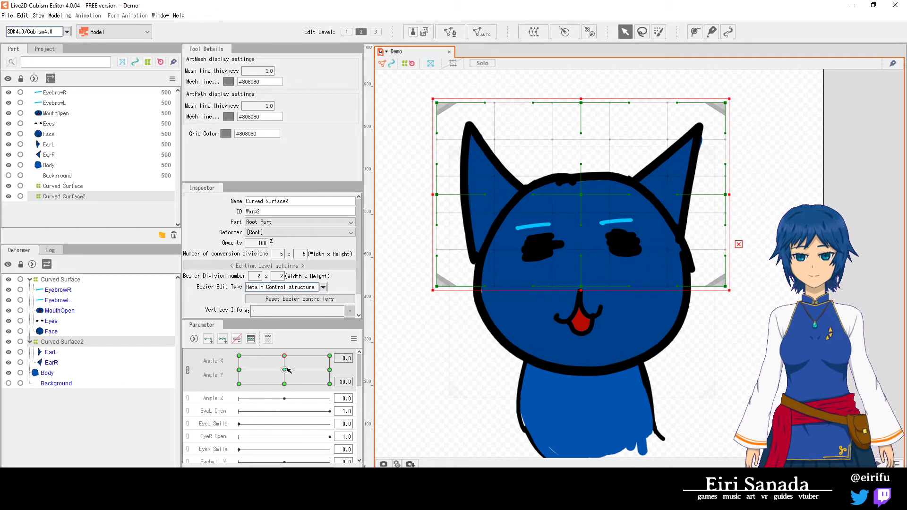
- Unlink Angle X from Angle Y and delete the Angle Y keys from both EarL and EarR
left_click_drag(278, 370, 246, 373)
left_click(62, 353)
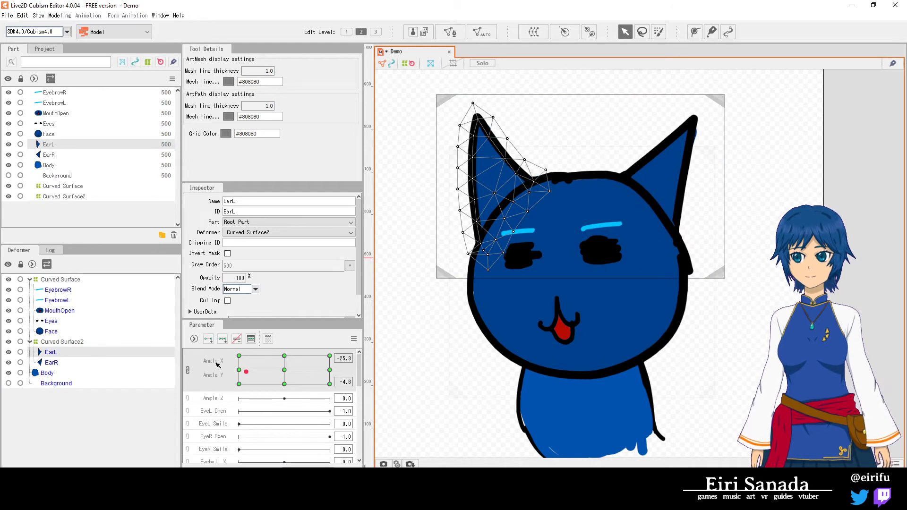
left_click(67, 343)
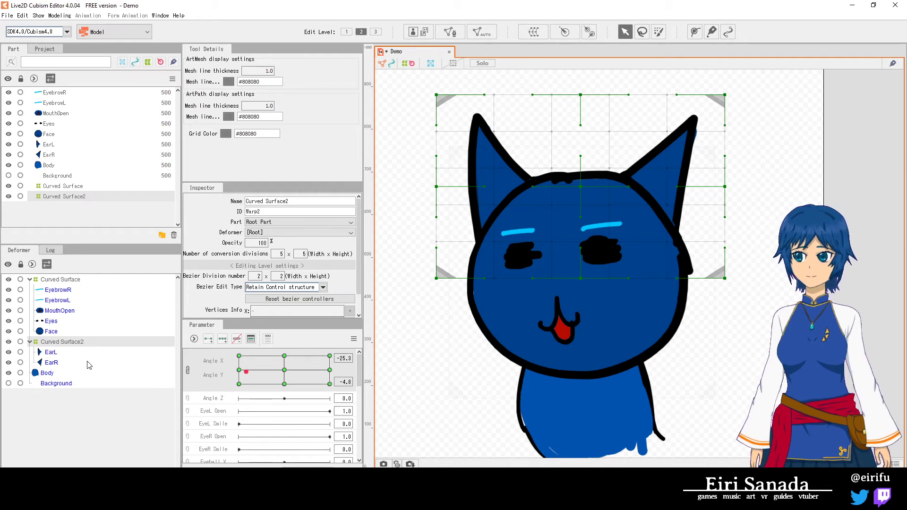
left_click(51, 353)
left_click(188, 370)
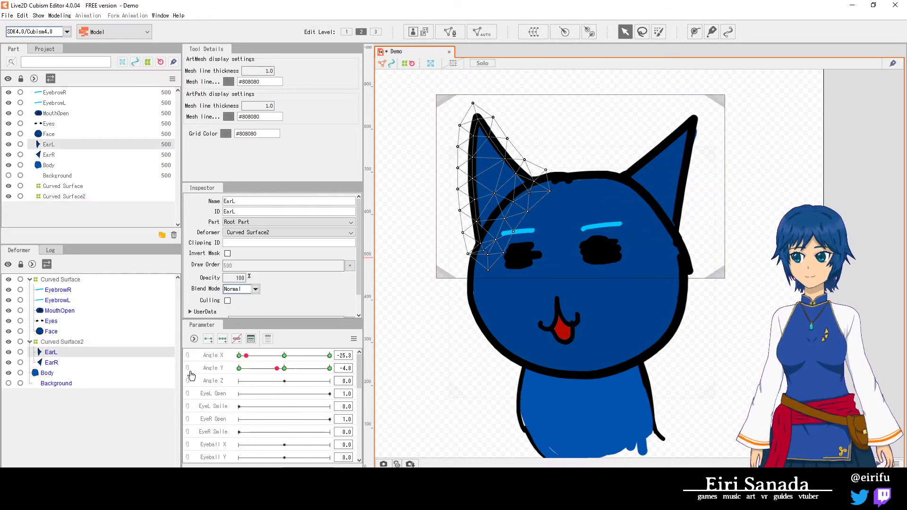
left_click(217, 368)
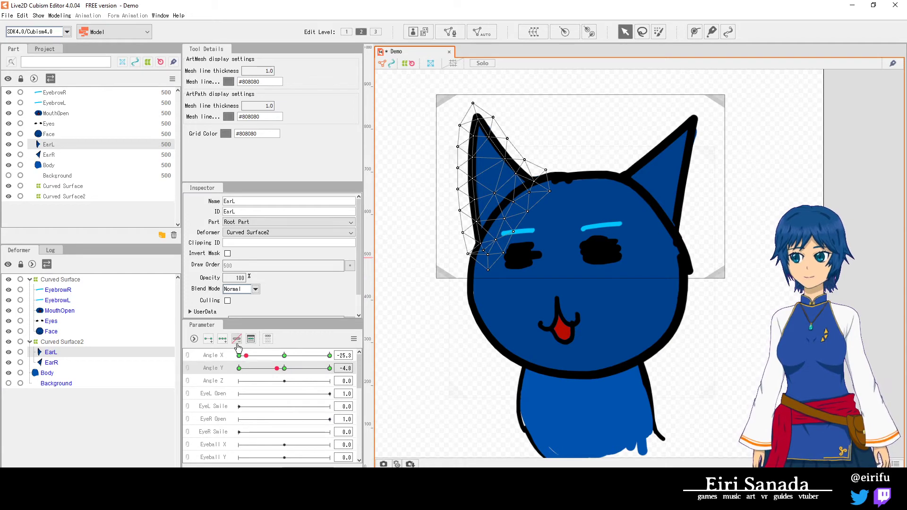
left_click(51, 362)
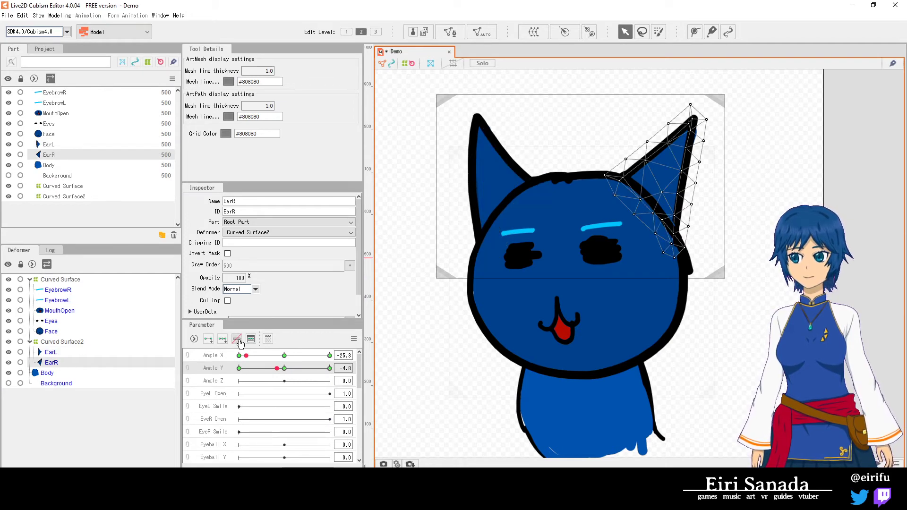
left_click(61, 342)
left_click(51, 362)
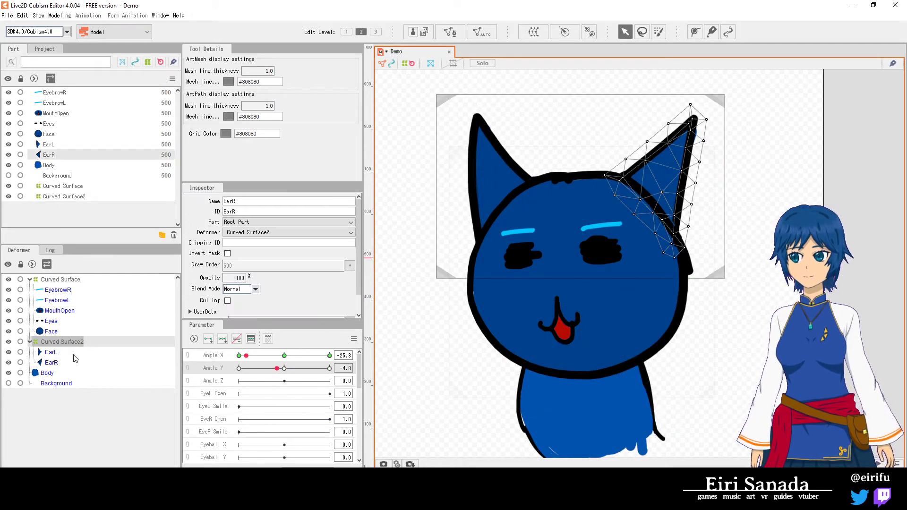
left_click(53, 353)
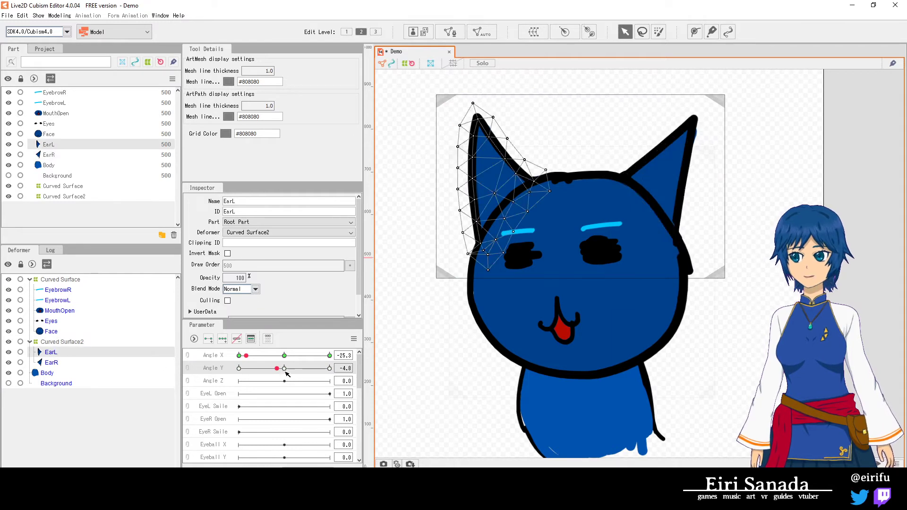
- Link Angle X with Angle Y and preview how the ears follow the head turn at Angle X -30
left_click(188, 360)
left_click_drag(281, 371, 230, 359)
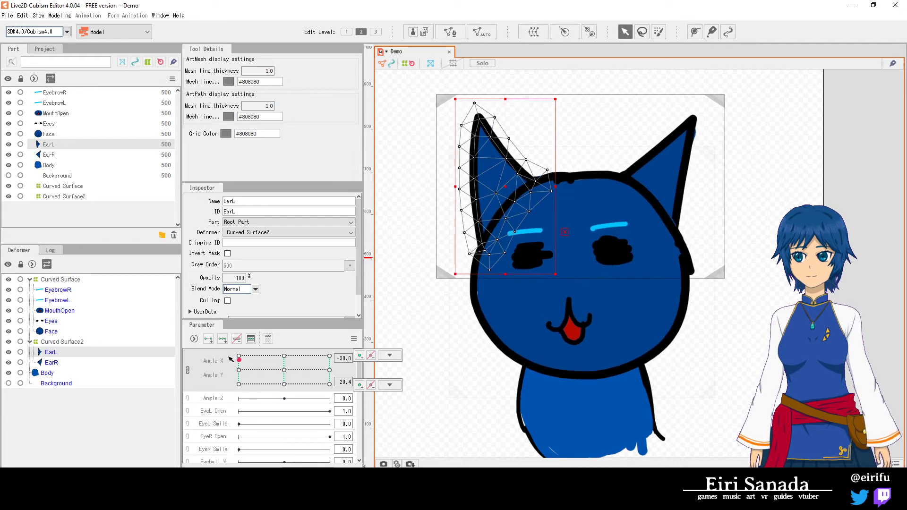
mouse_move(289, 361)
left_mouse_down()
mouse_move(293, 372)
mouse_move(285, 356)
mouse_move(232, 355)
mouse_move(235, 374)
mouse_move(284, 369)
left_mouse_up()
- Unlink Angle X from Angle Y, key EarL and EarR on Angle Y again, and delete their Curved Surface2 parent deformer
left_click(80, 362)
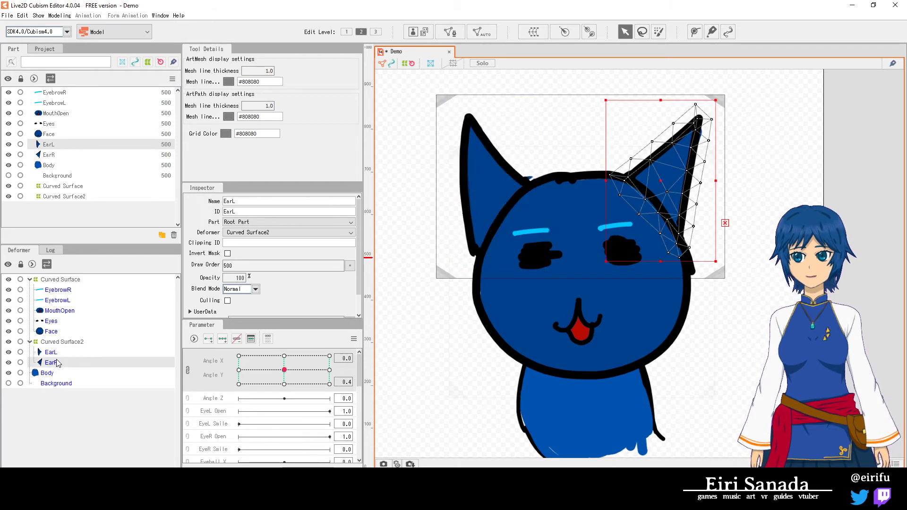
left_click(59, 352)
left_click(190, 371)
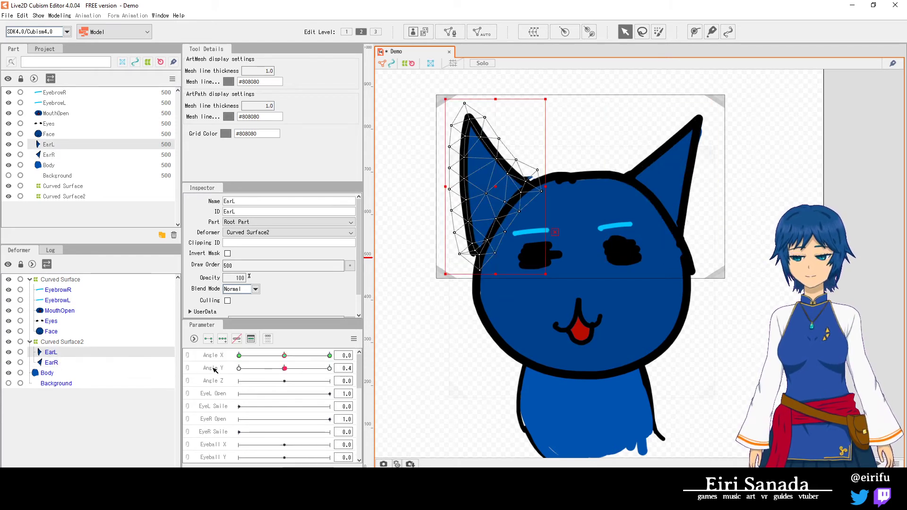
left_click(84, 364)
left_click(73, 343)
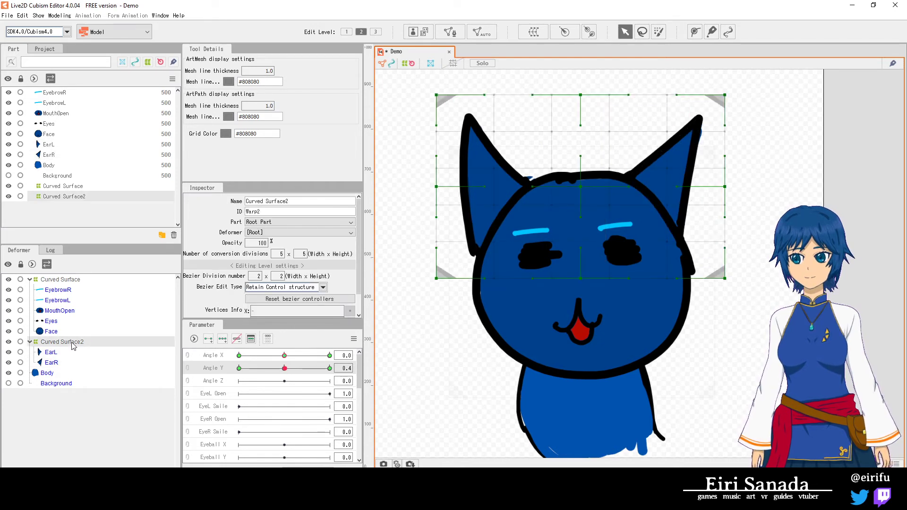
key("Delete")
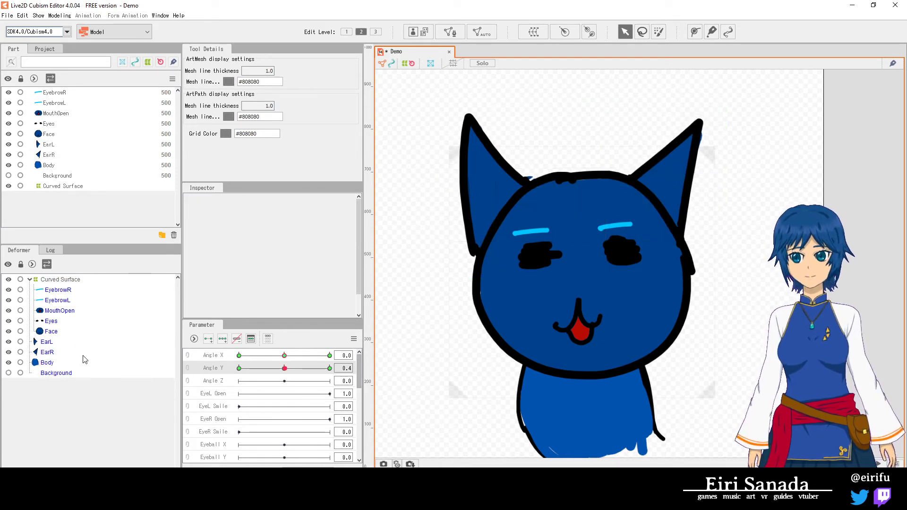
- Link Angle X with Angle Y, and shift the EarL mesh slightly upward at Angle X 0, Angle Y -30
left_click(68, 348)
left_click(187, 356)
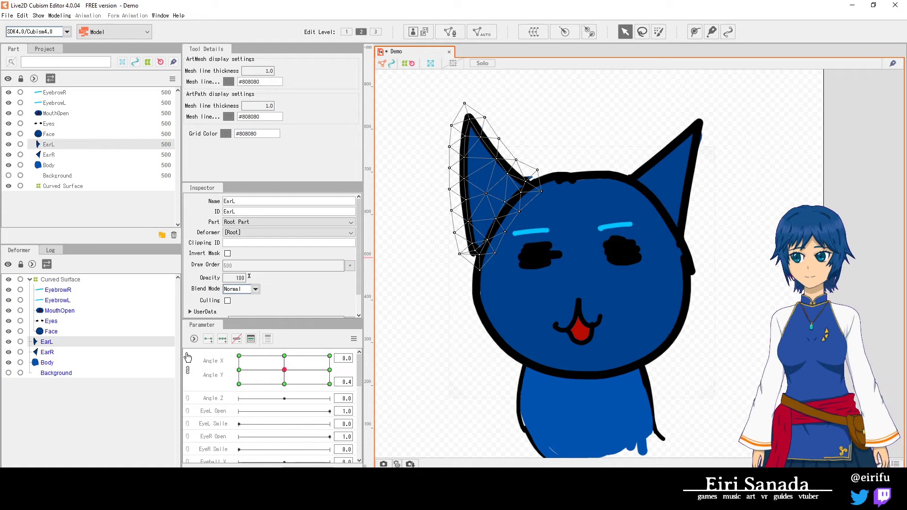
left_click_drag(284, 372, 287, 390)
left_click(83, 352)
left_click(92, 343)
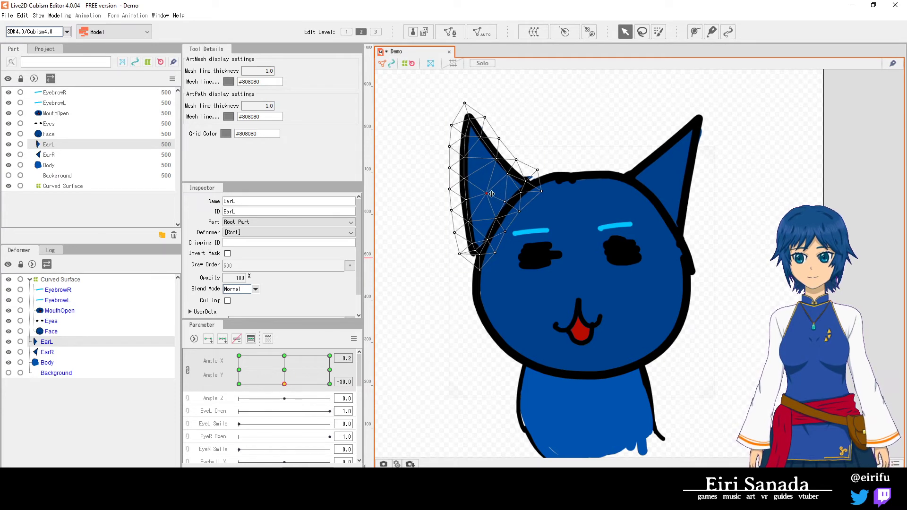
left_click_drag(492, 193, 496, 186)
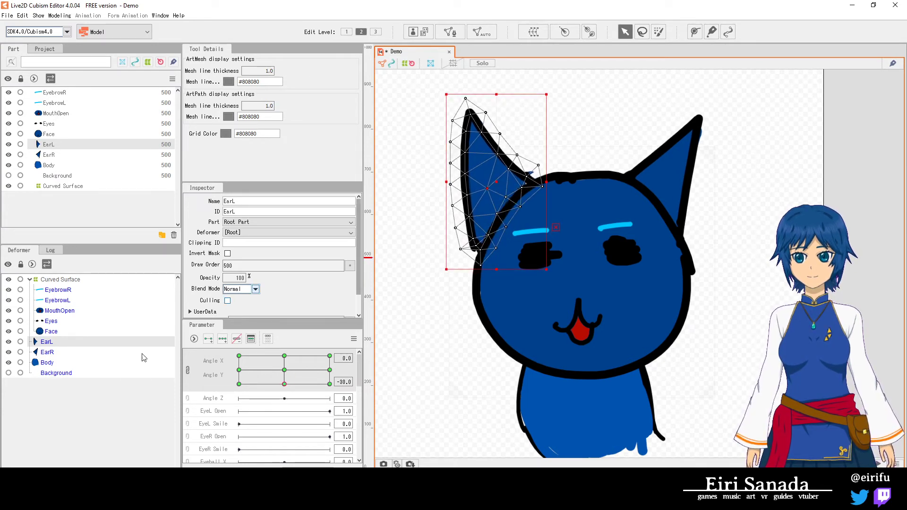
- Synthesize the corner keys of EarL for the linked Angle X and Angle Y parameters
right_click(350, 359)
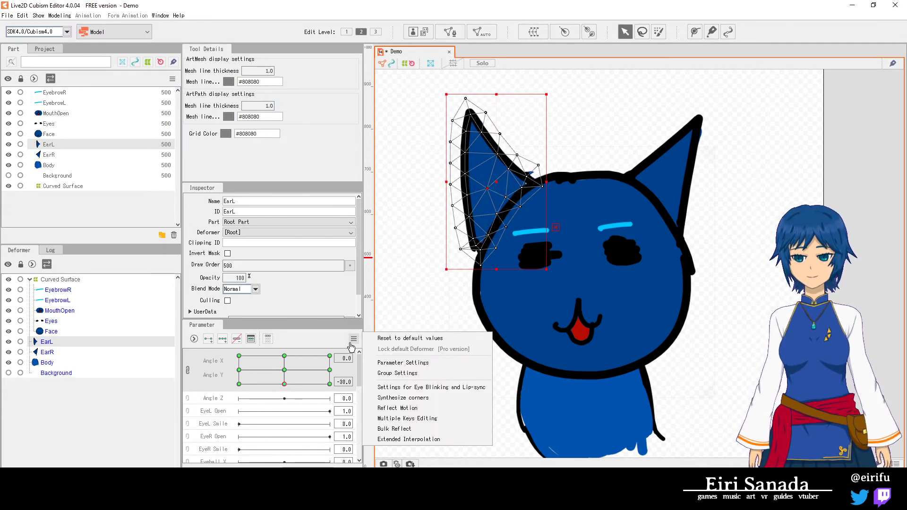
left_click(427, 399)
left_click(435, 303)
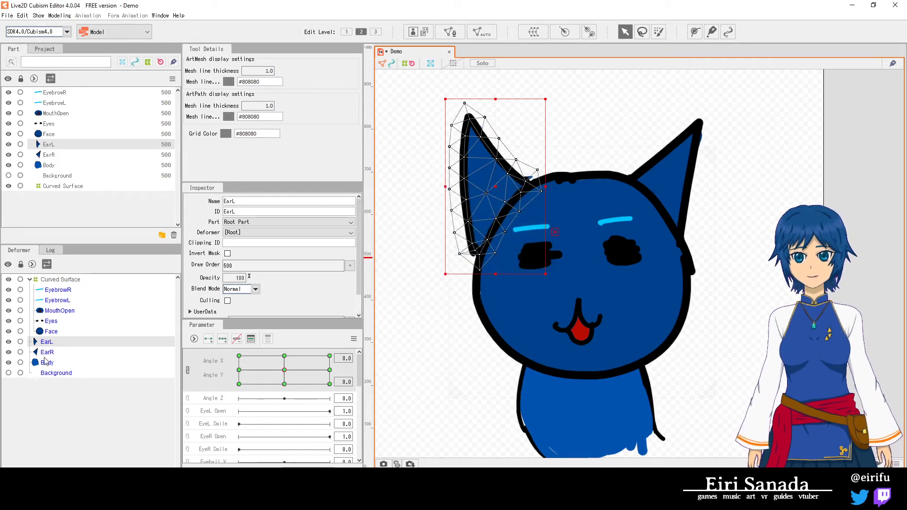
- Synthesize the corner keys of EarR for the linked Angle X and Angle Y parameters
left_click(47, 351)
left_click(353, 338)
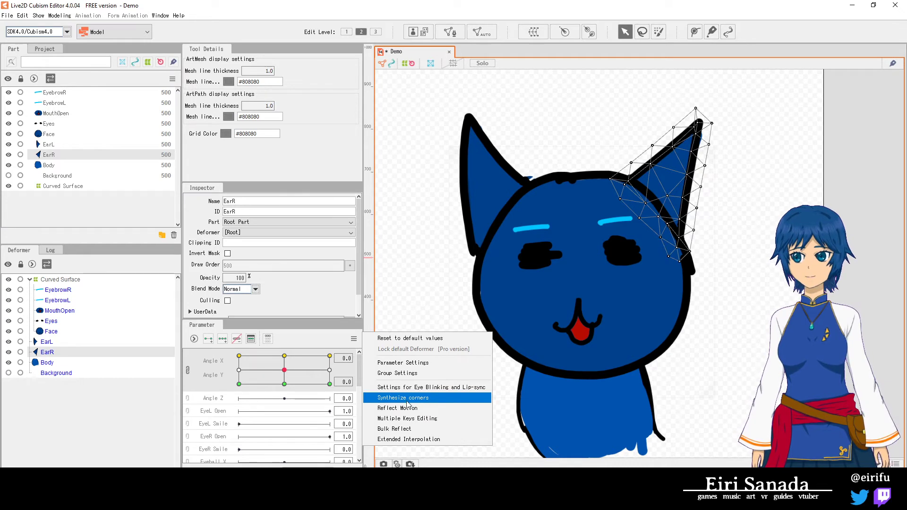
left_click(188, 372)
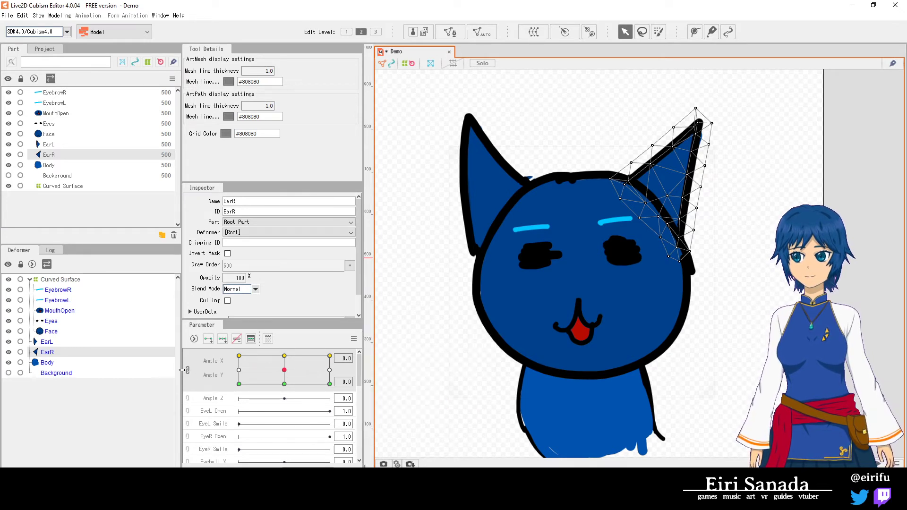
left_click(188, 372)
left_click(188, 356)
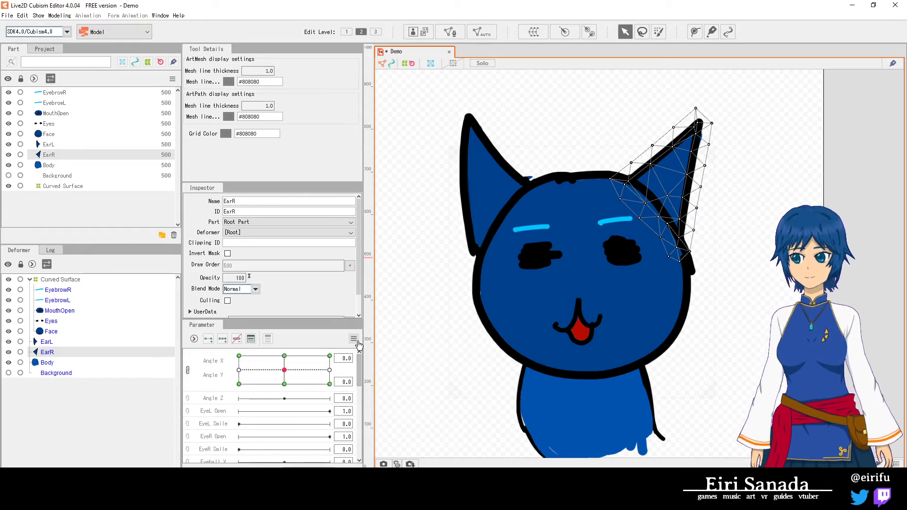
left_click(354, 339)
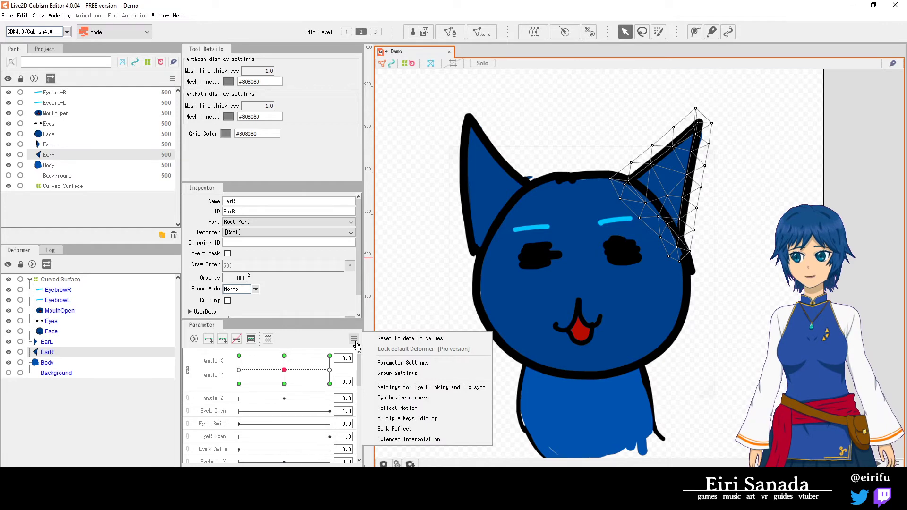
left_click(407, 399)
left_click(434, 303)
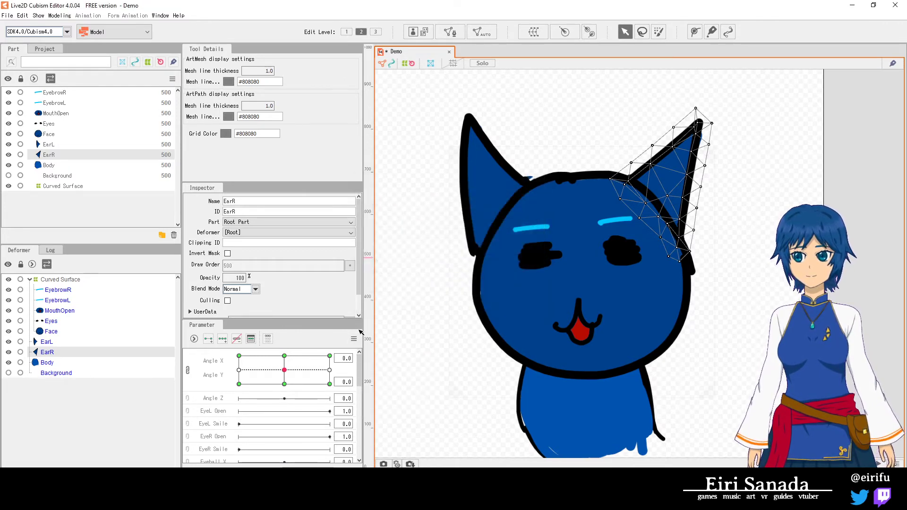
- Unlink Angle X from Angle Y, give EarR three keys on Angle Y, and link the two parameters again
mouse_move(289, 378)
left_mouse_down()
mouse_move(282, 358)
mouse_move(262, 370)
mouse_move(278, 358)
mouse_move(270, 363)
mouse_move(287, 371)
left_mouse_up()
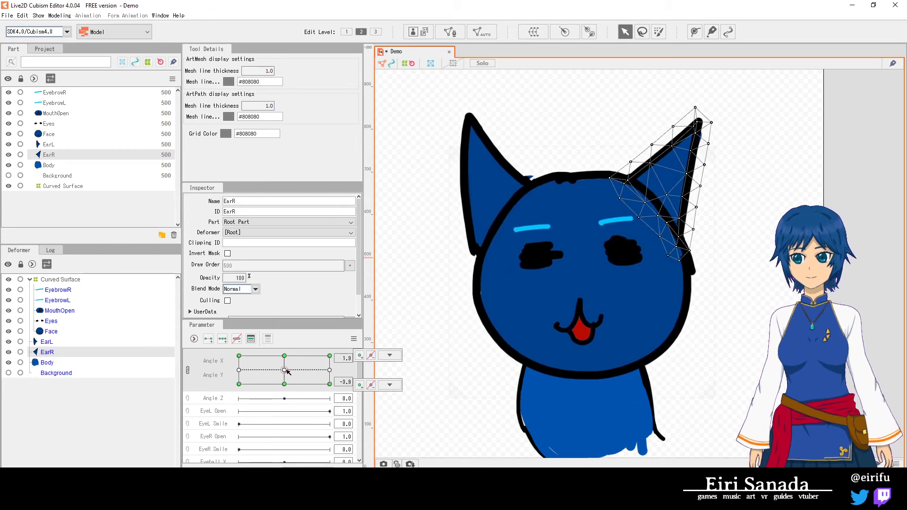
left_click(190, 369)
left_click(220, 370)
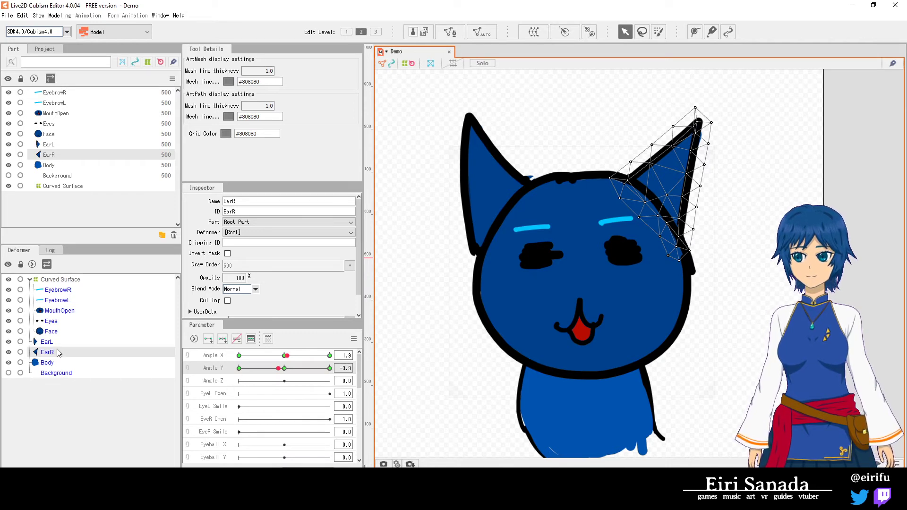
left_click(190, 357)
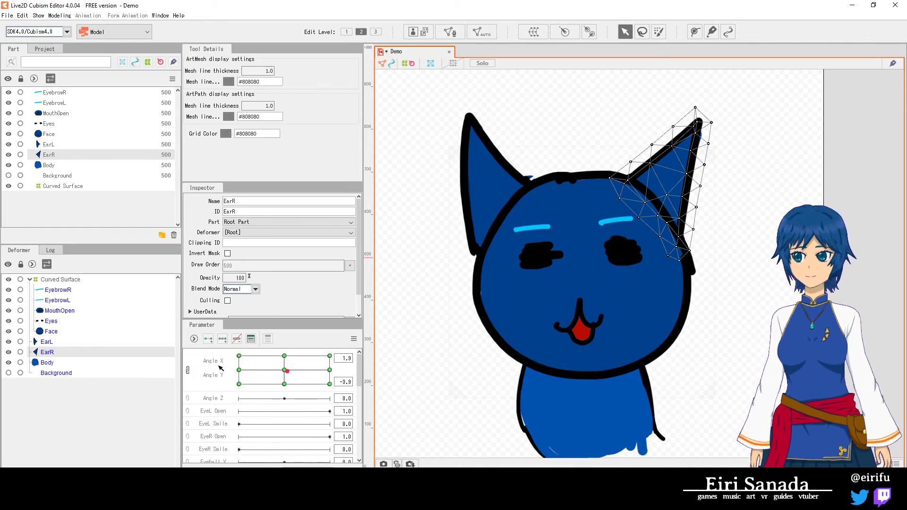
- At Angle X 0, Angle Y -30, pull the side centre handles of Curved Surface downward and its lower centre handle upward
mouse_move(287, 371)
left_mouse_down()
mouse_move(302, 395)
mouse_move(257, 396)
mouse_move(285, 371)
mouse_move(287, 388)
left_mouse_up()
left_click(53, 281)
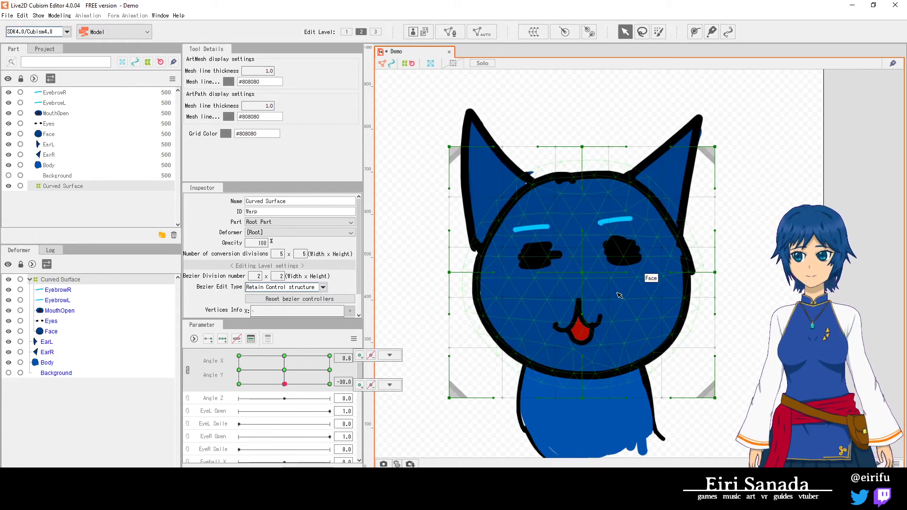
left_click(586, 205)
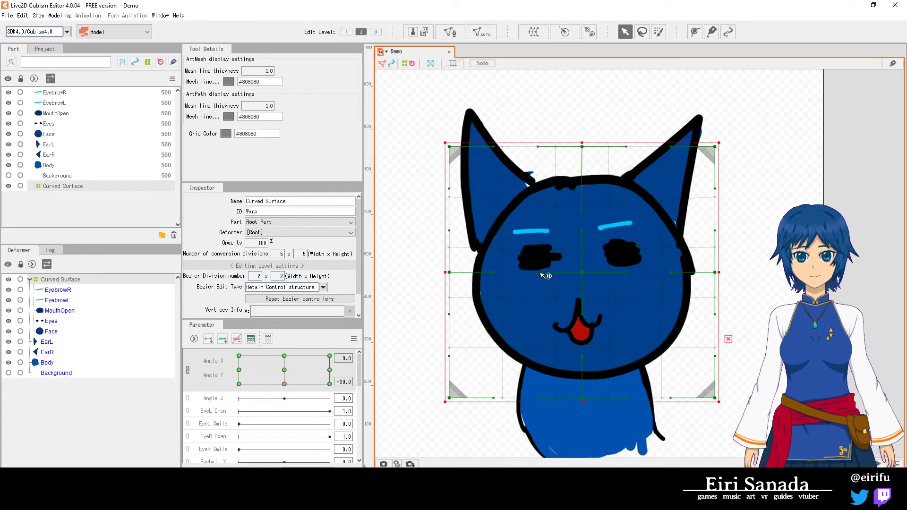
left_click_drag(537, 272, 539, 296)
left_click_drag(633, 277, 630, 302)
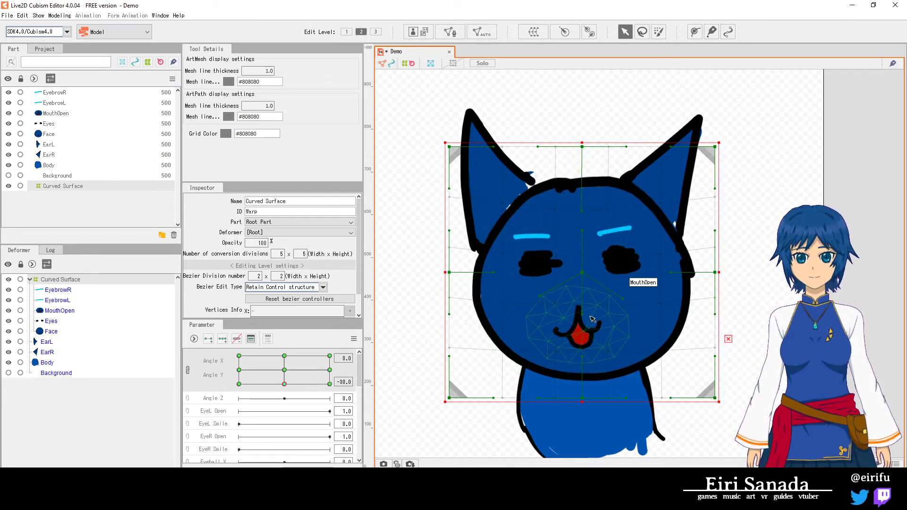
left_click_drag(582, 357, 581, 335)
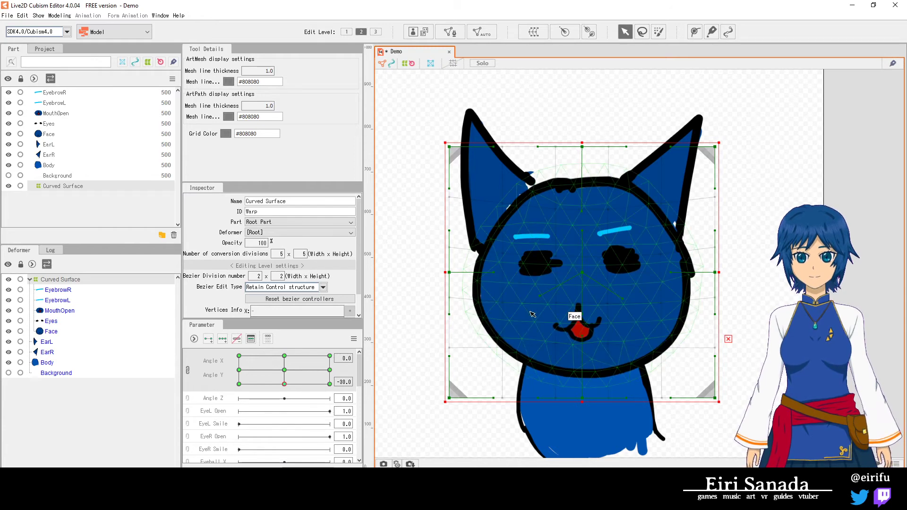
left_click_drag(557, 293, 552, 297)
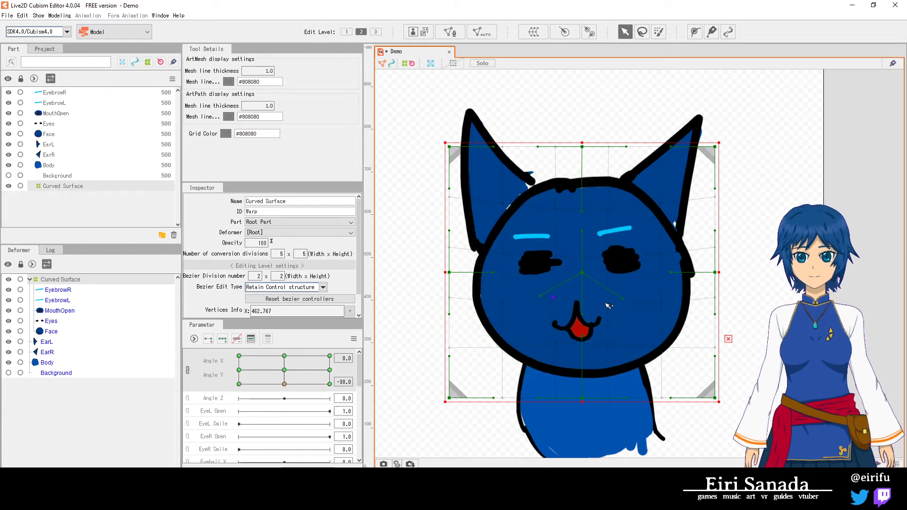
left_click(663, 251)
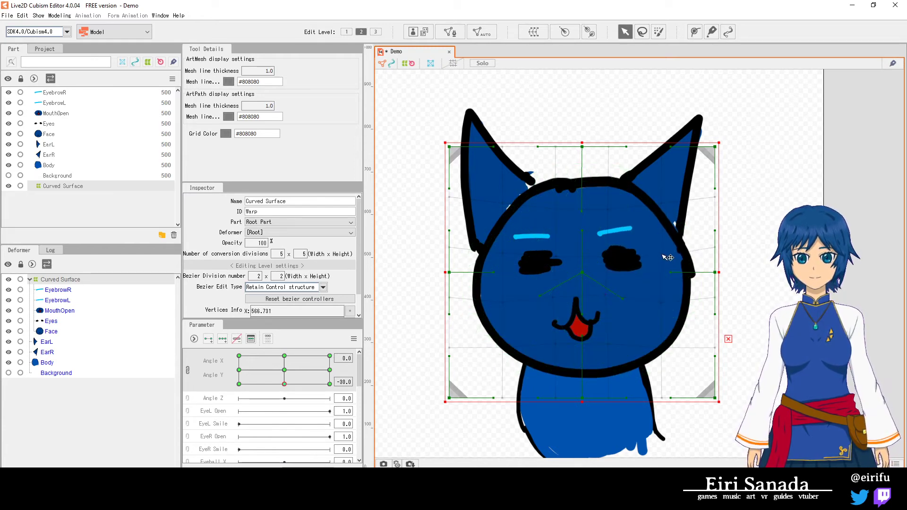
- Refine the centre handles of Curved Surface at Angle Y -30, and preview the head turn across Angle X and Angle Y
mouse_move(287, 379)
left_mouse_down()
mouse_move(285, 356)
mouse_move(288, 384)
left_mouse_up()
left_click(559, 278)
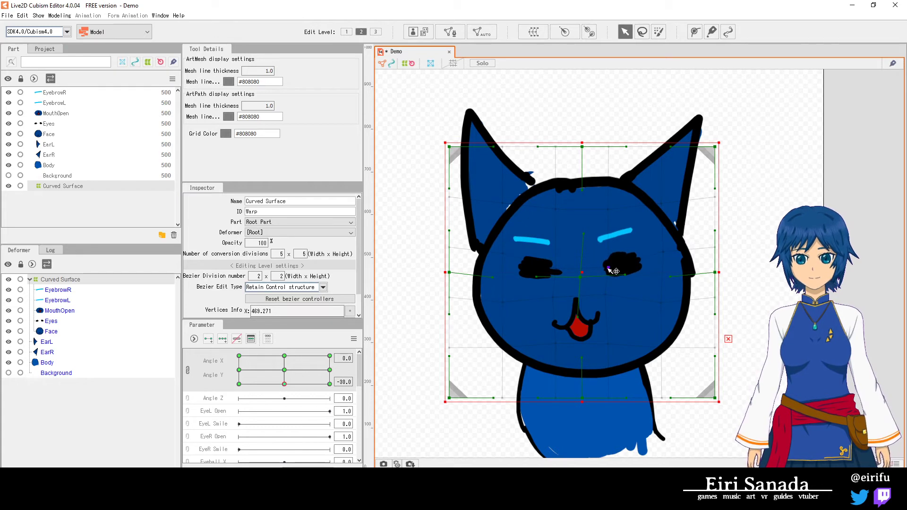
left_click_drag(287, 381, 336, 374)
left_click_drag(283, 361, 284, 370)
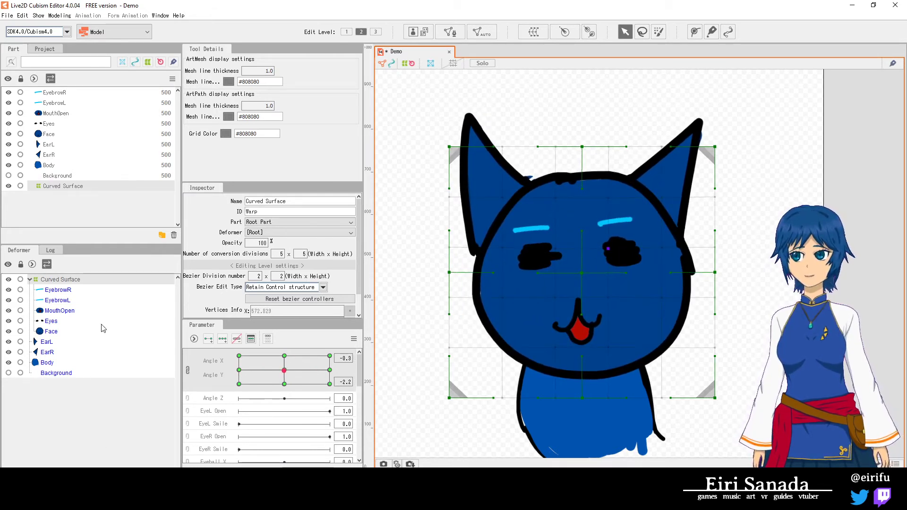
mouse_move(358, 376)
left_mouse_down()
mouse_move(357, 395)
mouse_move(360, 368)
left_mouse_up()
- Create a warp deformer as parent of the Eyes mesh, with 2 × 2 Bezier and 5 × 5 conversion divisions
left_click(62, 323)
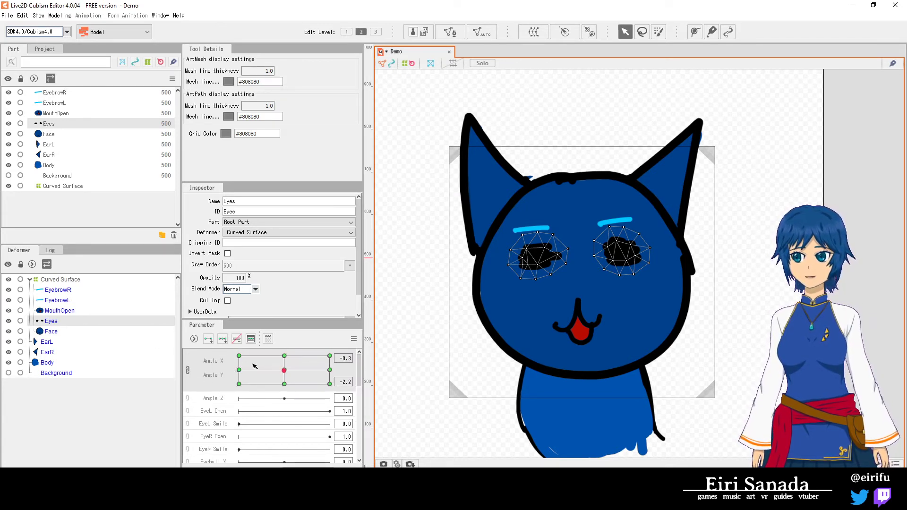
left_click_drag(282, 374, 284, 369)
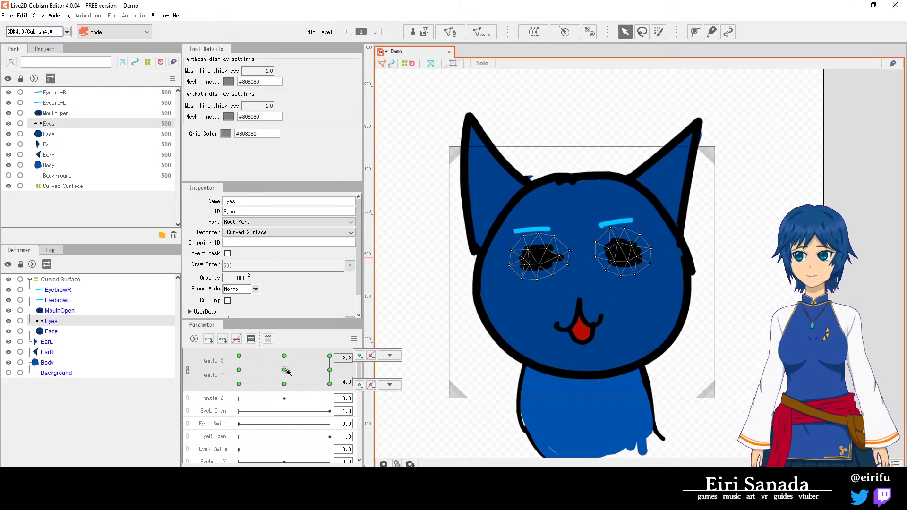
left_click_drag(285, 369, 284, 369)
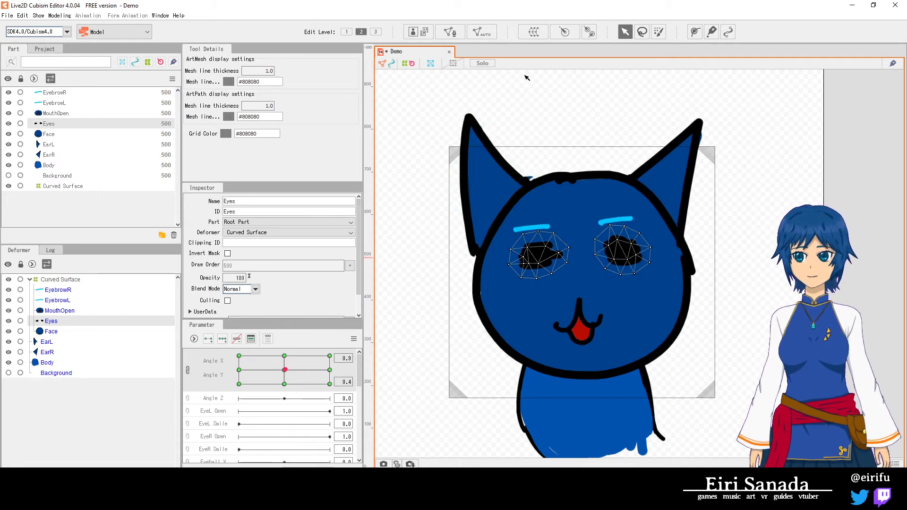
left_click(534, 35)
left_click(531, 257)
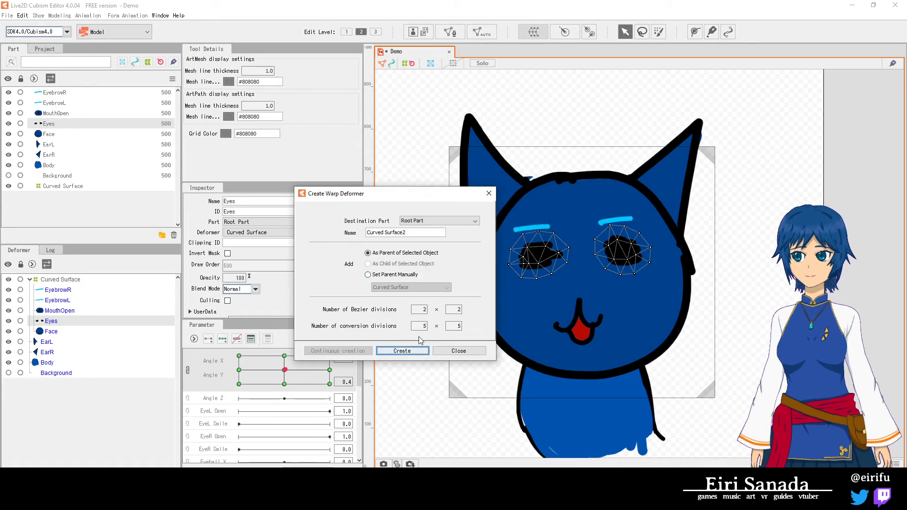
left_click(410, 355)
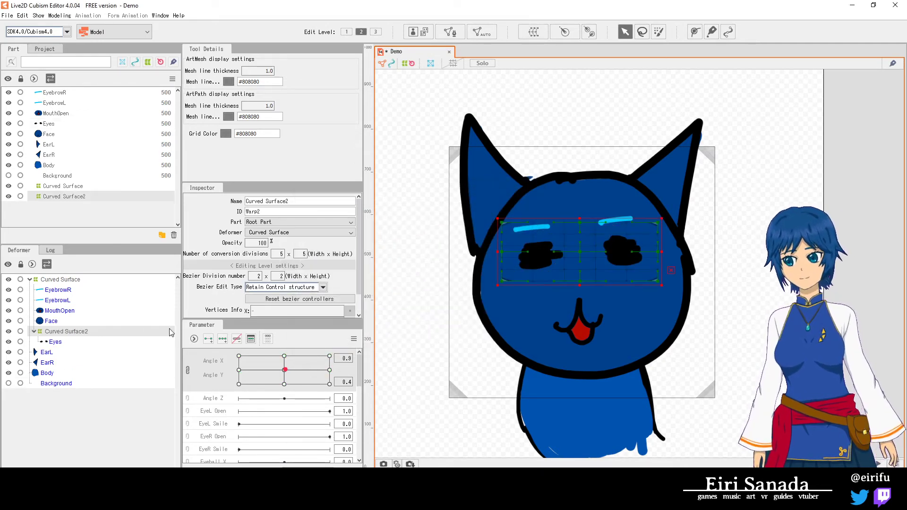
- Link Eyeball X with Eyeball Y, and give the eyes' warp deformer three keys on each
scroll(359, 371, "down", 1)
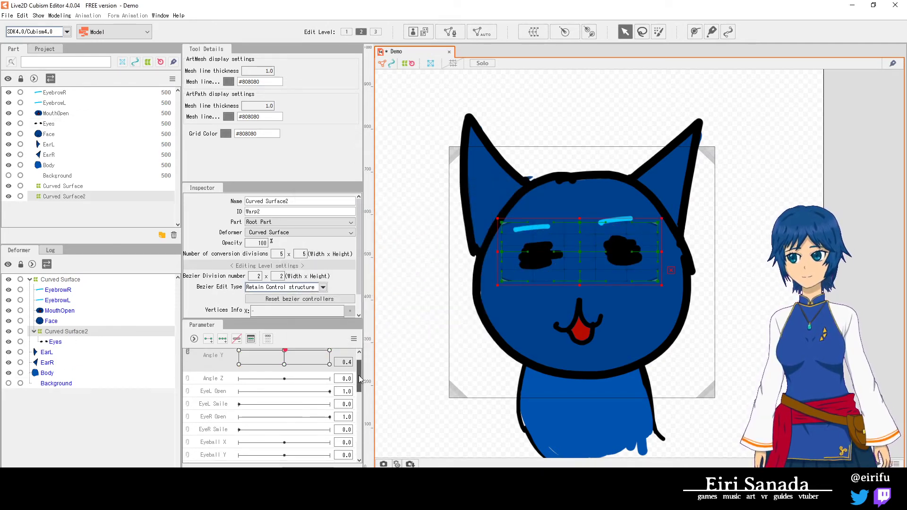
scroll(359, 370, "up", 1)
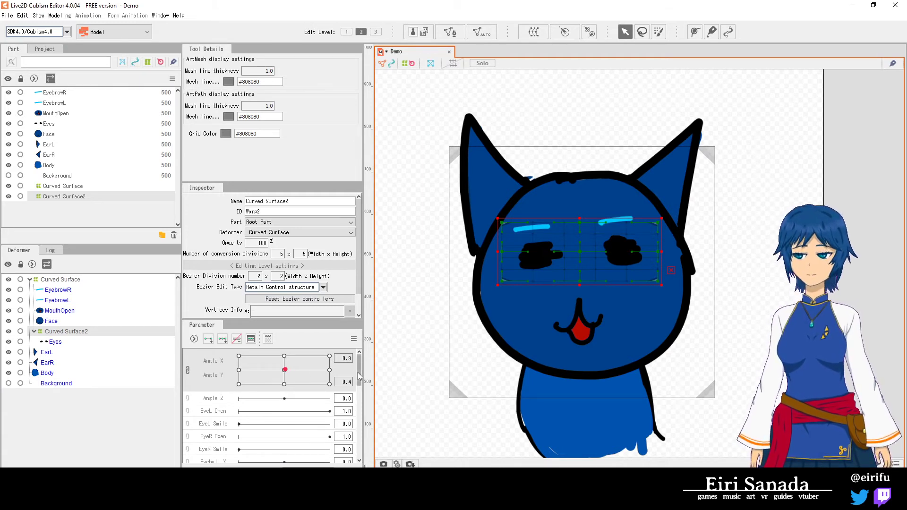
left_click_drag(358, 372, 356, 398)
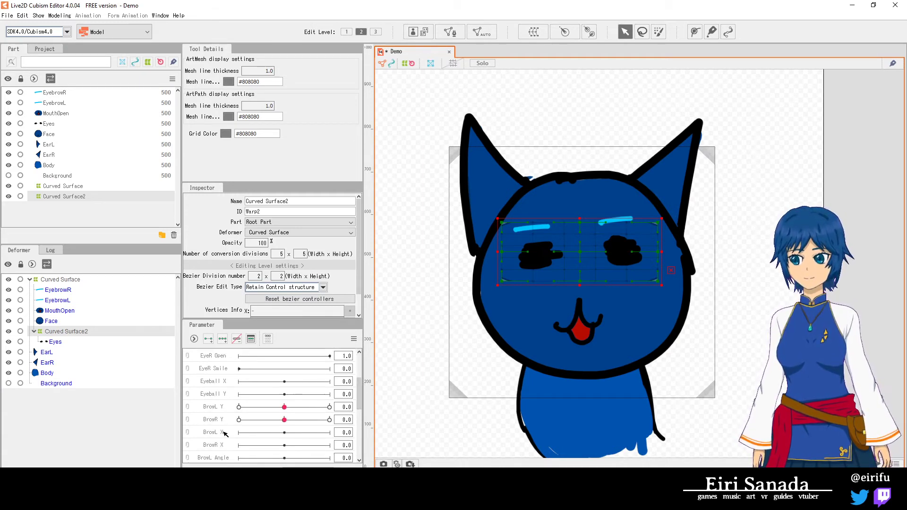
scroll(225, 434, "down", 2)
scroll(224, 433, "up", 2)
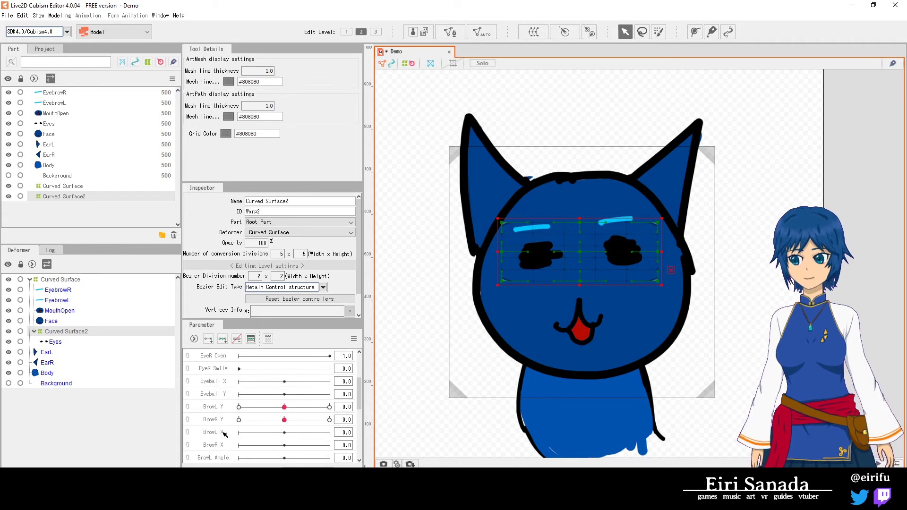
left_click(218, 396)
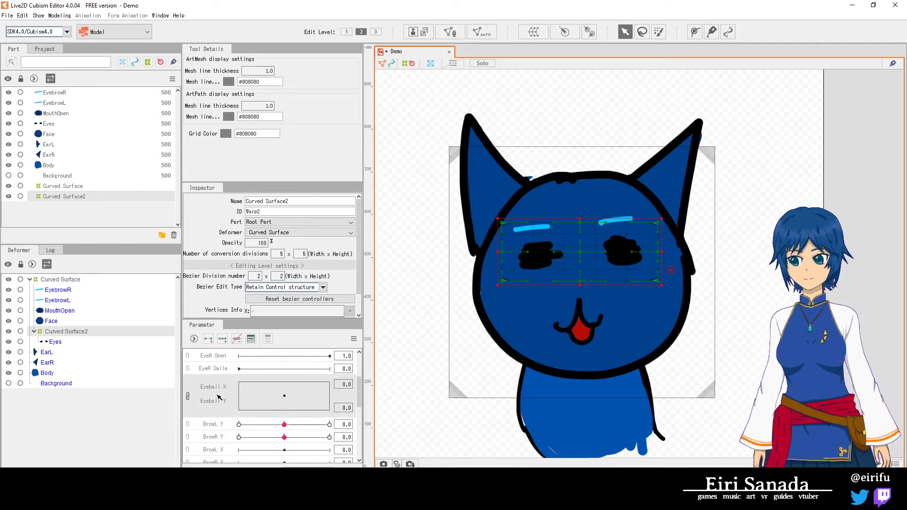
left_click(223, 338)
left_click(286, 401)
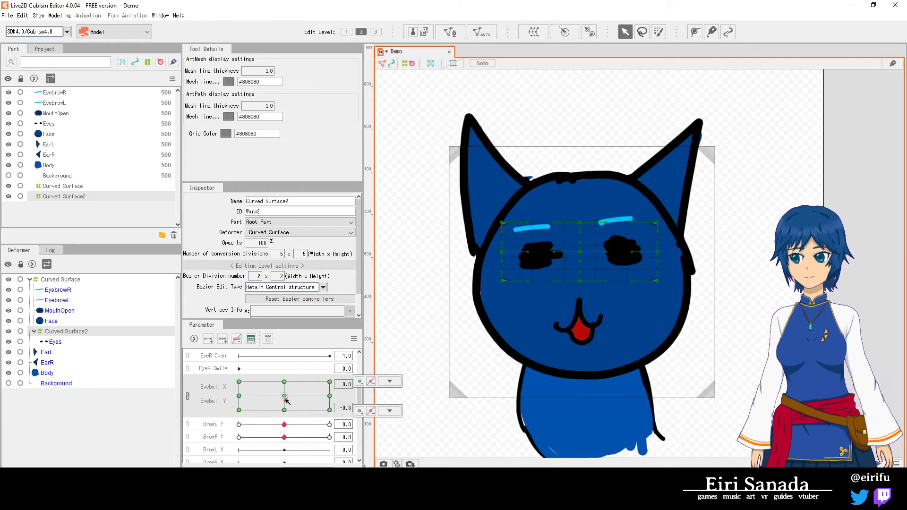
- Shift the eyes' warp deformer slightly up at Eyeball Y 1.0 and slightly down at Eyeball Y -1.0
left_click_drag(274, 398, 282, 383)
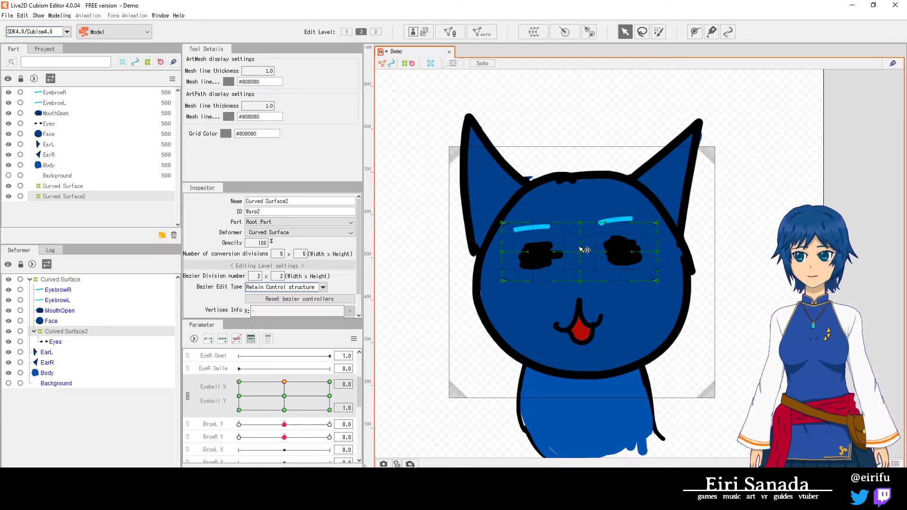
left_click_drag(585, 255, 584, 249)
left_click(286, 405)
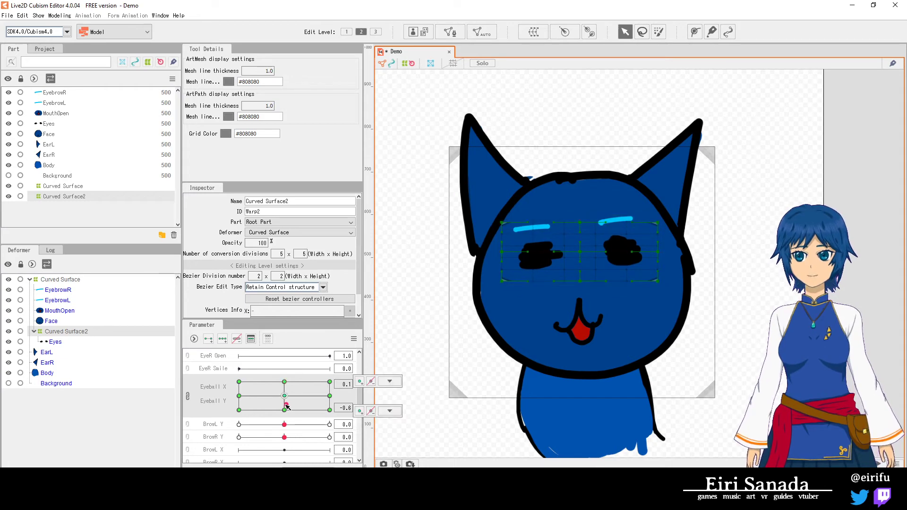
left_click(389, 381)
- Shift the eyes' warp deformer slightly left at Eyeball X -1.0 and slightly right at Eyeball X 1.0
left_click_drag(330, 383, 239, 395)
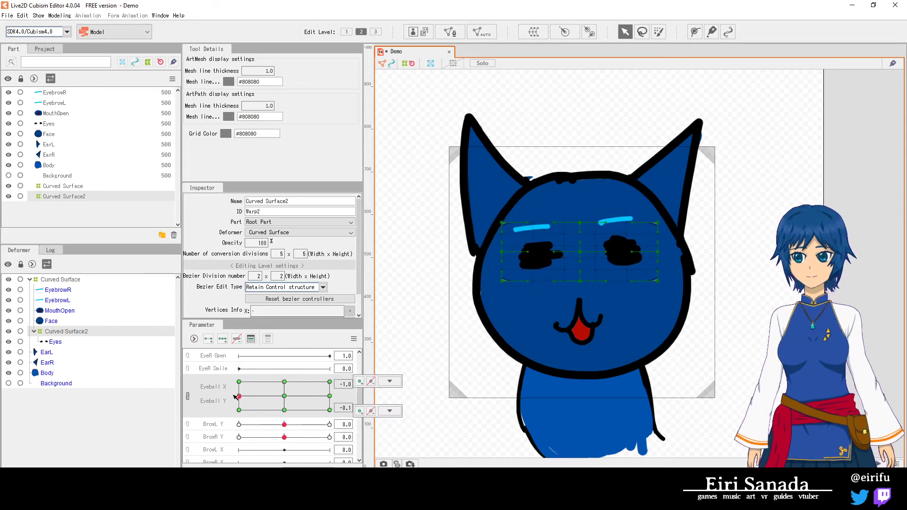
left_click(582, 254)
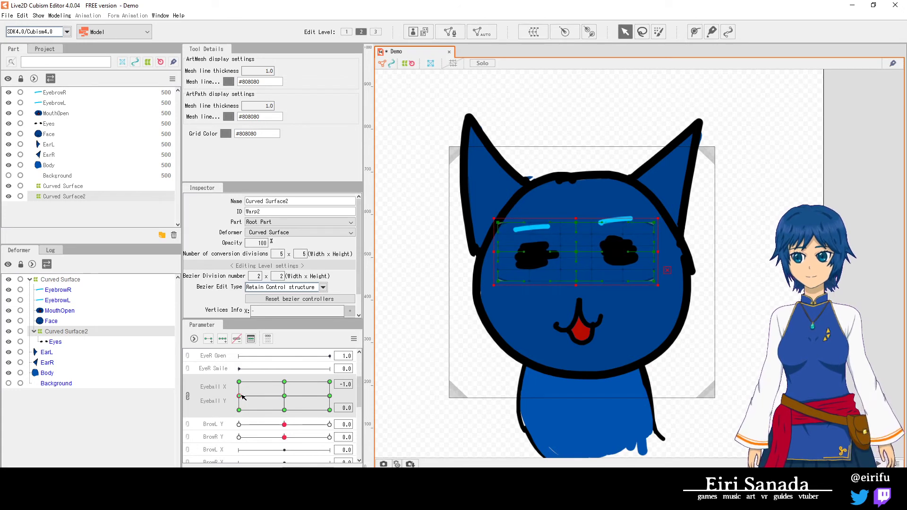
left_click_drag(241, 396, 329, 396)
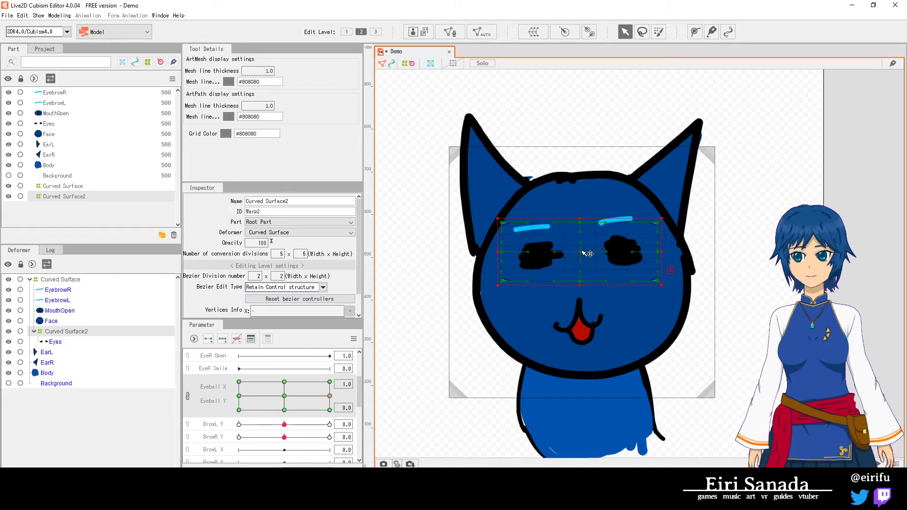
left_click_drag(584, 254, 589, 255)
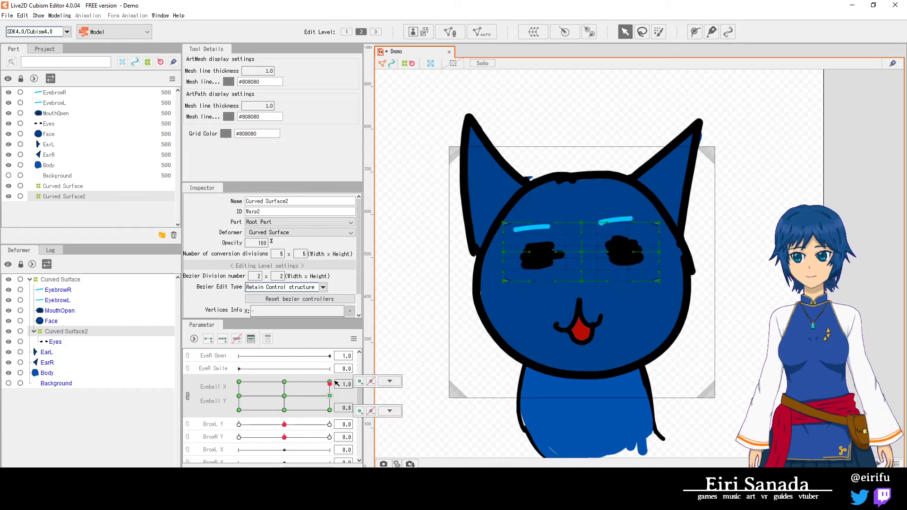
- Move the eyes' warp deformer diagonally outward at each of the four Eyeball X/Y corner keys, and preview the eye movement
left_click_drag(329, 396, 329, 381)
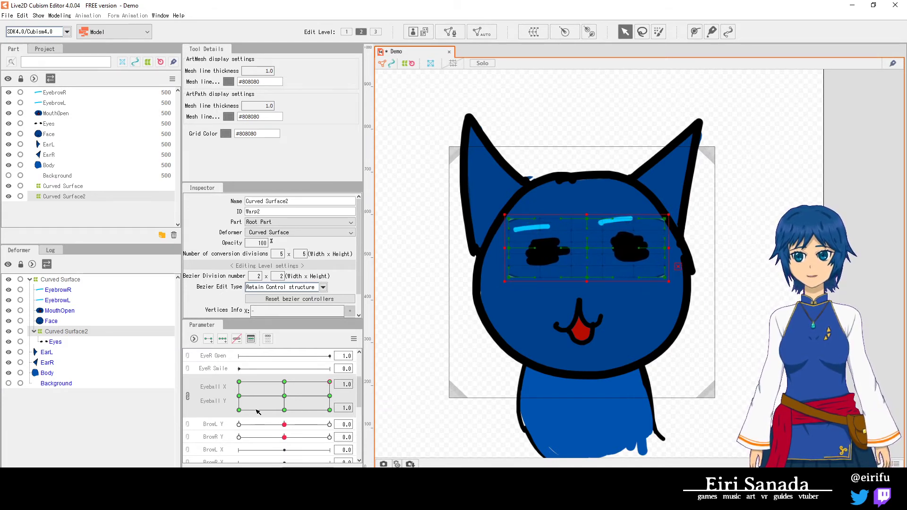
left_click_drag(258, 410, 231, 377)
left_click_drag(589, 260, 587, 260)
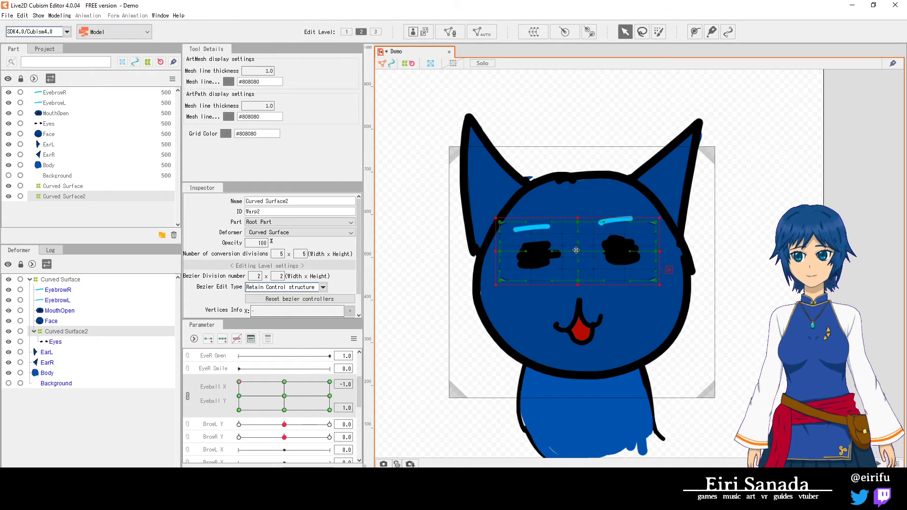
left_click_drag(279, 394, 239, 409)
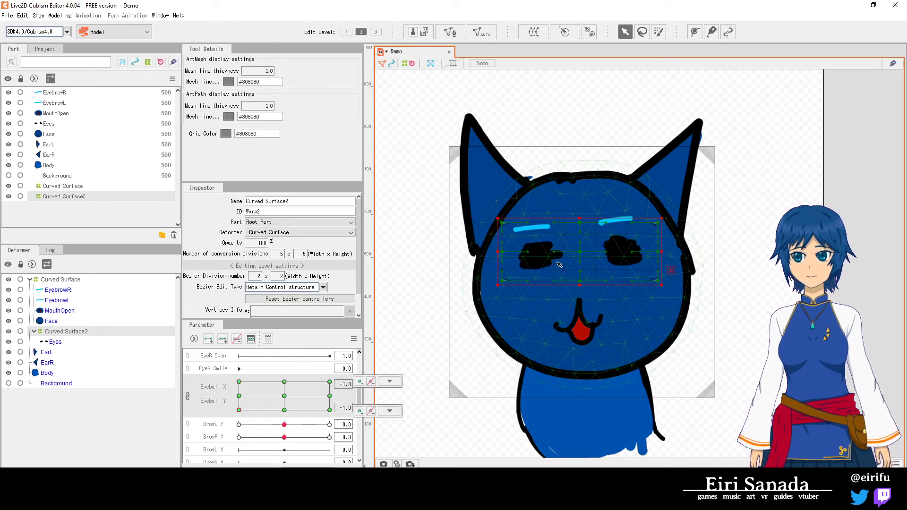
mouse_move(291, 394)
left_mouse_down()
mouse_move(283, 399)
mouse_move(330, 410)
left_mouse_up()
left_click_drag(609, 267, 590, 255)
mouse_move(316, 406)
left_mouse_down()
mouse_move(340, 391)
mouse_move(274, 391)
mouse_move(285, 398)
left_mouse_up()
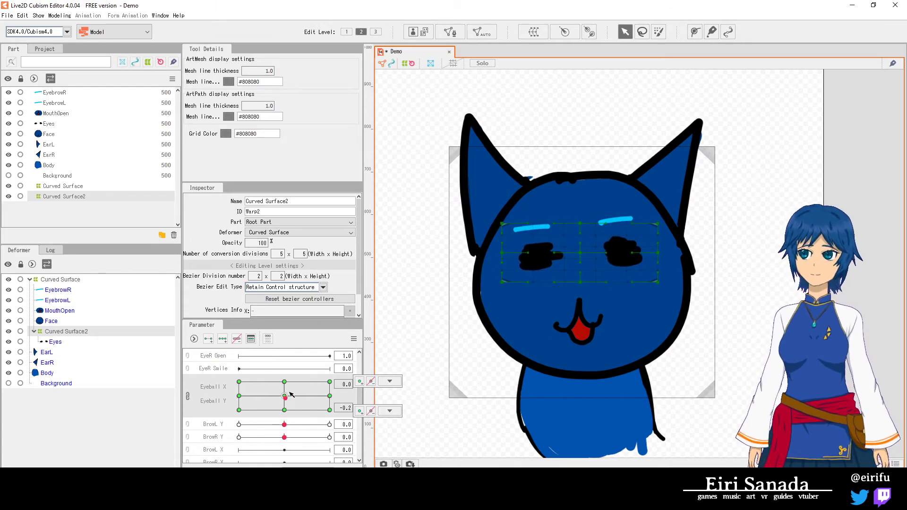
- Select the EarL mesh and look through the model's parameters, from the head angles to the hair movement
left_click(46, 352)
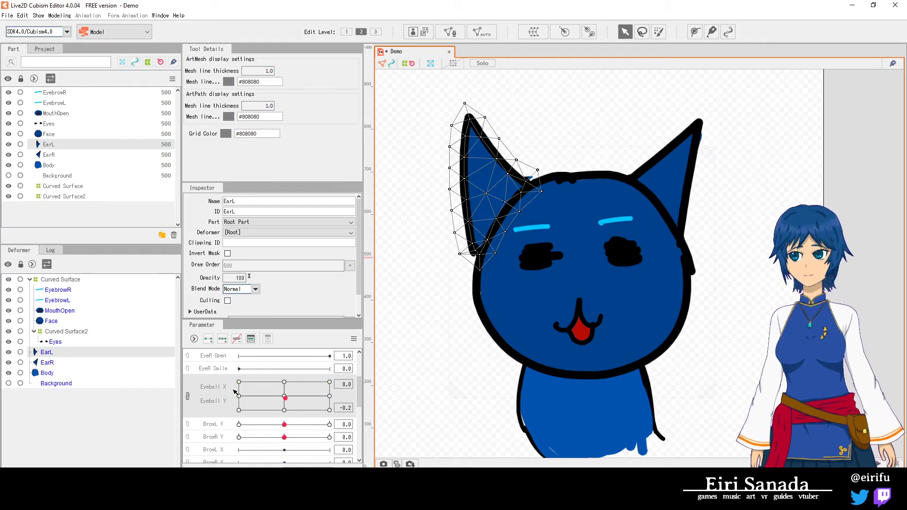
scroll(235, 391, "up", 5)
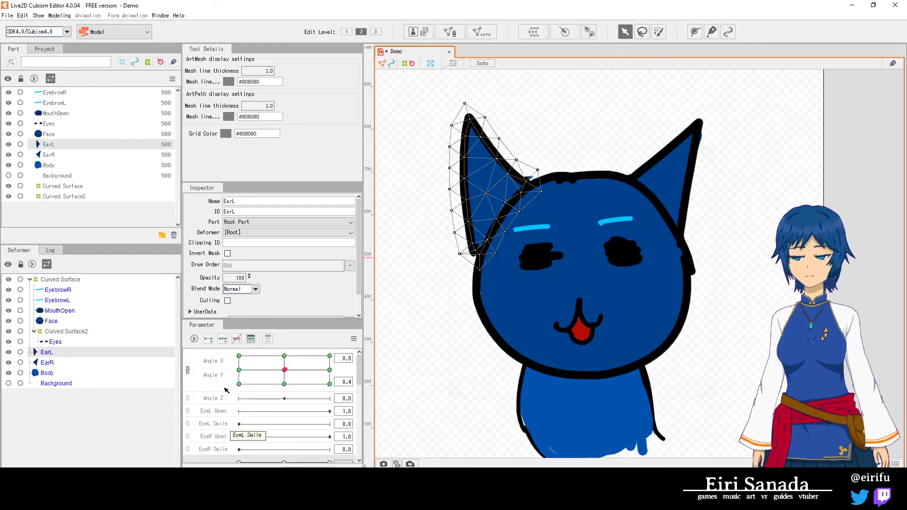
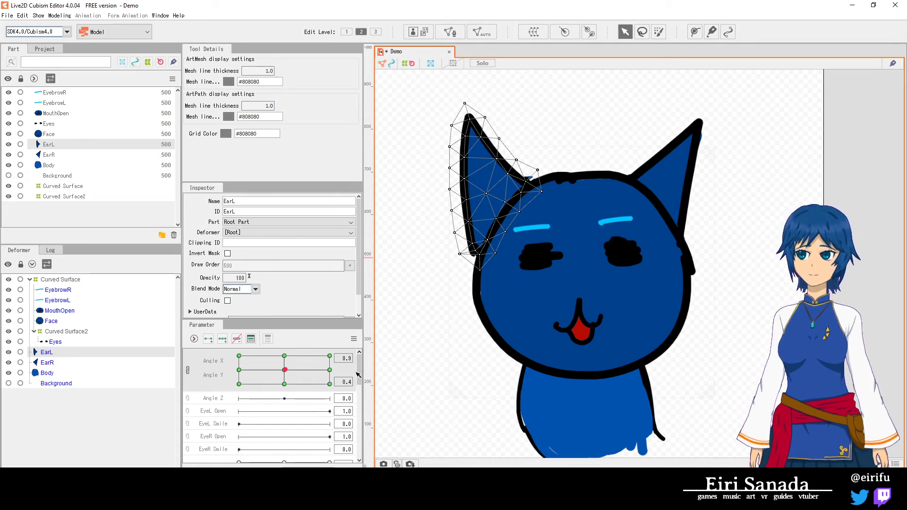
mouse_move(358, 374)
left_mouse_down()
mouse_move(371, 418)
mouse_move(357, 366)
left_mouse_up()
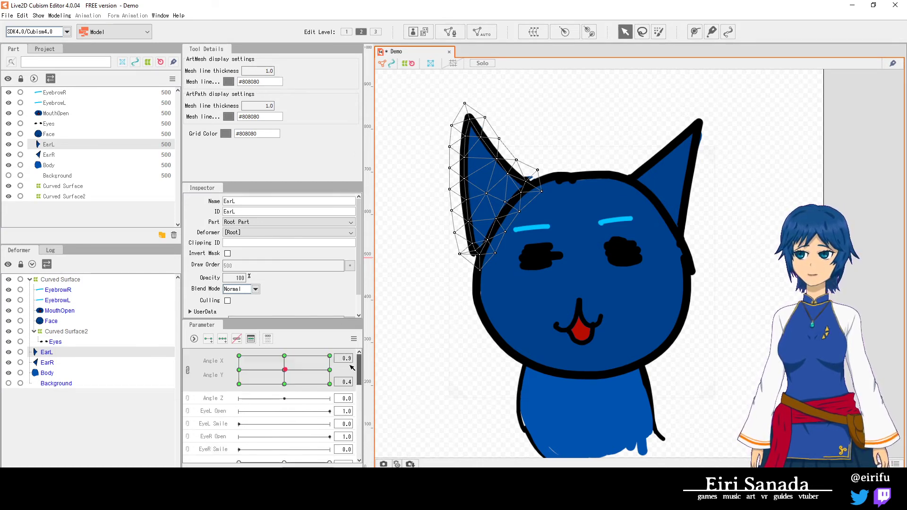
left_click(490, 192)
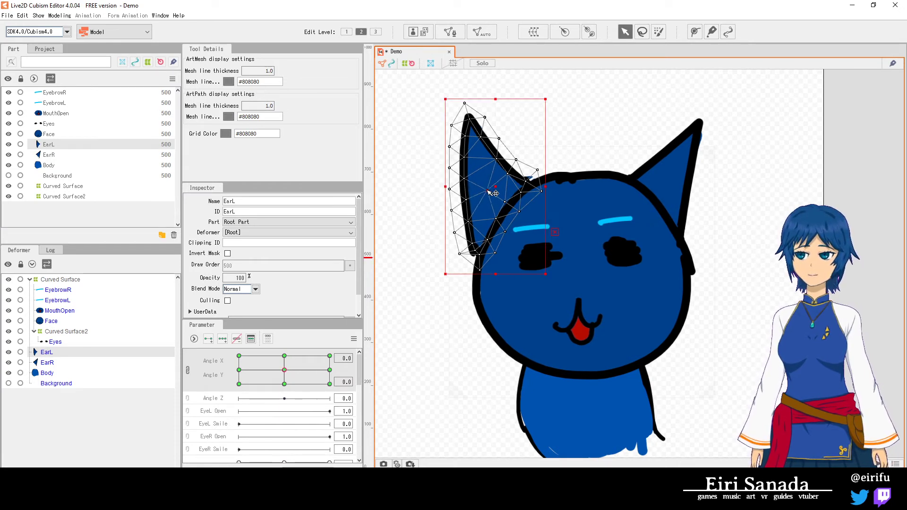
left_click_drag(359, 371, 368, 450)
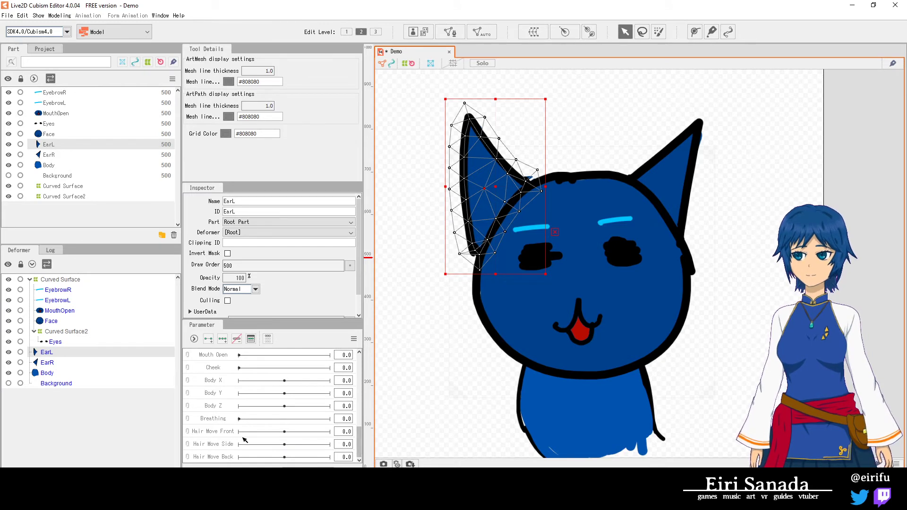
left_click_drag(358, 435, 359, 357)
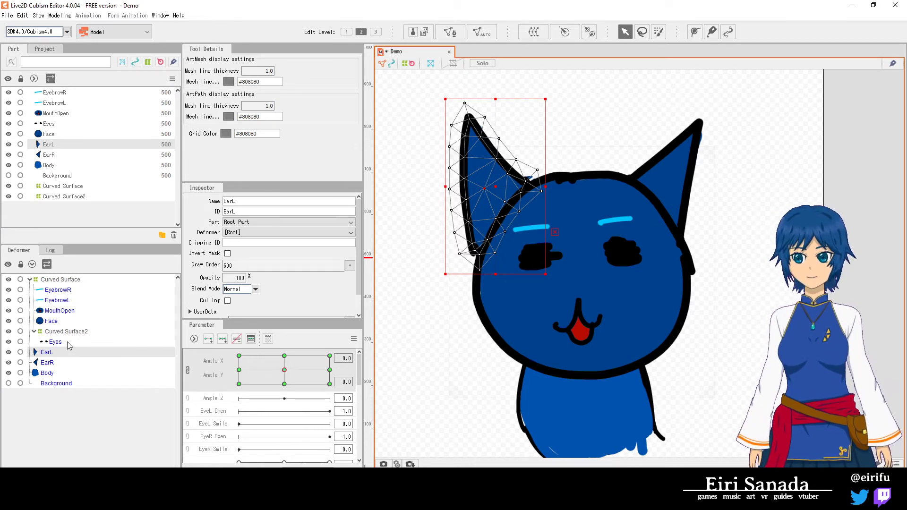
left_click(47, 280)
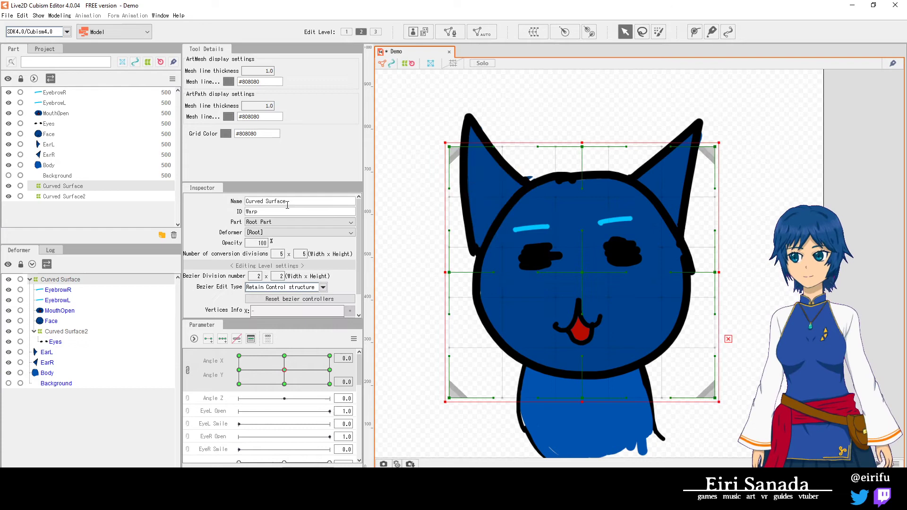
left_click(534, 31)
left_click(535, 182)
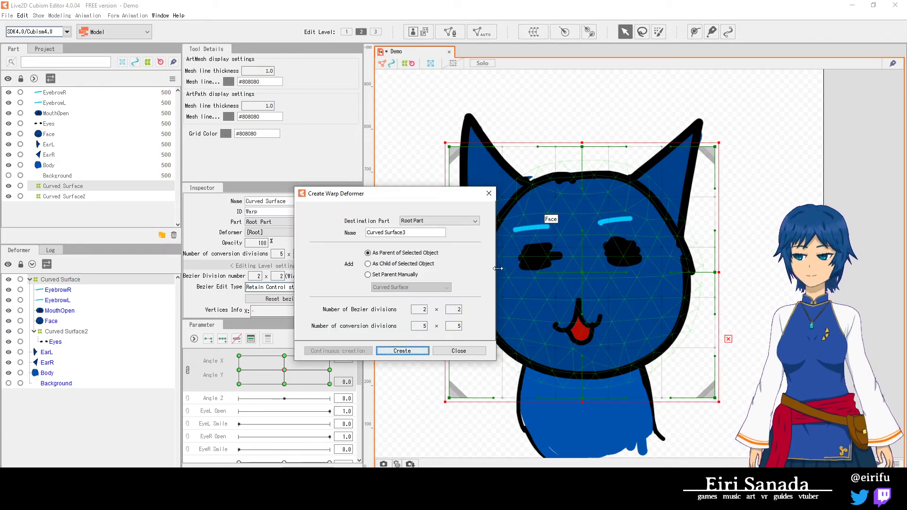
left_click(469, 353)
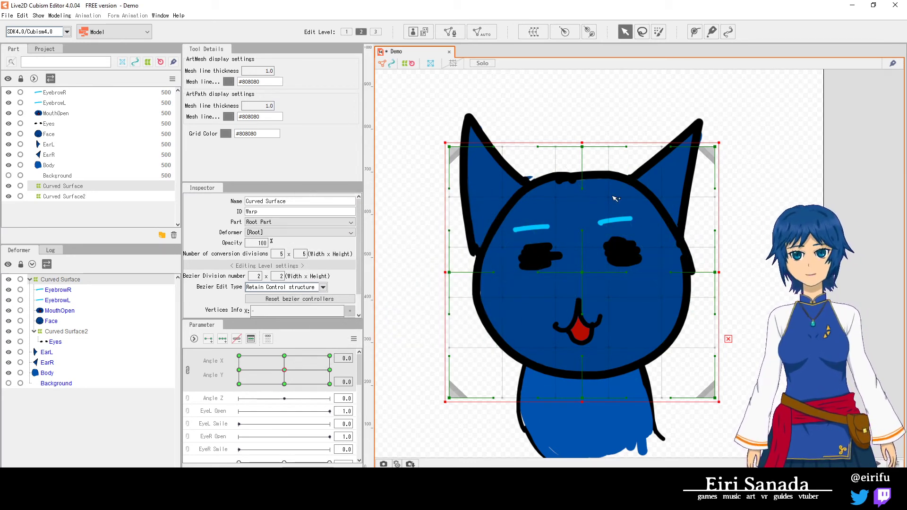
- Create a warp deformer as parent of EarL and EarR, and give it three keys on both Angle X and Angle Y
left_click(46, 353)
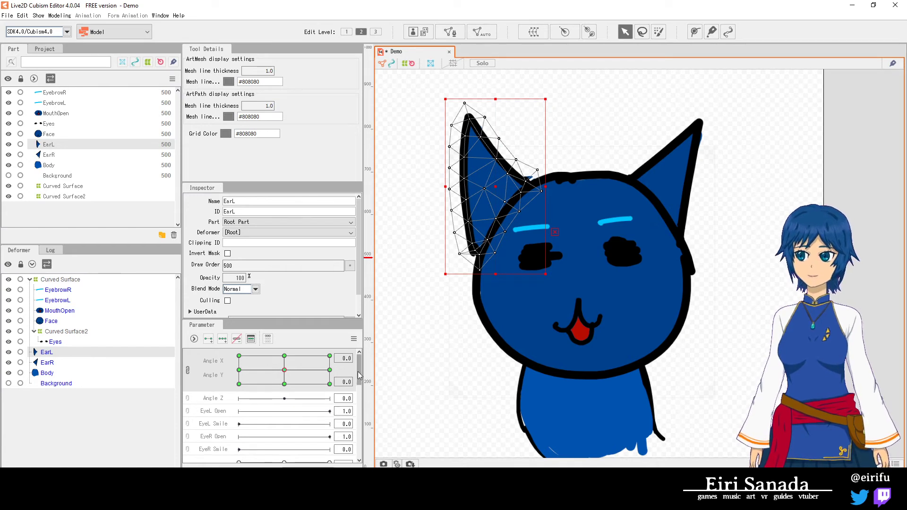
scroll(246, 372, "down", 5)
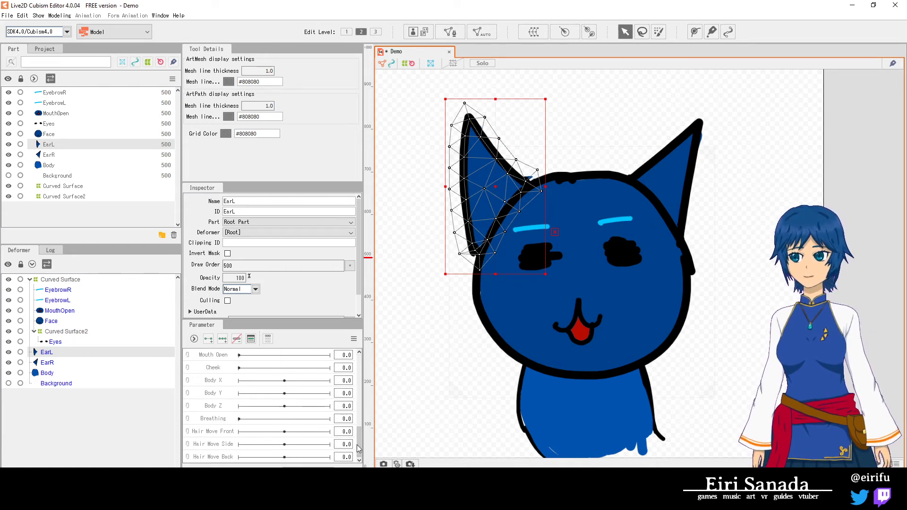
scroll(207, 387, "up", 5)
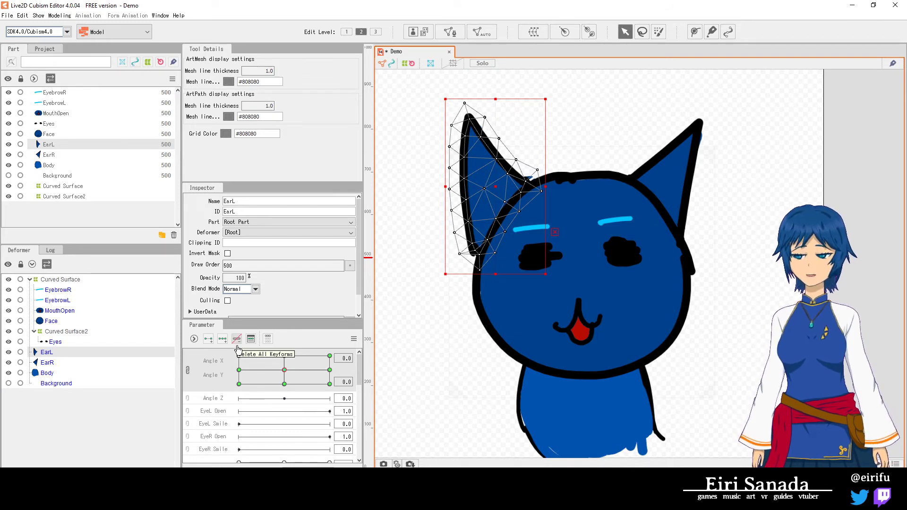
left_click(59, 362)
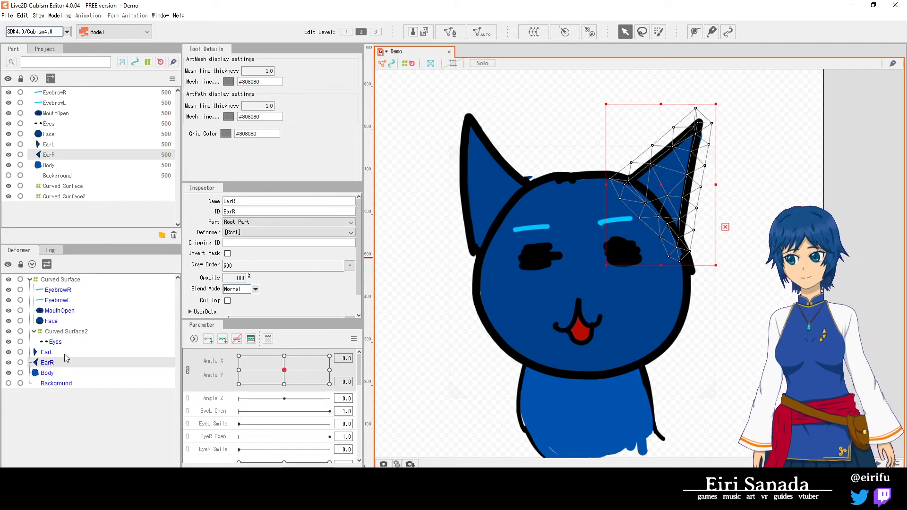
left_click(65, 353, "ctrl")
left_click(533, 32)
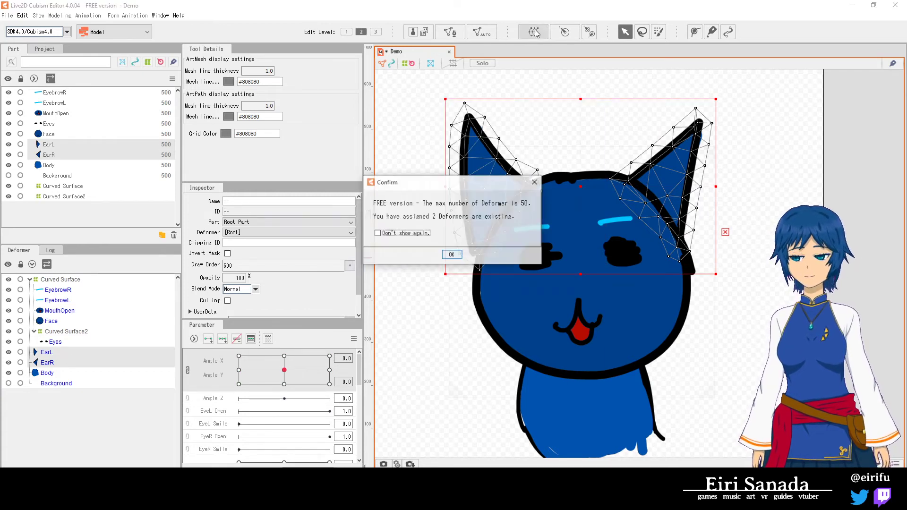
left_click(453, 255)
left_click(396, 350)
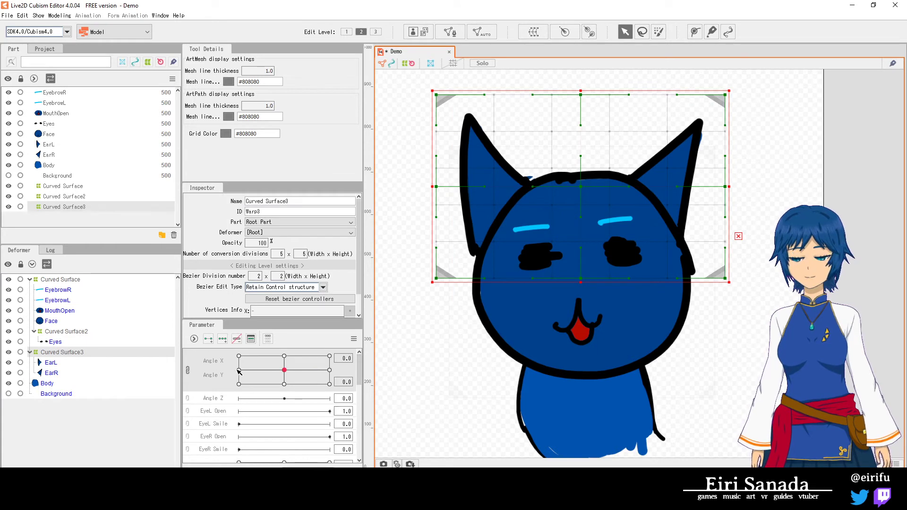
left_click(222, 339)
- Pull the middle points of the ear warp deformer's two sides slightly inward at Angle X -30 and at Angle X 30
left_click_drag(285, 373, 239, 371)
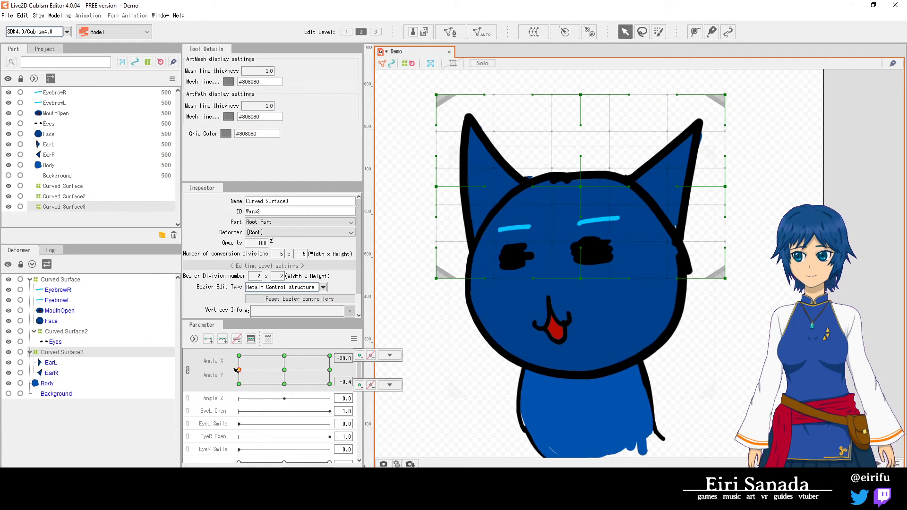
left_click(445, 187)
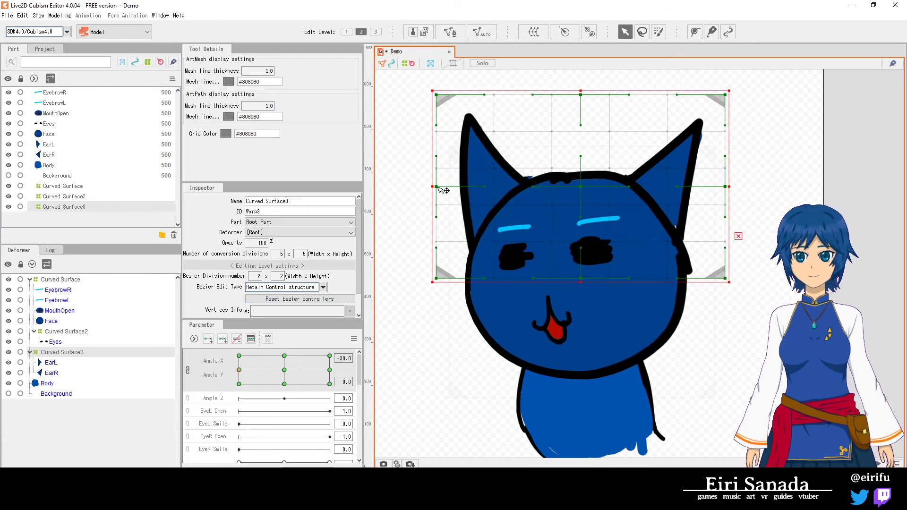
left_click_drag(436, 187, 449, 190)
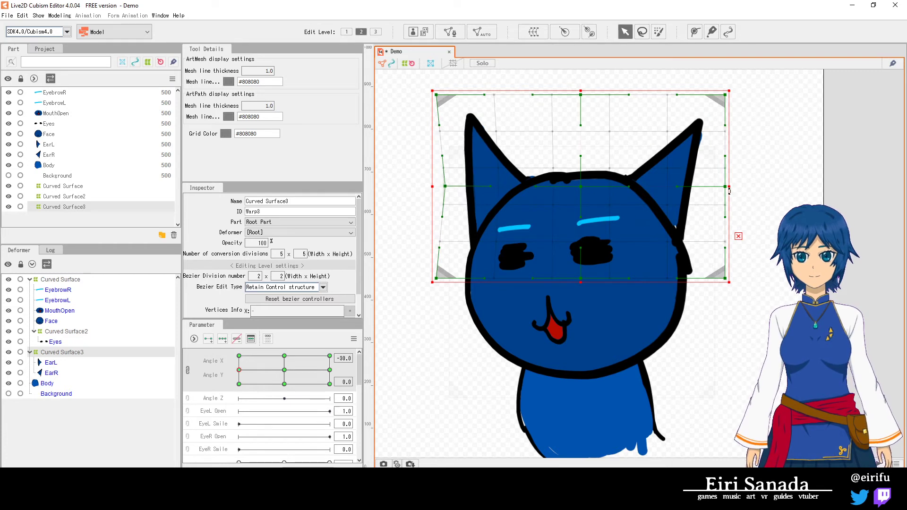
left_click_drag(725, 187, 713, 187)
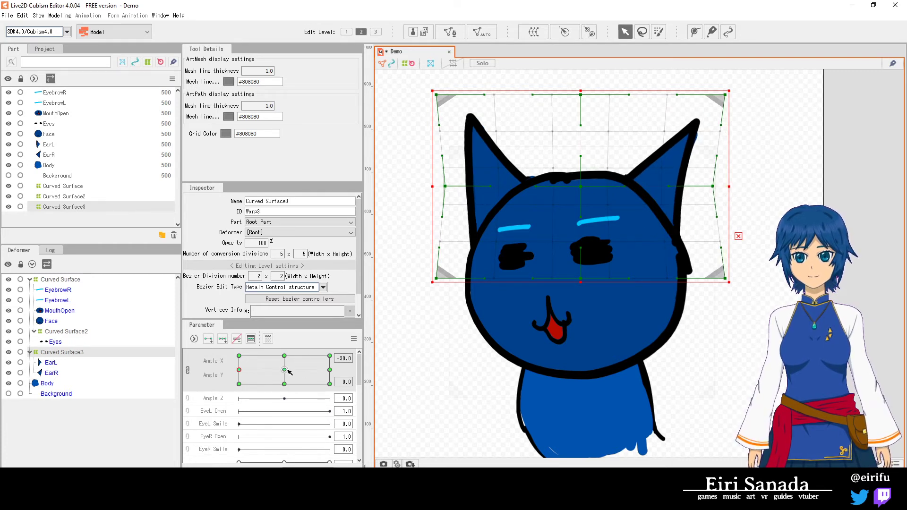
left_click(330, 369)
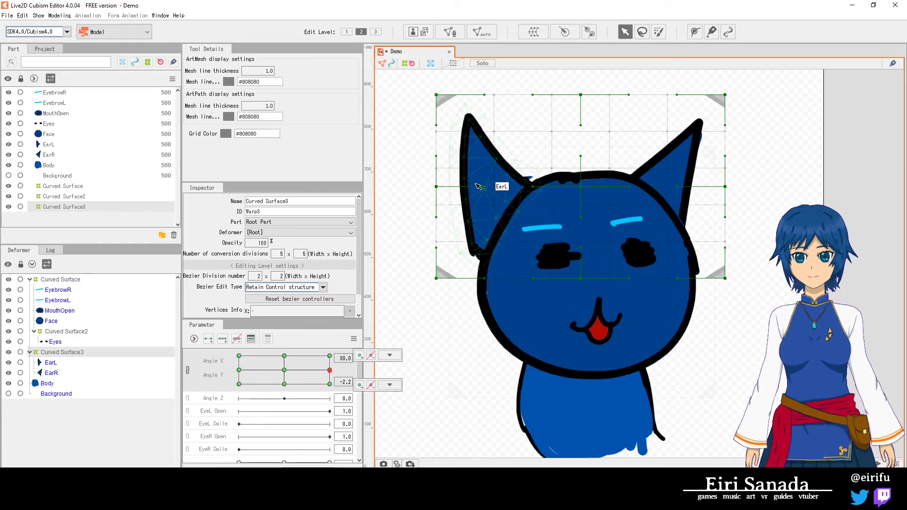
left_click_drag(445, 187, 454, 186)
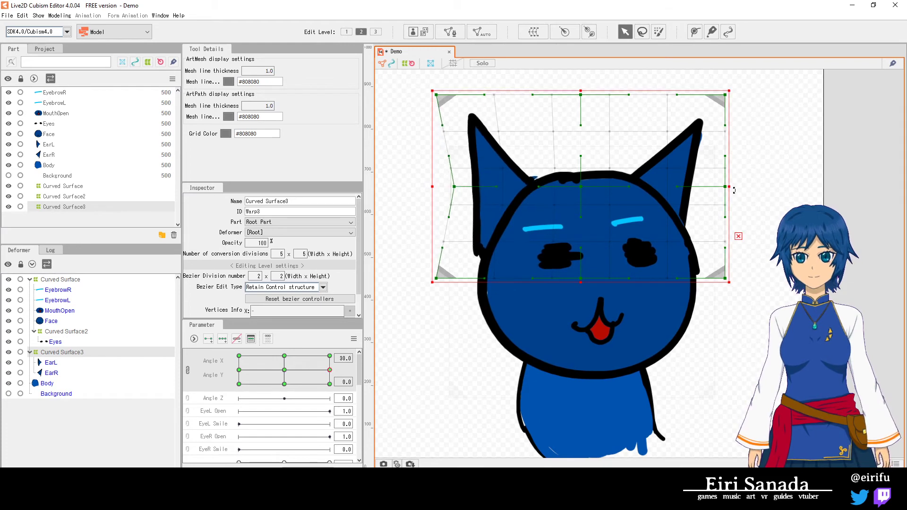
left_click_drag(725, 186, 716, 186)
- At Angle Y -30, nudge the ear warp deformer slightly right and pull its two lower corners inward
left_click(284, 384)
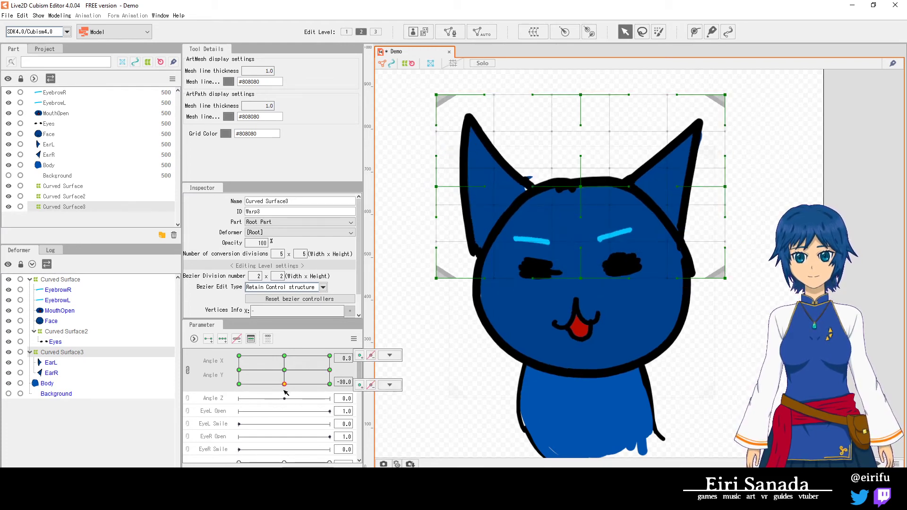
left_click_drag(583, 190, 586, 191)
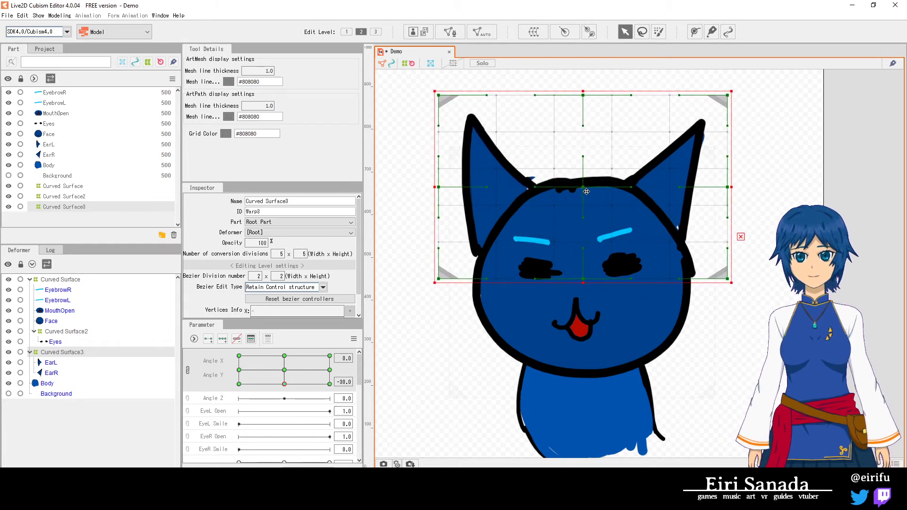
left_click_drag(444, 280, 457, 277)
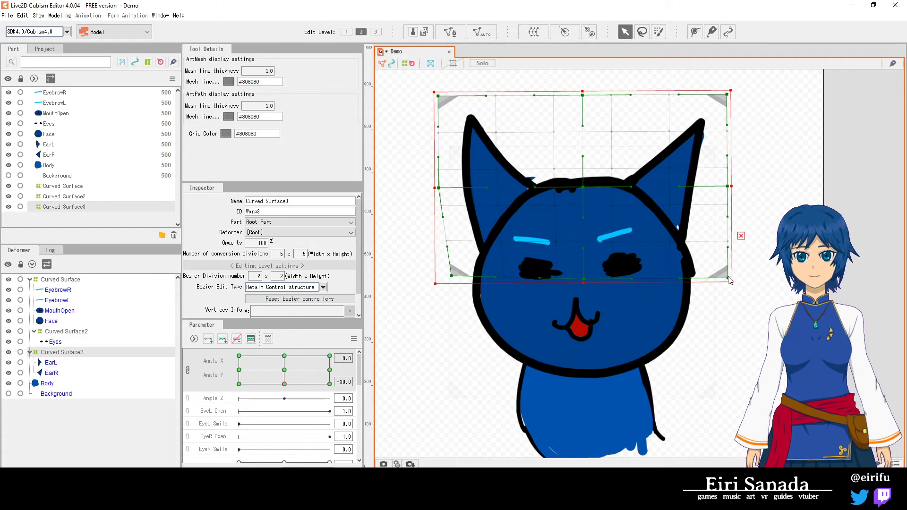
left_click_drag(733, 279, 715, 273)
- At Angle Y 30, shift the ear warp deformer slightly down and pull its two lower corners inward
left_click_drag(270, 382, 288, 355)
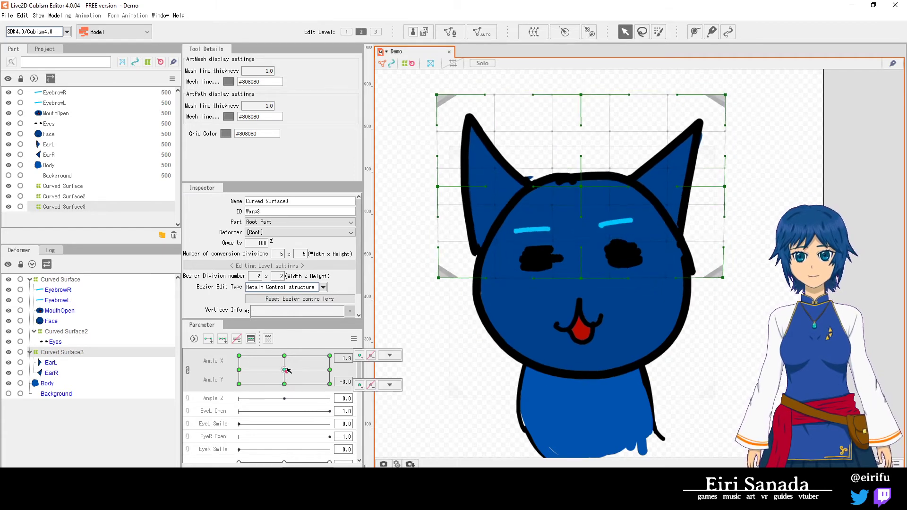
left_click(585, 193)
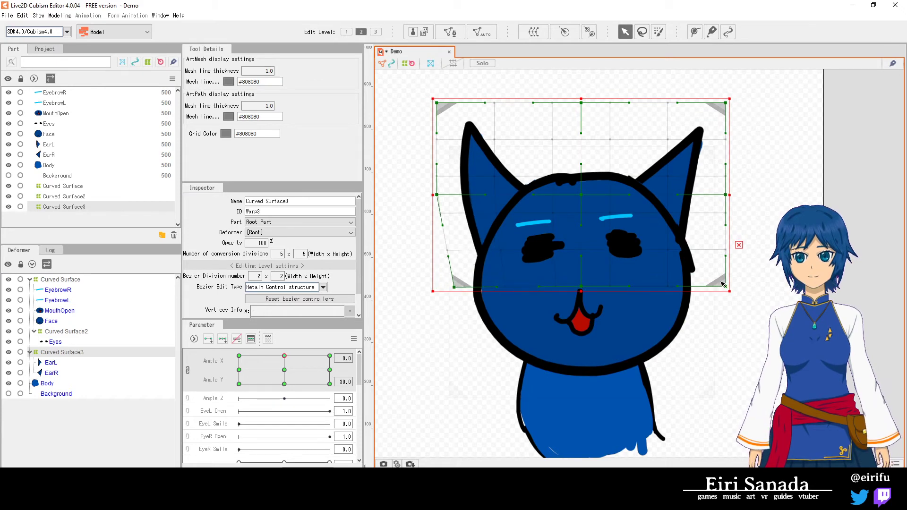
left_click_drag(723, 284, 711, 283)
- Synthesize the corner forms of the ear warp deformer for Angle X and Angle Y, with the selected object as target
left_click(353, 338)
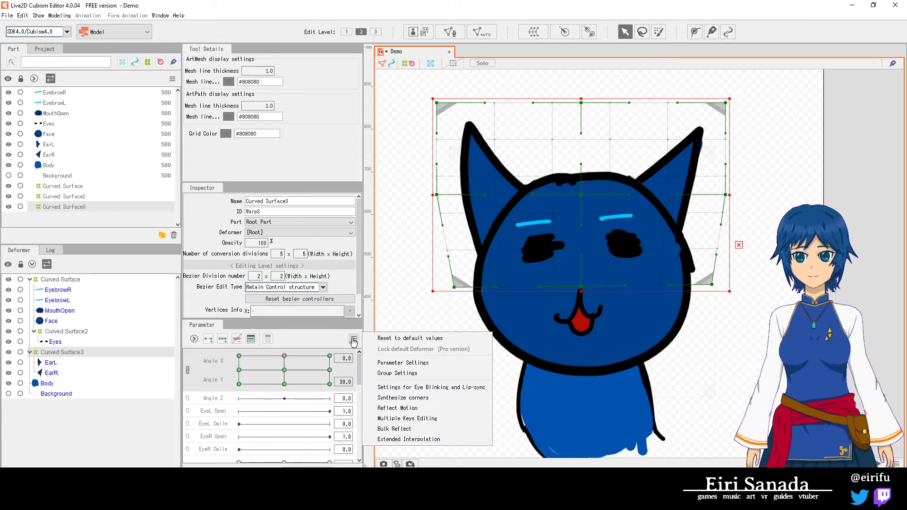
left_click(403, 397)
left_click(435, 301)
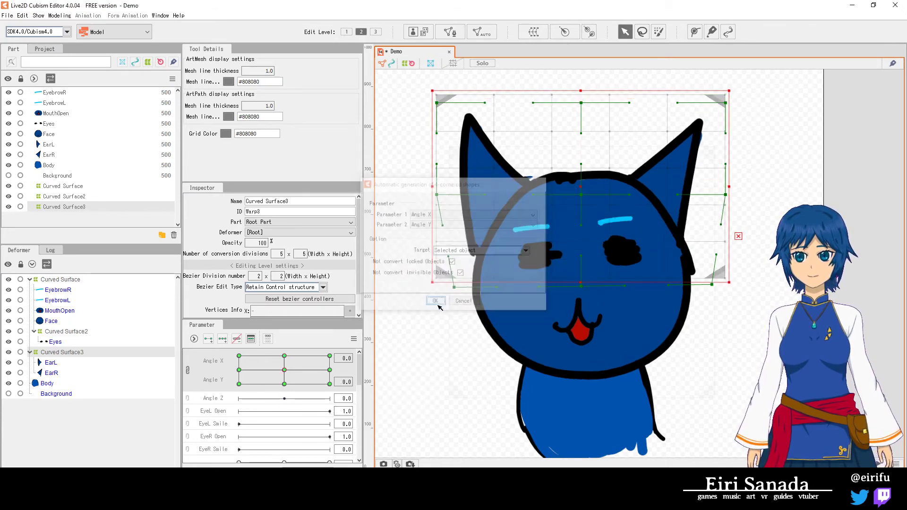
- At Angle X -30, pull the ear warp deformer's two upper corners slightly inward
left_click_drag(284, 369, 239, 371)
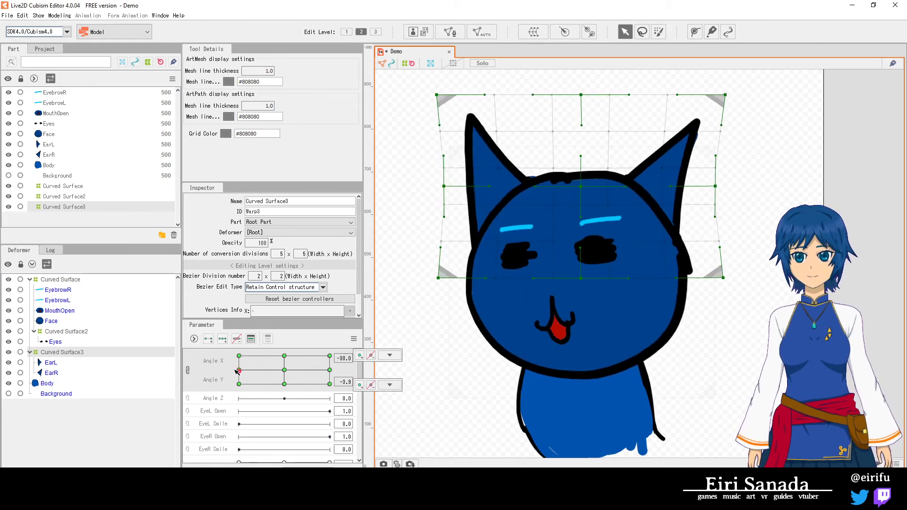
left_click(446, 95)
left_click_drag(446, 96, 450, 97)
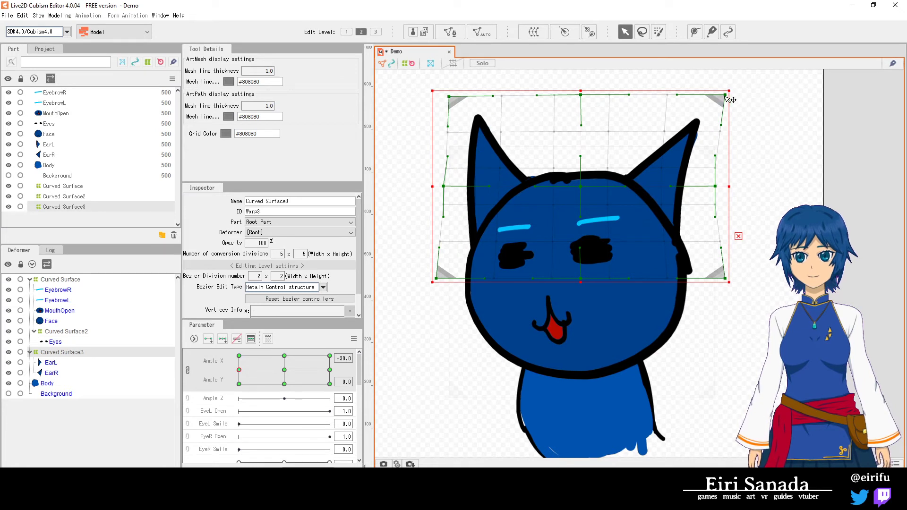
left_click_drag(730, 99, 722, 97)
- At Angle X 30, pull the ear warp deformer's two upper corners and its lower-left corner inward
left_click(319, 374)
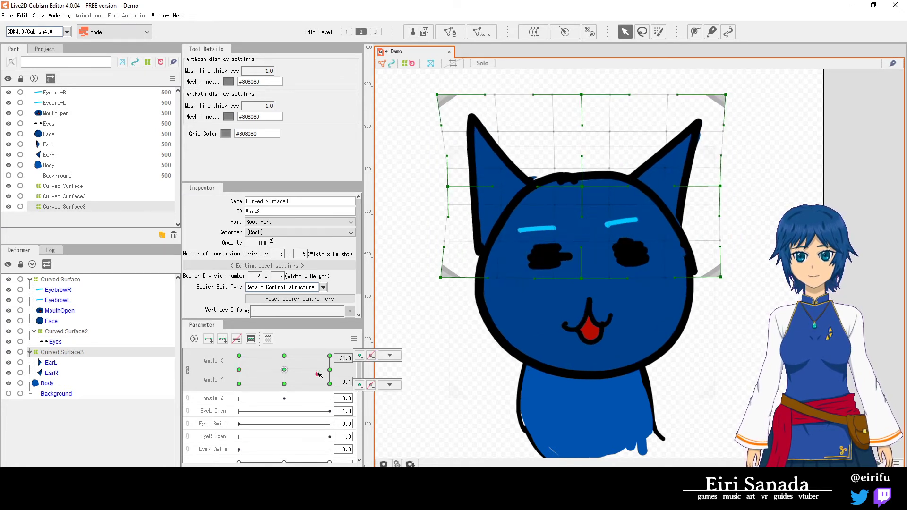
left_click_drag(319, 374, 333, 371)
left_click(444, 95)
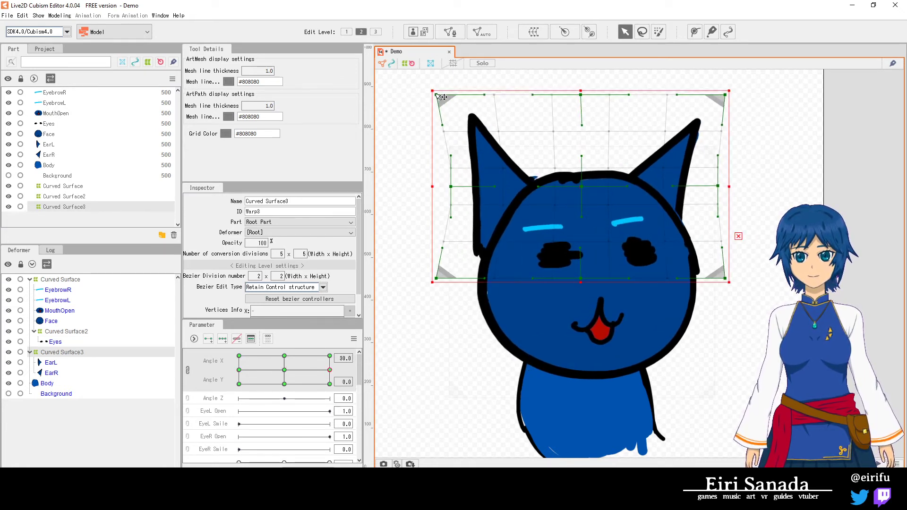
left_click_drag(444, 95, 451, 101)
left_click_drag(729, 104, 712, 100)
key("ctrl+z")
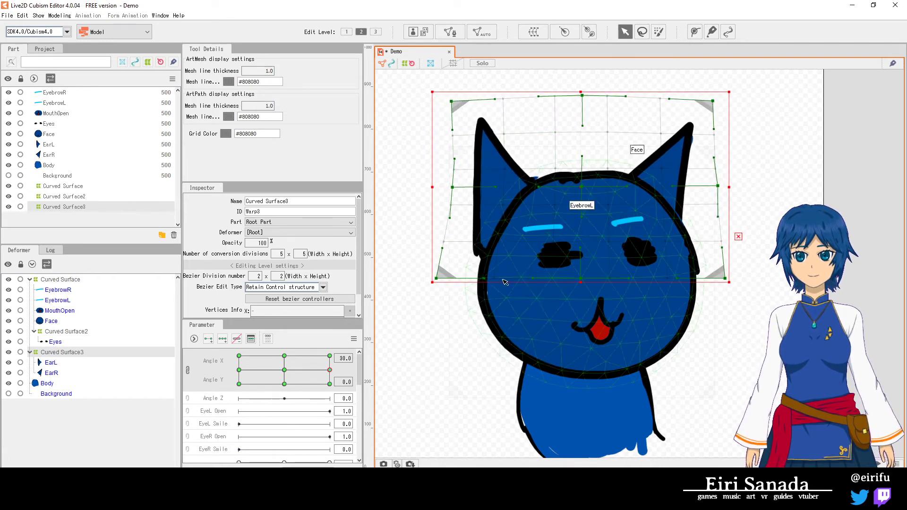
left_click_drag(433, 279, 447, 279)
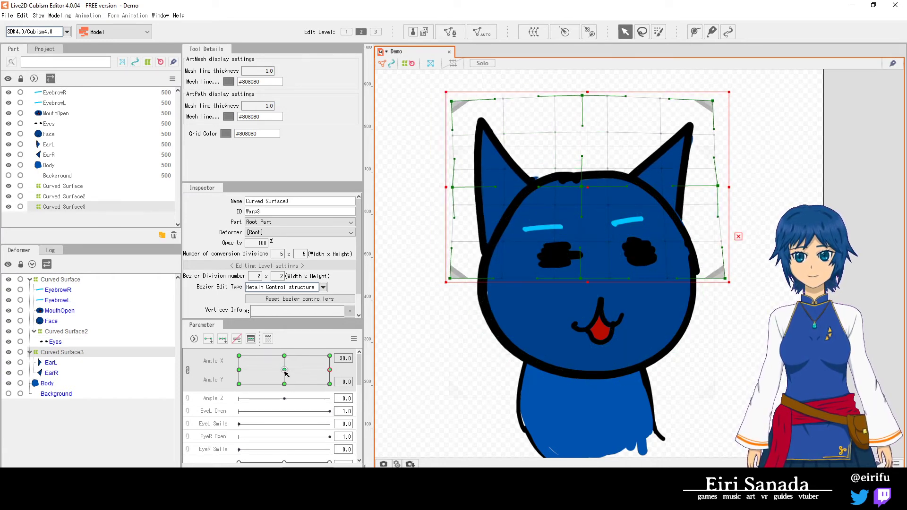
- Regenerate the four-corner forms of the selected ear warp deformer for Angle X and Angle Y, and test the head turn
left_click(353, 338)
left_click(412, 398)
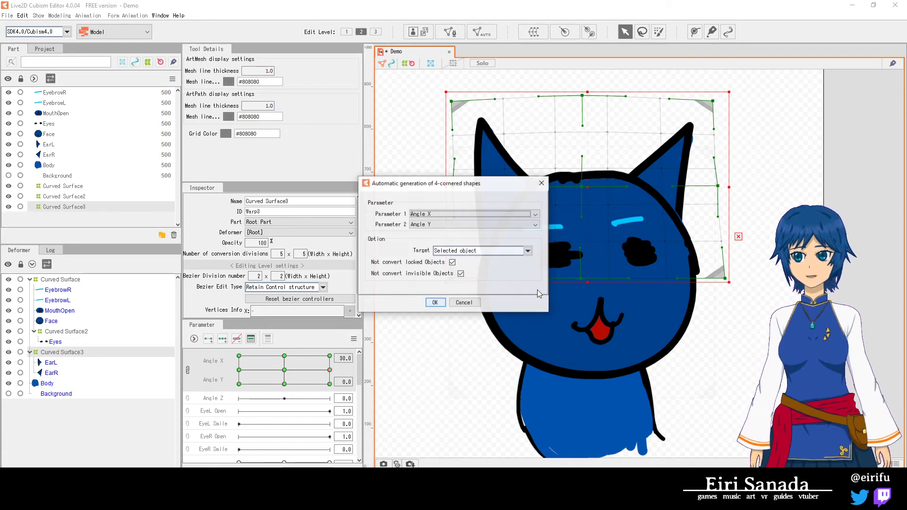
left_click(435, 303)
left_click(265, 370)
left_click_drag(265, 370, 291, 368)
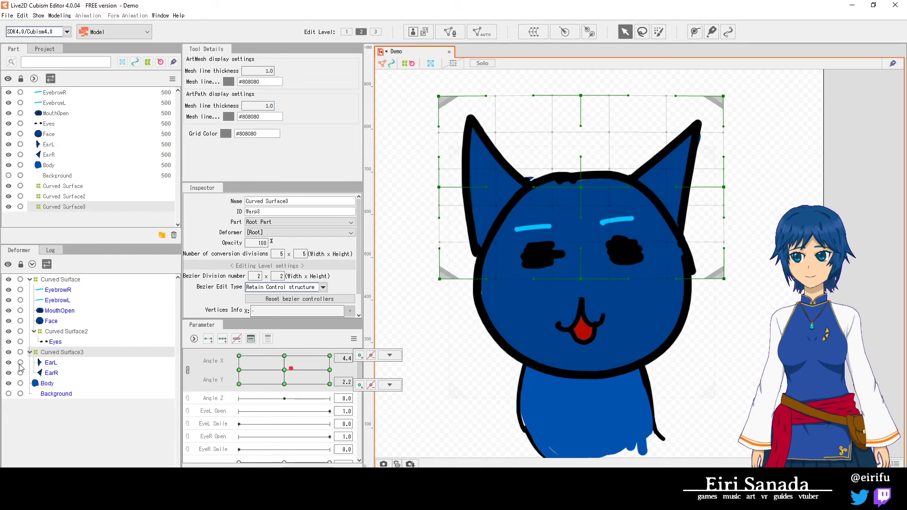
- Add three keys to the Hair Move Side parameter for the EarL mesh
left_click(45, 363)
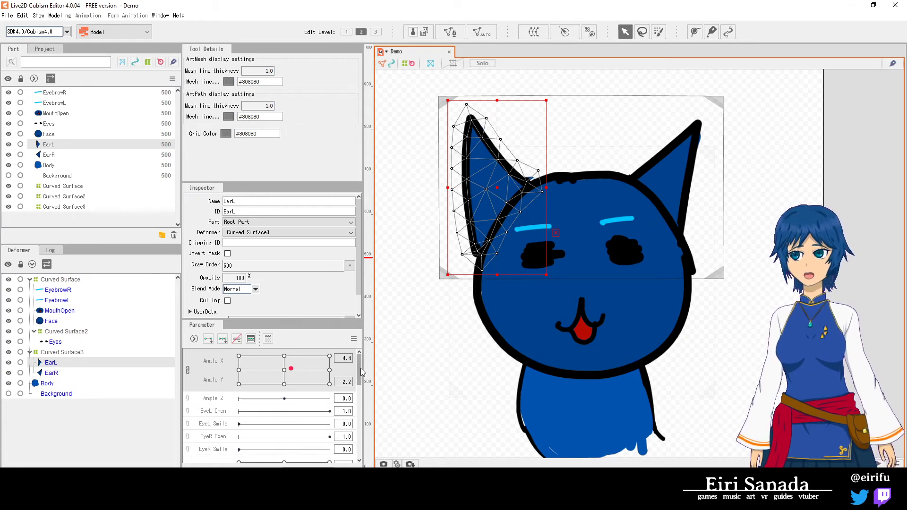
left_click_drag(360, 378, 356, 454)
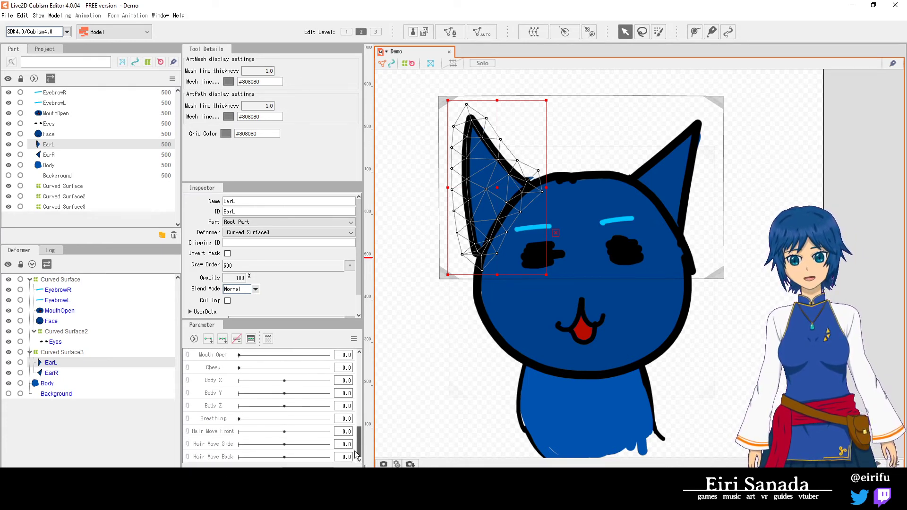
left_click(224, 446)
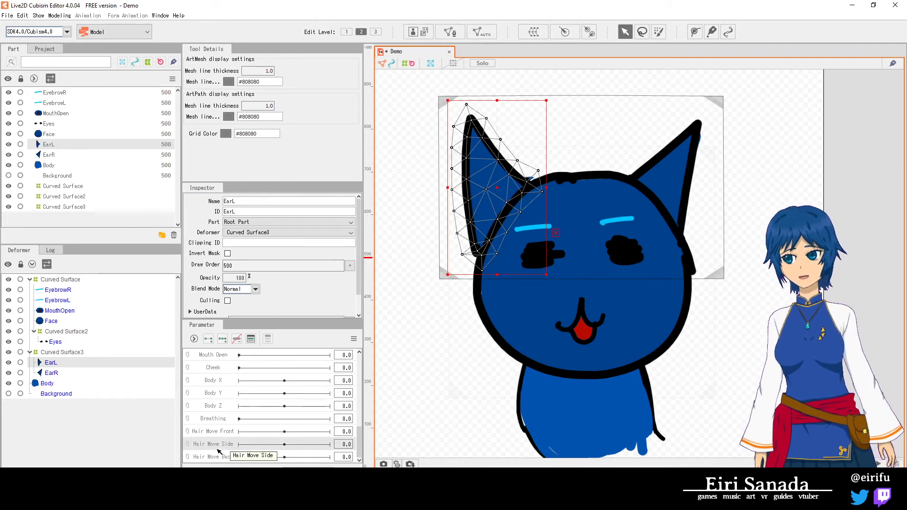
left_click(223, 339)
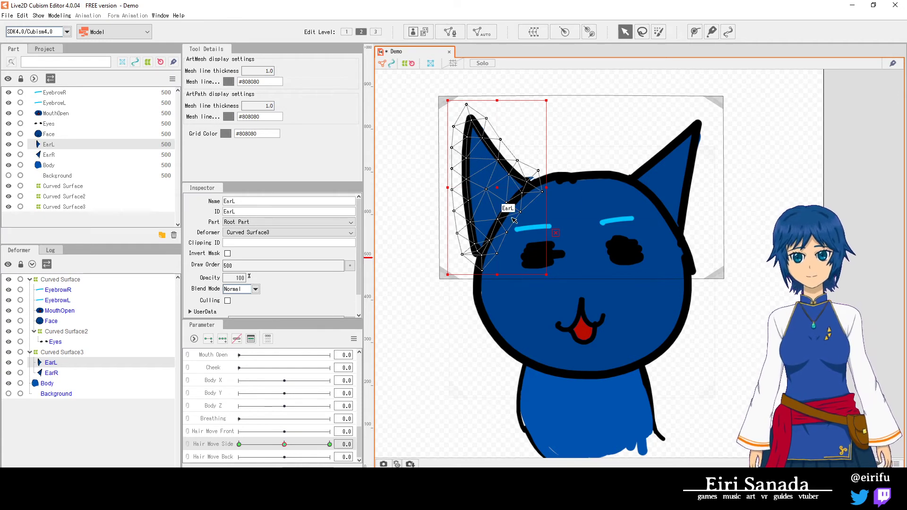
left_click_drag(285, 444, 313, 445)
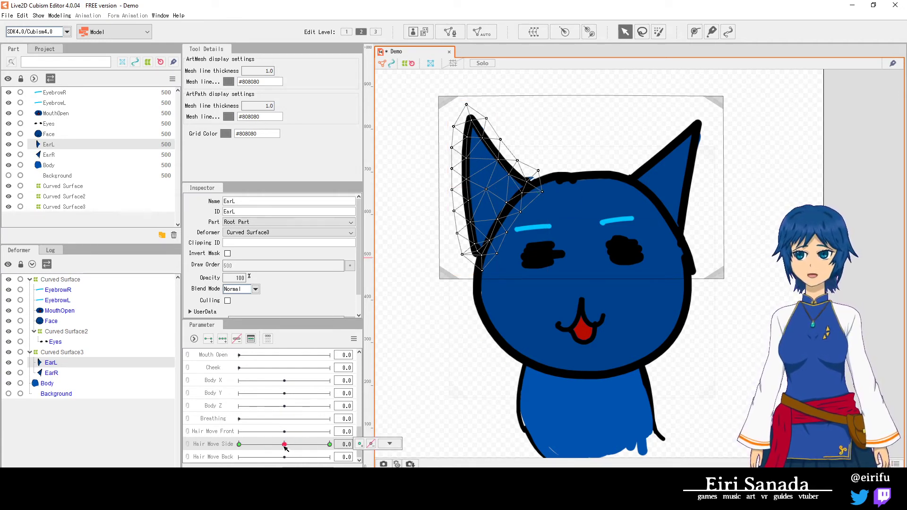
- Draw a three-point deform path on EarL from base to tip and nudge the tip slightly upward at Hair Move Side -1.0
left_click(476, 124)
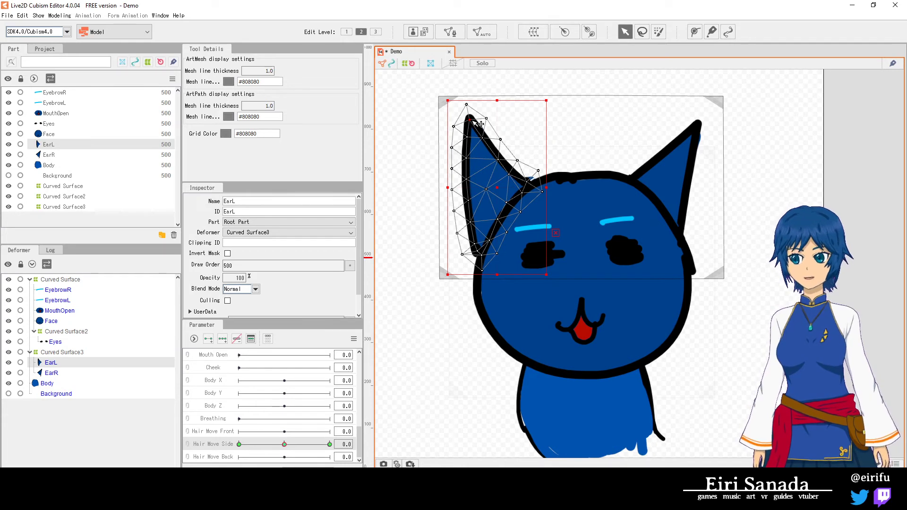
left_click(695, 32)
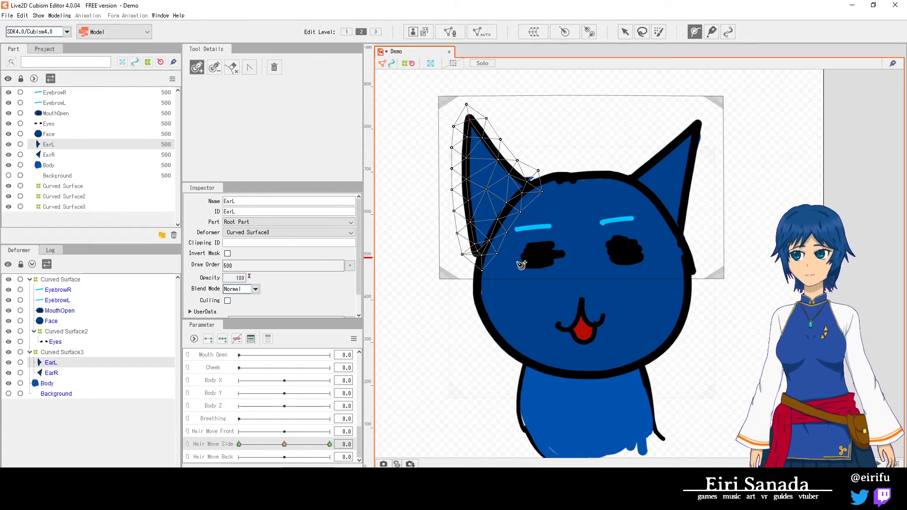
left_click(507, 258)
left_click(492, 188)
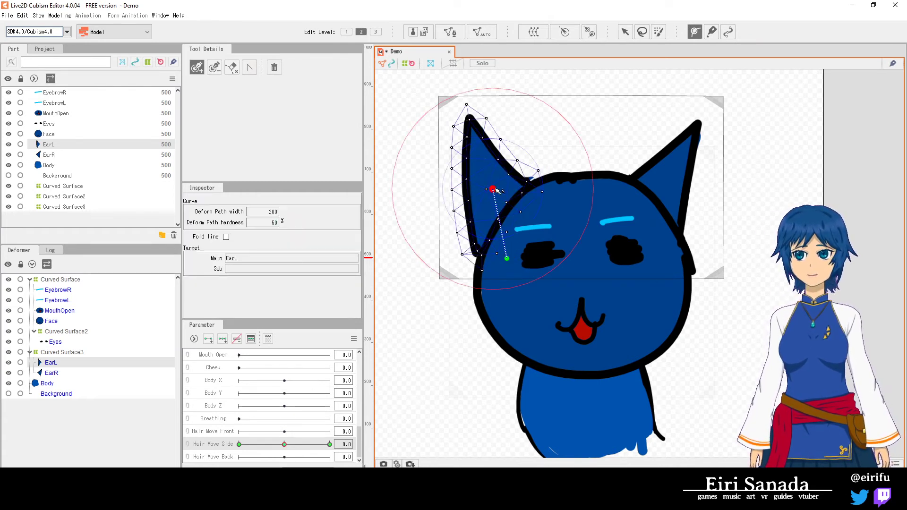
left_click(468, 119)
left_click(624, 32)
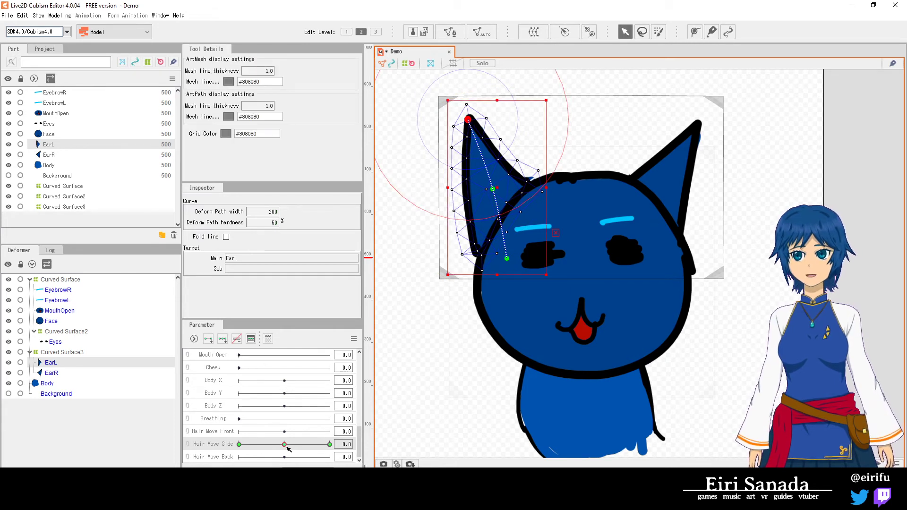
left_click_drag(284, 444, 239, 444)
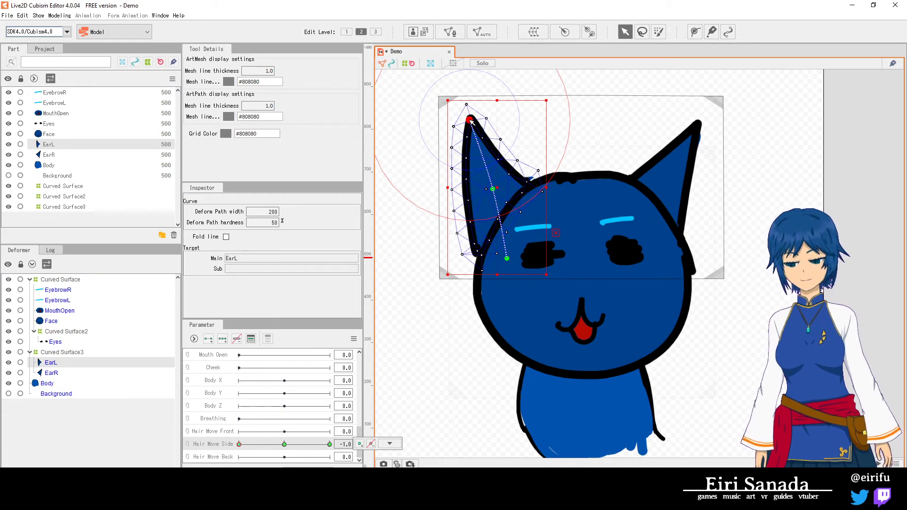
mouse_move(470, 121)
left_mouse_down()
mouse_move(518, 128)
mouse_move(493, 117)
mouse_move(457, 122)
mouse_move(478, 117)
left_mouse_up()
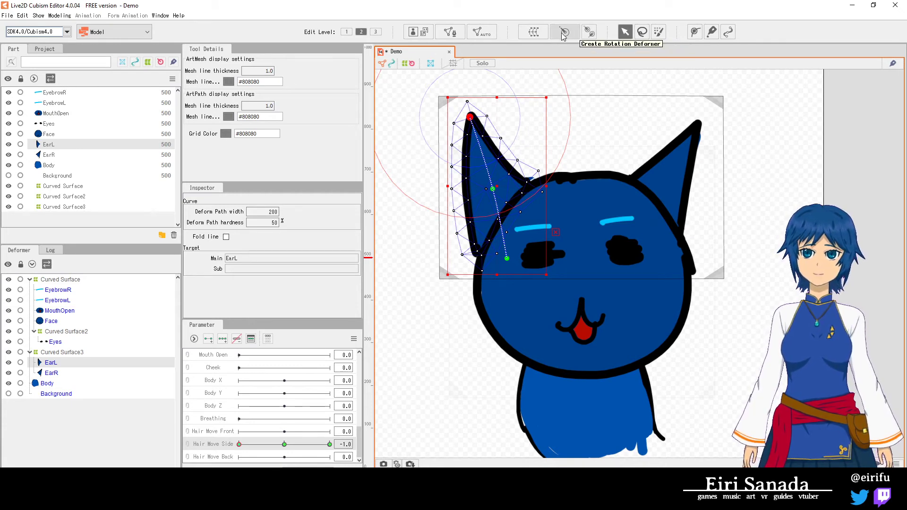
- Create a rotation deformer named Rotation in Root Part as the parent of the face warp deformer Curved Surface
left_click(61, 280)
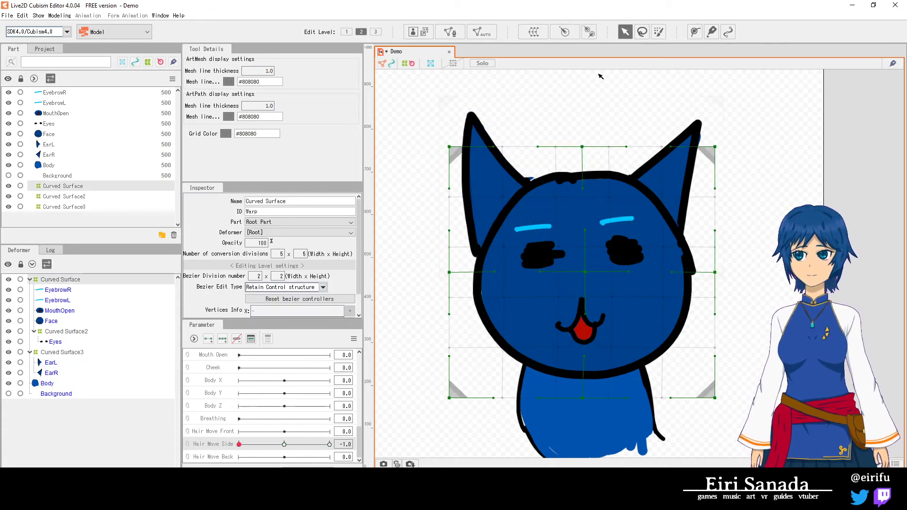
left_click(577, 36)
left_click(454, 256)
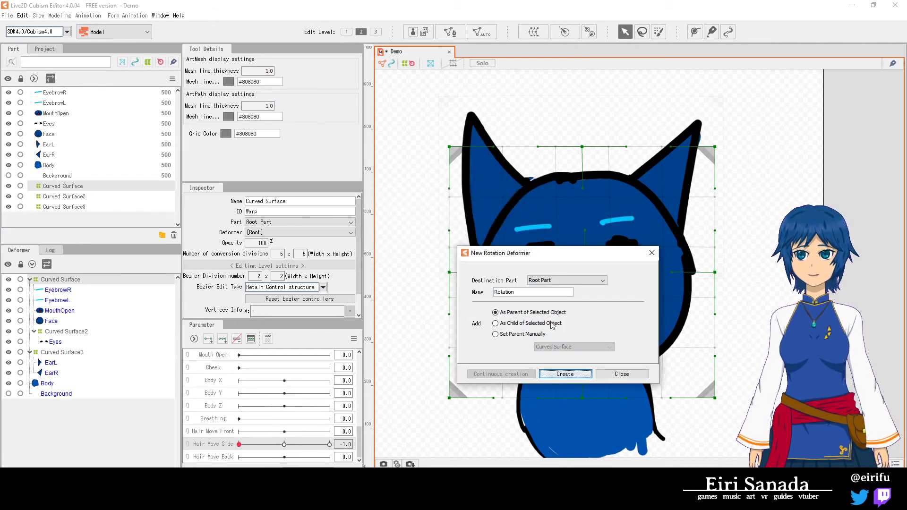
left_click(565, 373)
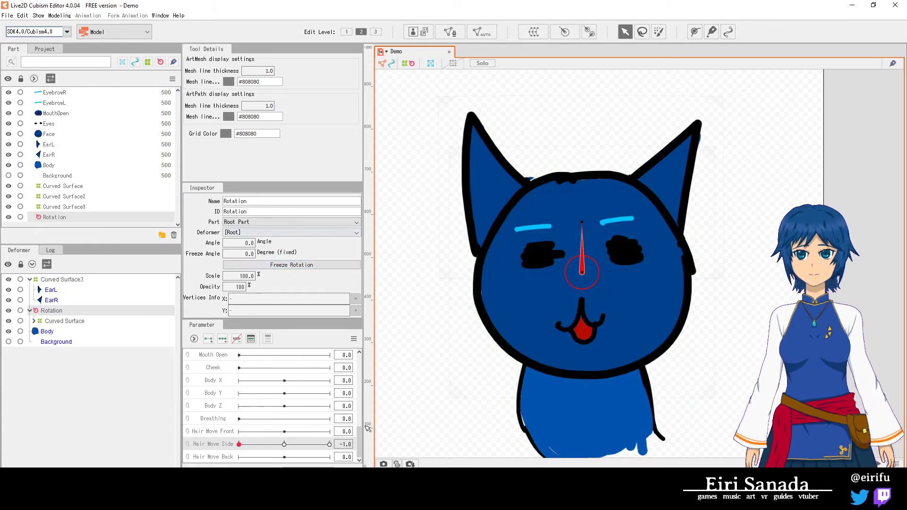
- Add three Angle Z keys to the Rotation deformer and rotate it to about 7.2 degrees at Angle Z 30
left_click_drag(359, 441, 359, 366)
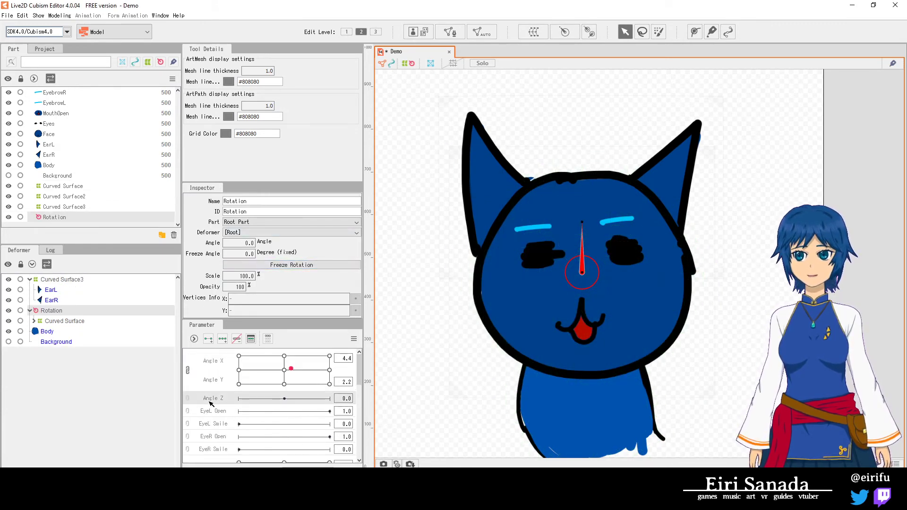
left_click(208, 339)
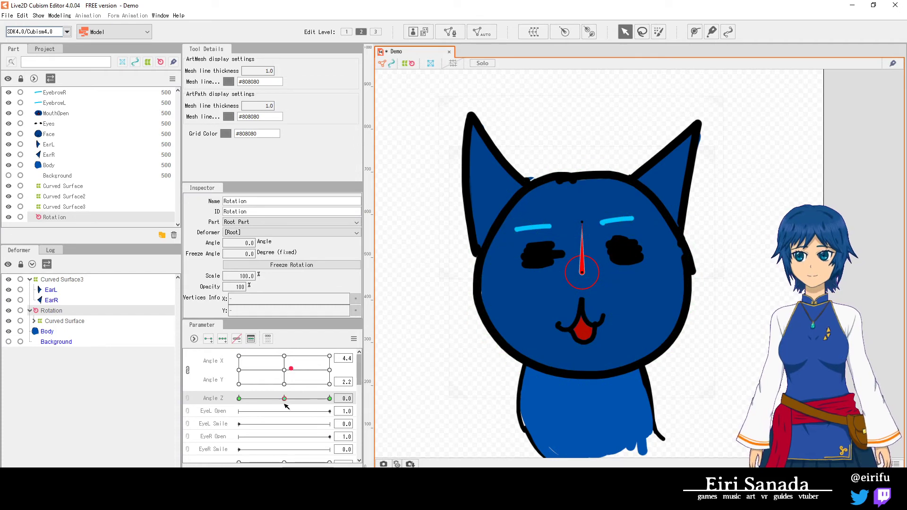
left_click_drag(284, 398, 329, 399)
left_click_drag(582, 221, 588, 222)
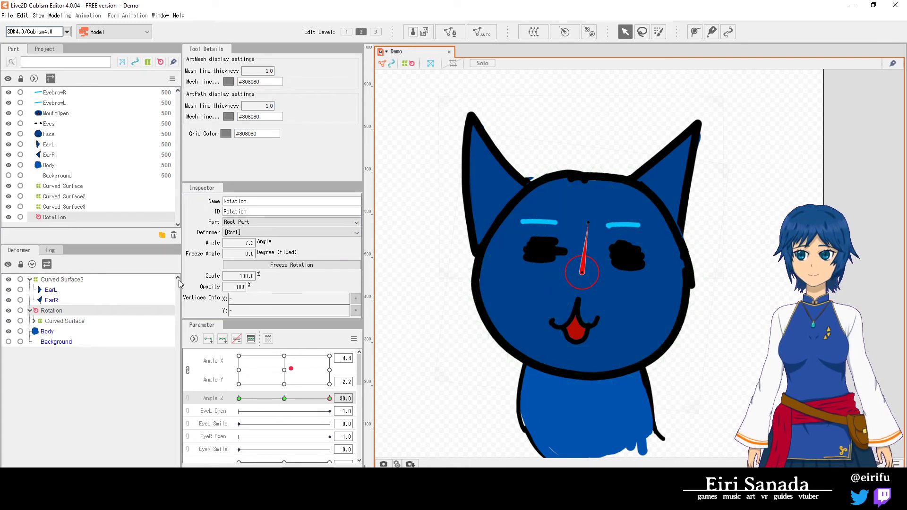
- Nest the ear warp deformer Curved Surface3 under the Rotation deformer and try the Angle Z parameter
left_click_drag(61, 280, 71, 319)
left_click(54, 281)
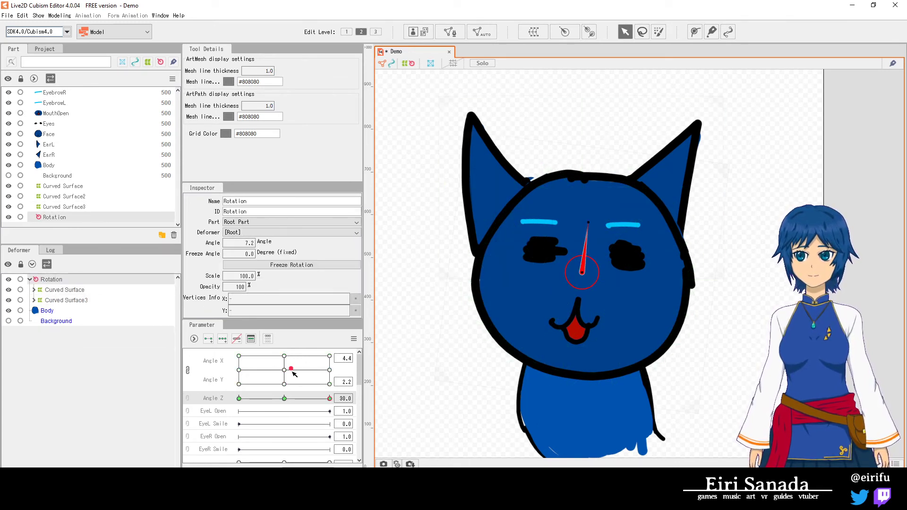
left_click_drag(284, 398, 339, 398)
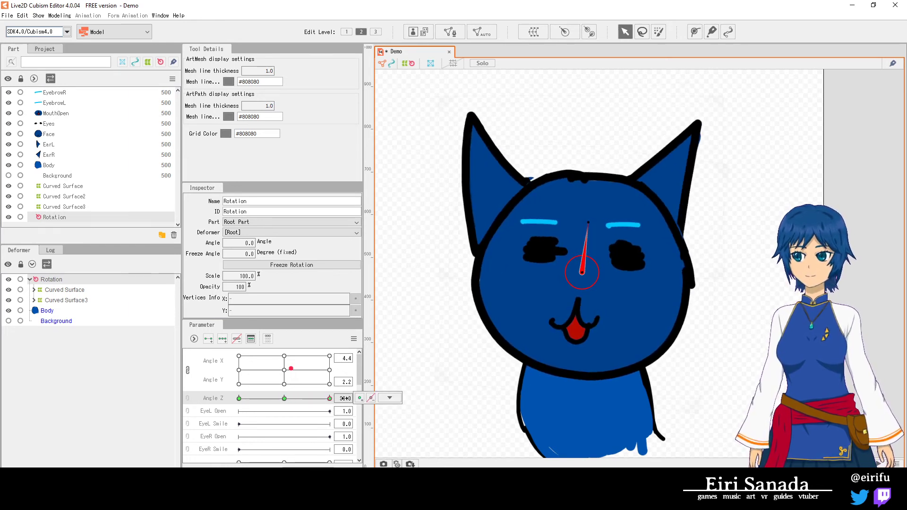
- Draw a chain of three child rotation deformers extending from Rotation across the head, and undo them
left_click(593, 35)
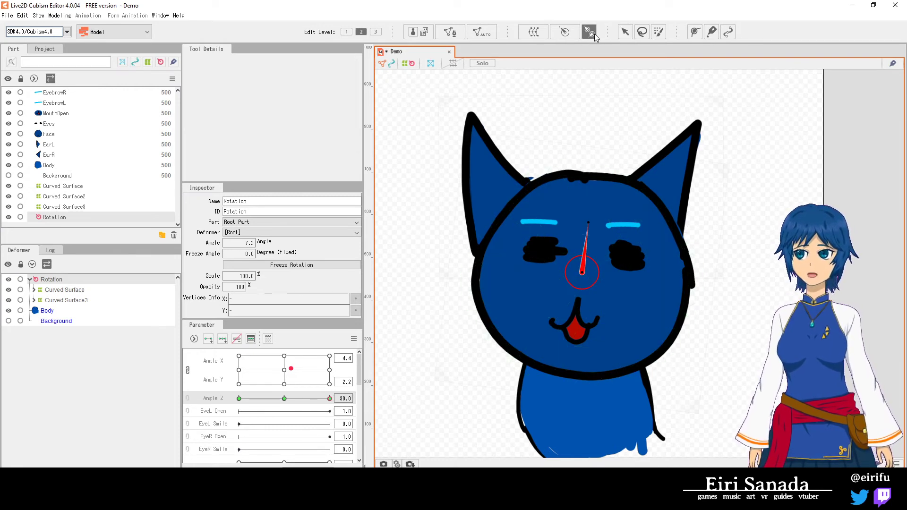
left_click_drag(590, 223, 764, 221)
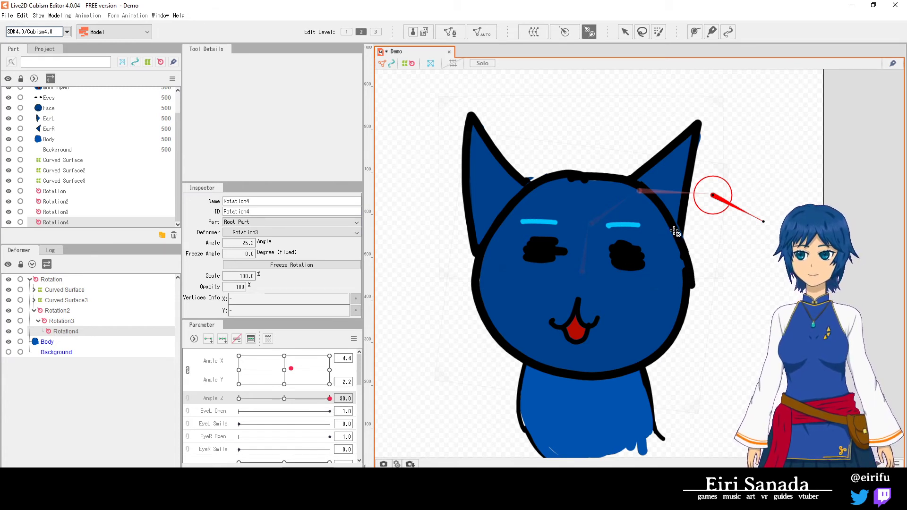
key("ctrl+z")
key("ctrl+z")
key("ctrl+z")
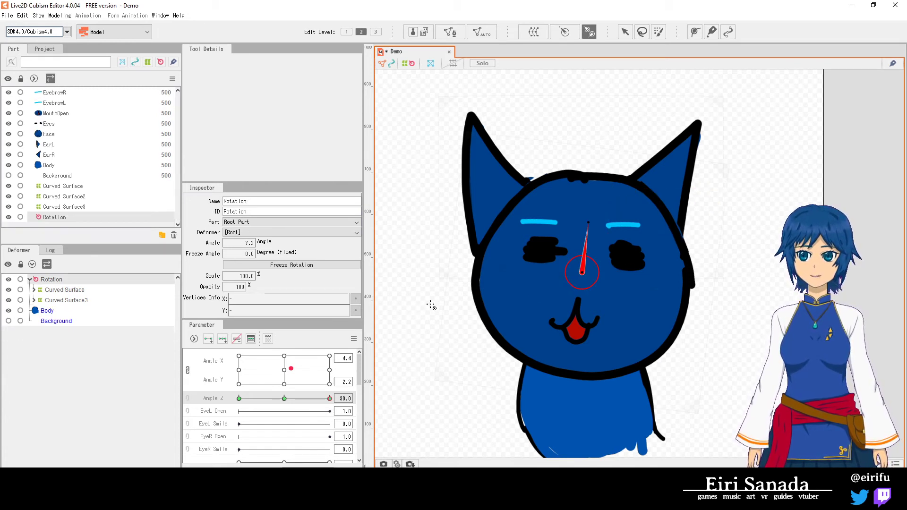
- Using EarL's deform path, bend the ear tip outward at Hair Move Side -1.0 and inward at Hair Move Side 1.0
left_click(33, 299)
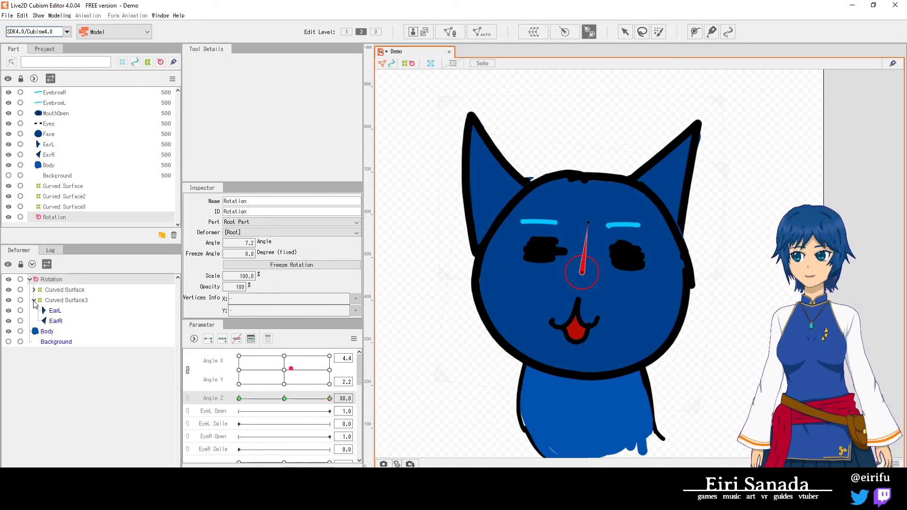
left_click(55, 311)
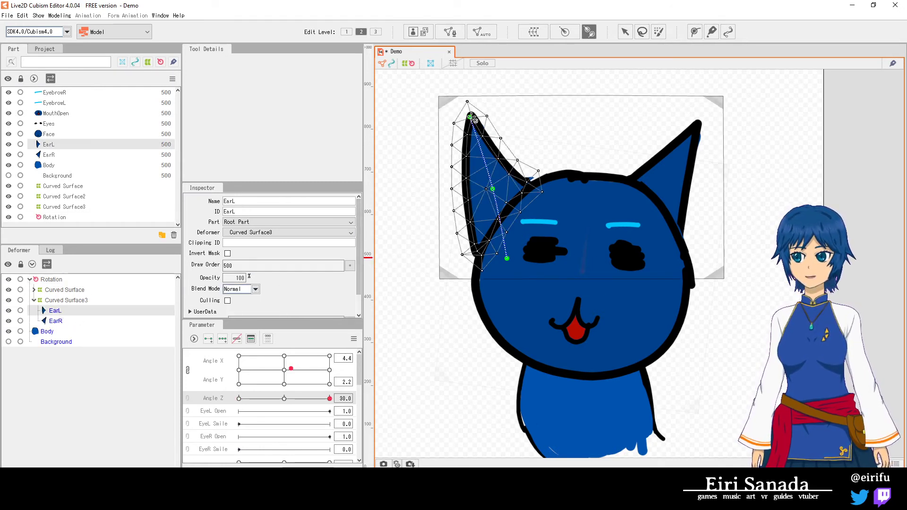
mouse_move(470, 116)
left_mouse_down()
mouse_move(448, 133)
mouse_move(465, 118)
left_mouse_up()
key("ctrl+z")
left_click(625, 31)
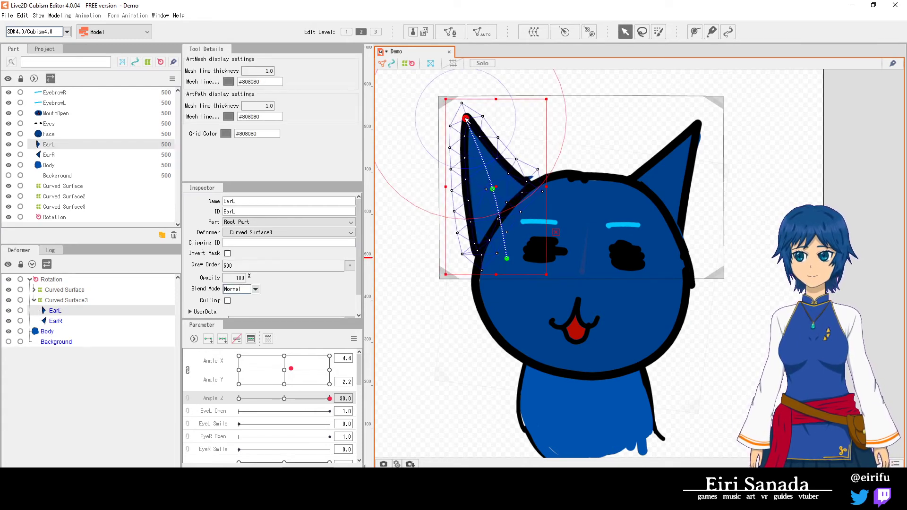
left_click_drag(359, 372, 359, 432)
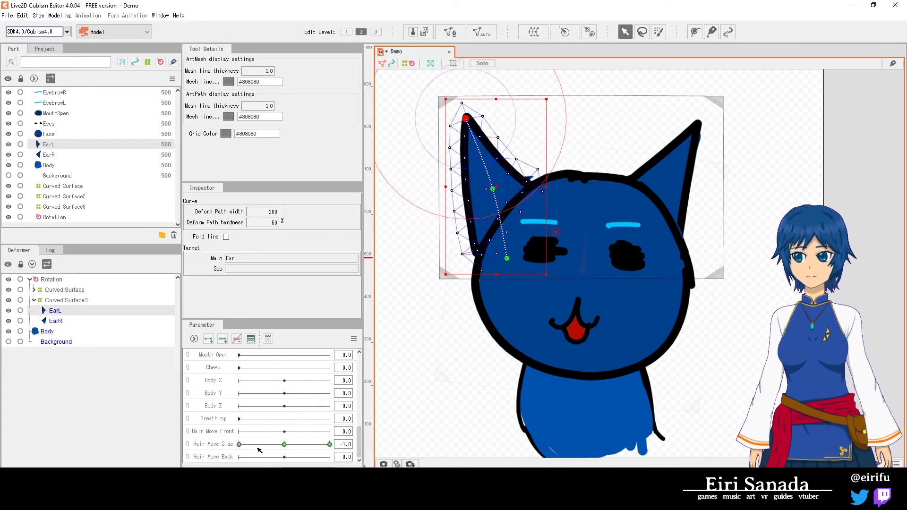
left_click(241, 444)
left_click_drag(469, 118, 454, 122)
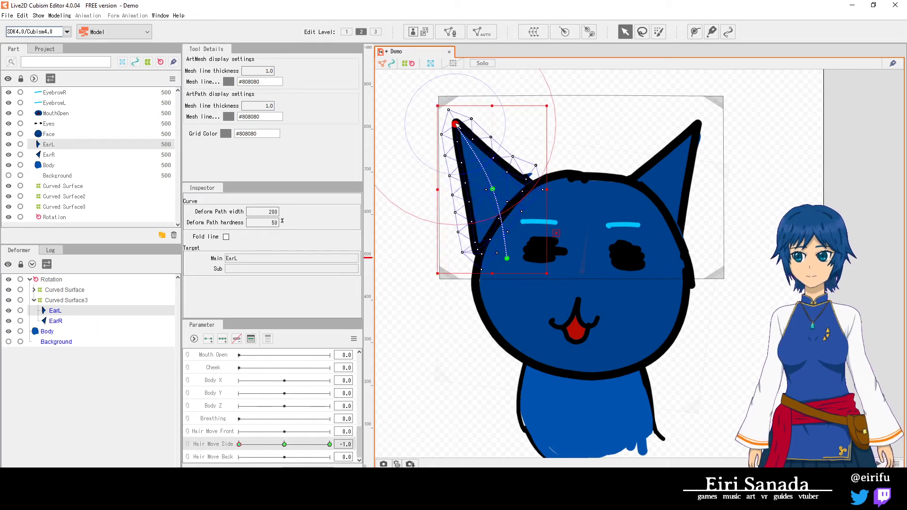
left_click_drag(243, 446, 337, 447)
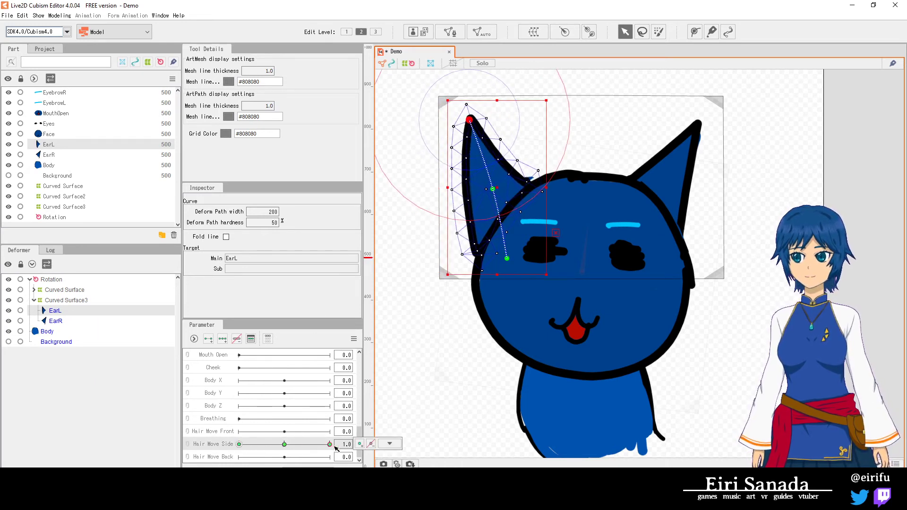
left_click_drag(469, 119, 492, 118)
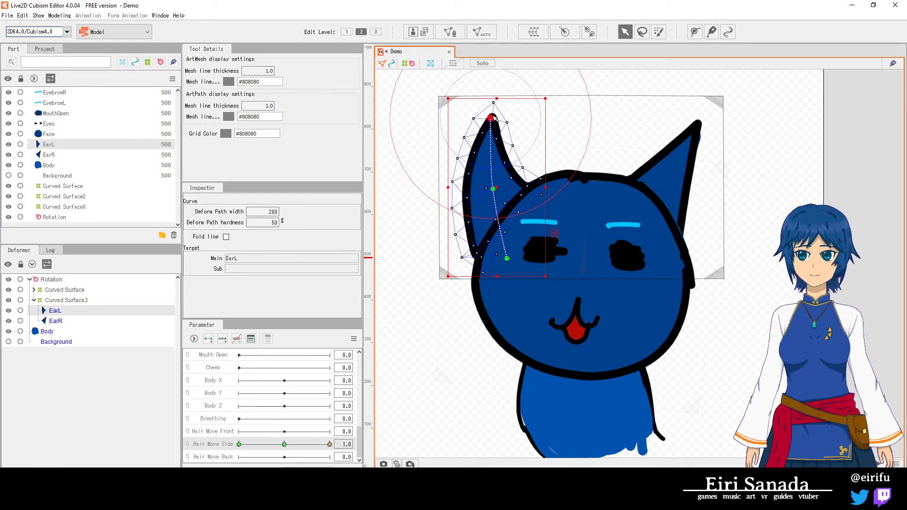
- Draw a three-point deform path on the EarR mesh from the ear's base up to its tip
left_click(75, 321)
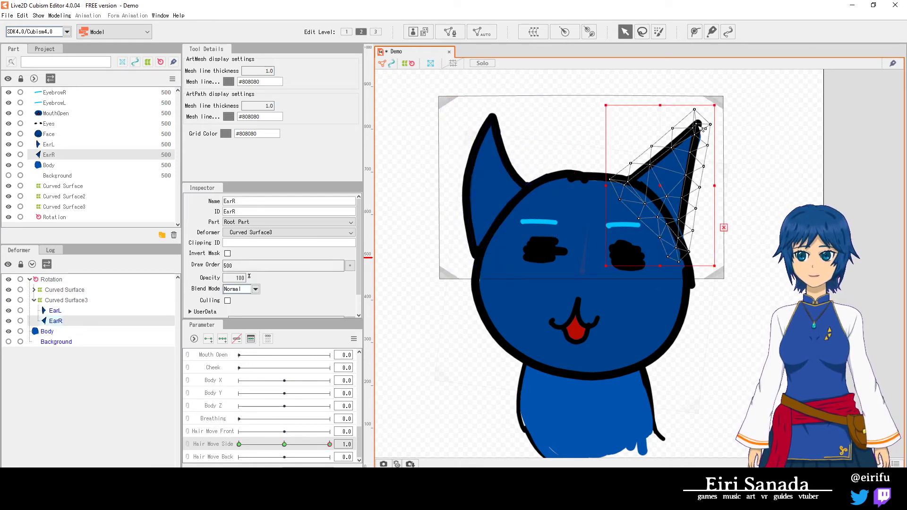
left_click(694, 32)
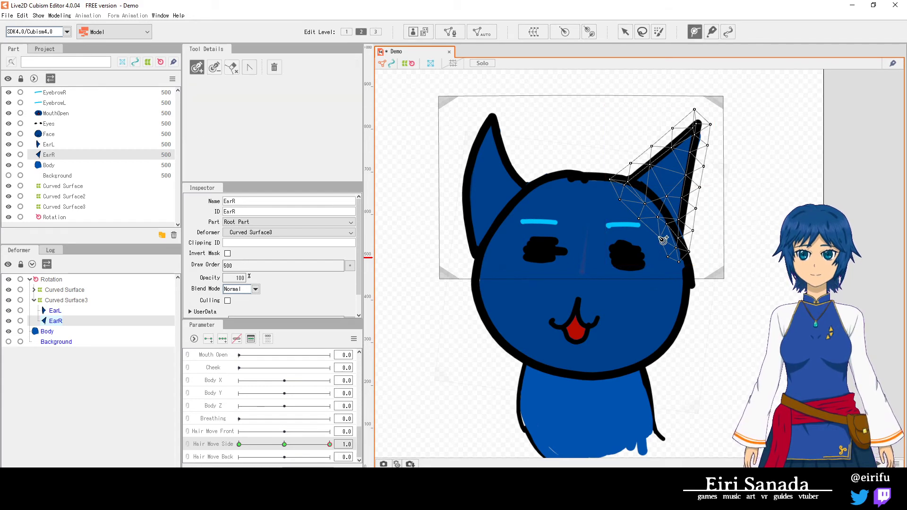
left_click(648, 224)
left_click(696, 132)
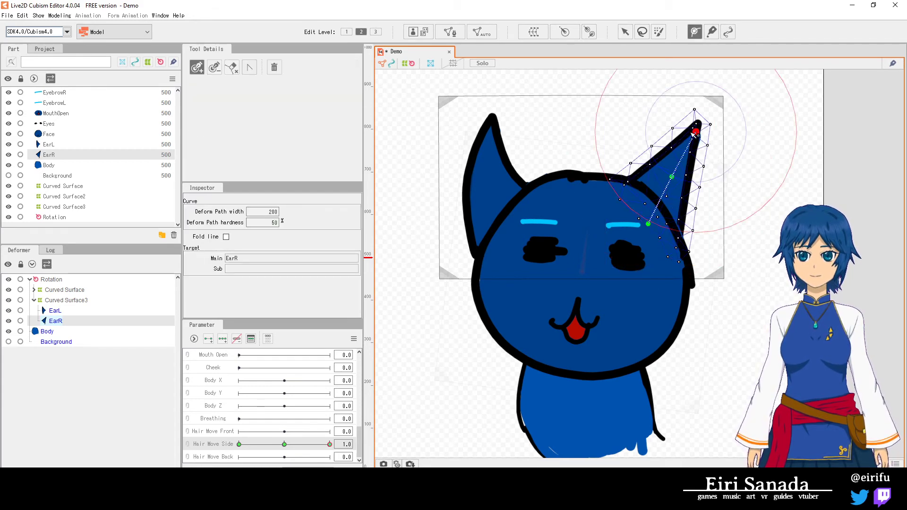
left_click(626, 33)
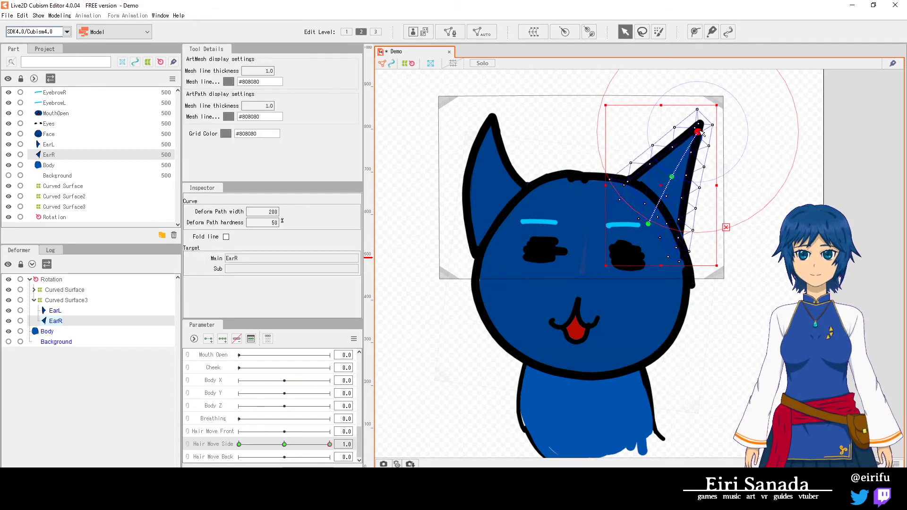
- At Hair Move Side -1.0, bend EarR's tip inward and EarL's tip further outward with their deform paths
left_click(239, 443)
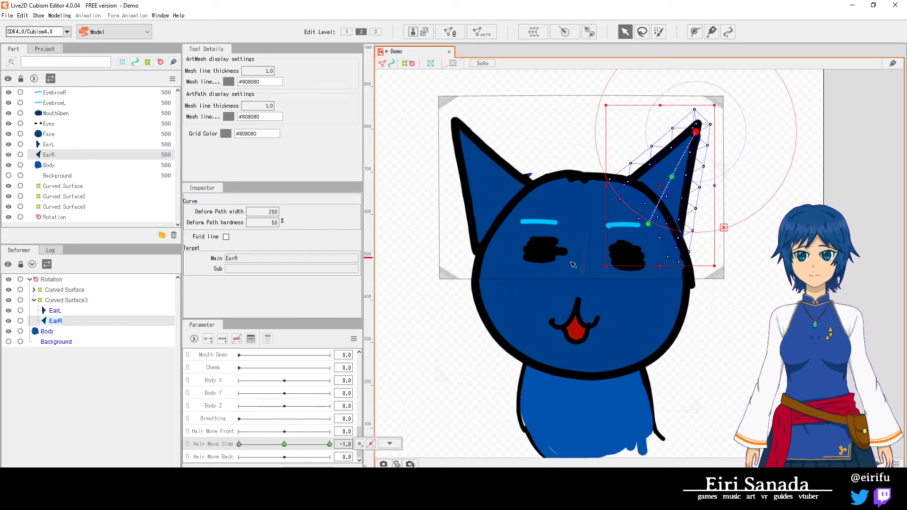
left_click_drag(696, 132, 668, 123)
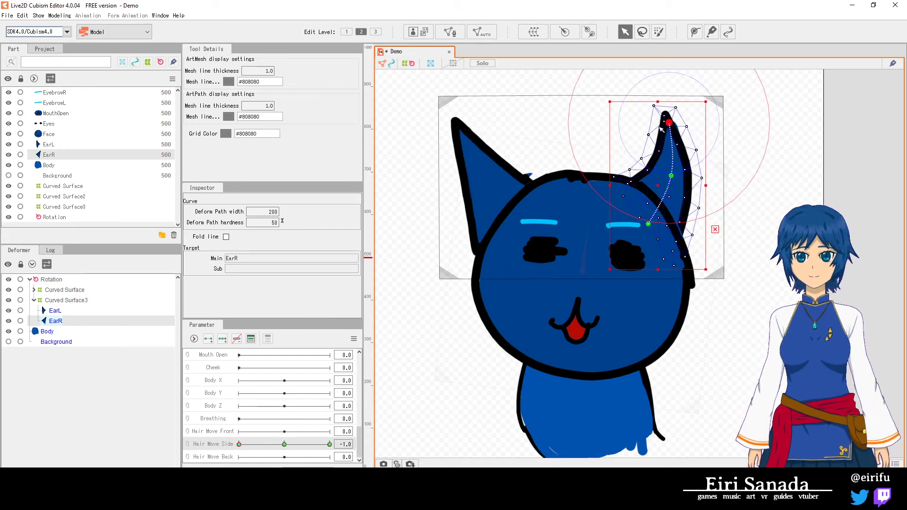
left_click(56, 311)
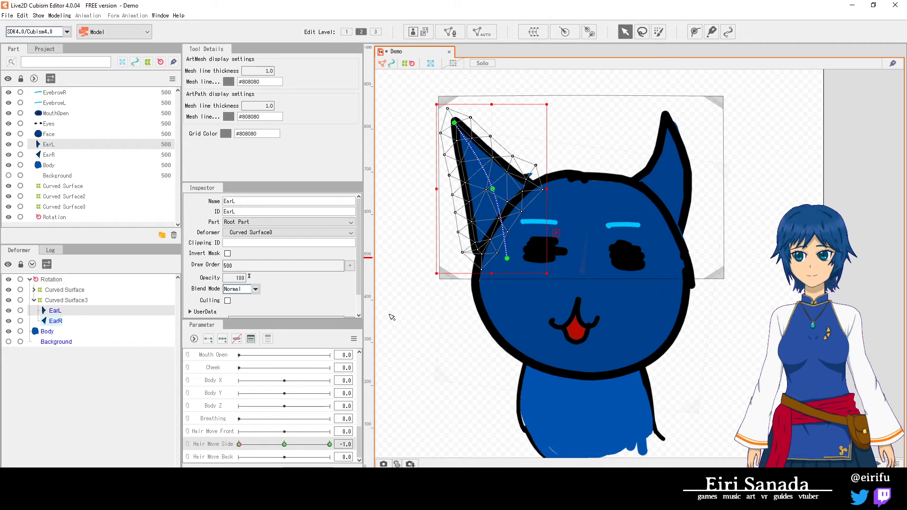
left_click_drag(454, 123, 441, 133)
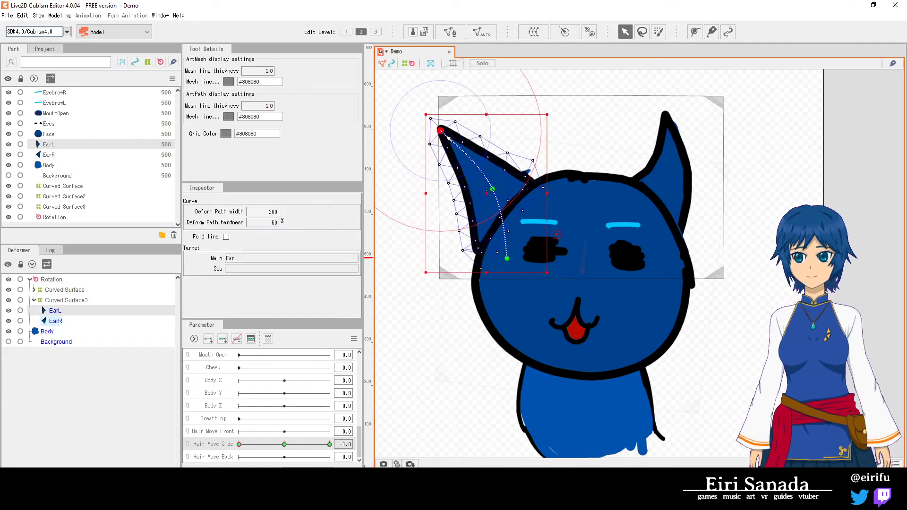
left_click_drag(496, 191, 499, 189)
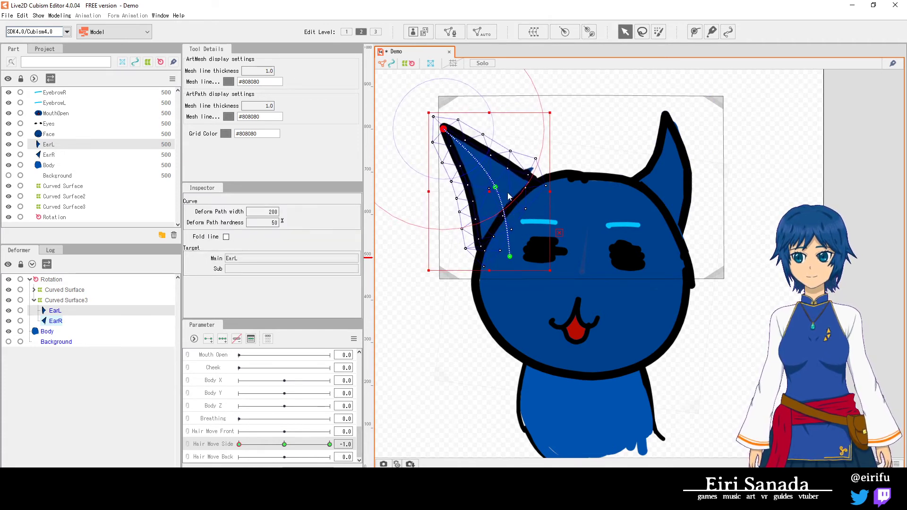
key("ctrl+z")
- Sweep Hair Move Side from -1.0 towards 1.0 to preview the ear bends, and return it to the centre
left_click_drag(239, 444, 341, 444)
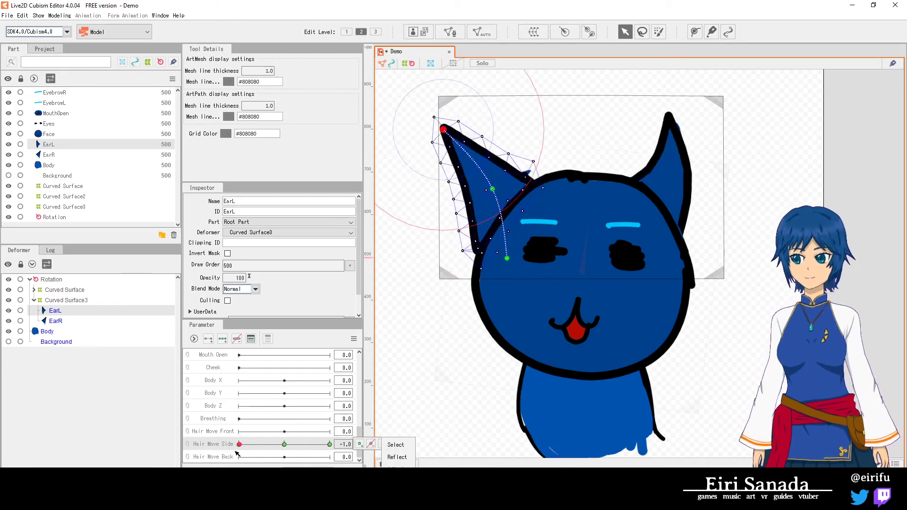
left_click(284, 443)
left_click_drag(286, 445, 283, 445)
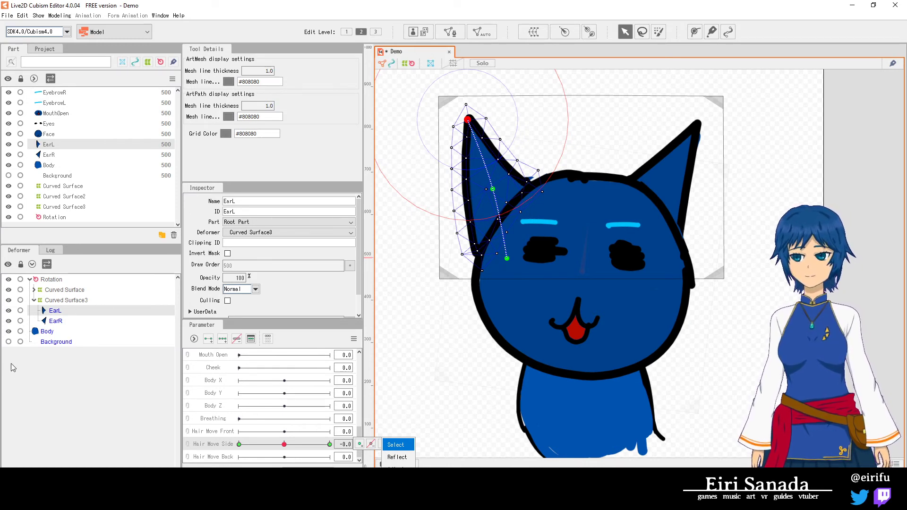
- Rotate the Rotation deformer to about -11.6° at Angle Z -30.0 and try the head tilt with Angle Z
left_click(70, 341)
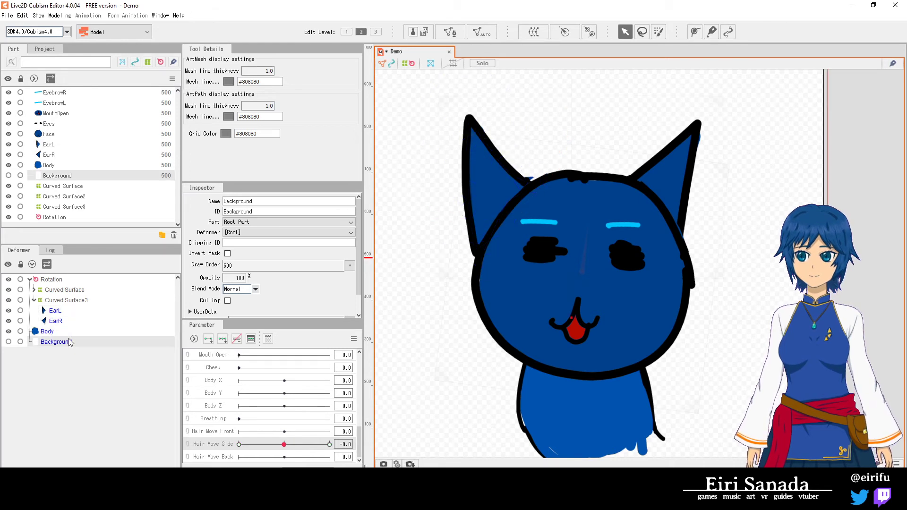
left_click(52, 279)
left_click_drag(360, 440, 360, 368)
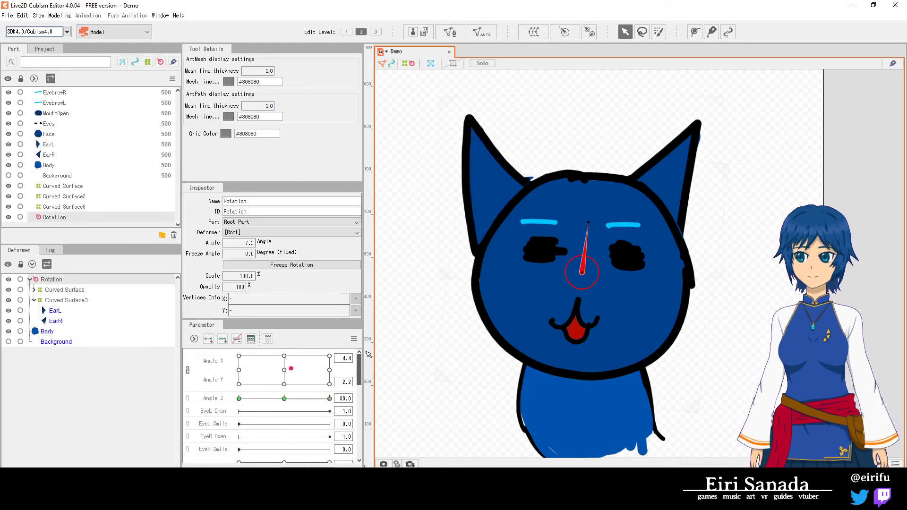
left_click_drag(285, 401, 239, 398)
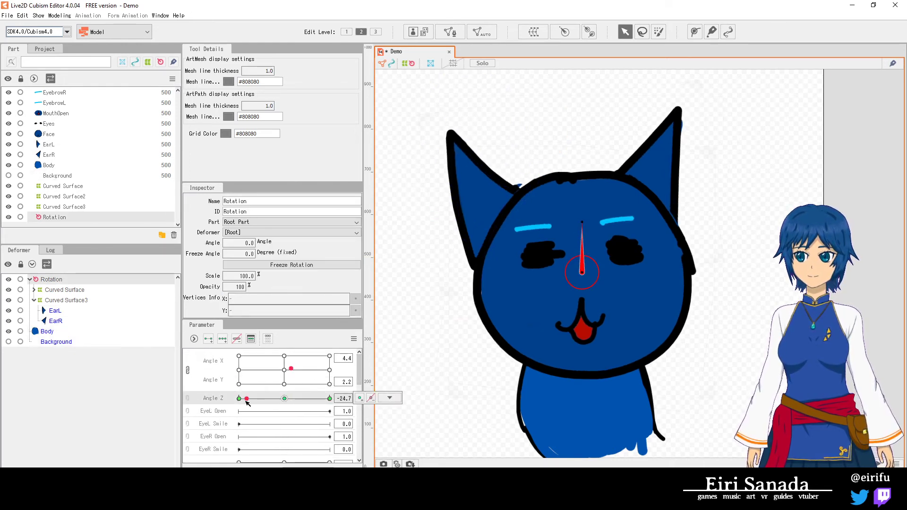
left_click_drag(580, 222, 571, 222)
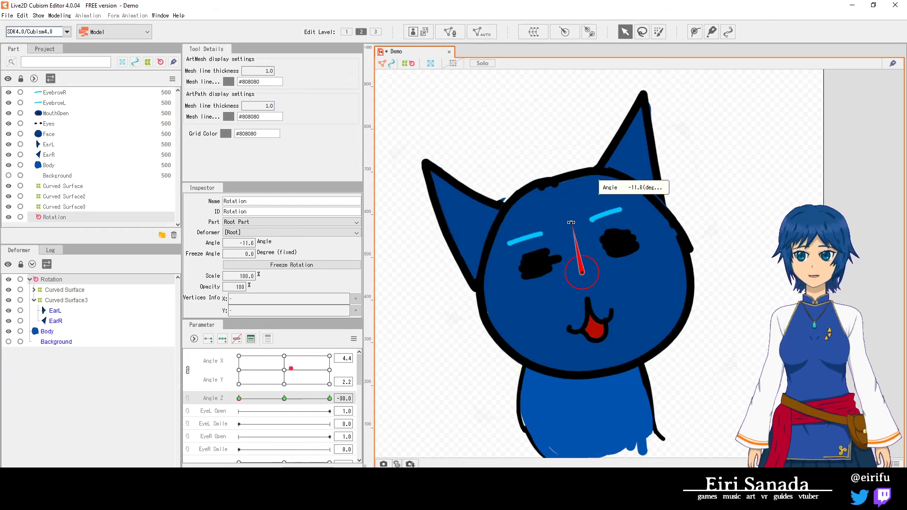
left_click_drag(273, 399, 282, 399)
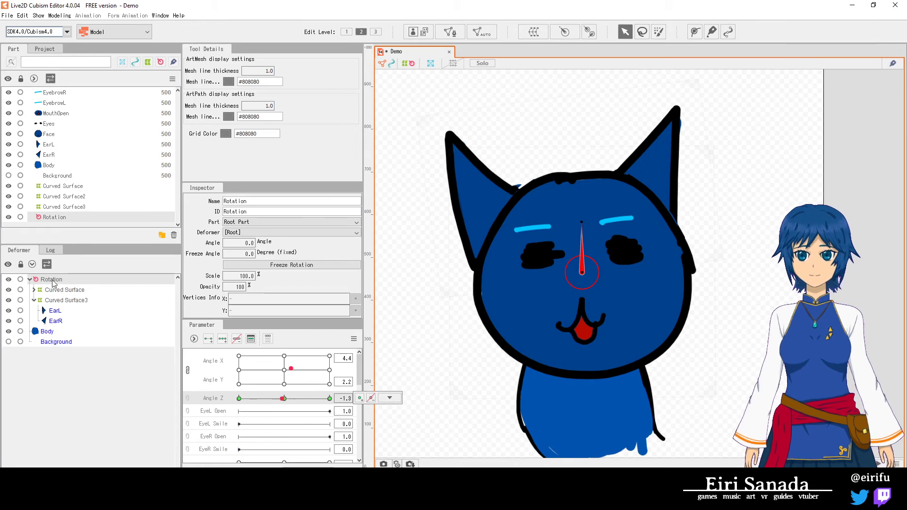
- Bring Angle Z back near the centre and delete the Rotation deformer
left_click(29, 279)
left_click(30, 279)
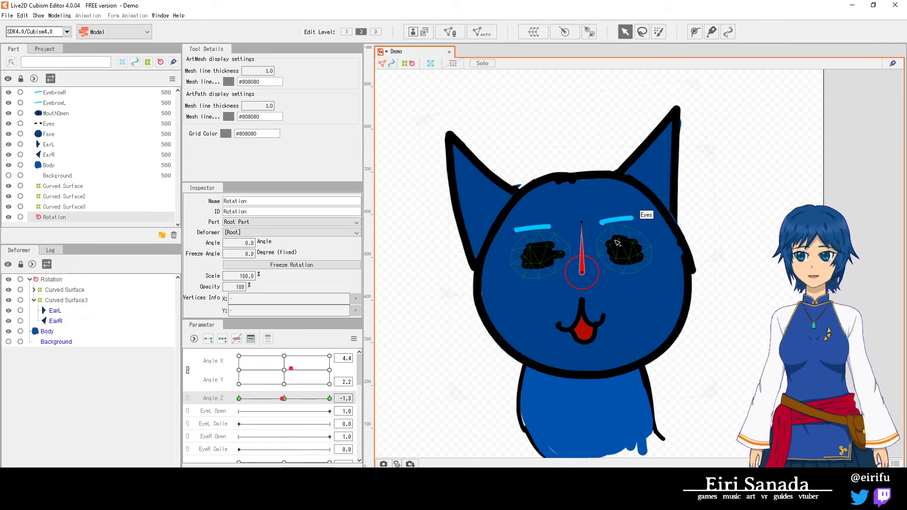
left_click(285, 399)
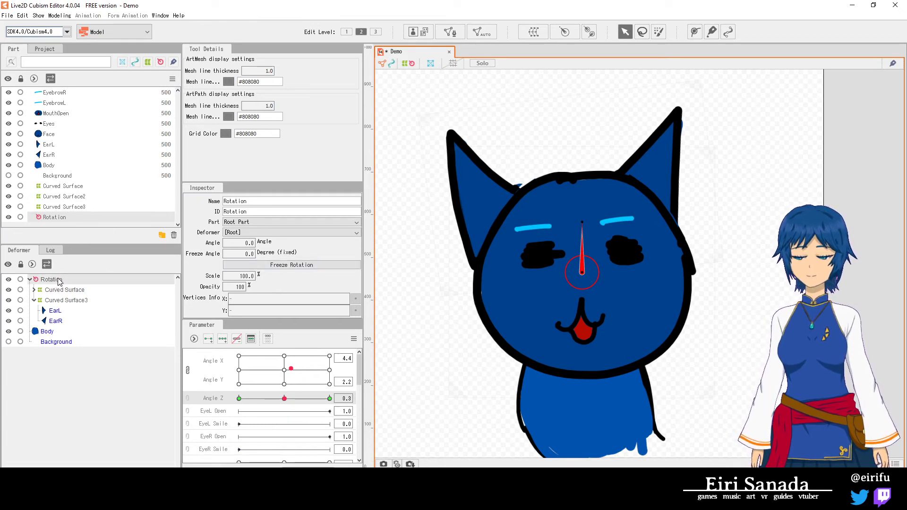
key("Delete")
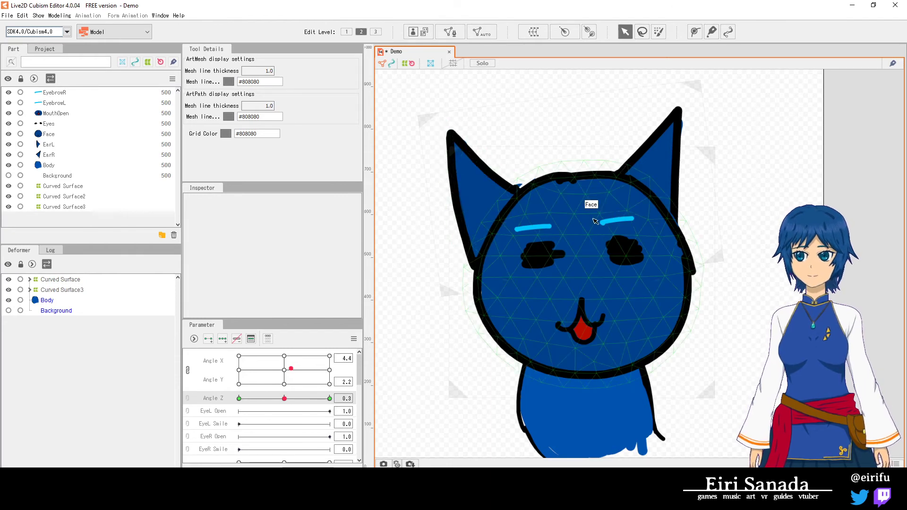
- Return Angle X and Y near the centre and create a rotation deformer named Rotation, with its parent set manually to Curved Surface3
left_click(28, 290)
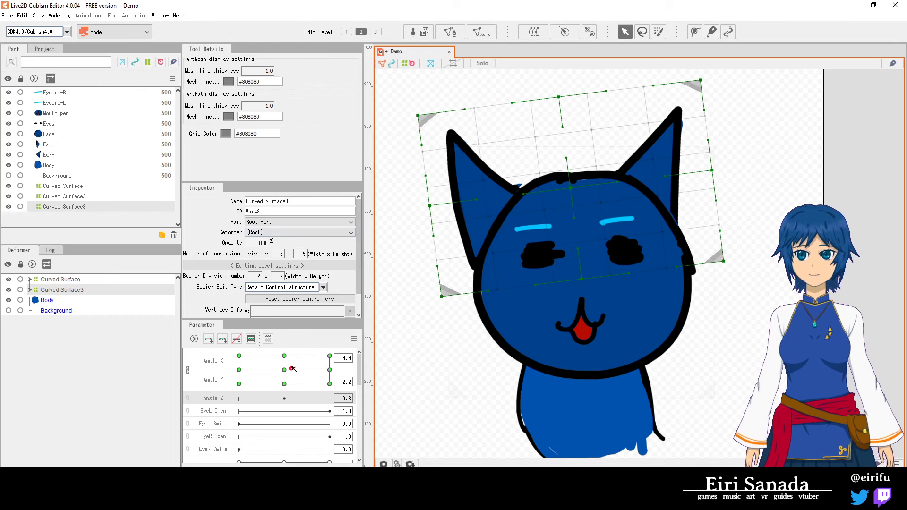
mouse_move(292, 369)
left_mouse_down()
mouse_move(277, 371)
mouse_move(286, 370)
left_mouse_up()
left_click(564, 32)
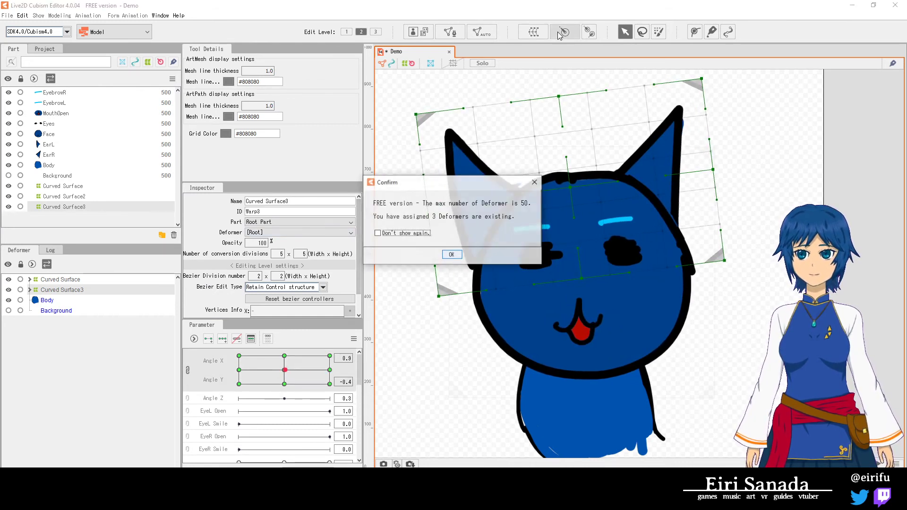
left_click(453, 255)
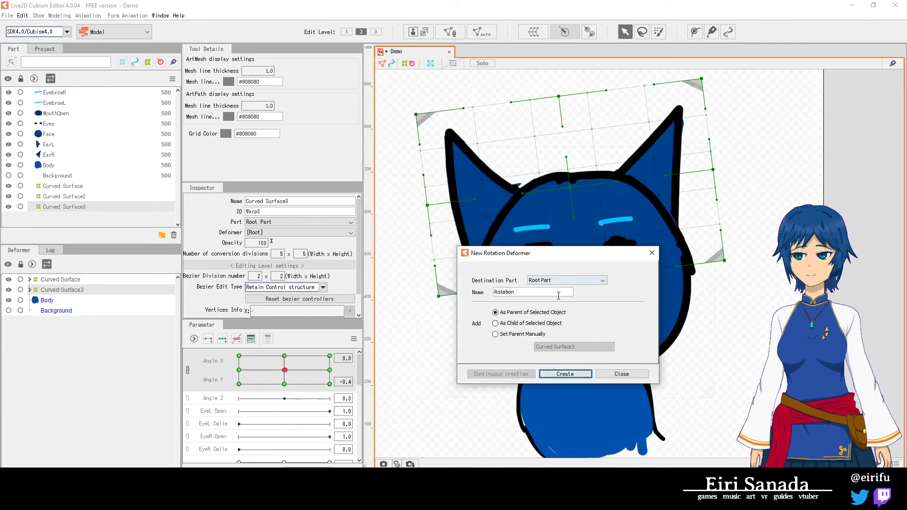
left_click(519, 334)
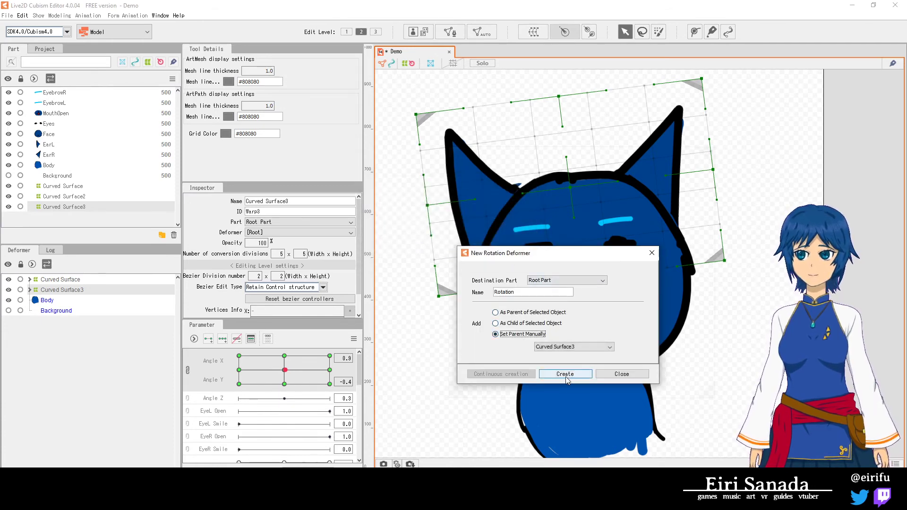
left_click(564, 374)
- Move the new Rotation deformer to the root level and place its pivot over the cat's mouth
left_click_drag(55, 326, 70, 275)
left_click_drag(570, 185, 590, 343)
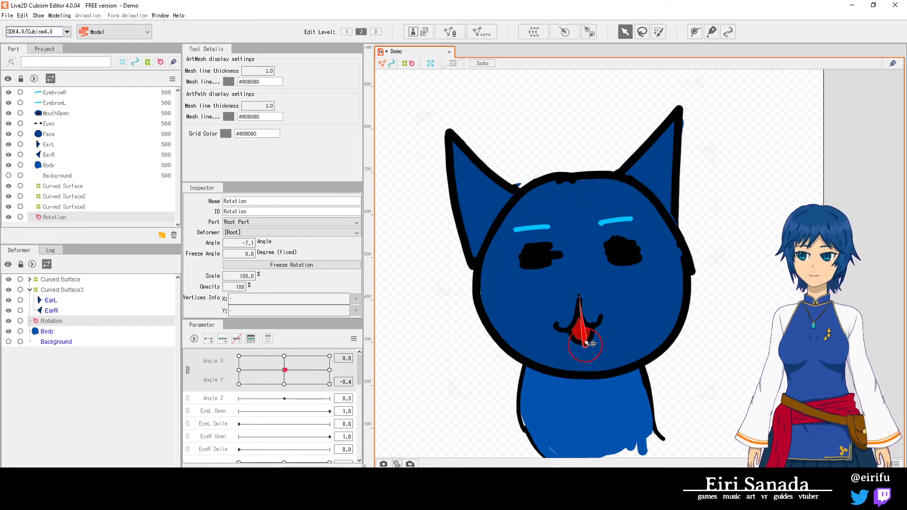
- Nest the Curved Surface3 and Curved Surface warp deformers under the Rotation deformer
left_click_drag(57, 290, 54, 323)
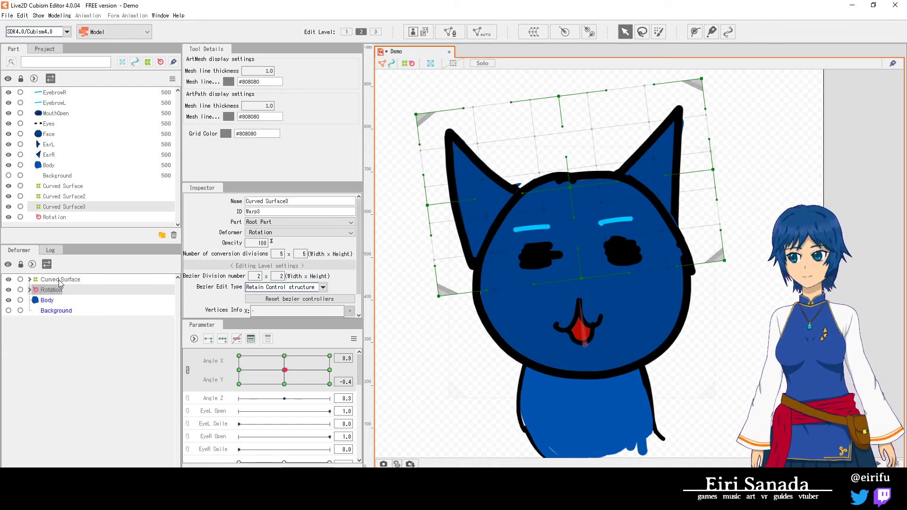
left_click_drag(60, 283, 54, 290)
left_click(28, 282)
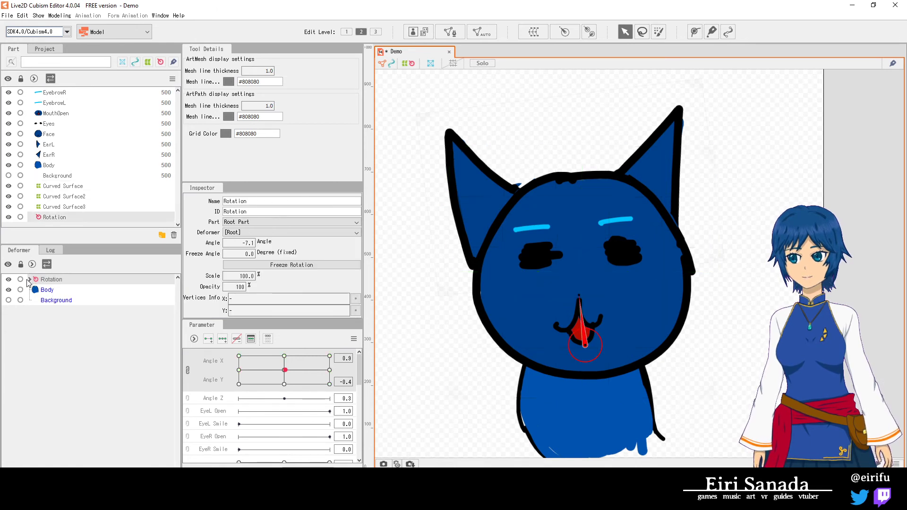
left_click(29, 279)
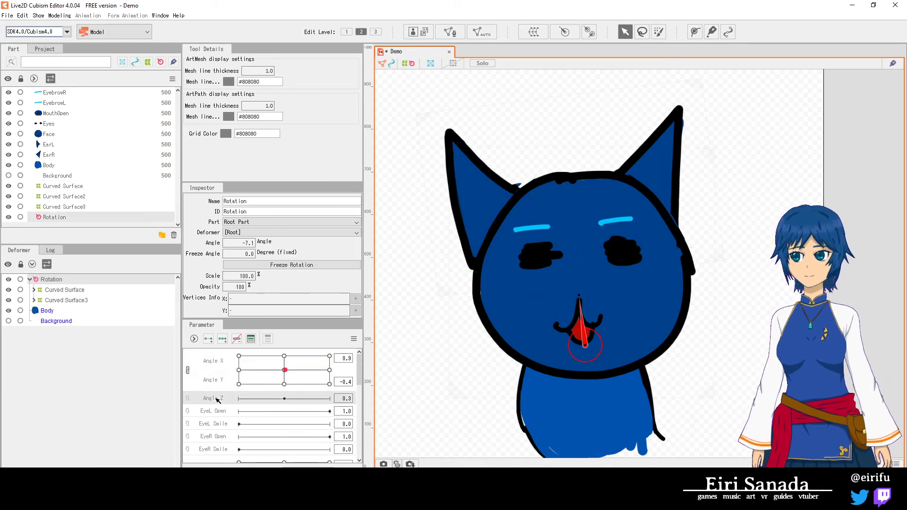
- Add three Angle Z keys to the Rotation deformer, rotating it to about -4.3° at 0.0 and about -5.7° at -30.0
left_click(222, 339)
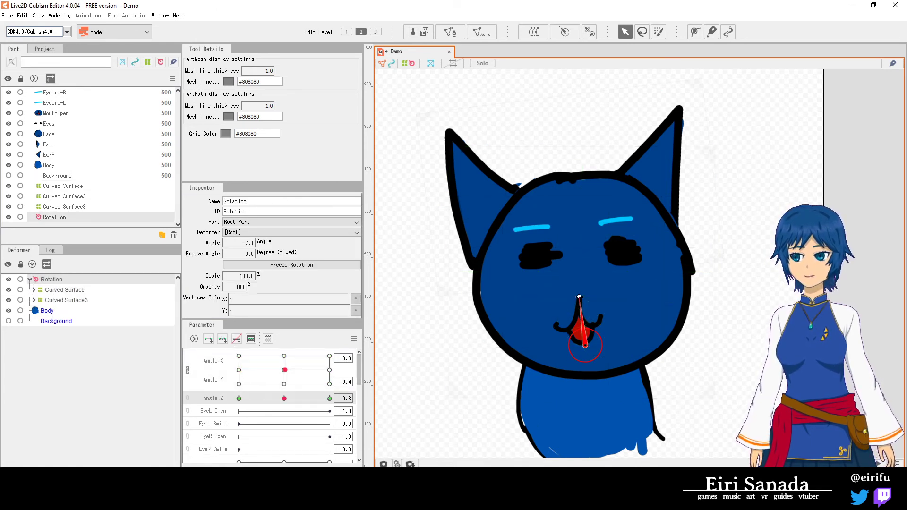
left_click_drag(579, 297, 583, 295)
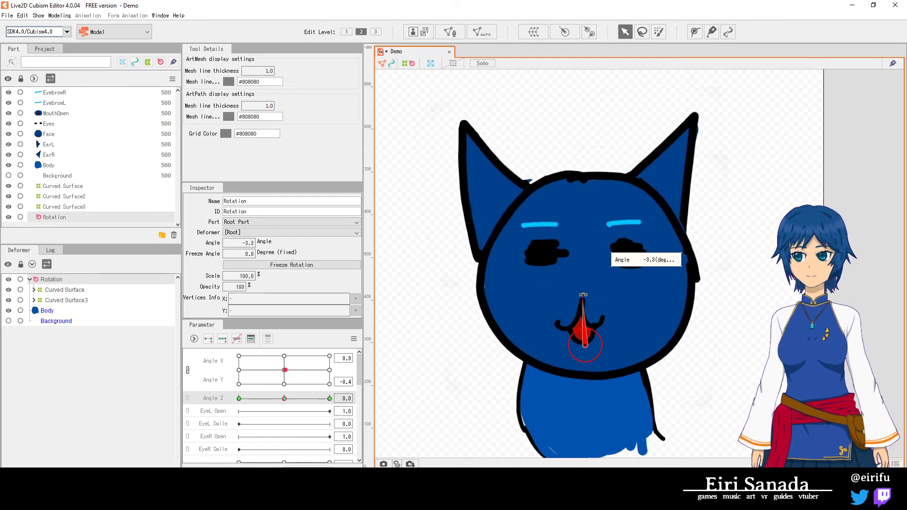
left_click_drag(284, 398, 331, 398)
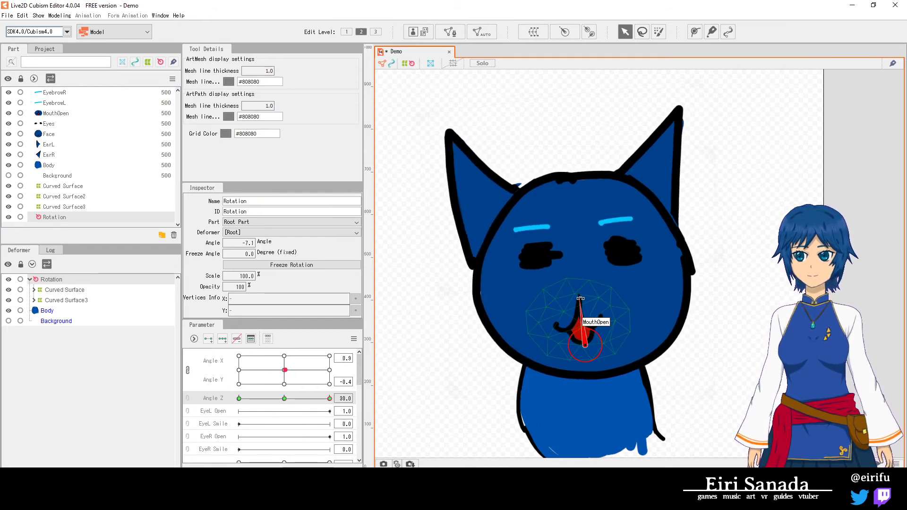
left_click(299, 399)
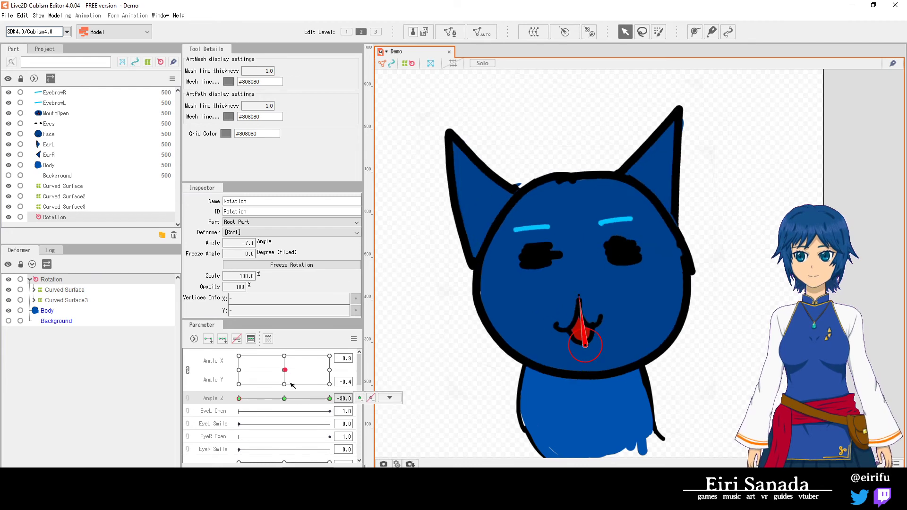
left_click_drag(602, 263, 596, 260)
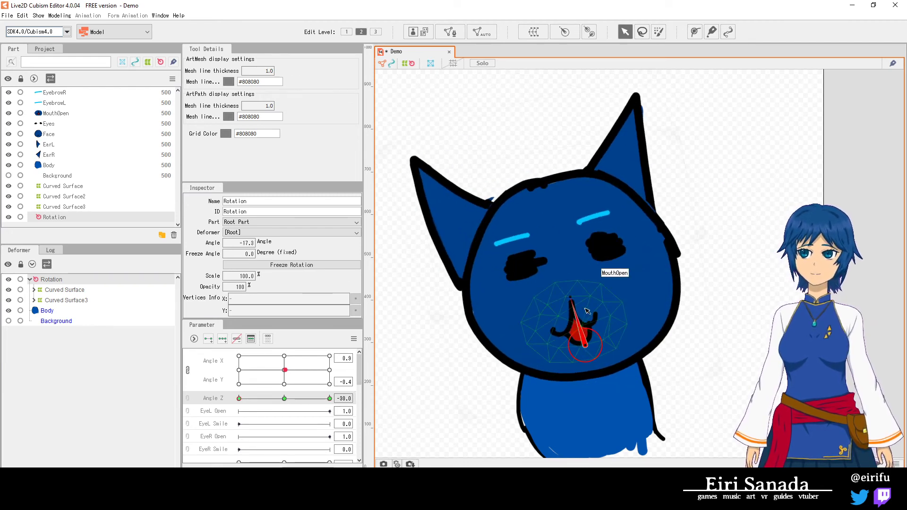
left_click_drag(570, 298, 583, 293)
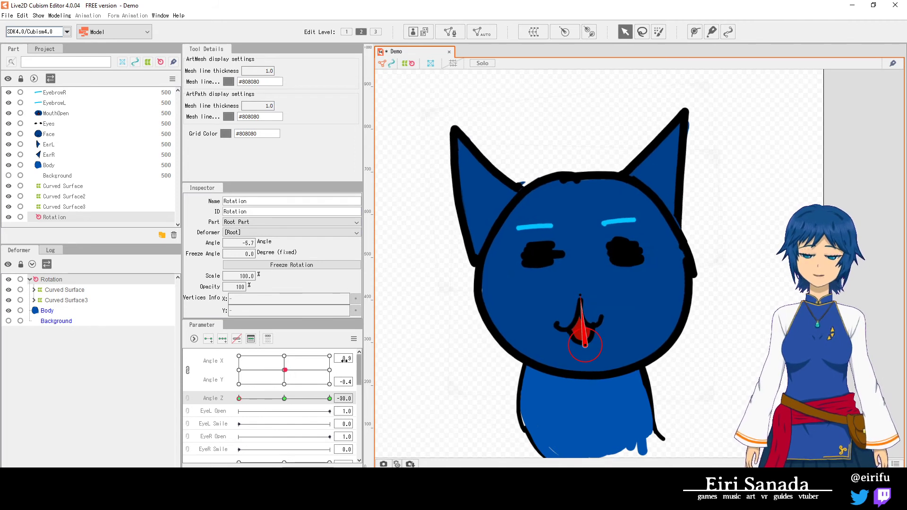
left_click(22, 16)
left_click(85, 4)
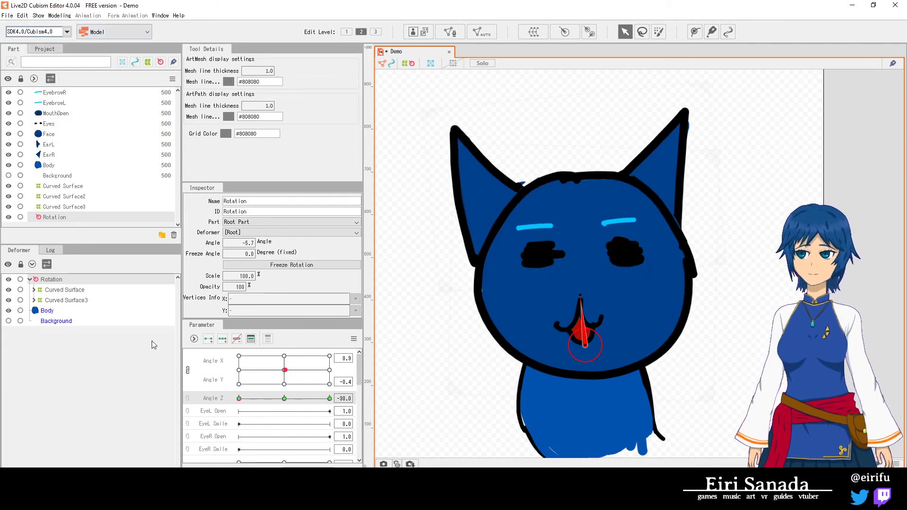
- Turn the head sideways with Angle X at about -21.6 and bring Angle Z back to 0.0 to preview the rig
left_click_drag(303, 381, 252, 369)
mouse_move(289, 399)
left_mouse_down()
mouse_move(275, 409)
mouse_move(302, 410)
mouse_move(266, 410)
mouse_move(302, 410)
mouse_move(284, 410)
left_mouse_up()
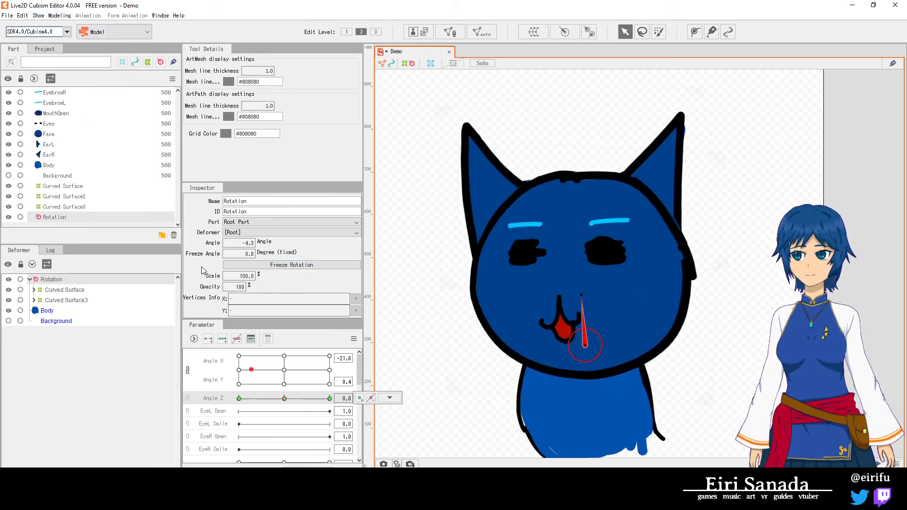
- Expand the Curved Surface and Curved Surface3 deformers, then select the MouthOpen mesh and the Mouth Open parameter
left_click(35, 301)
left_click(33, 290)
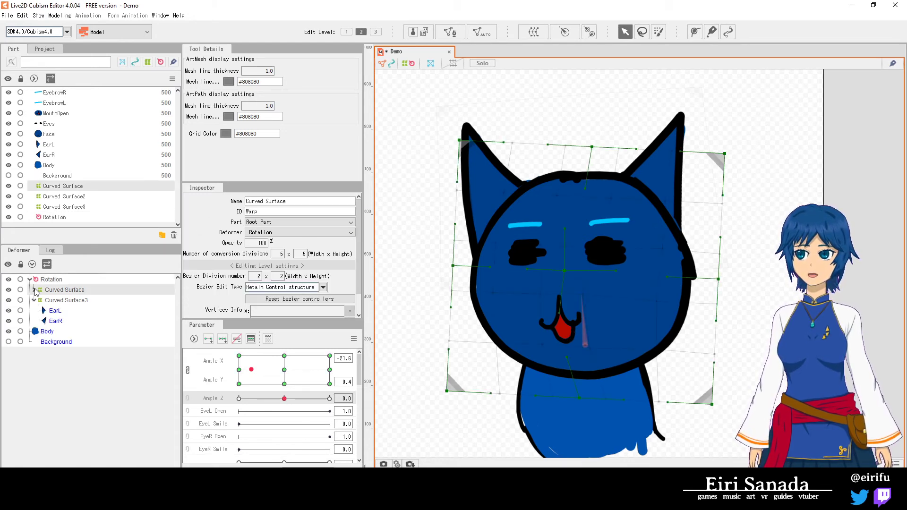
left_click(34, 290)
left_click(74, 322)
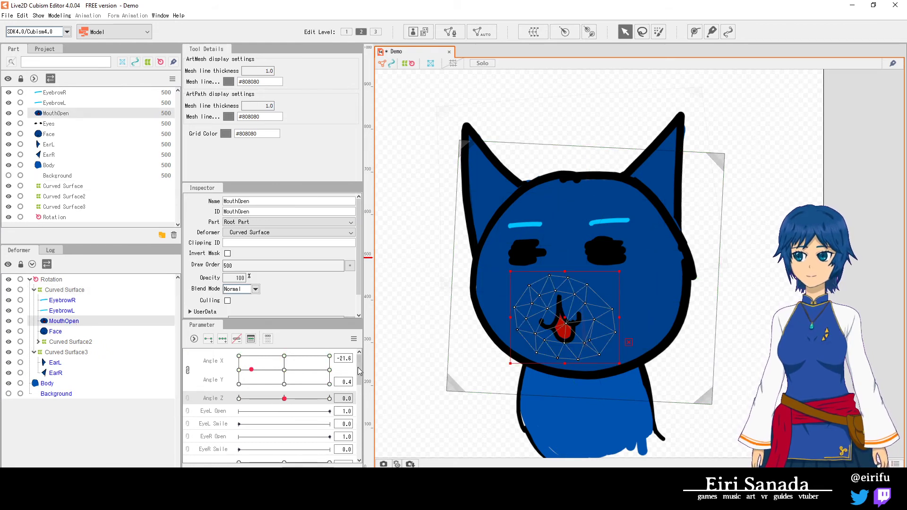
scroll(358, 372, "down", 2)
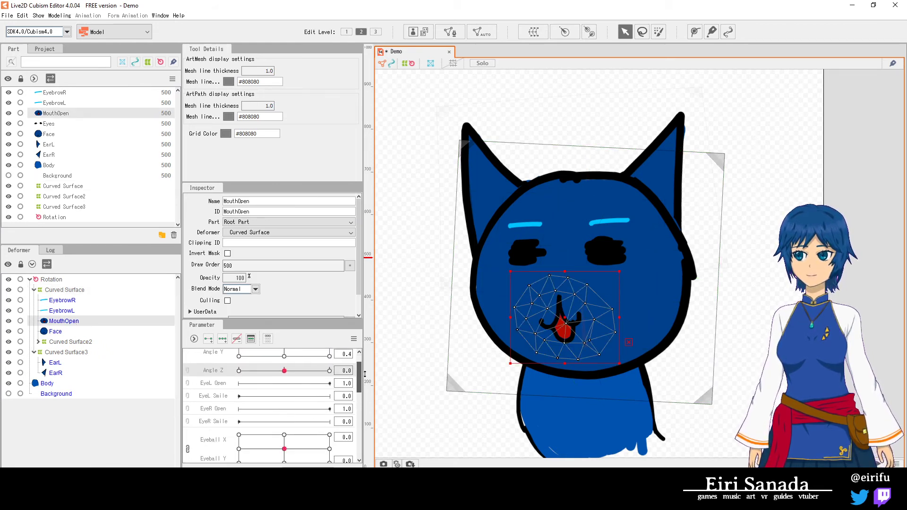
scroll(364, 374, "down", 1)
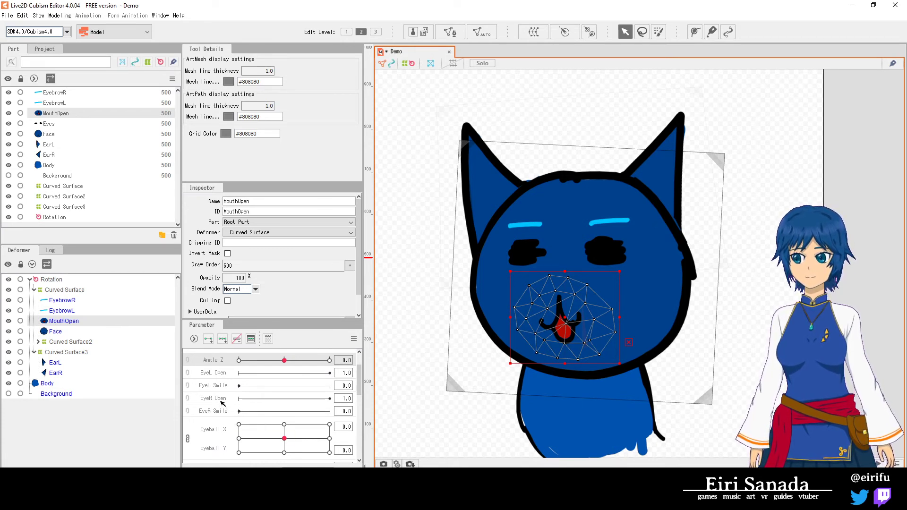
scroll(225, 406, "down", 3)
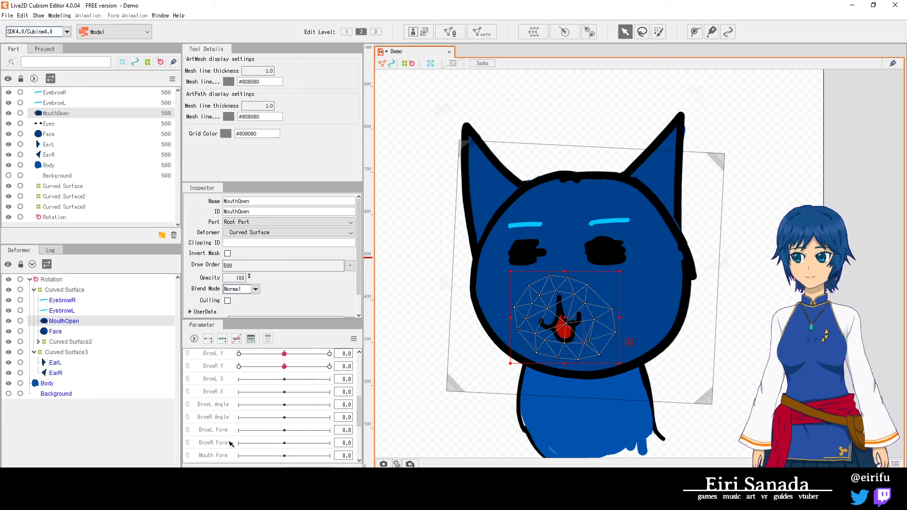
scroll(231, 443, "down", 2)
left_click(223, 395)
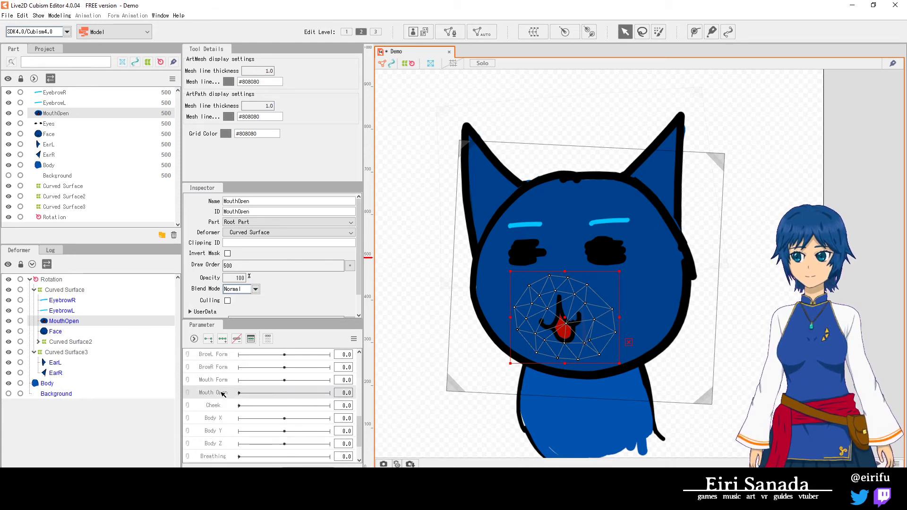
- Edit the MouthOpen mesh, adding vertices around the lower outline of the red mouth opening, and apply the changes
scroll(572, 339, "up", 2)
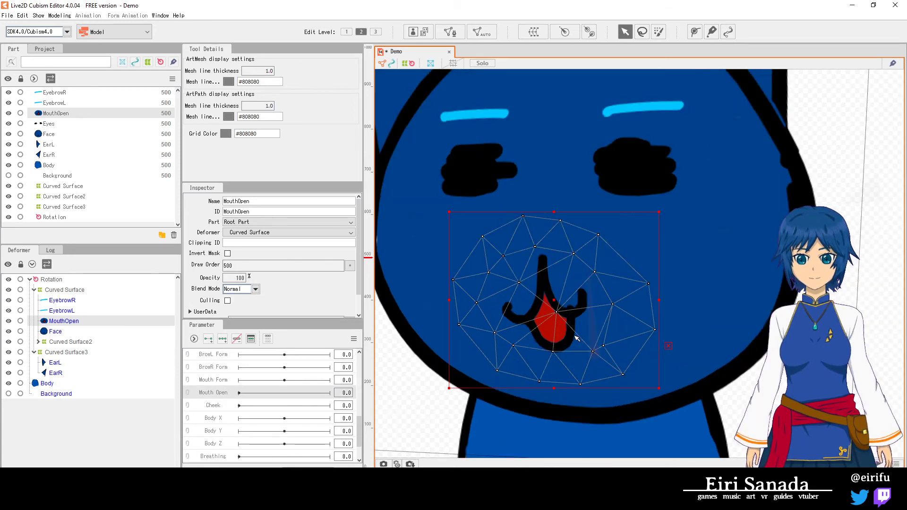
scroll(577, 337, "up", 2)
left_click(449, 36)
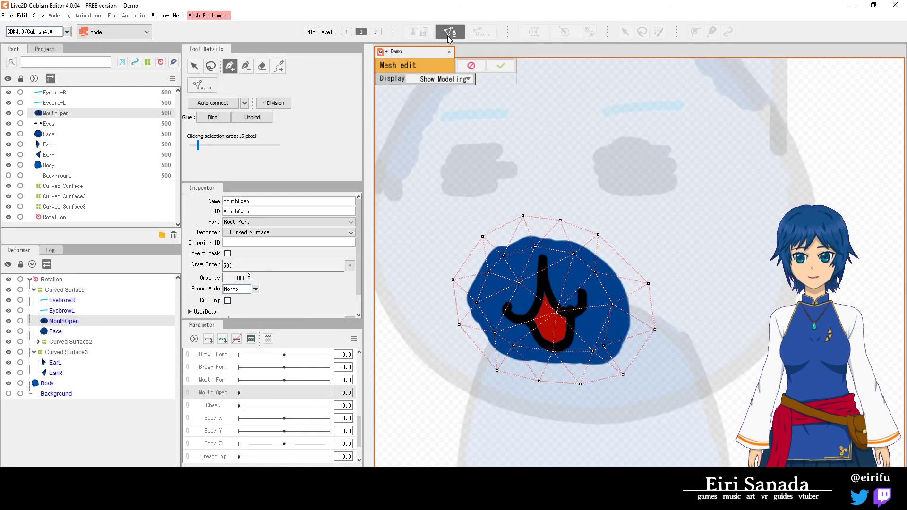
left_click(532, 332)
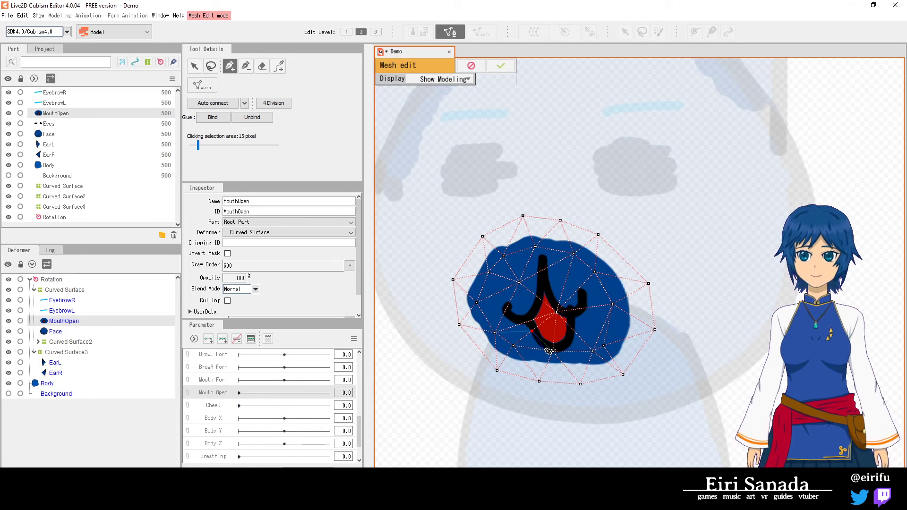
left_click(568, 351)
left_click(579, 335)
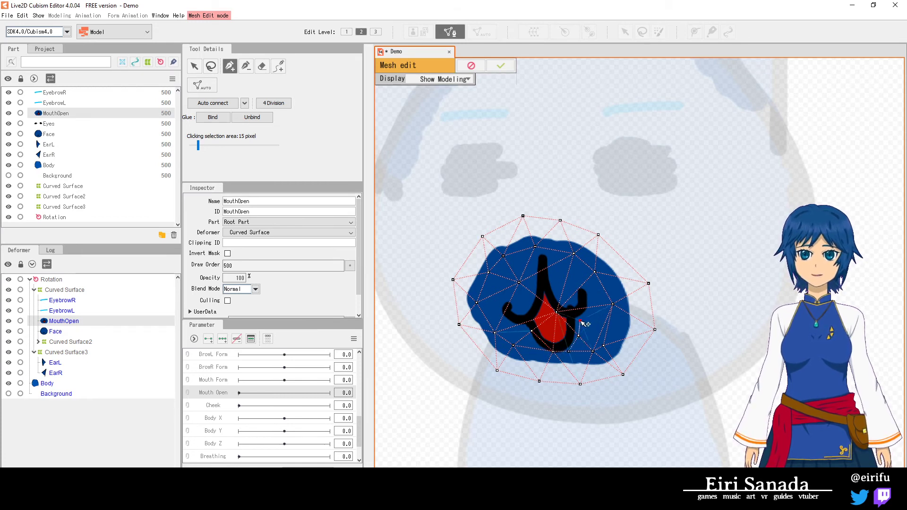
left_click(580, 321)
left_click(528, 321)
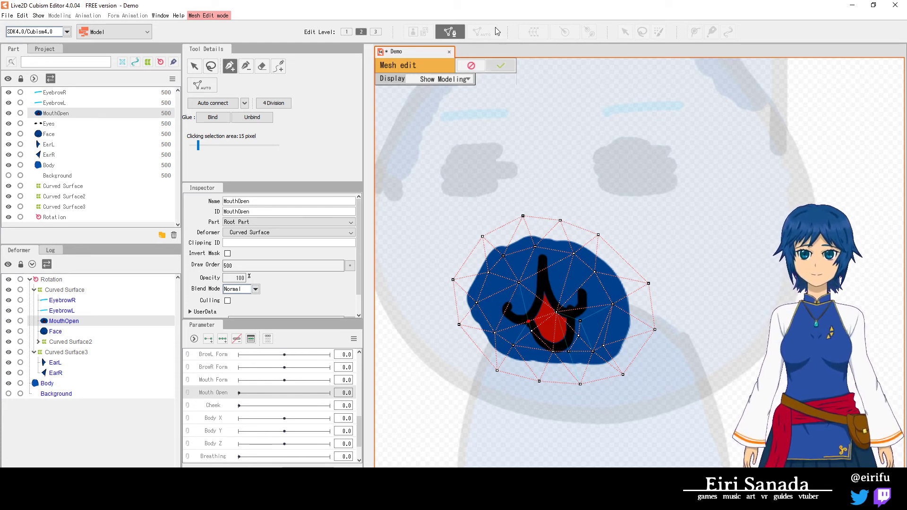
left_click(501, 65)
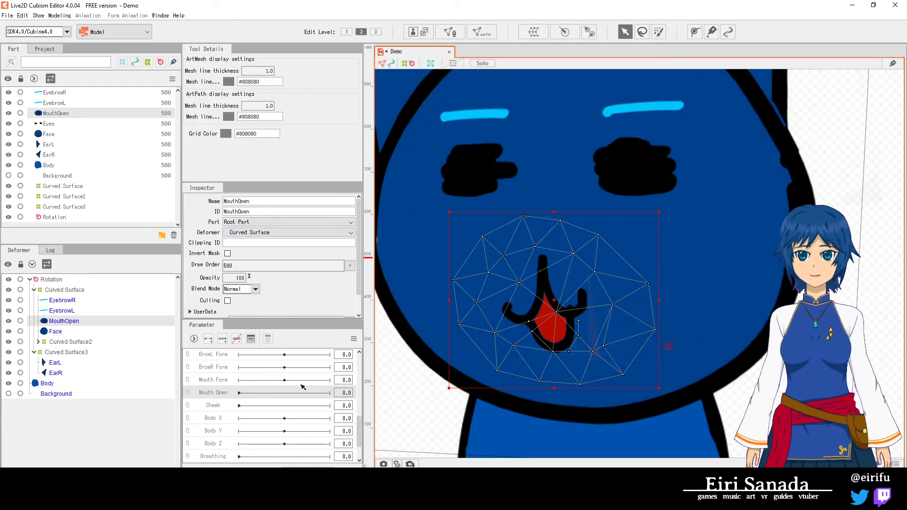
- Replace the three-key setup on Mouth Open with two keys for the MouthOpen mesh, at 0.0 and 1.0
left_click(222, 338)
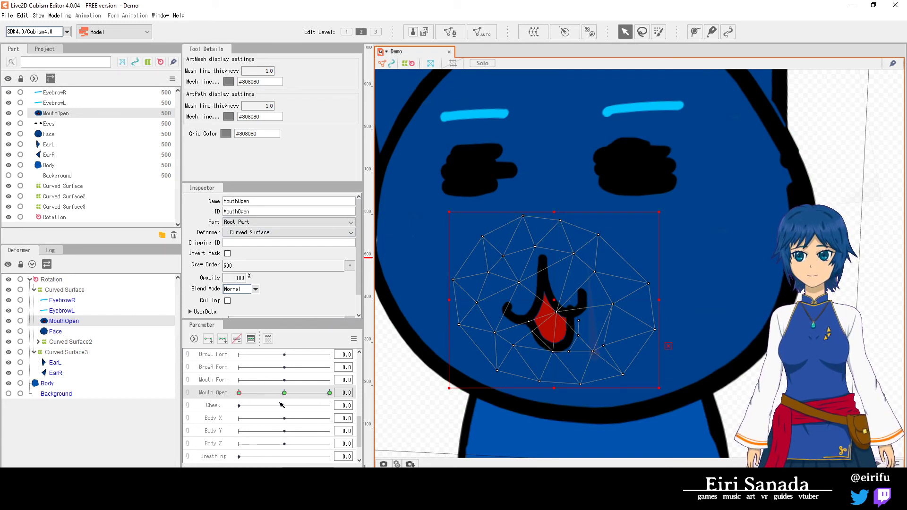
left_click(236, 338)
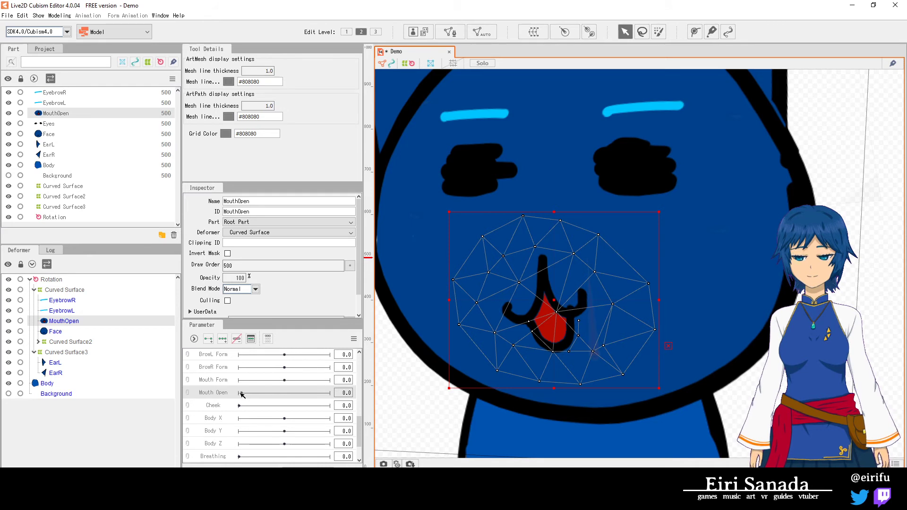
left_click_drag(240, 394, 334, 397)
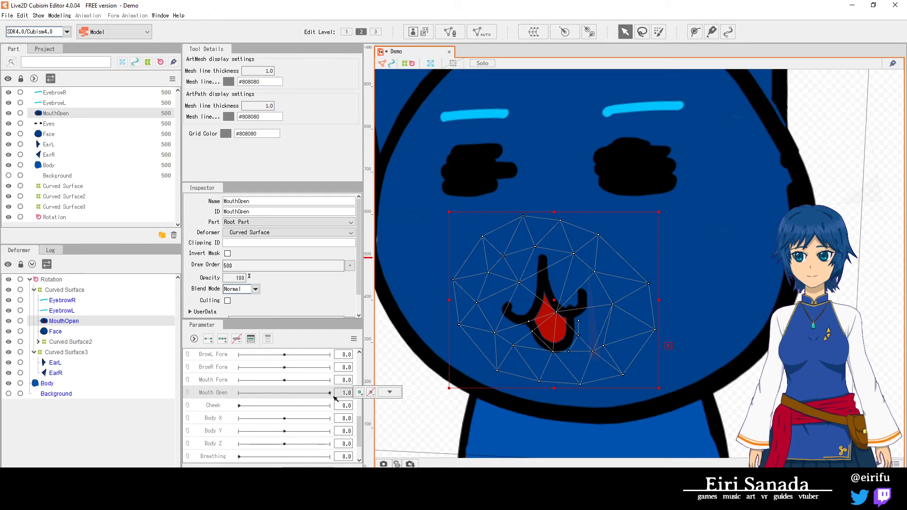
left_click(222, 340)
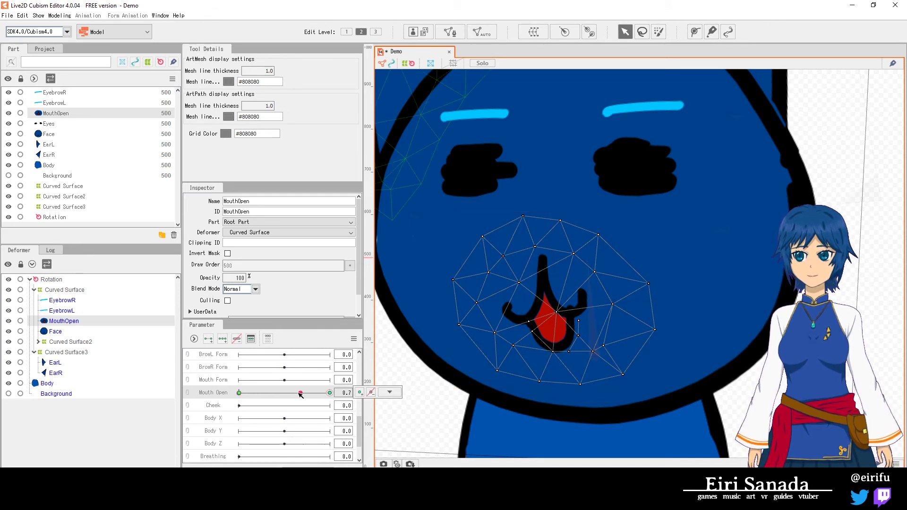
left_click(8, 321)
left_click(8, 321)
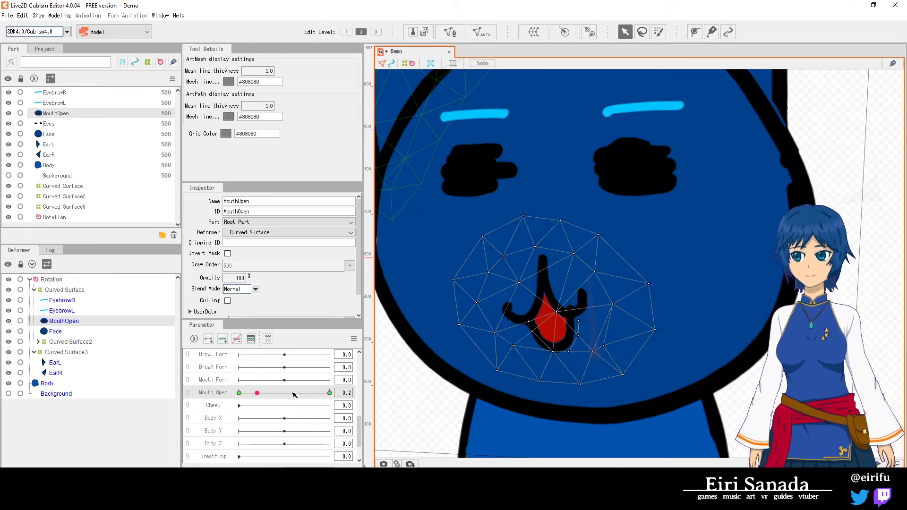
- At Mouth Open 0.0, pull the vertices along the mouth's lower edge upward to nearly close it
left_click_drag(257, 393, 233, 401)
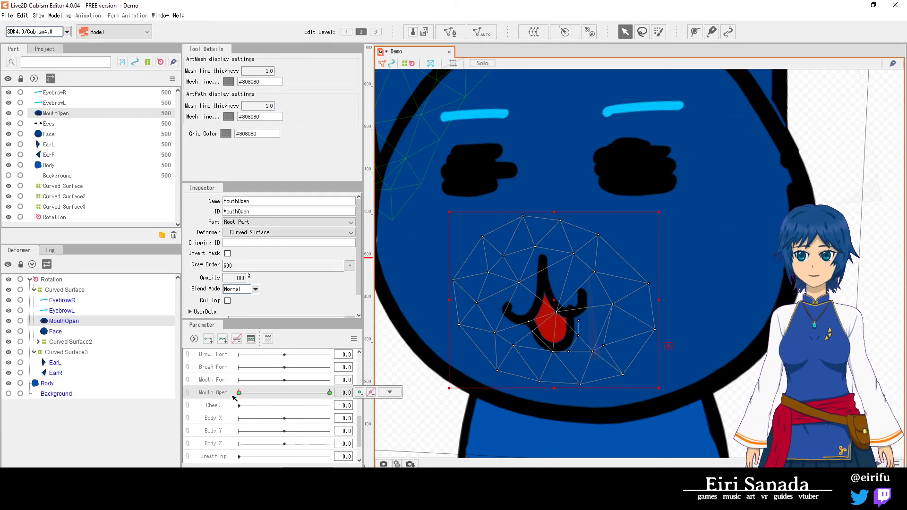
left_click_drag(568, 351, 575, 326)
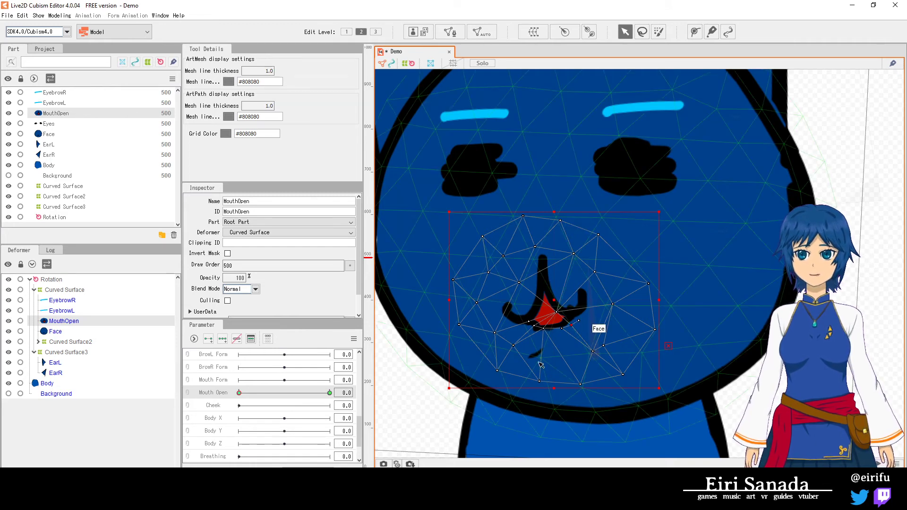
left_click_drag(534, 325, 572, 322)
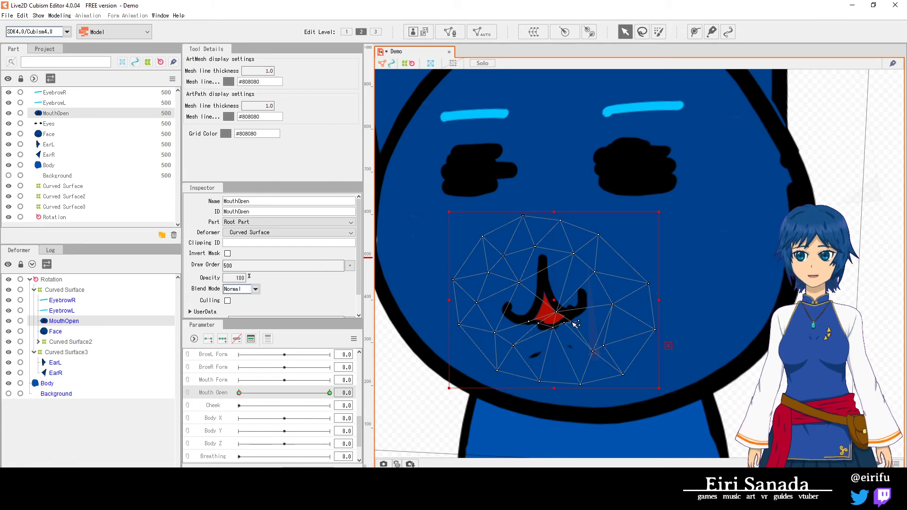
mouse_move(239, 394)
left_mouse_down()
mouse_move(336, 395)
mouse_move(226, 400)
left_mouse_up()
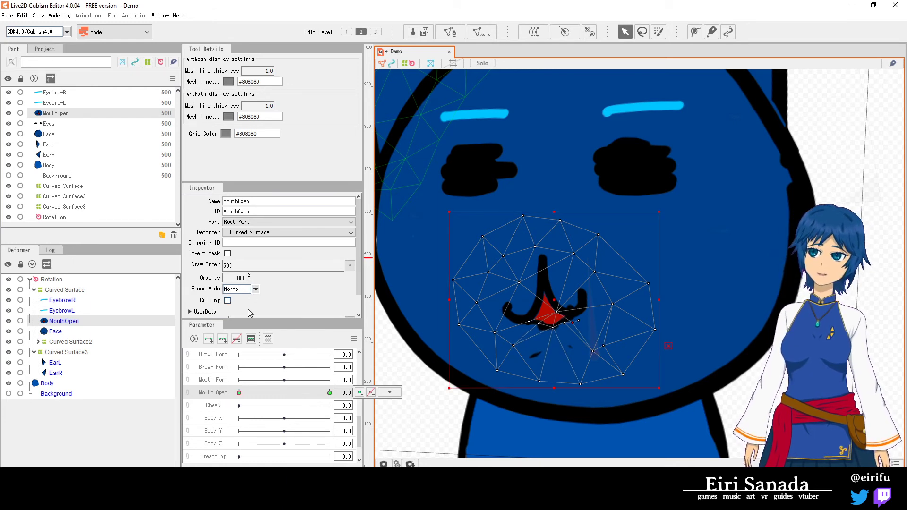
- Add an extra Mouth Open key at about 0.2 for the MouthOpen mesh
left_click_drag(240, 395, 254, 394)
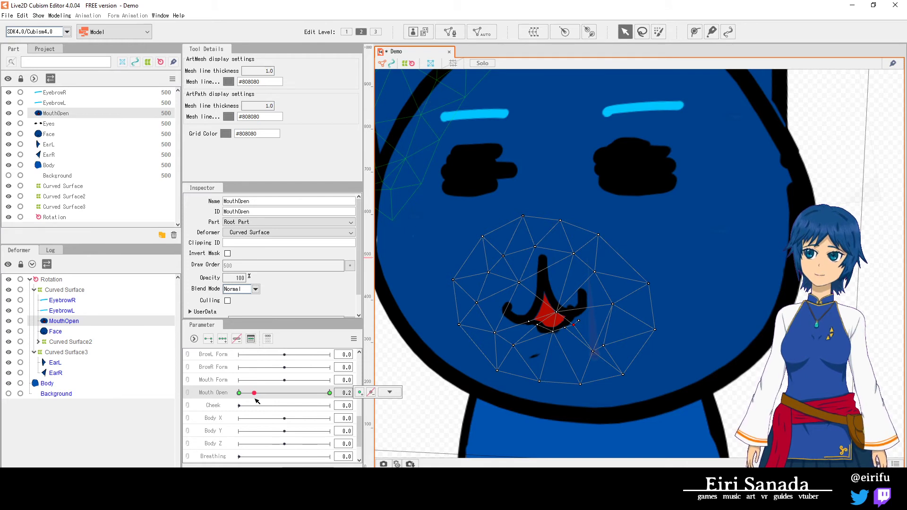
left_click_drag(255, 393, 253, 395)
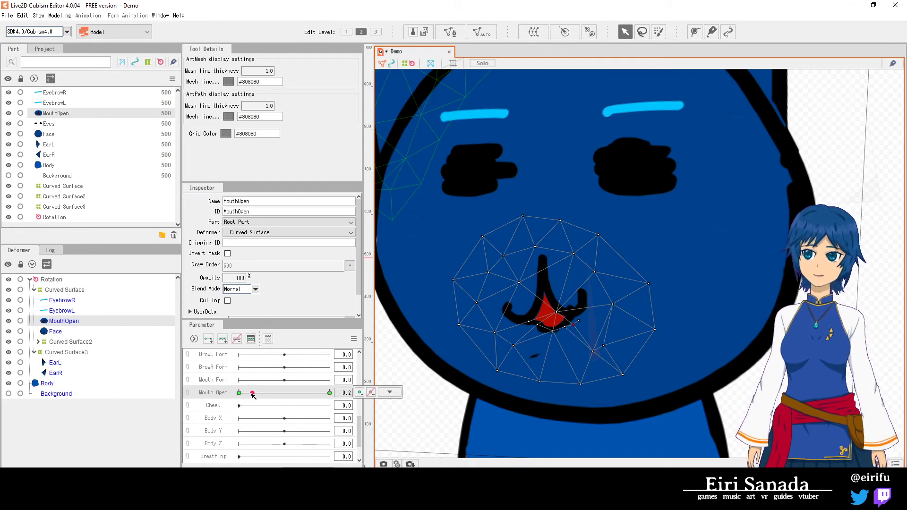
left_click(359, 394)
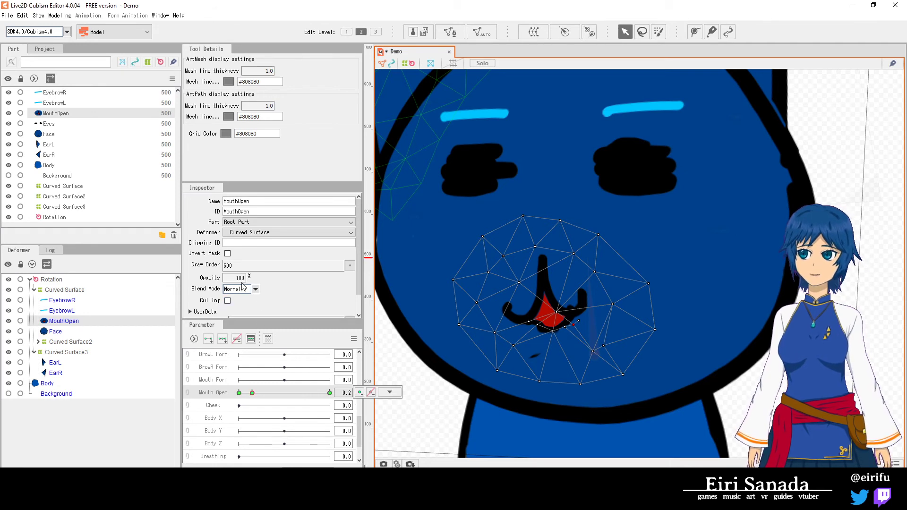
- Set the MouthOpen mesh's opacity to 0 at the Mouth Open 0.0 key
left_click_drag(253, 393, 238, 393)
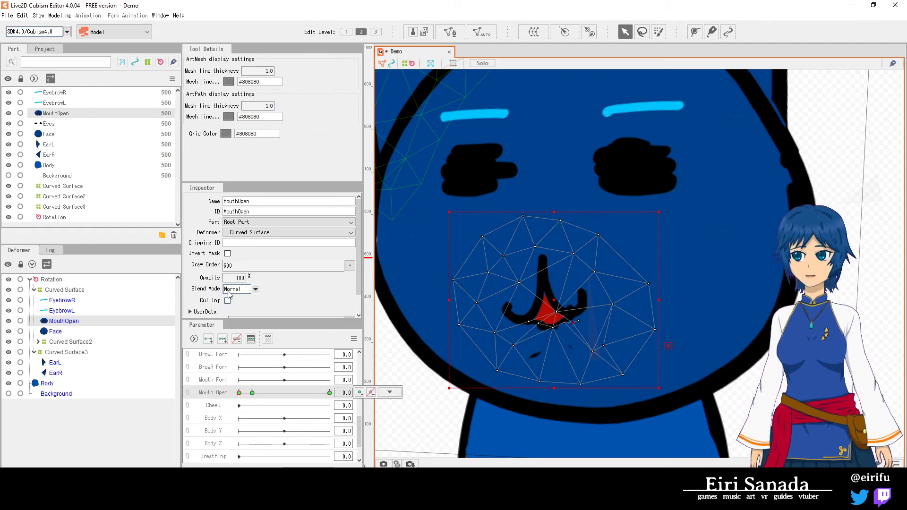
left_click_drag(238, 279, 193, 278)
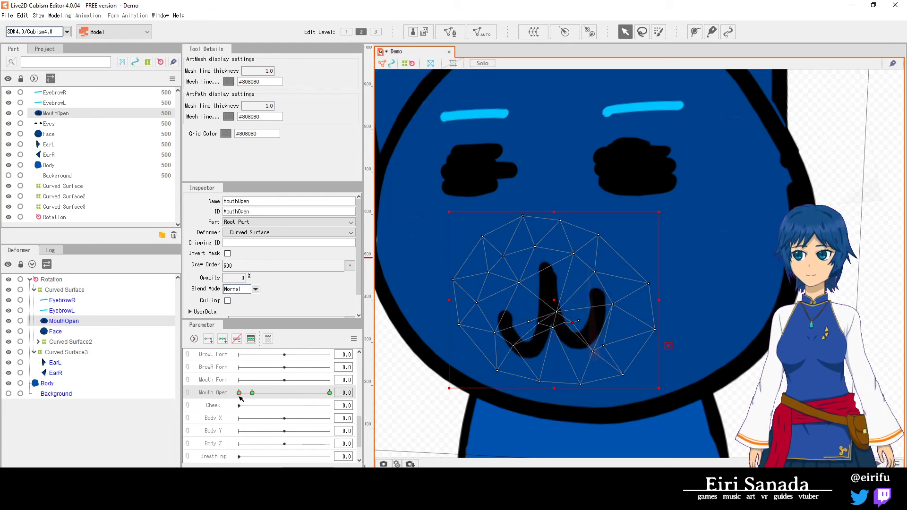
mouse_move(240, 396)
left_mouse_down()
mouse_move(328, 392)
mouse_move(225, 392)
mouse_move(361, 409)
mouse_move(271, 406)
mouse_move(366, 401)
mouse_move(232, 404)
mouse_move(445, 377)
mouse_move(132, 370)
mouse_move(678, 404)
mouse_move(139, 362)
mouse_move(359, 396)
mouse_move(222, 394)
left_mouse_up()
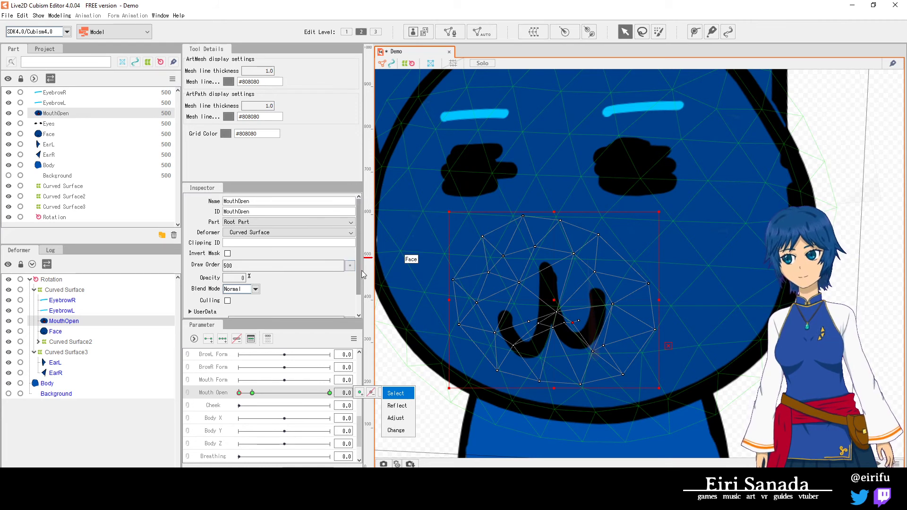
left_click(259, 289)
left_click(290, 291)
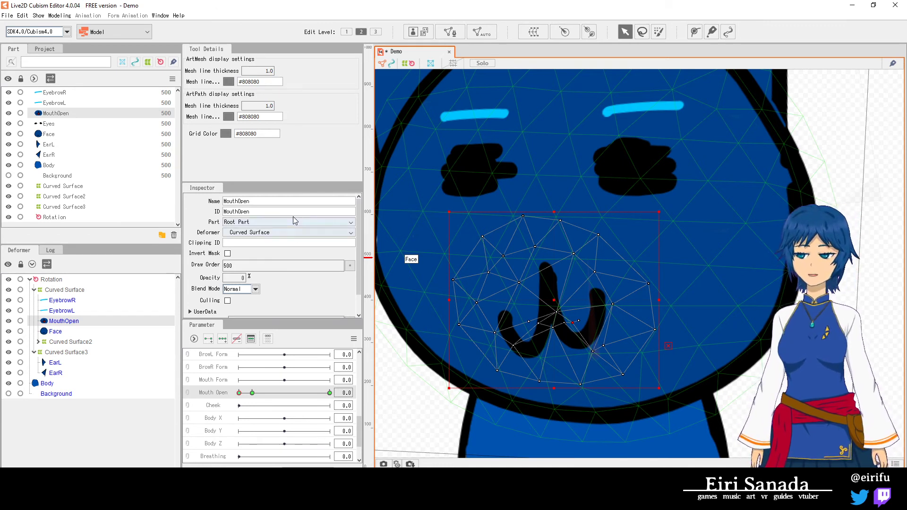
- Fit the whole cat in the view and open the Physics/Scene Blending Settings
key("ctrl+0")
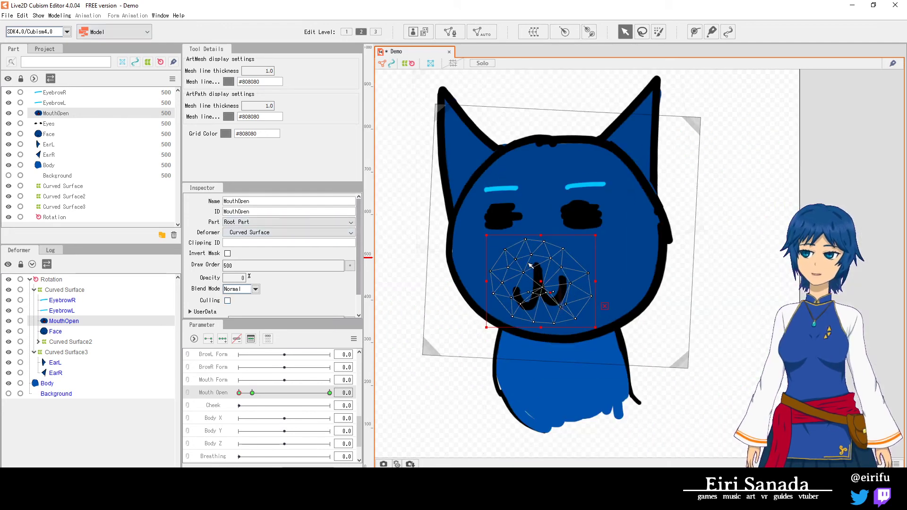
left_click(39, 15)
mouse_move(31, 16)
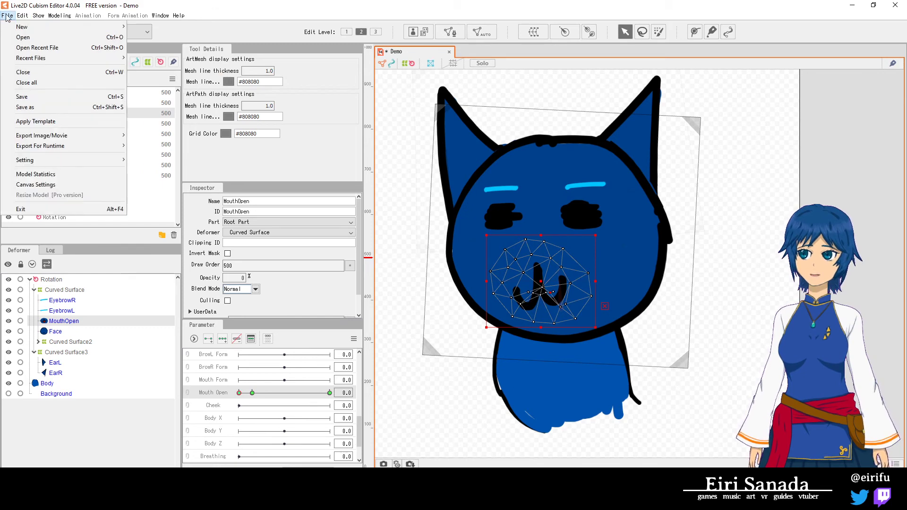
mouse_move(63, 16)
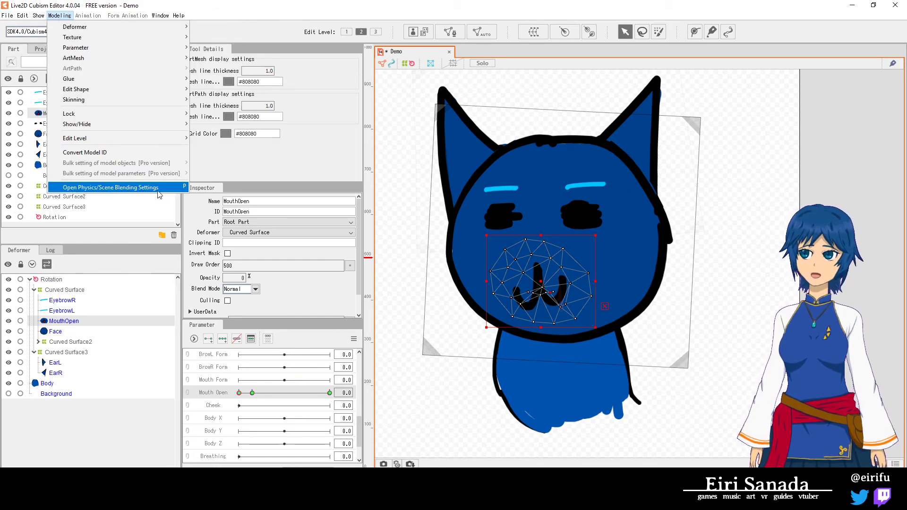
left_click(143, 188)
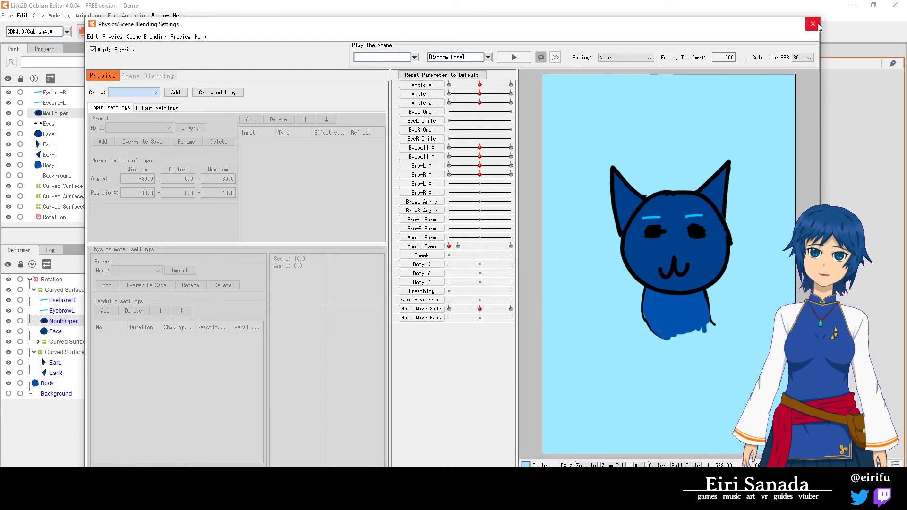
left_click_drag(480, 309, 482, 313)
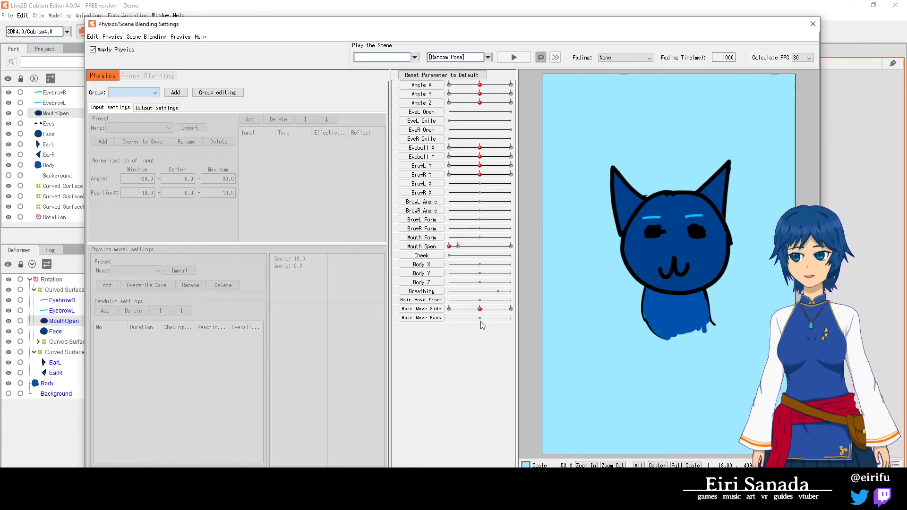
- Add a physics group named "ears" with the Head Input preset and the Hair (Short) physics model preset
left_click(186, 95)
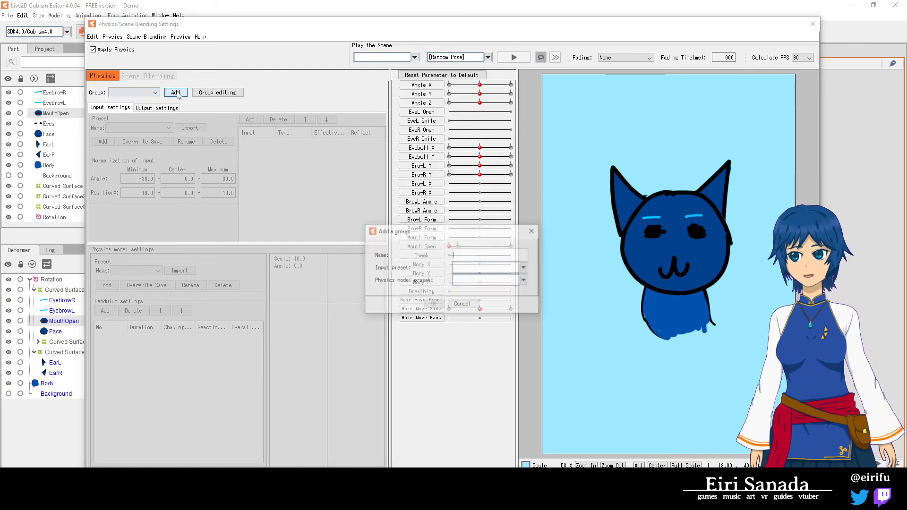
left_click(526, 267)
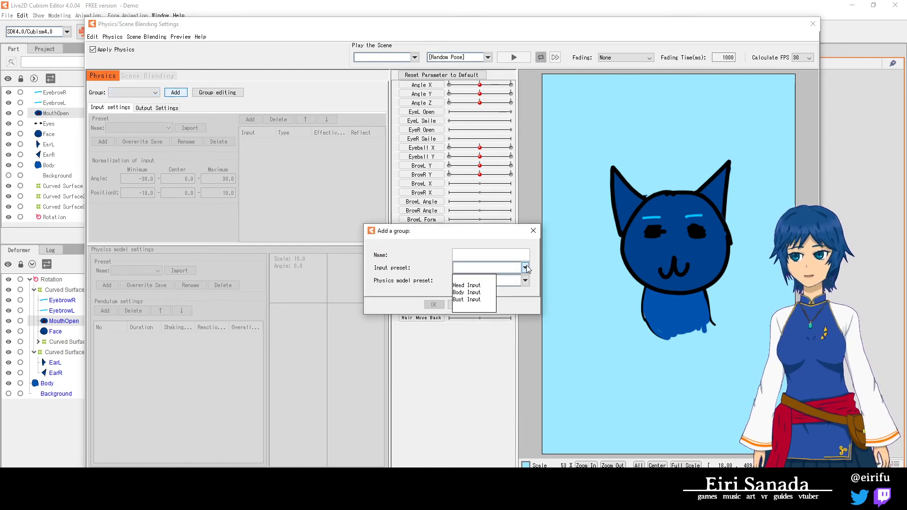
left_click(478, 286)
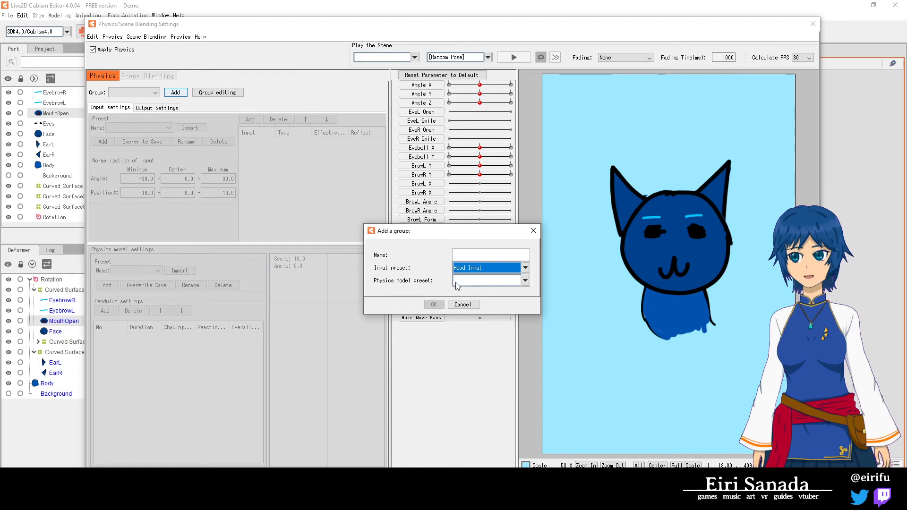
left_click(520, 282)
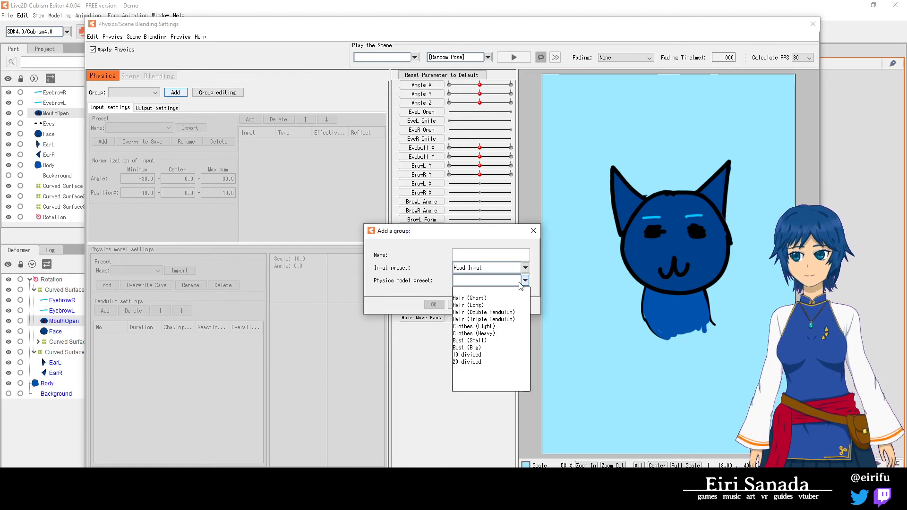
left_click(490, 297)
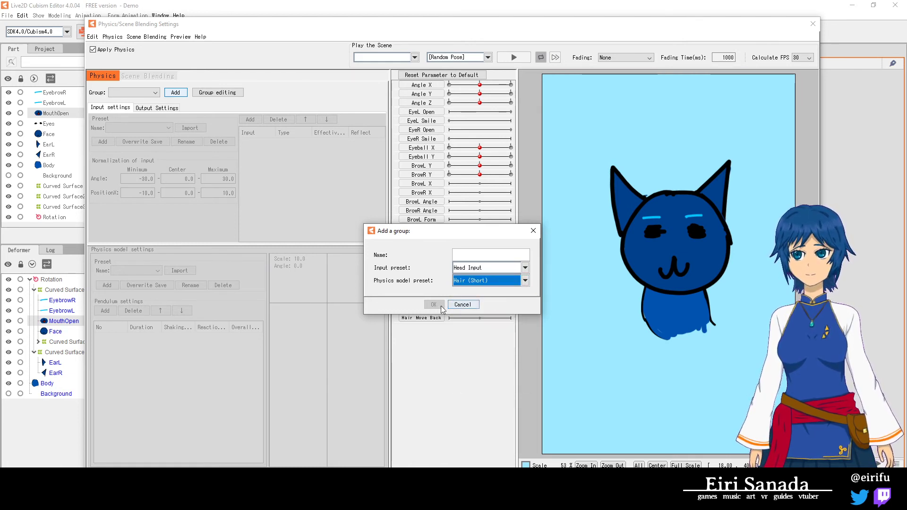
left_click(502, 256)
type("hai")
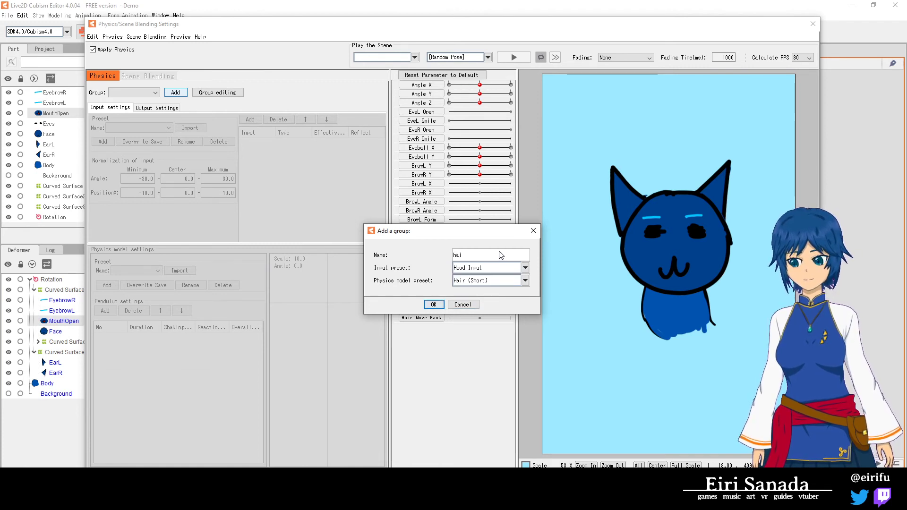
type("ears")
key("Return")
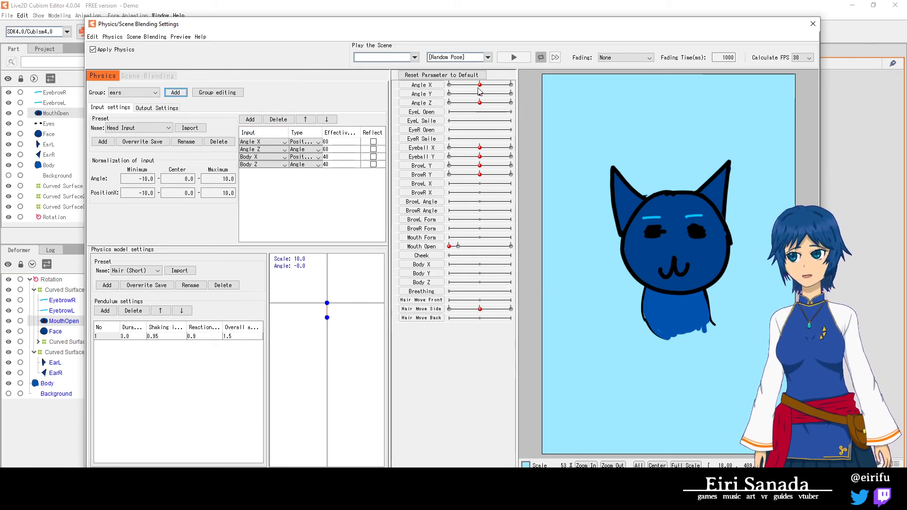
- Add Hair Move Side as an output parameter of the ears physics group
left_click_drag(478, 87, 480, 87)
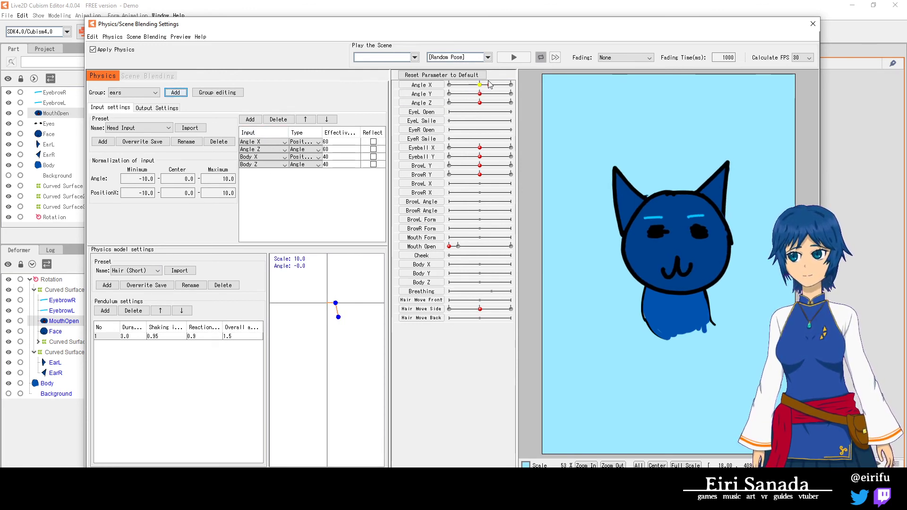
left_click(158, 109)
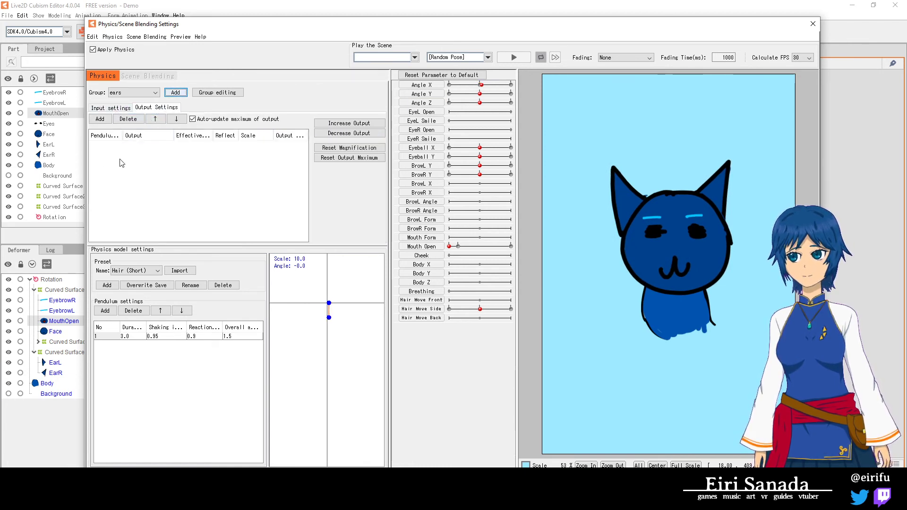
left_click(121, 109)
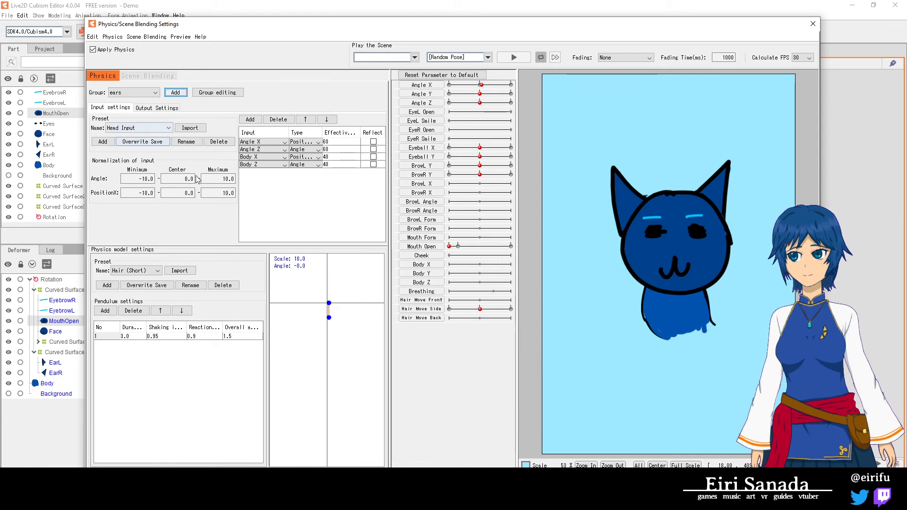
left_click(149, 108)
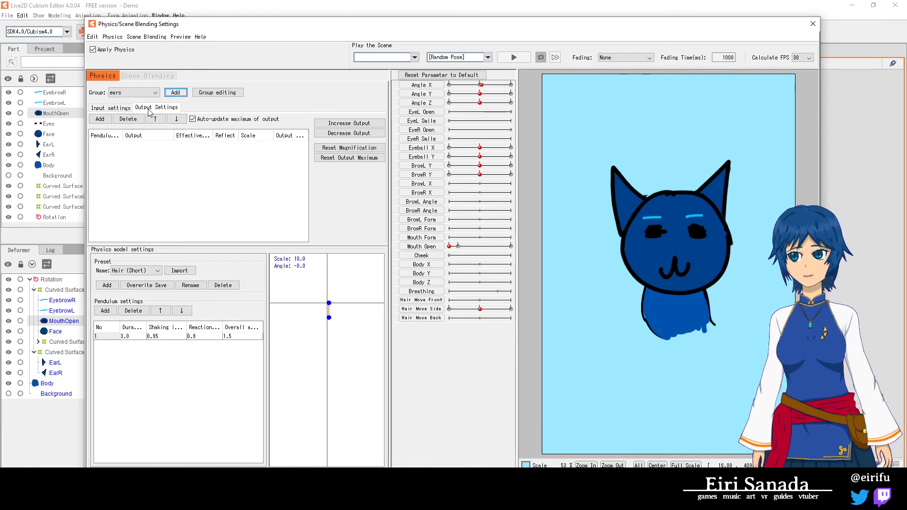
left_click(101, 119)
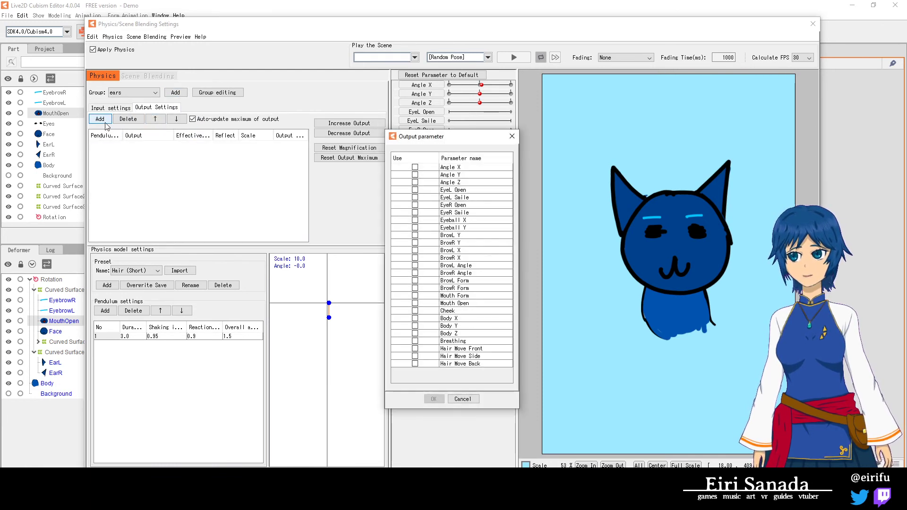
left_click(415, 357)
left_click(433, 399)
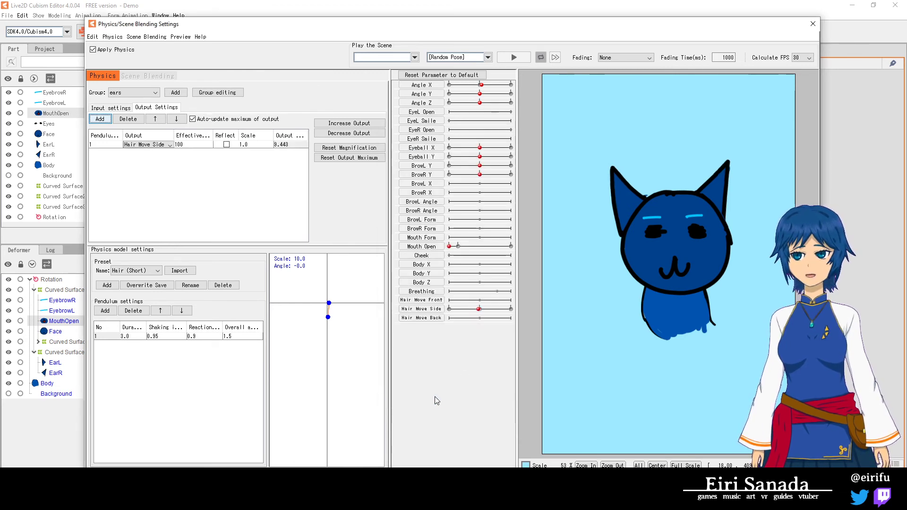
- Check the ears physics by swinging Angle X and watching the cat preview, and close the physics settings
left_click(110, 108)
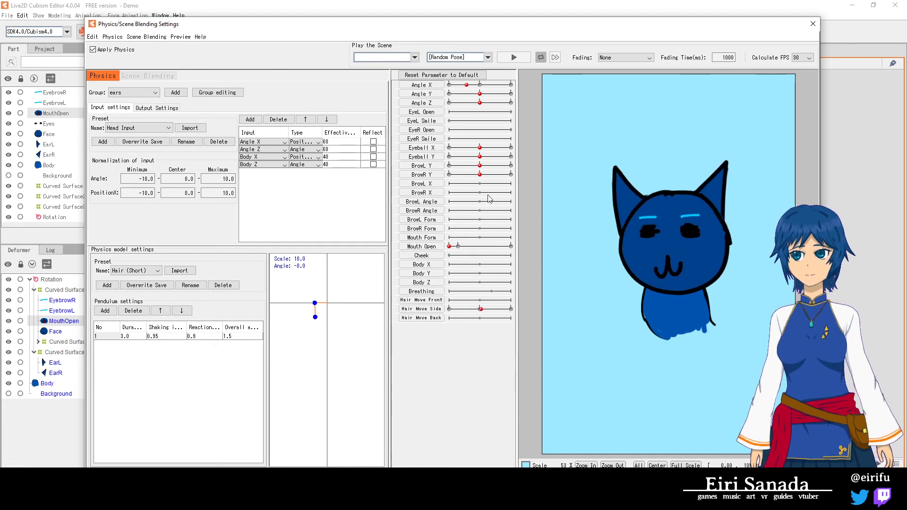
mouse_move(467, 85)
left_mouse_down()
mouse_move(516, 87)
mouse_move(482, 91)
left_mouse_up()
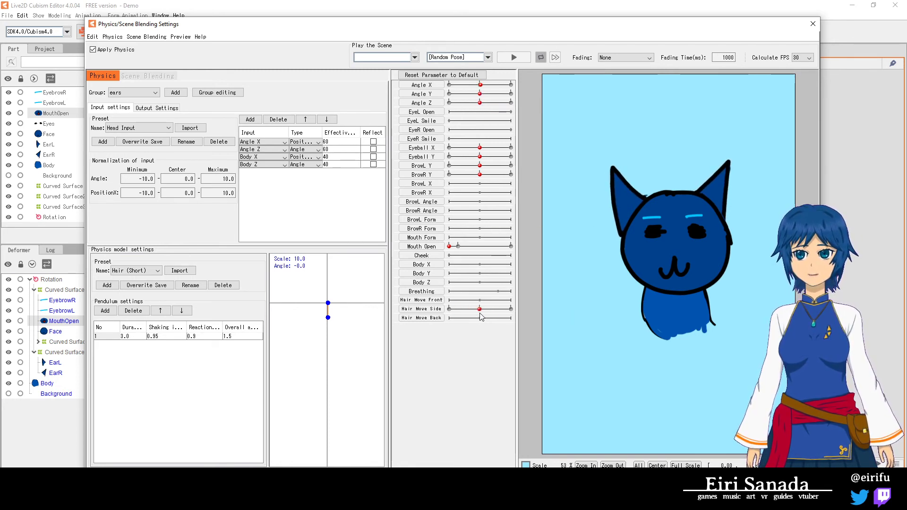
mouse_move(479, 313)
left_mouse_down()
mouse_move(510, 324)
mouse_move(480, 317)
left_mouse_up()
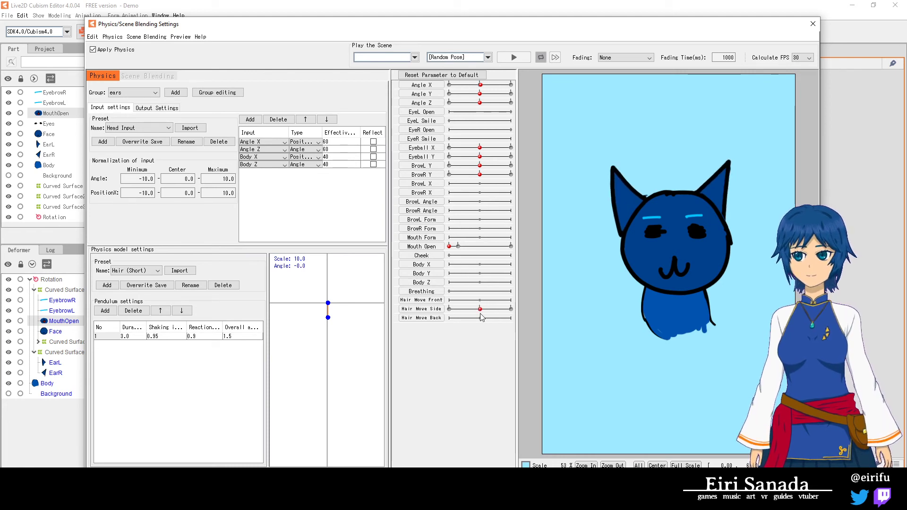
mouse_move(481, 87)
left_mouse_down()
mouse_move(456, 90)
mouse_move(526, 91)
mouse_move(528, 79)
mouse_move(481, 88)
left_mouse_up()
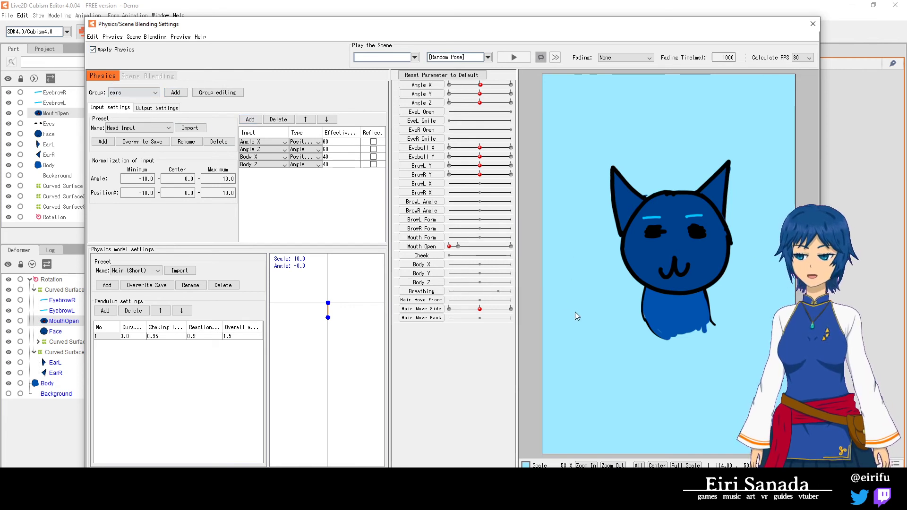
left_click_drag(570, 272, 774, 260)
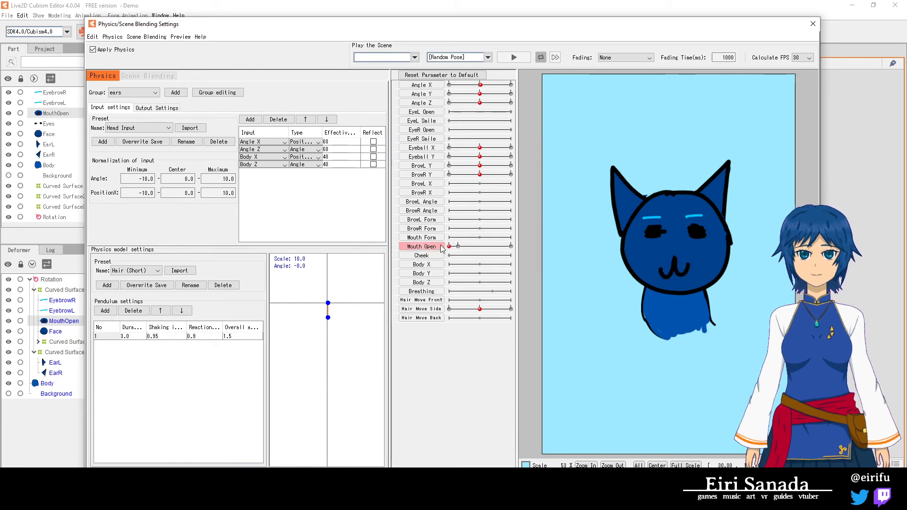
left_click_drag(449, 246, 415, 253)
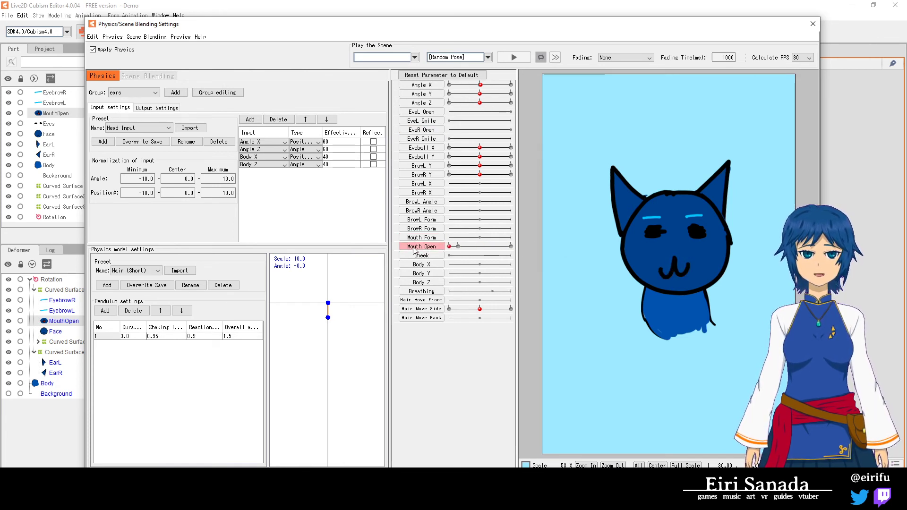
left_click(813, 23)
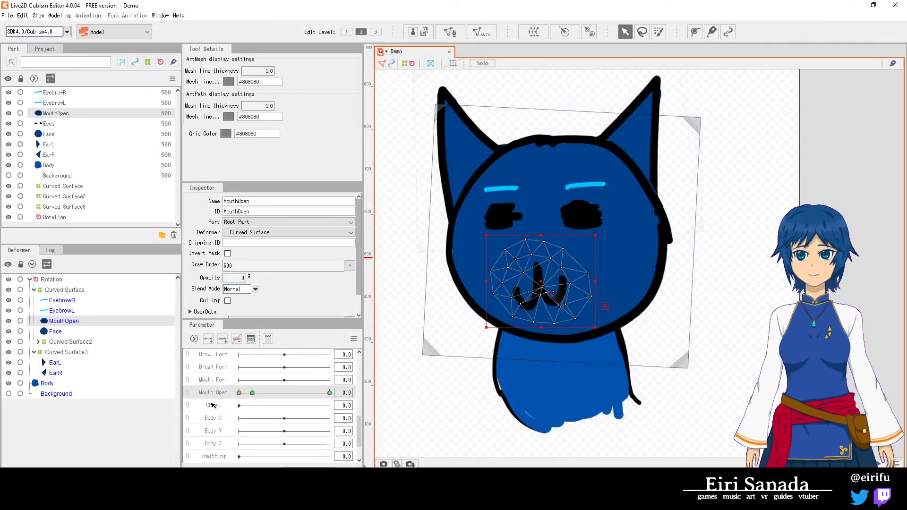
- Test the Mouth Open range, leave it at 0.1 and wrap the MouthOpen mesh in a new warp deformer
left_click_drag(240, 392, 351, 402)
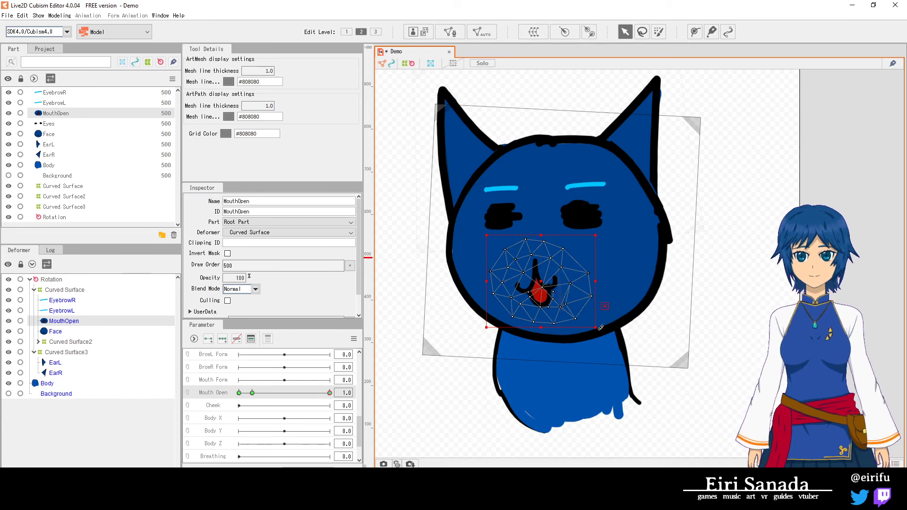
left_click_drag(258, 395, 242, 393)
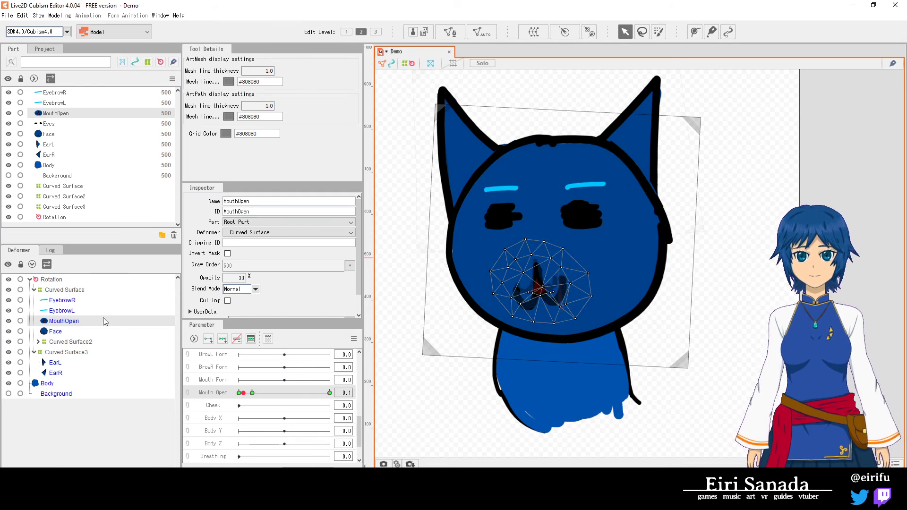
left_click(534, 33)
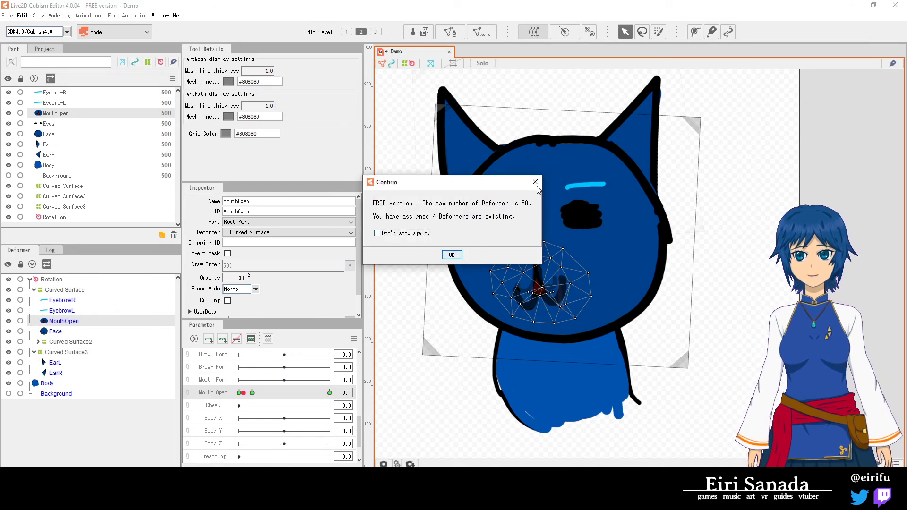
left_click(535, 183)
left_click(415, 351)
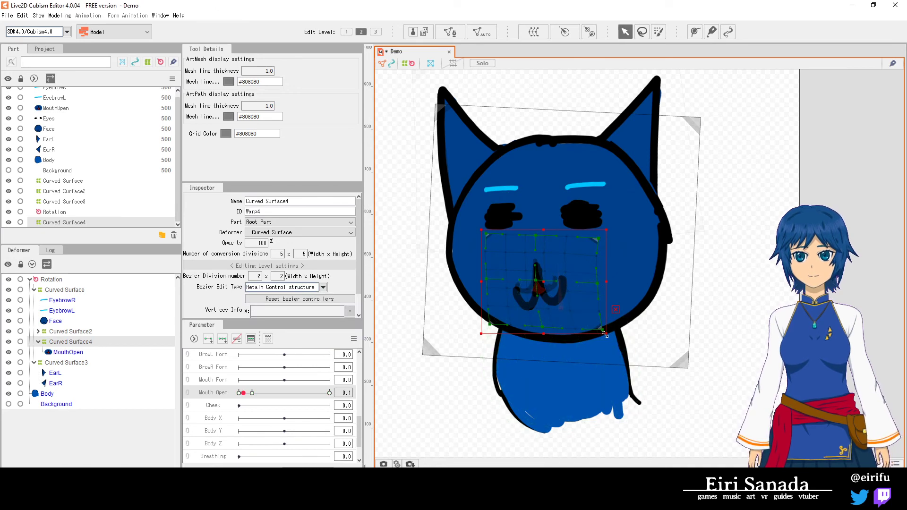
- Enlarge the mouth's warp deformer toward its lower right and slightly to its left, and return Mouth Open to 0.0
left_click_drag(605, 333, 622, 351)
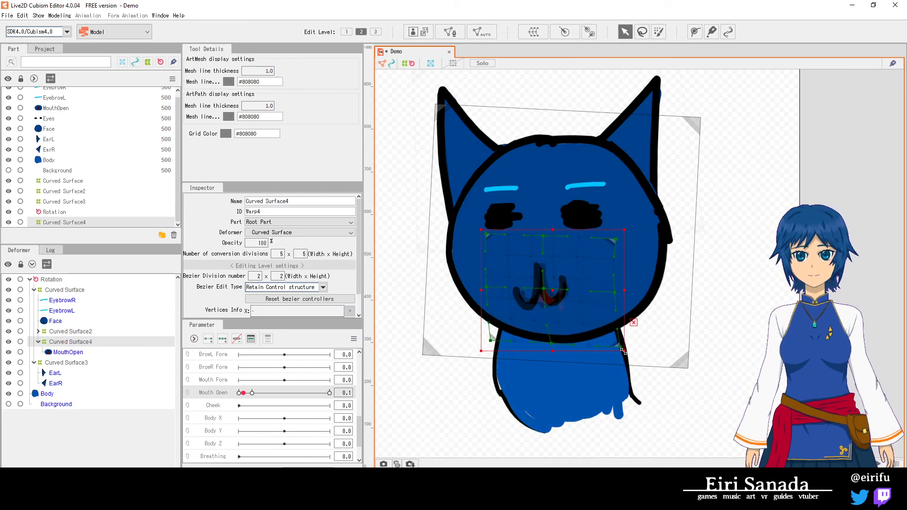
left_click_drag(480, 230, 469, 230)
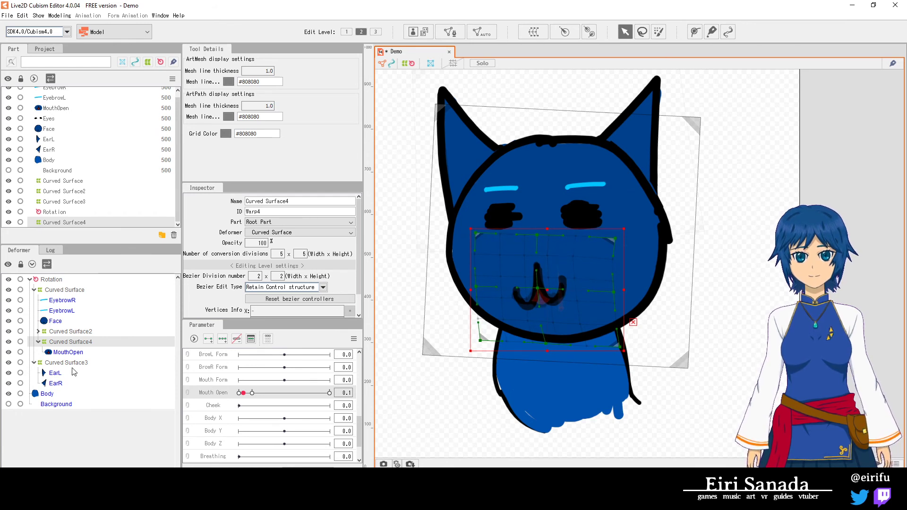
left_click_drag(244, 392, 219, 397)
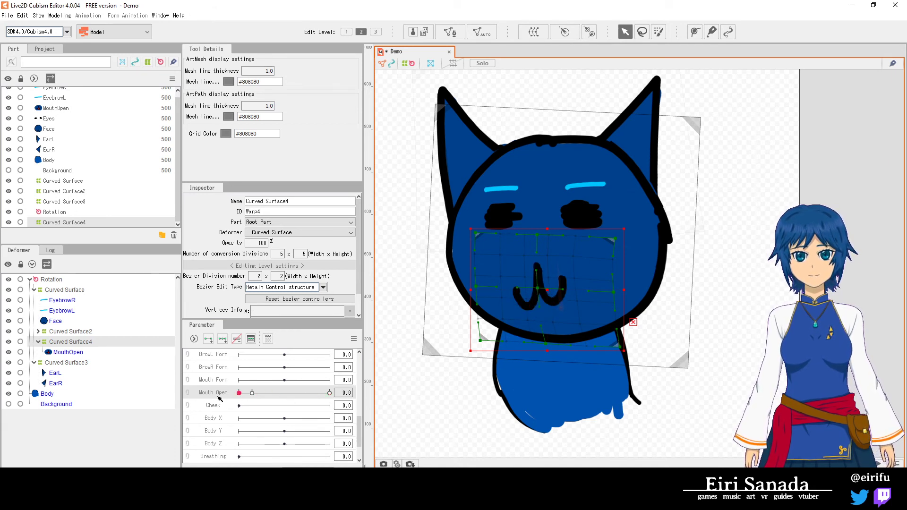
scroll(361, 428, "up", 5)
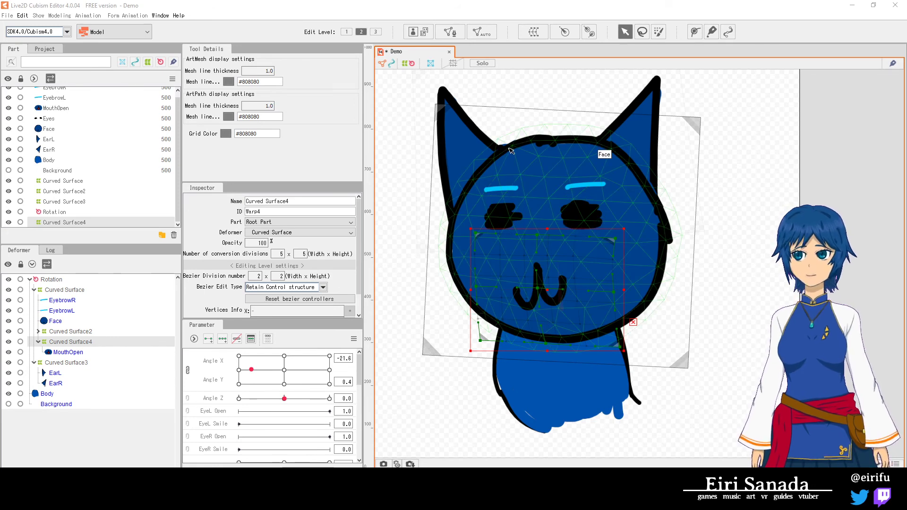
- Create the texture atlas TextureAtlas1 at 2048 × 2048 px with automatic layout of the displayed model images
left_click(413, 33)
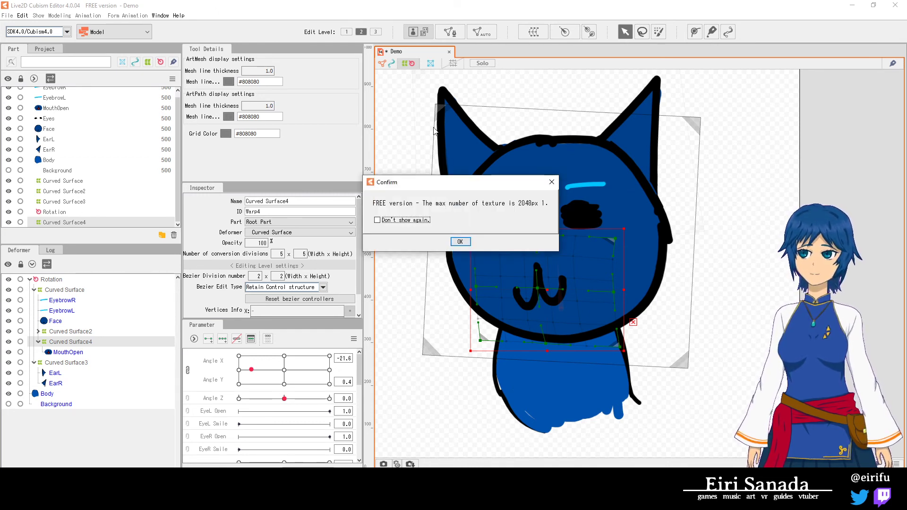
left_click(459, 242)
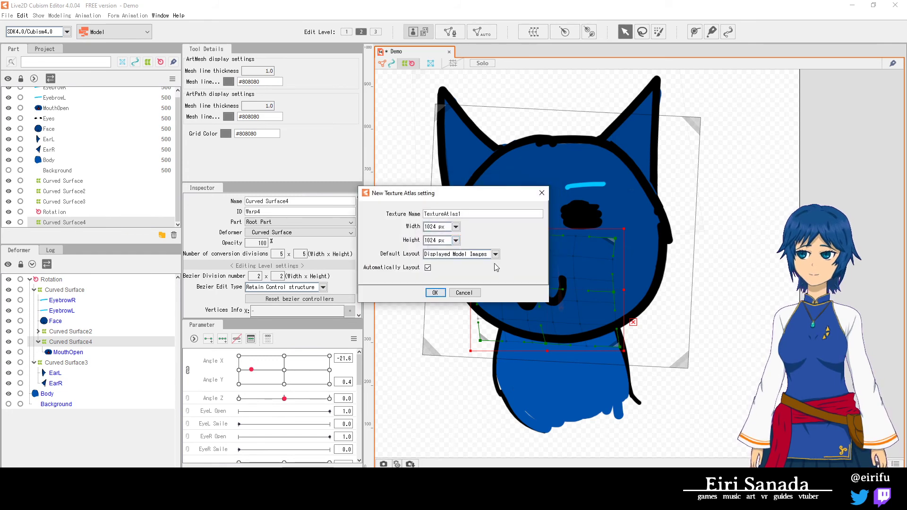
left_click(455, 227)
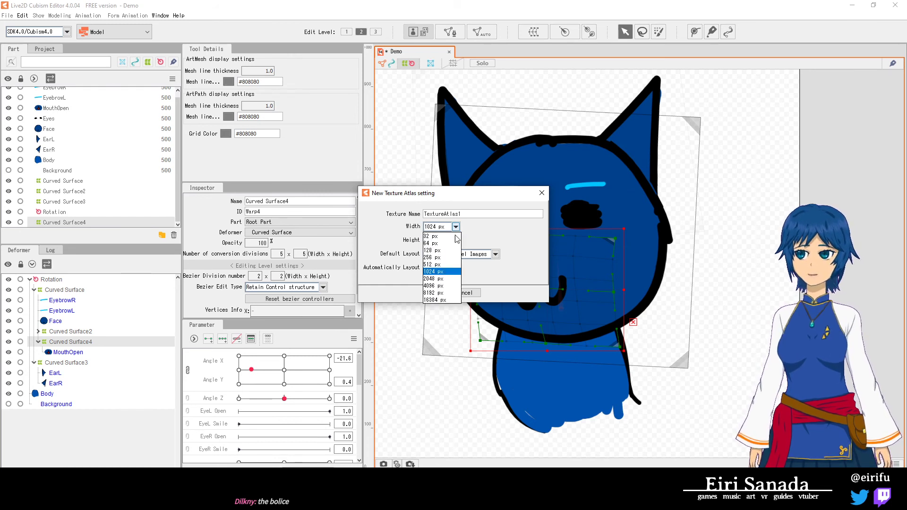
left_click(439, 280)
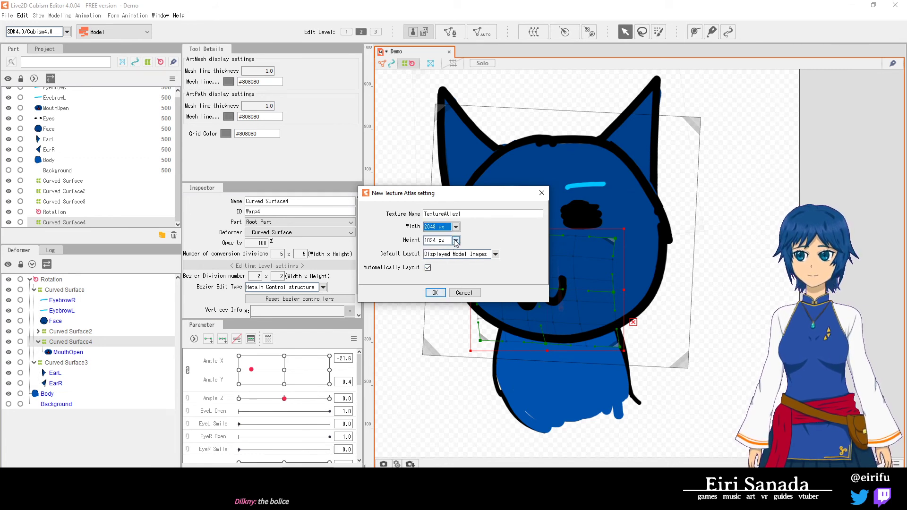
left_click(456, 240)
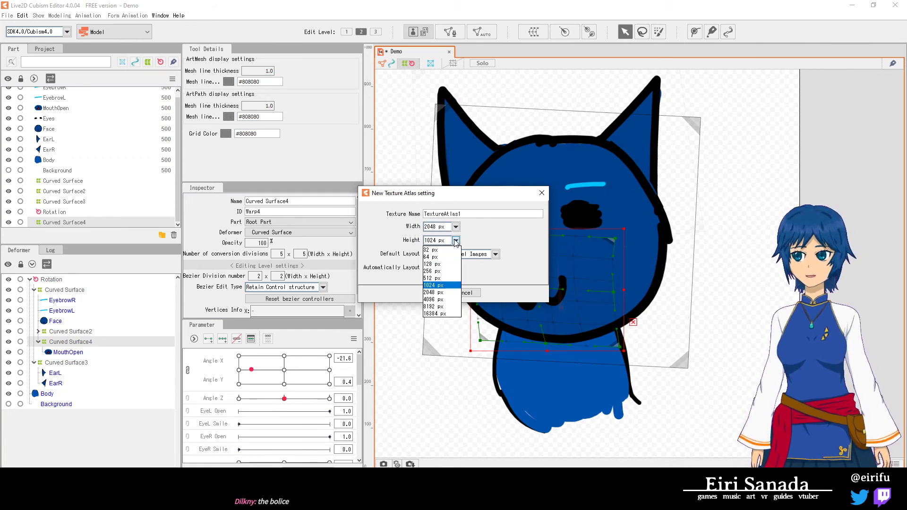
left_click(440, 285)
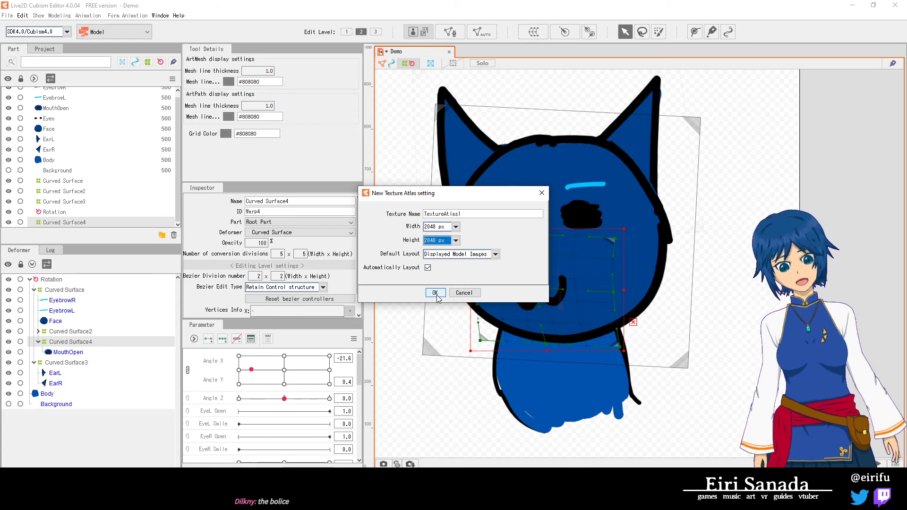
left_click(435, 294)
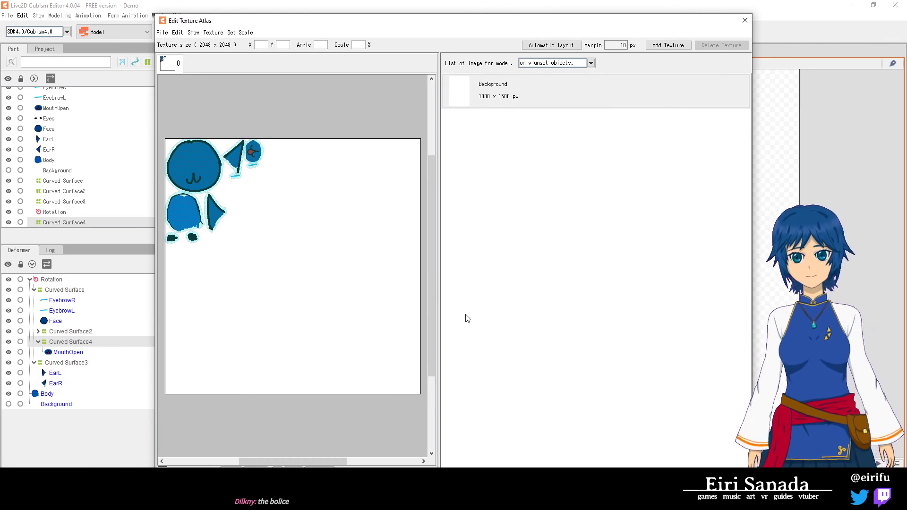
- Enlarge the face image in the texture atlas and move it into the empty area toward the upper right
left_click_drag(199, 163, 294, 227)
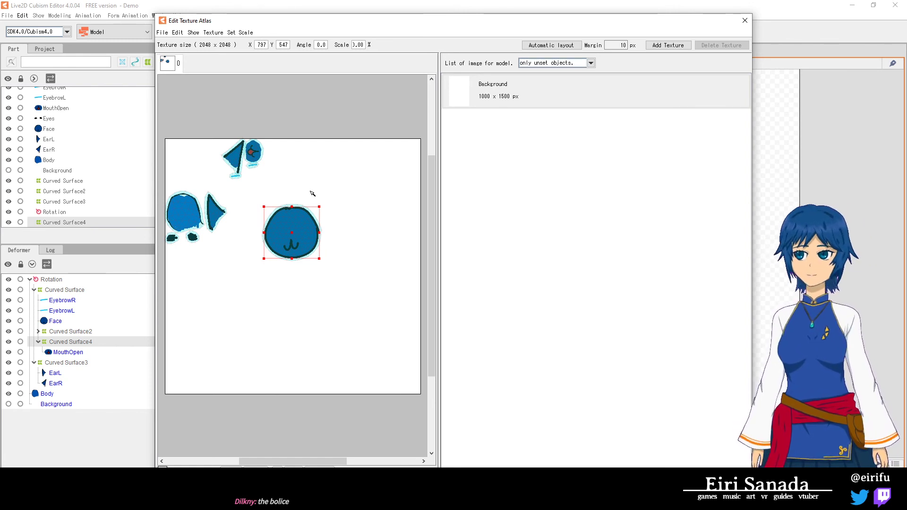
left_click_drag(320, 258, 354, 292)
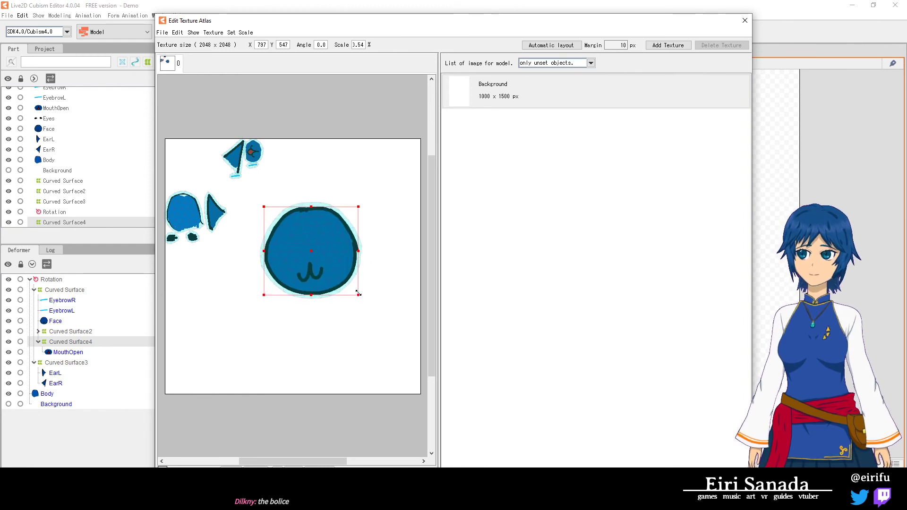
left_click_drag(303, 249, 344, 197)
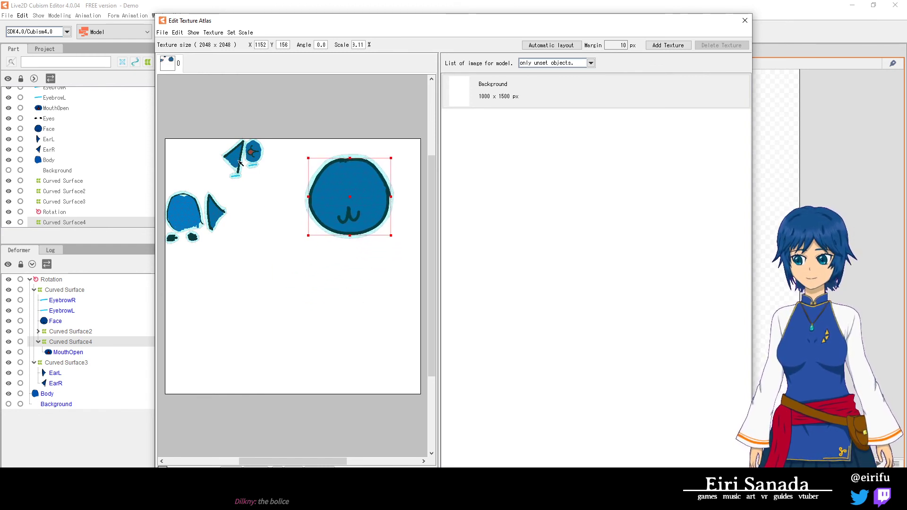
- Arrange the upper ear, the open-mouth image and both eyebrows around the enlarged face in the texture atlas
left_click_drag(234, 158, 399, 157)
left_click_drag(256, 166, 378, 147)
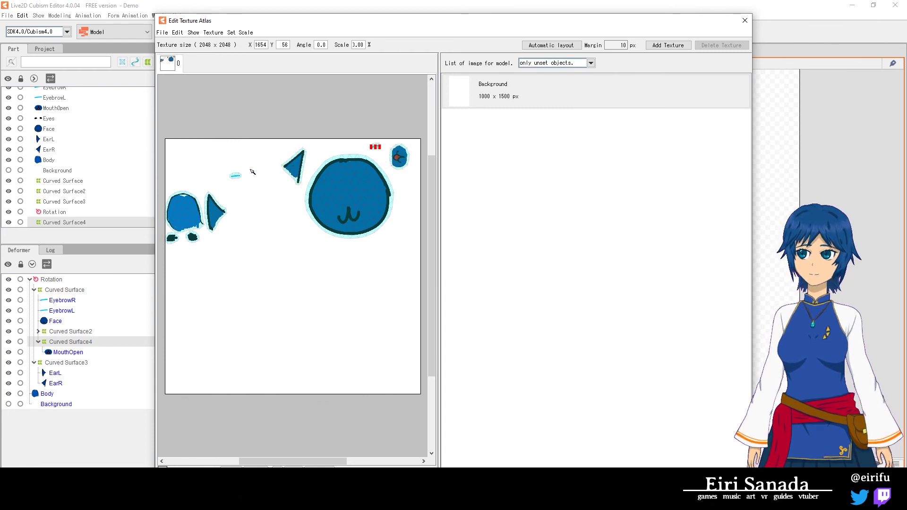
left_click_drag(241, 180, 344, 150)
- Enlarge the face image a little more, shift it to X 1095, Y 140, and confirm the texture atlas
left_click(352, 199)
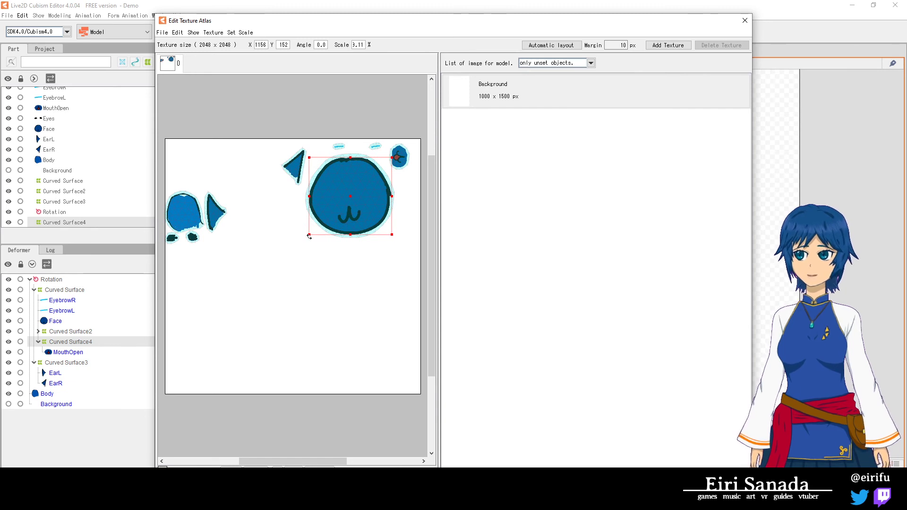
mouse_move(309, 236)
left_mouse_down()
mouse_move(285, 257)
mouse_move(303, 244)
left_mouse_up()
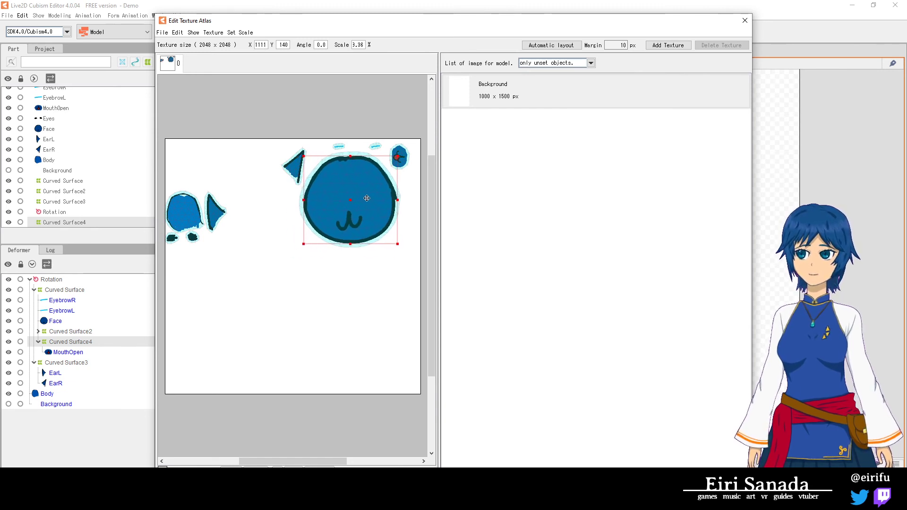
left_click_drag(367, 198, 365, 198)
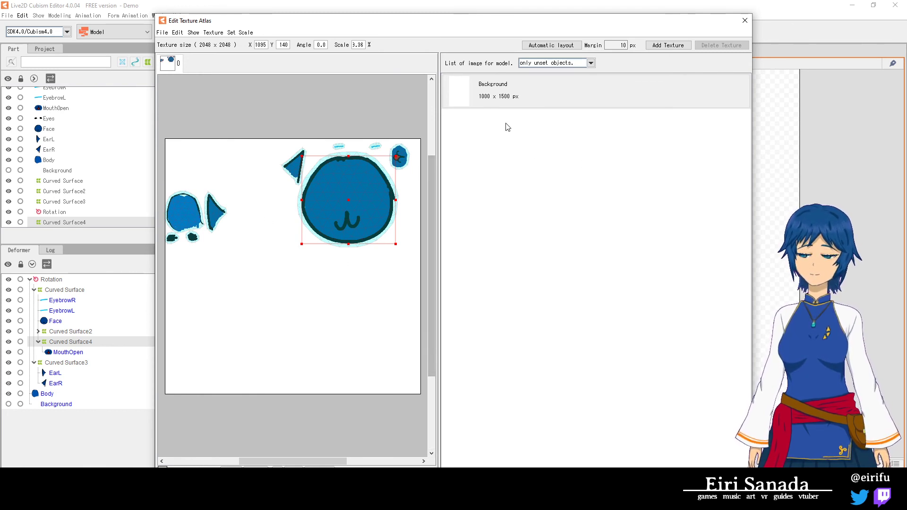
left_click(543, 96)
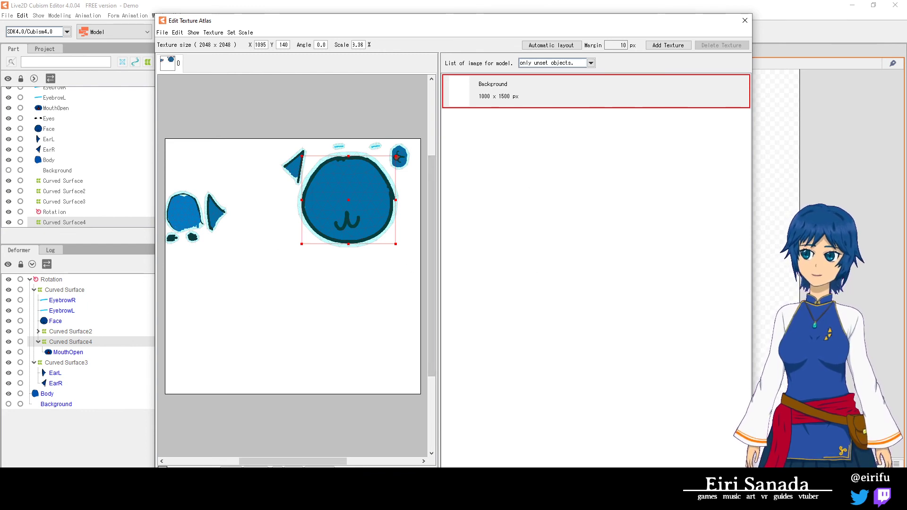
key("Return")
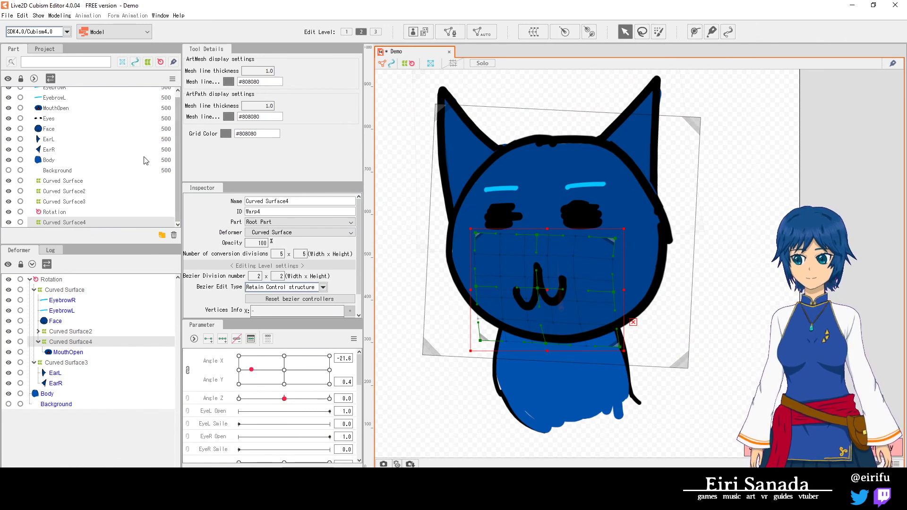
- Save the model as Demo.cmo3 in the Live2D Demonstration folder and clear the folder window out of the way
left_click(7, 17)
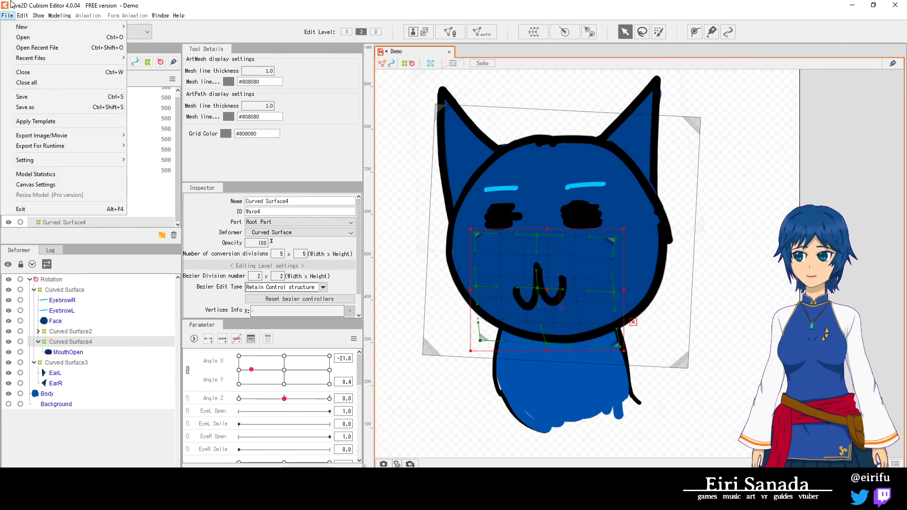
left_click(41, 96)
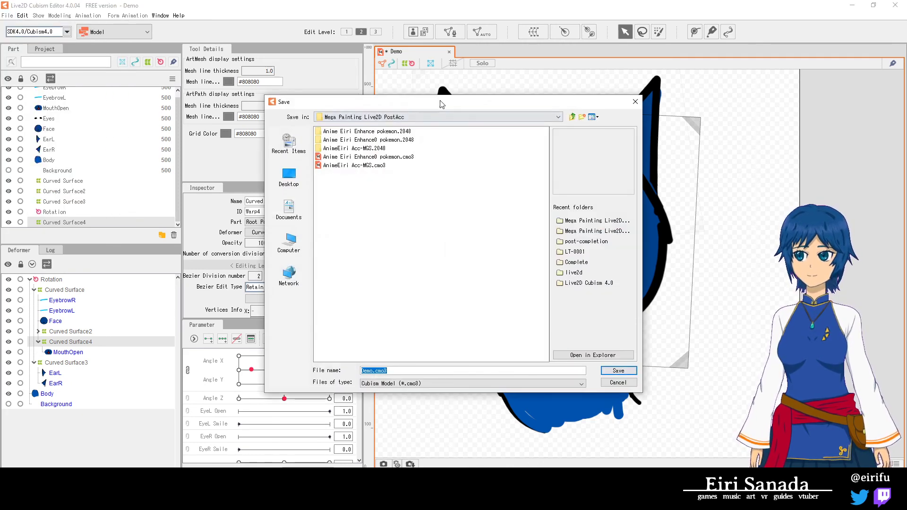
key("Escape")
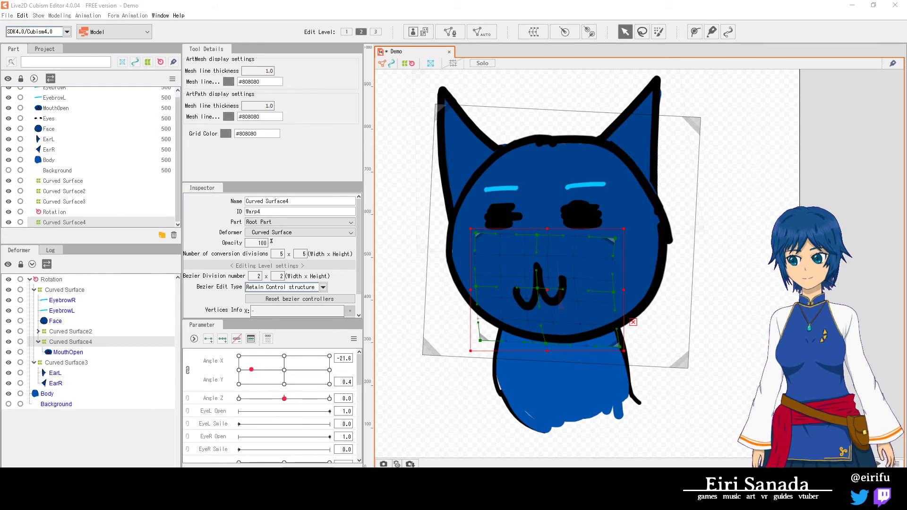
key("ctrl+s")
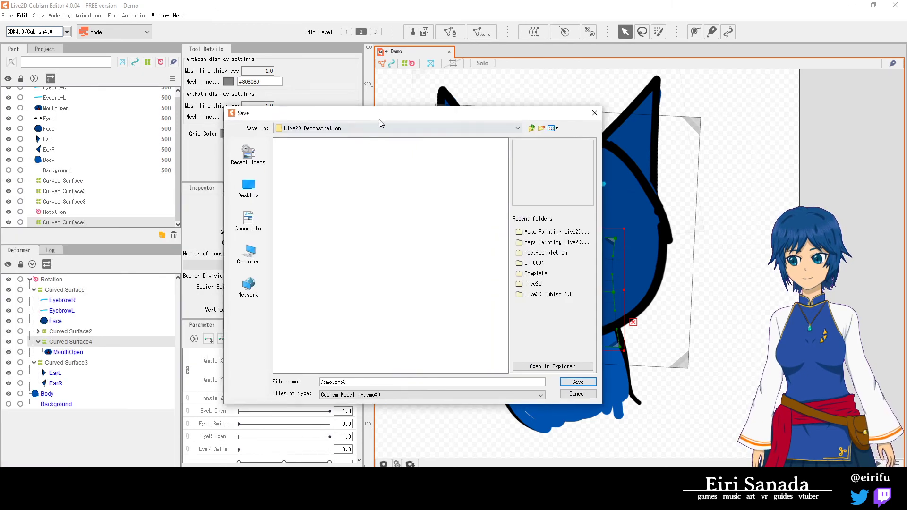
left_click(589, 387)
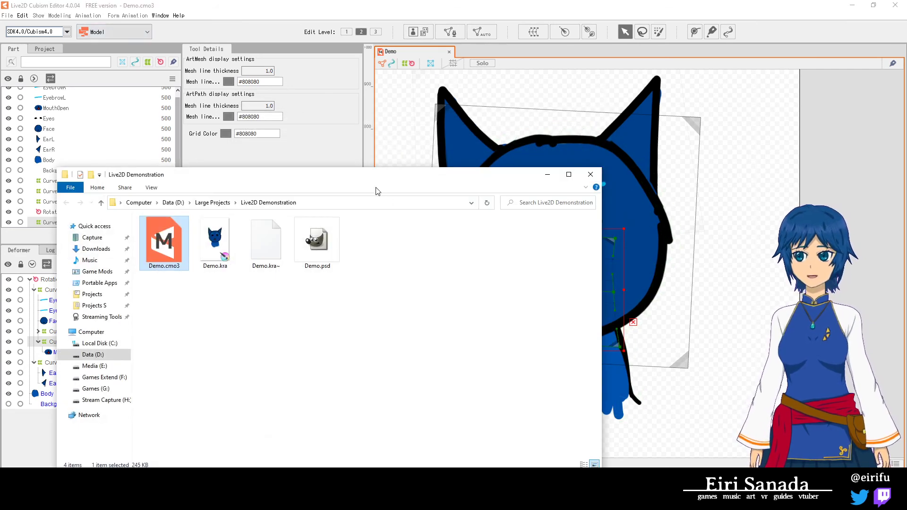
left_click_drag(378, 178, 0, 193)
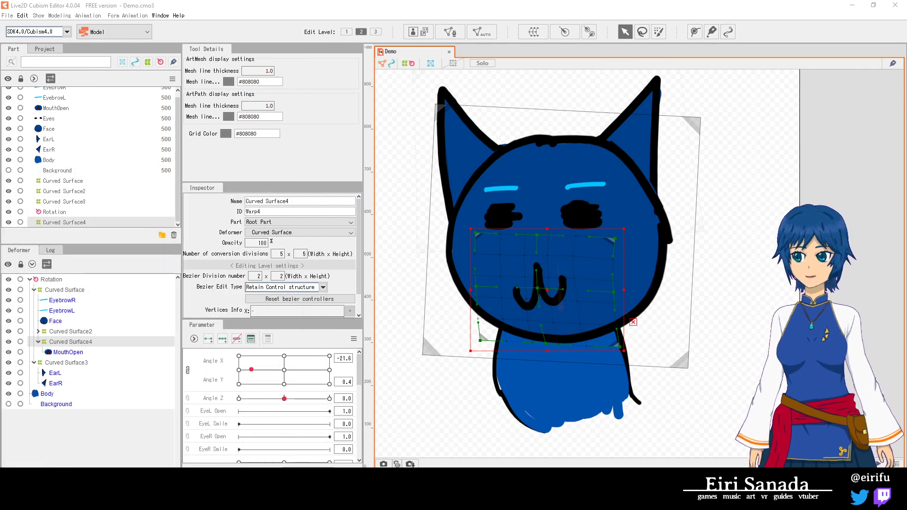
- Export the model for runtime as Demo.moc3 into the Live2D Demonstration folder, keeping the default export settings
left_click(9, 16)
mouse_move(60, 149)
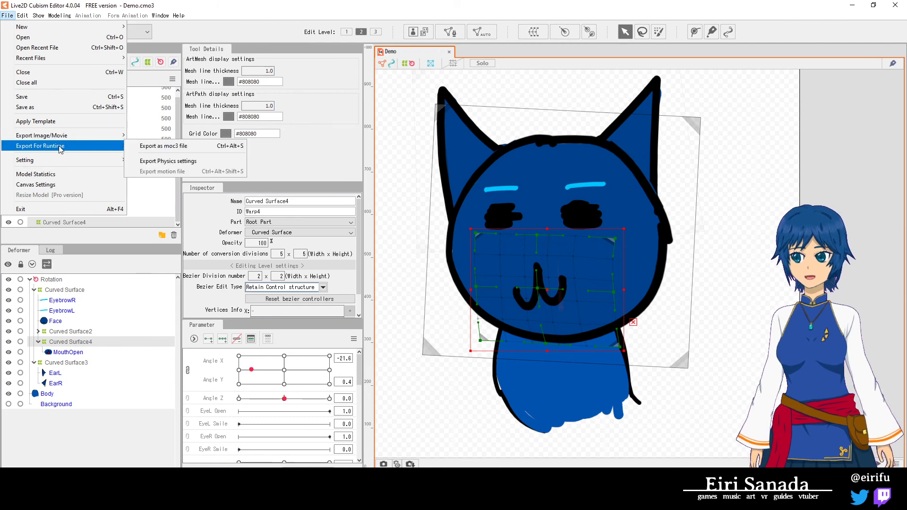
left_click(173, 146)
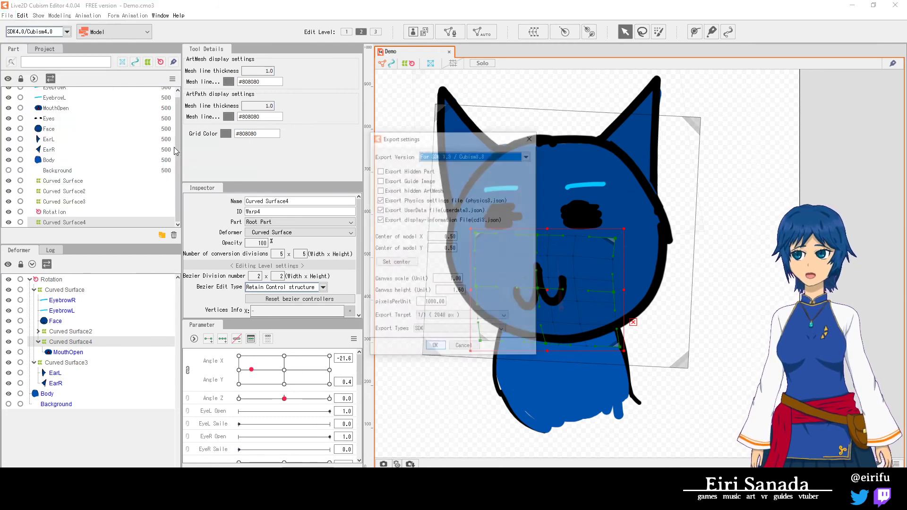
left_click(439, 349)
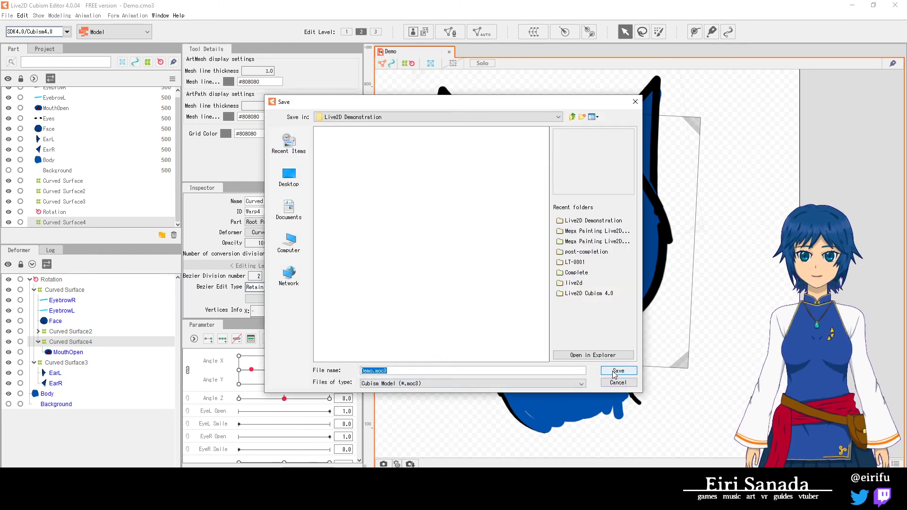
left_click(613, 371)
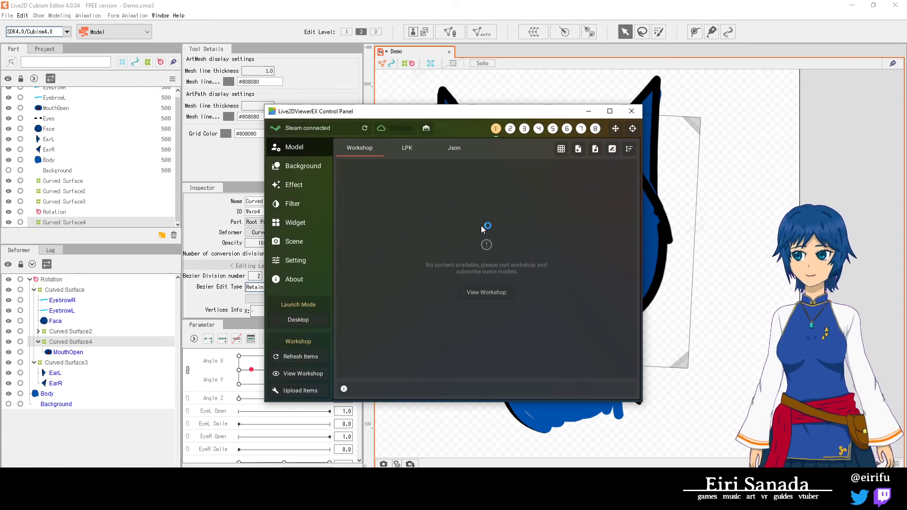
- In the Live2DViewerEX Control Panel, add Demo.model3.json from the Live2D Demonstration folder to the Json models
left_click(457, 149)
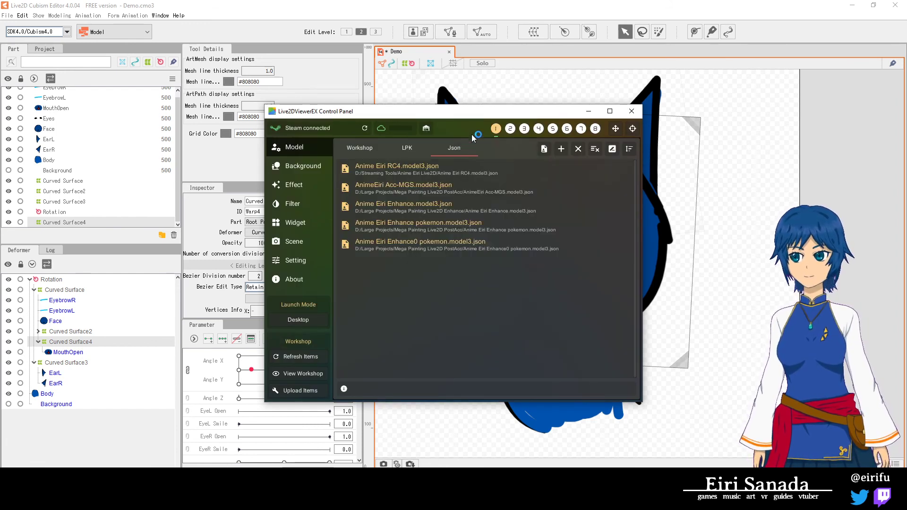
left_click_drag(471, 134, 408, 154)
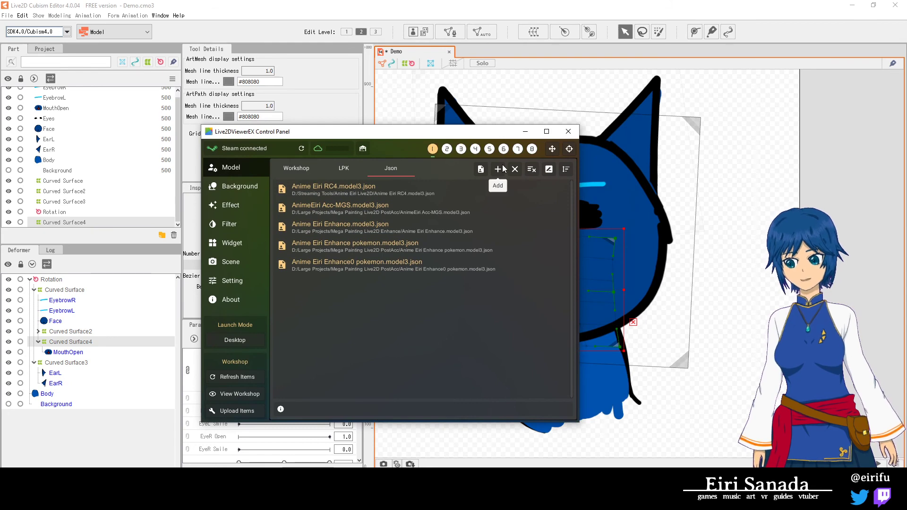
left_click(500, 169)
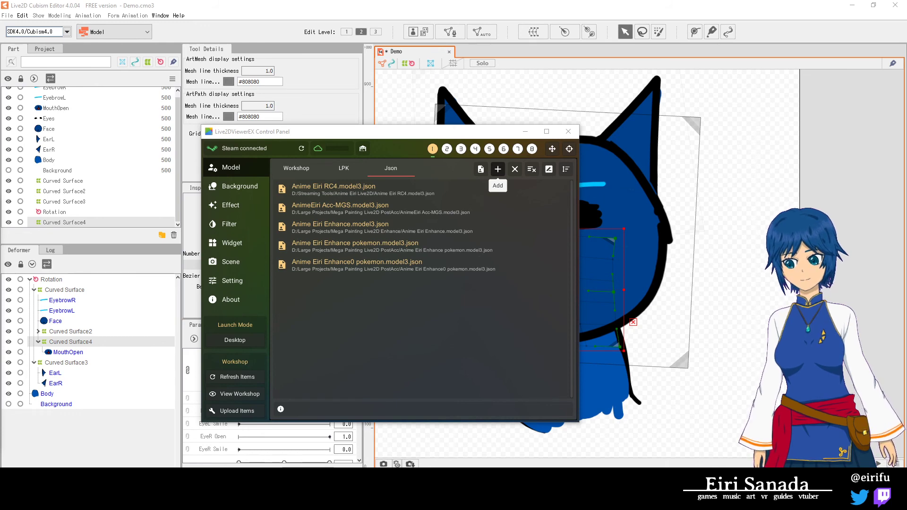
left_click(497, 169)
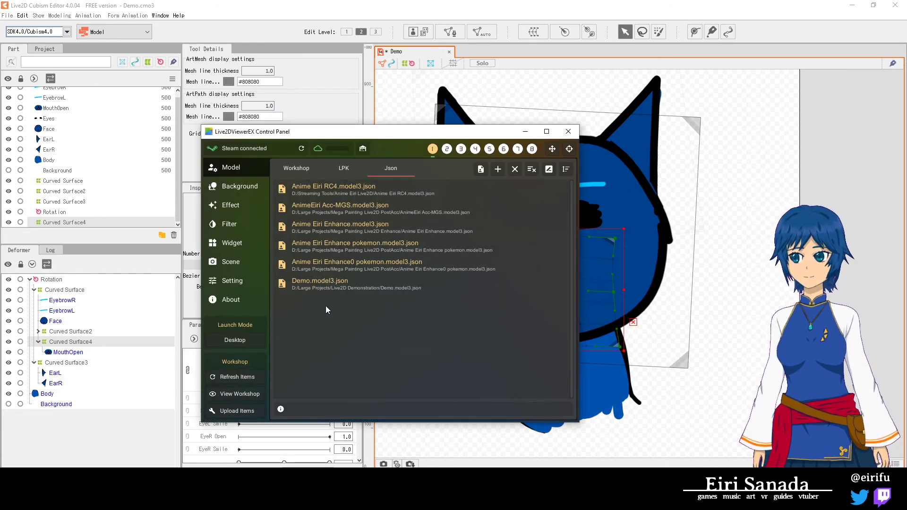
- Load Demo.model3.json in Live2DViewerEX to display the cat model on the desktop
left_click_drag(445, 132, 575, 114)
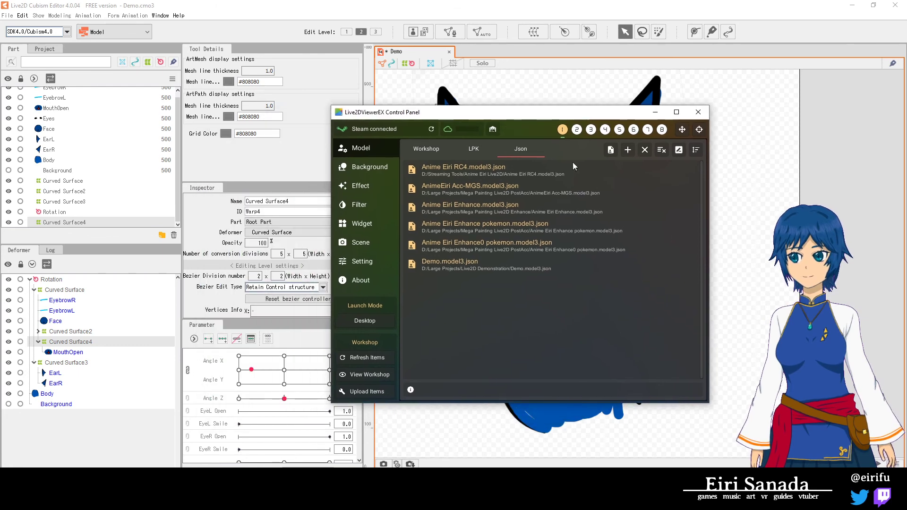
left_click(489, 267)
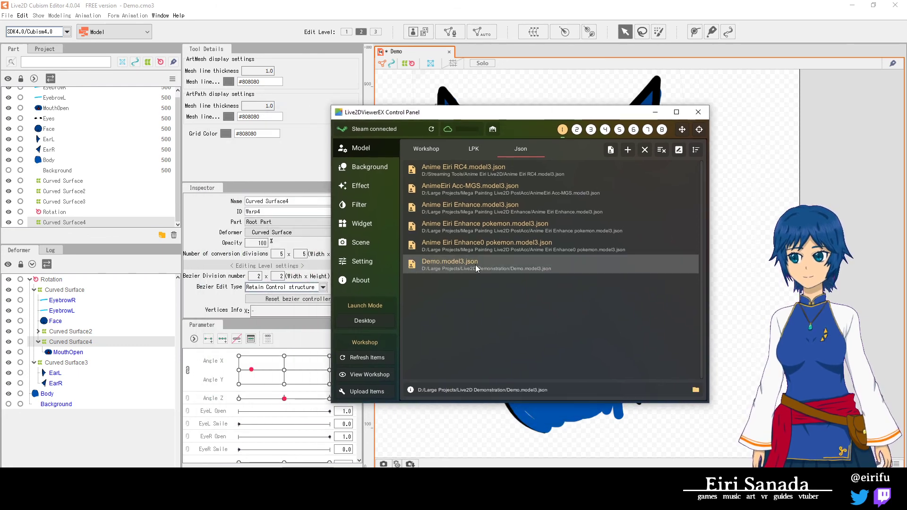
double_click(475, 264)
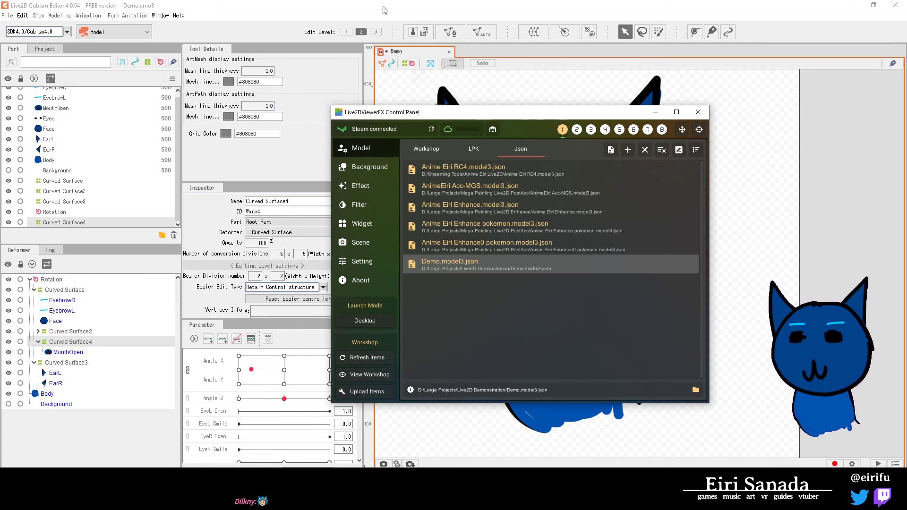
- Switch back to Live2D Cubism Editor and review the brow, mouth, body and hair parameters, trying Mouth Form at -1.0
left_click(283, 415)
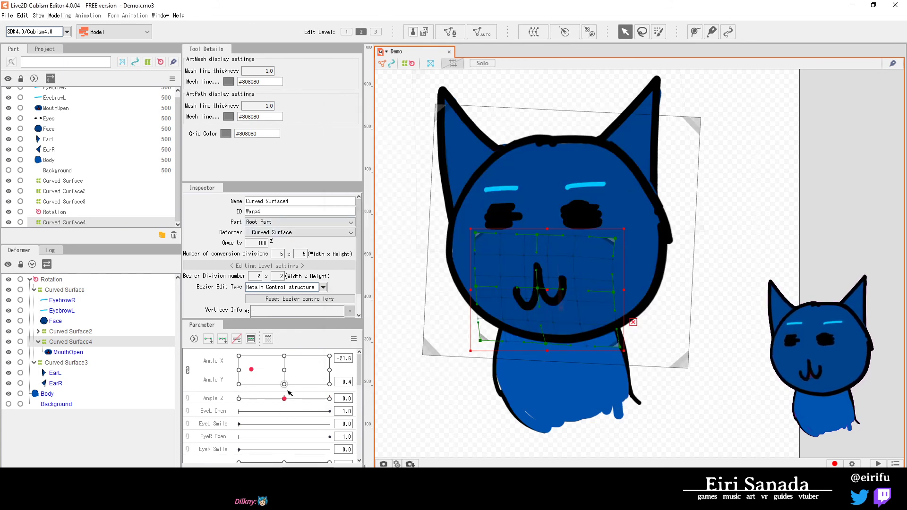
scroll(264, 401, "down", 3)
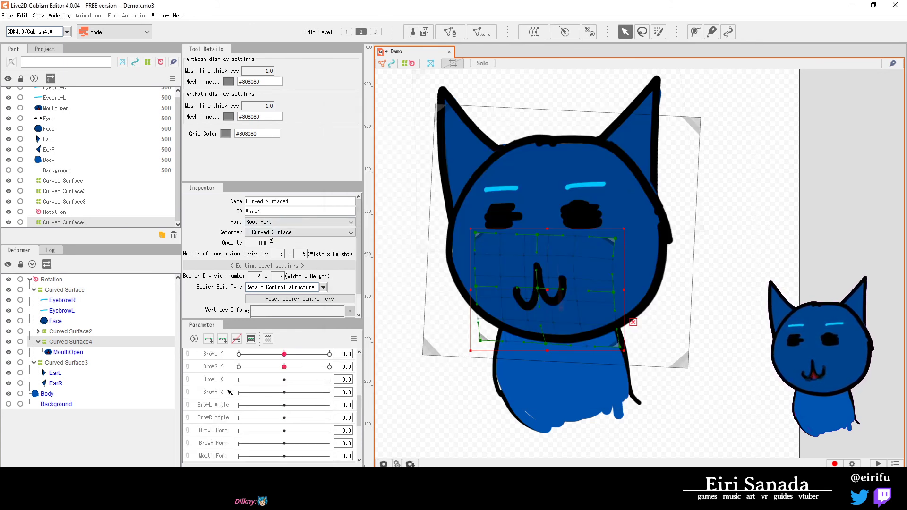
scroll(230, 392, "up", 1)
left_click(218, 397)
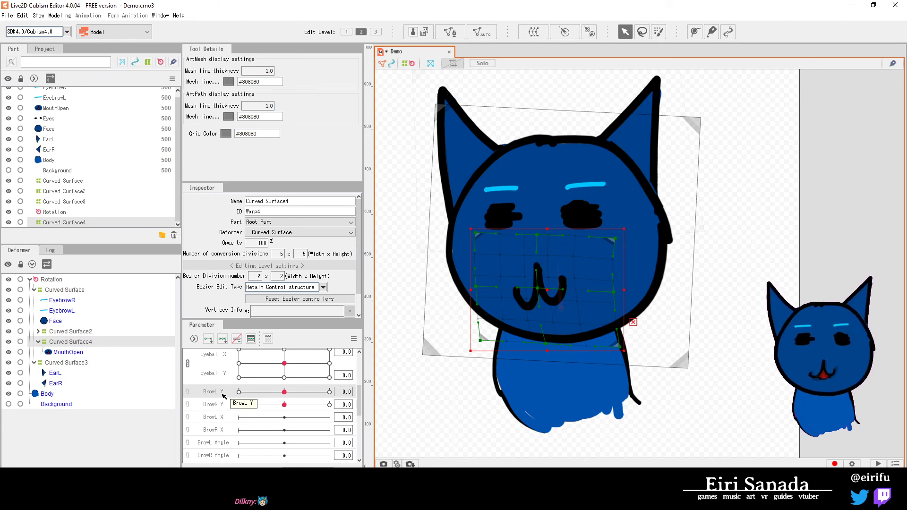
scroll(222, 416, "down", 1)
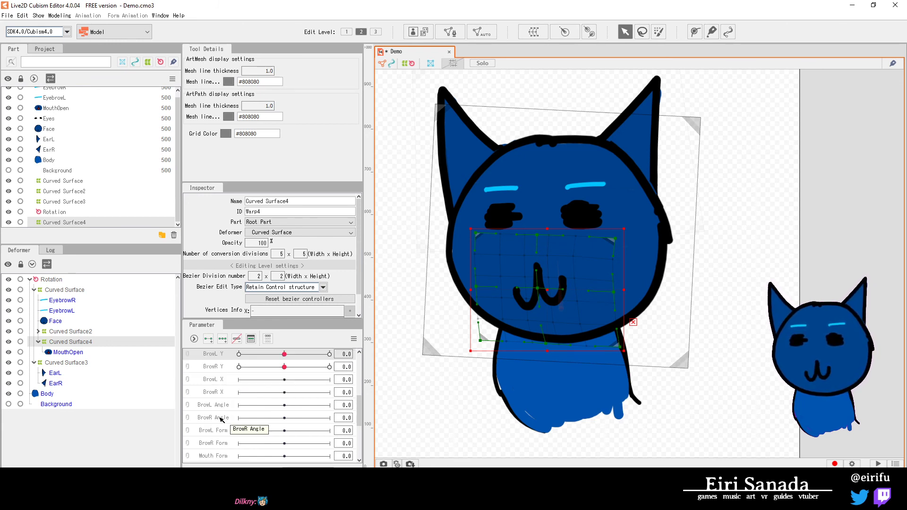
left_click(215, 404)
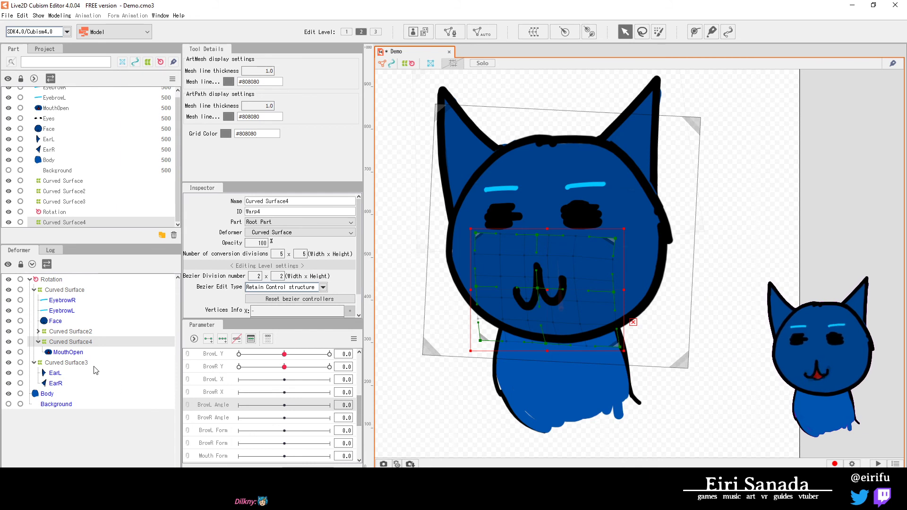
left_click(223, 432)
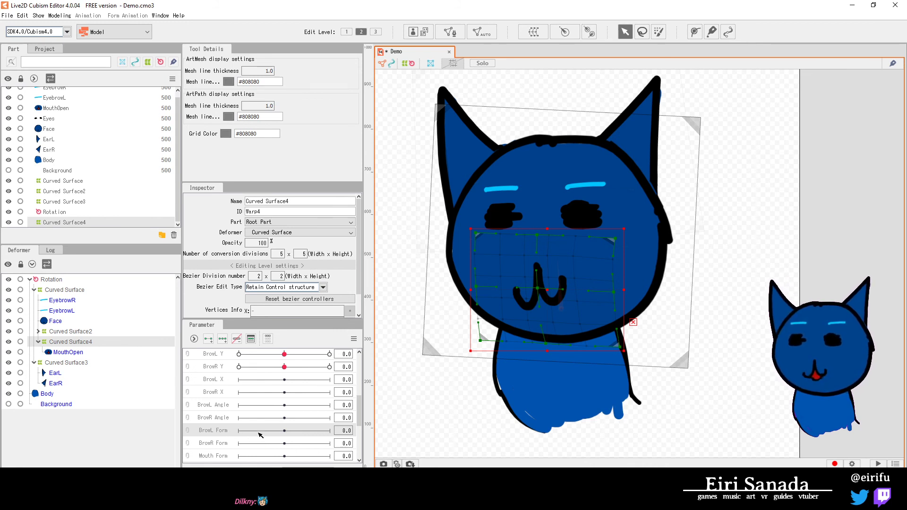
left_click_drag(260, 435, 240, 432)
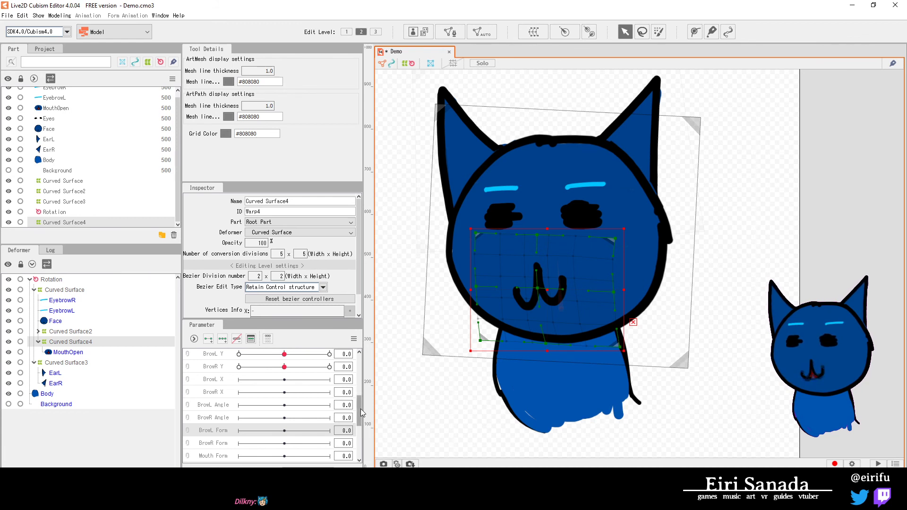
scroll(307, 406, "down", 3)
left_click_drag(285, 400, 233, 401)
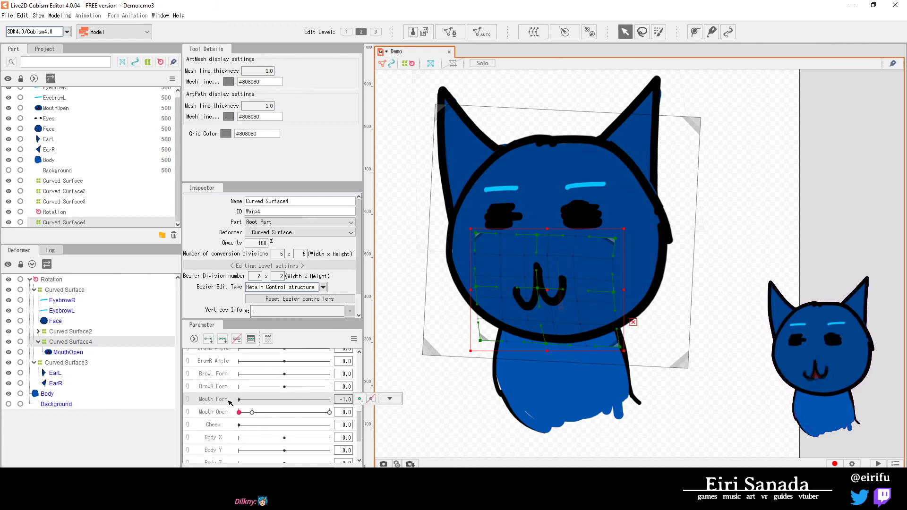
scroll(222, 385, "down", 3)
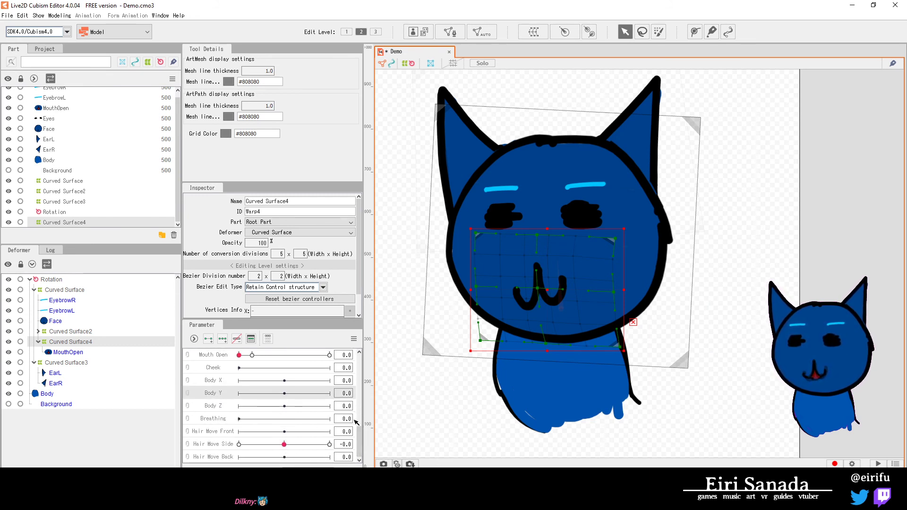
left_click_drag(358, 432, 358, 376)
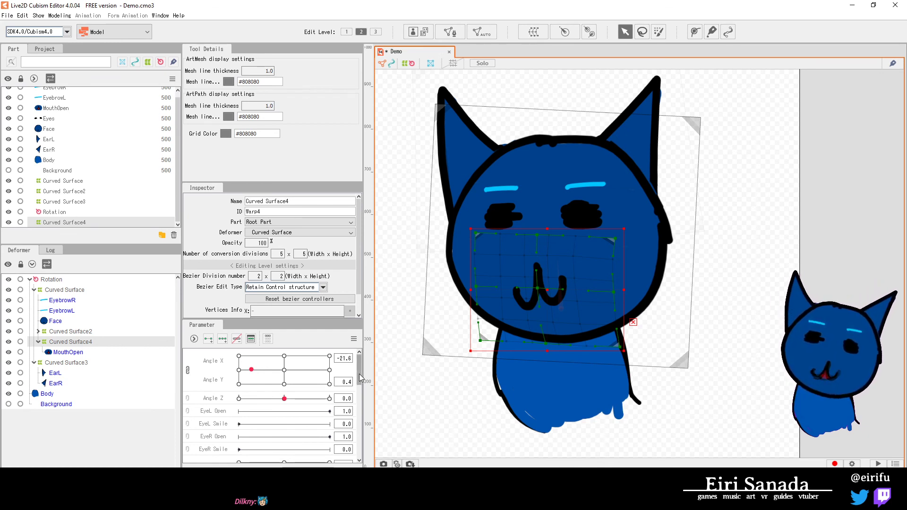
scroll(359, 373, "down", 5)
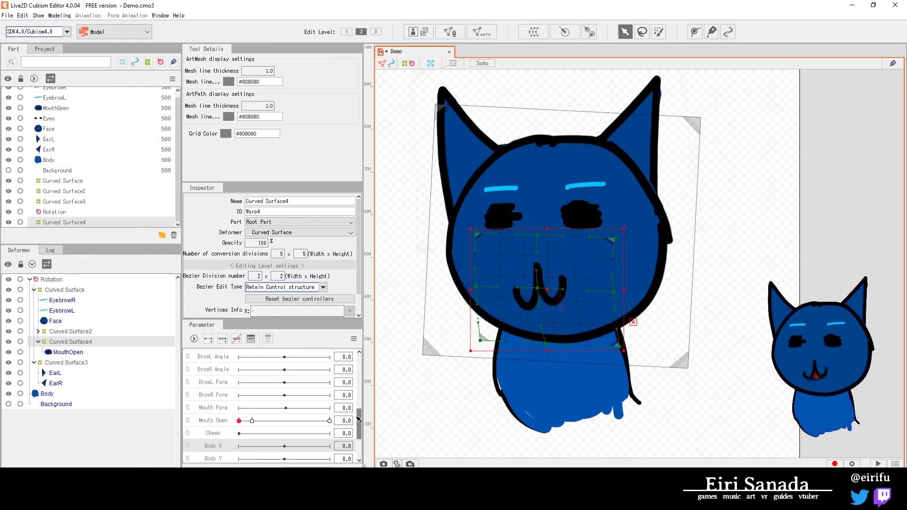
scroll(335, 383, "up", 5)
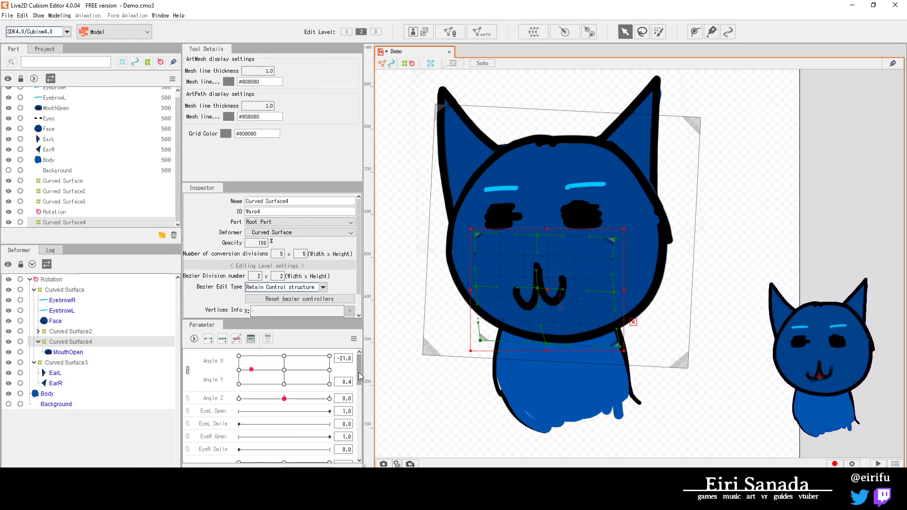
scroll(255, 399, "down", 5)
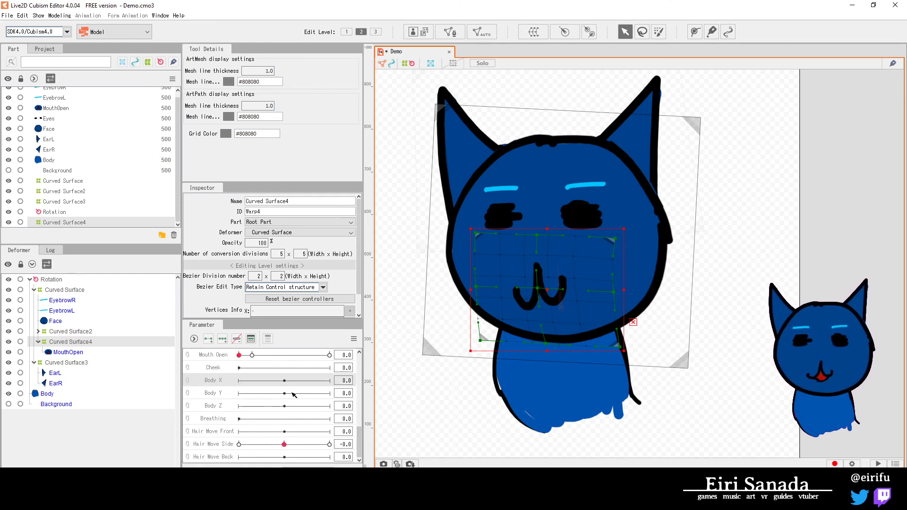
mouse_move(239, 419)
left_mouse_down()
mouse_move(289, 423)
mouse_move(248, 421)
left_mouse_up()
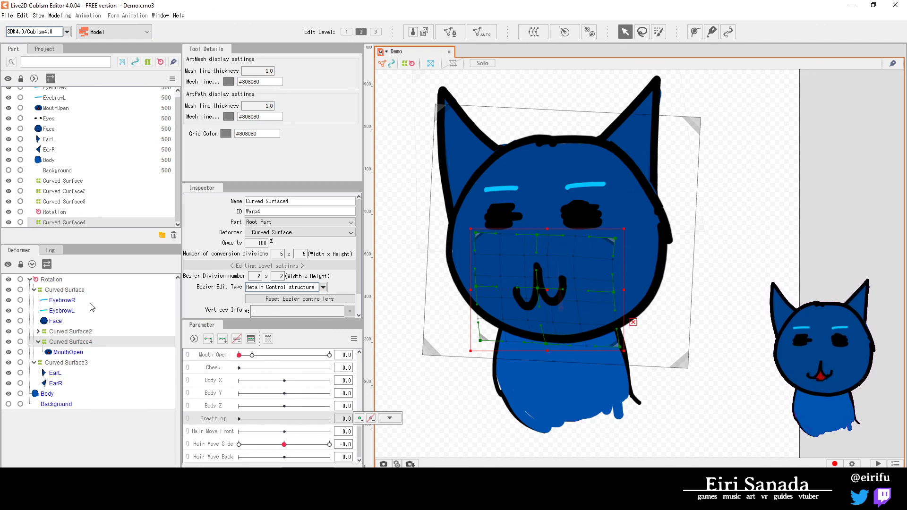
- Create a warp deformer as parent of the Rotation deformer, with 2 × 2 Bezier and 5 × 5 conversion divisions
left_click(58, 280)
left_click_drag(361, 432, 359, 349)
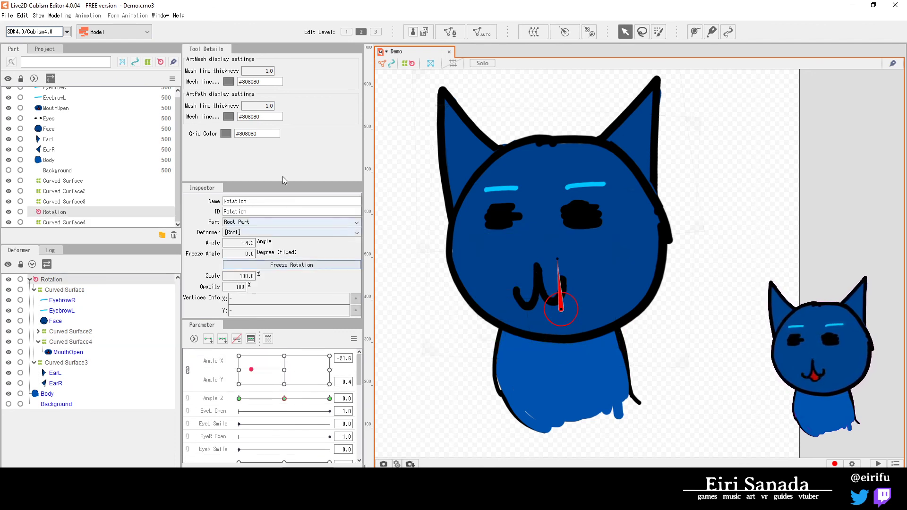
left_click(533, 32)
left_click(451, 255)
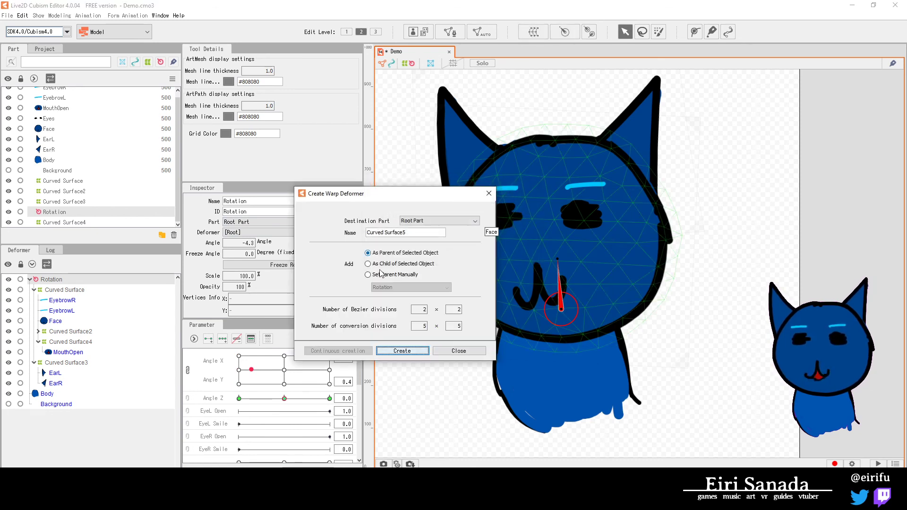
left_click(401, 354)
- Add two keys to Breathing for the new warp deformer, shift the deformer slightly upward at 1.0, and return Breathing to 0.0
left_click_drag(358, 369, 358, 442)
left_click(208, 338)
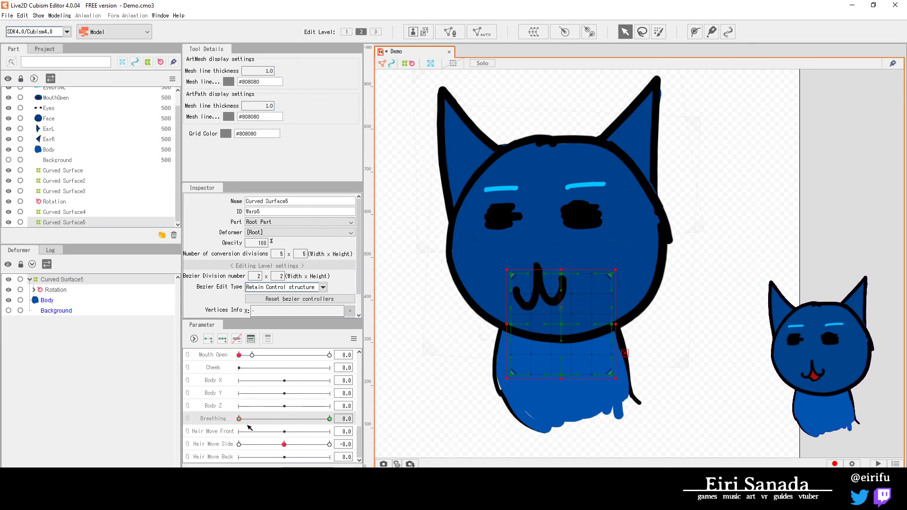
left_click_drag(243, 420, 331, 420)
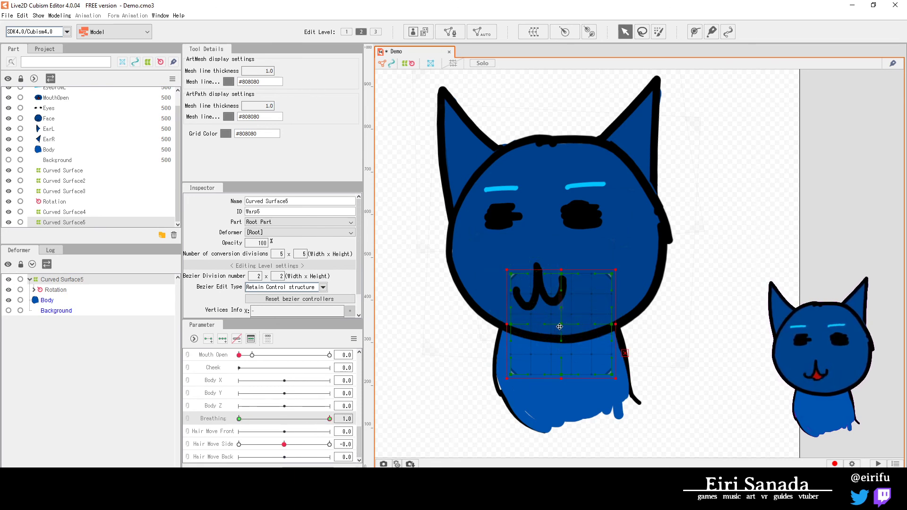
left_click_drag(561, 325, 561, 318)
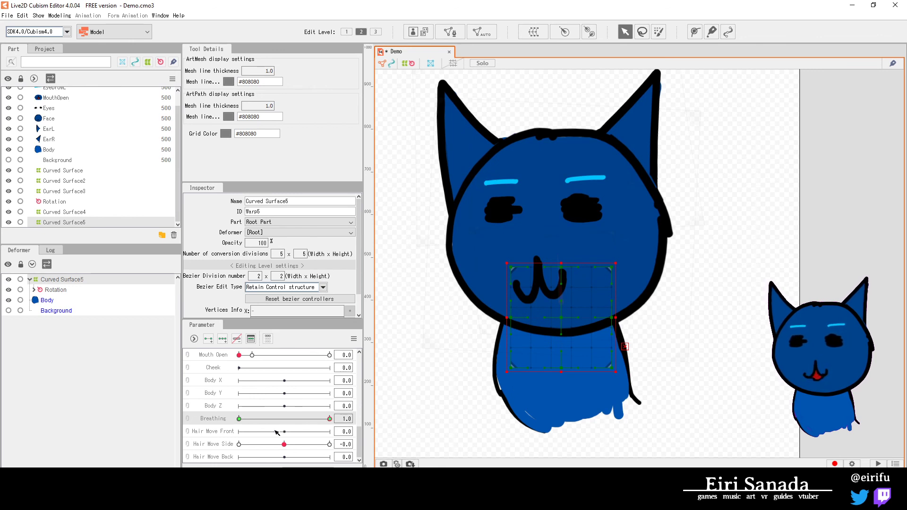
left_click_drag(318, 420, 239, 419)
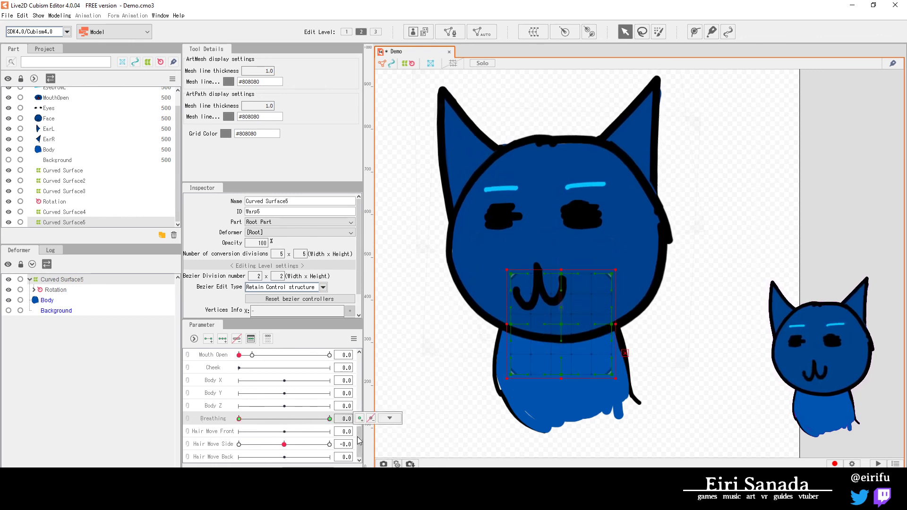
- Expand the deformer hierarchy under Rotation and create a warp deformer with default divisions as parent of EyebrowR
left_click_drag(361, 440, 376, 356)
left_click(34, 289)
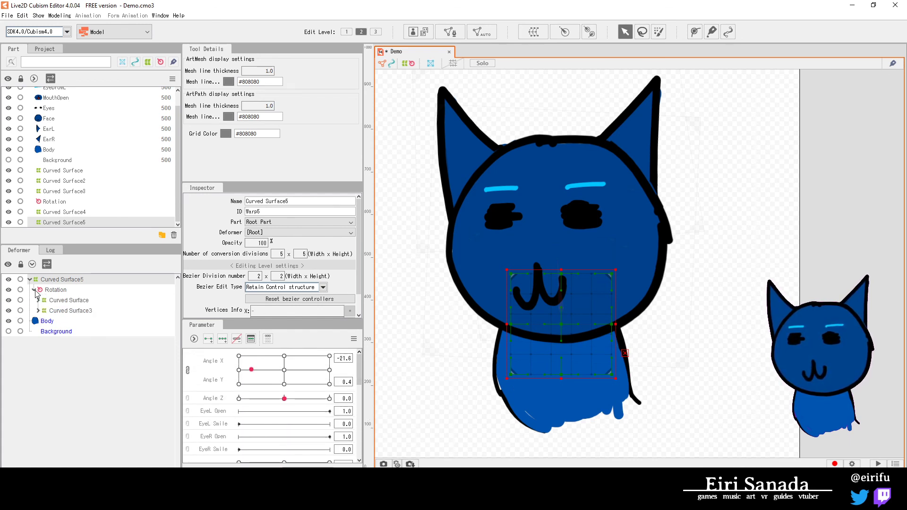
left_click(37, 310)
left_click(38, 300)
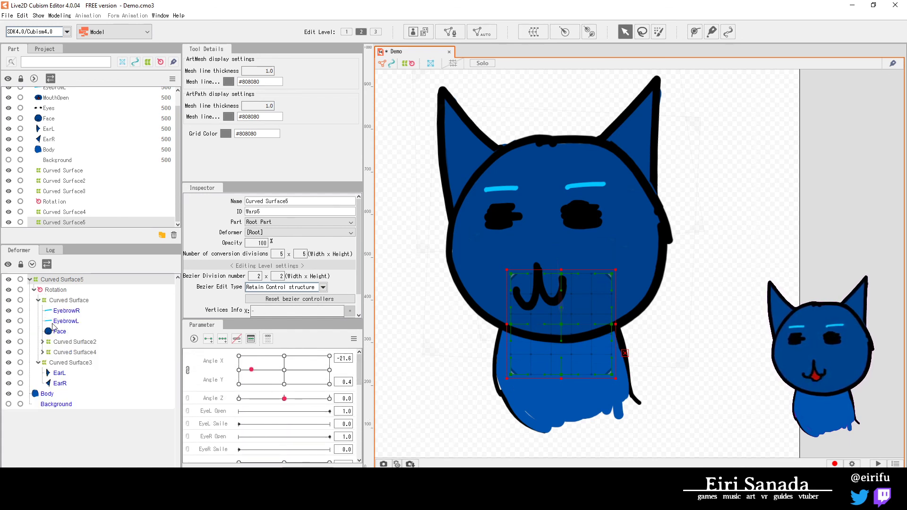
left_click(62, 311)
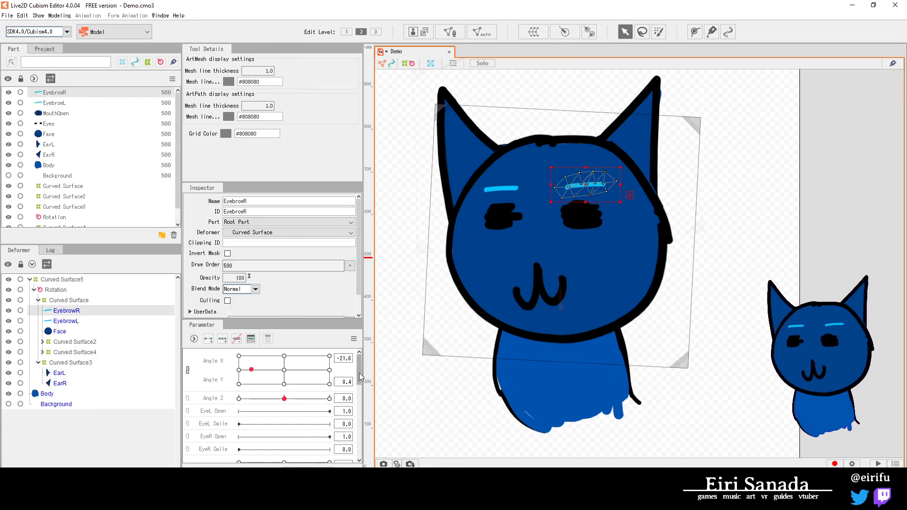
left_click_drag(359, 374, 355, 407)
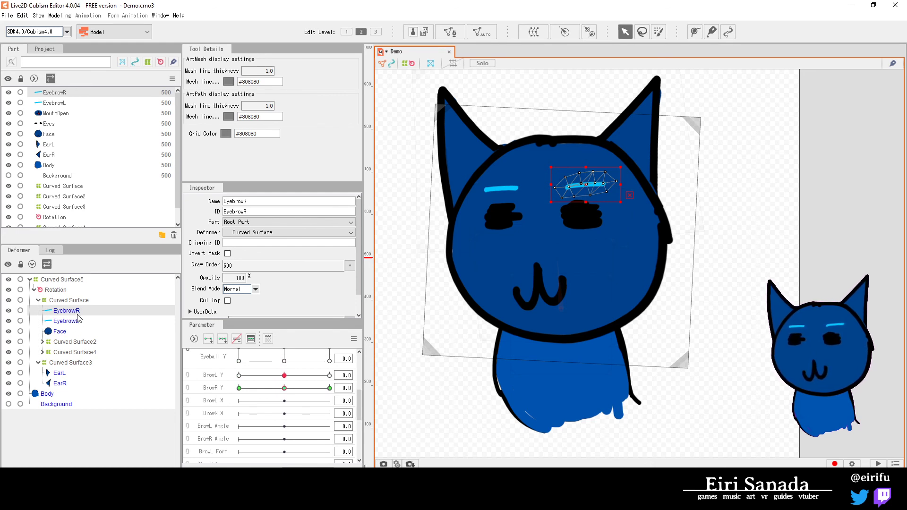
left_click(531, 32)
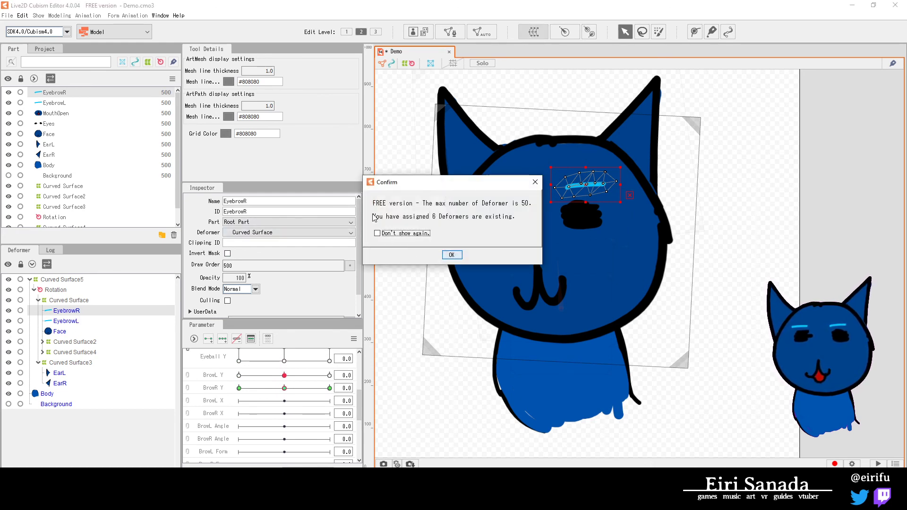
left_click(452, 255)
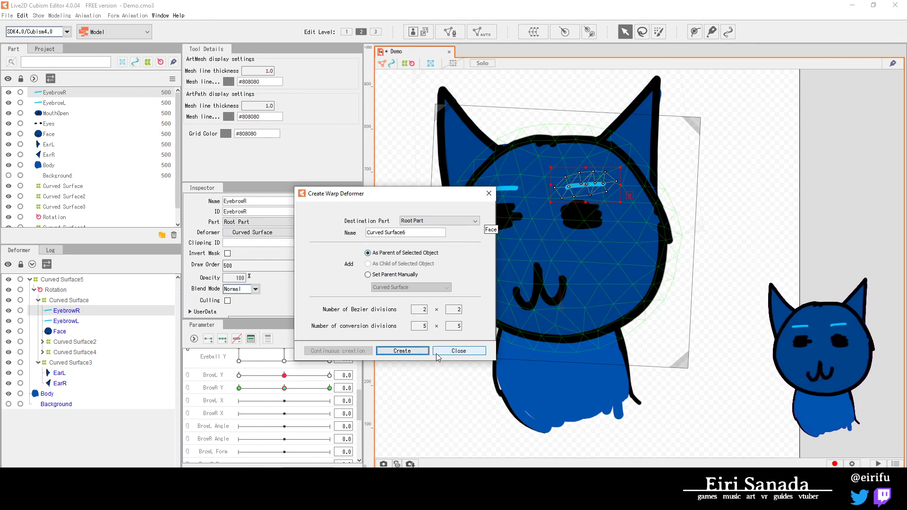
left_click(417, 352)
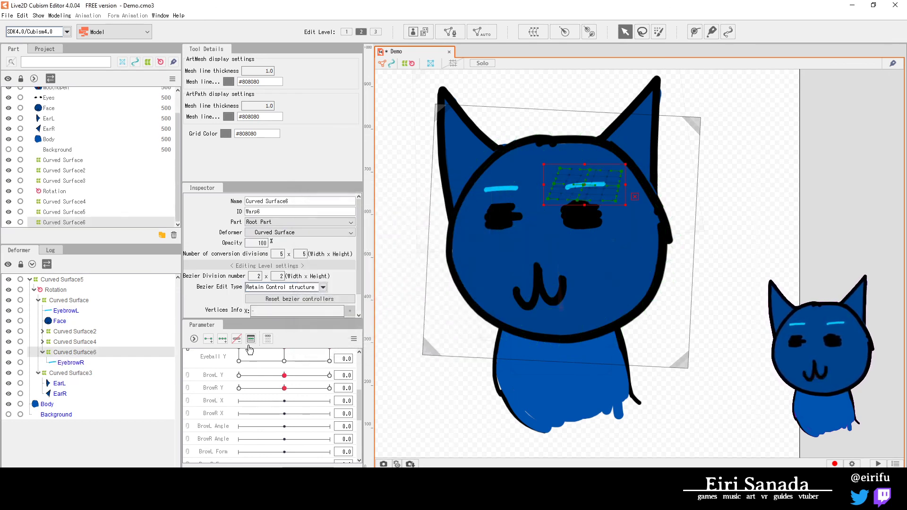
- Add two keys to BrowR Angle for EyebrowR's warp deformer and rotate the deformer counterclockwise at -1.0
left_click_drag(359, 411, 358, 421)
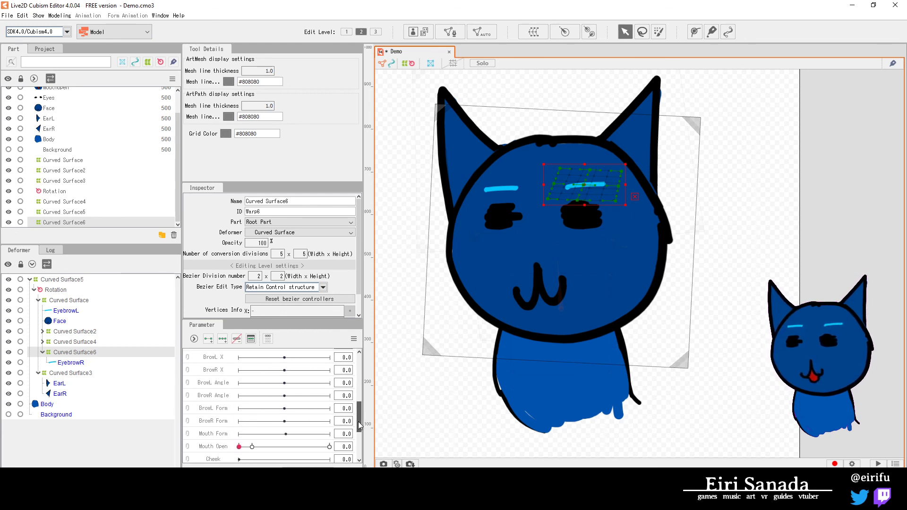
left_click(220, 395)
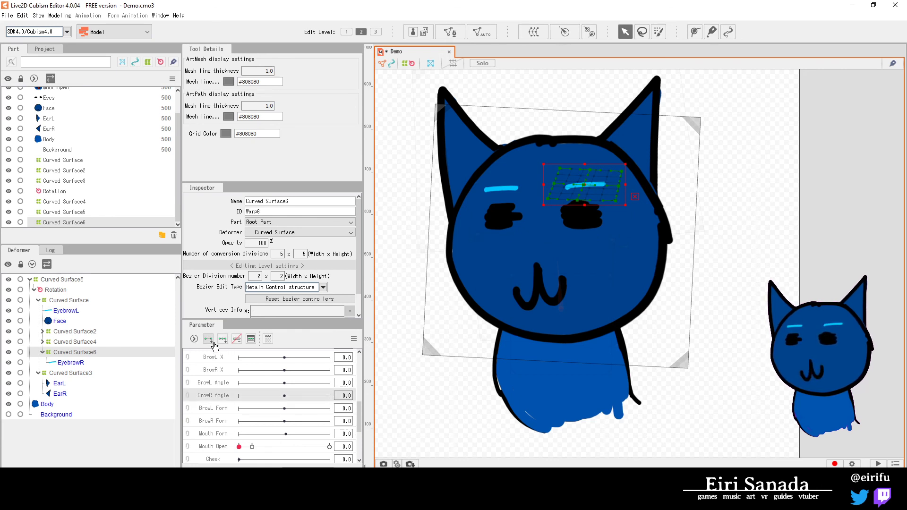
left_click(239, 396)
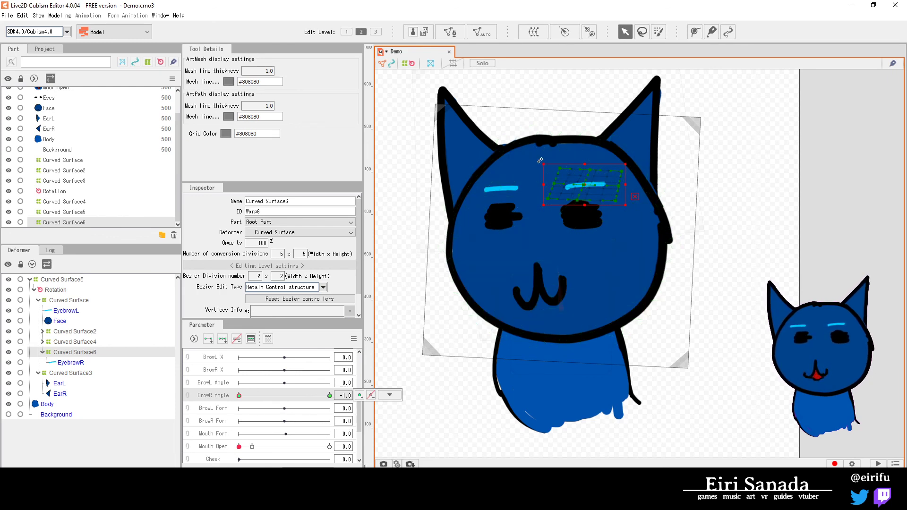
left_click_drag(539, 160, 533, 170)
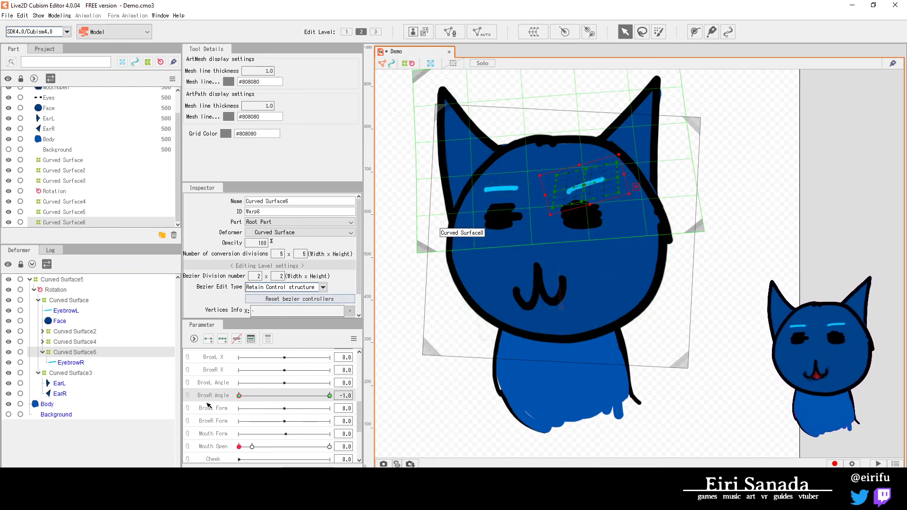
- Create a warp deformer with default divisions as parent of EyebrowL
left_click(66, 310)
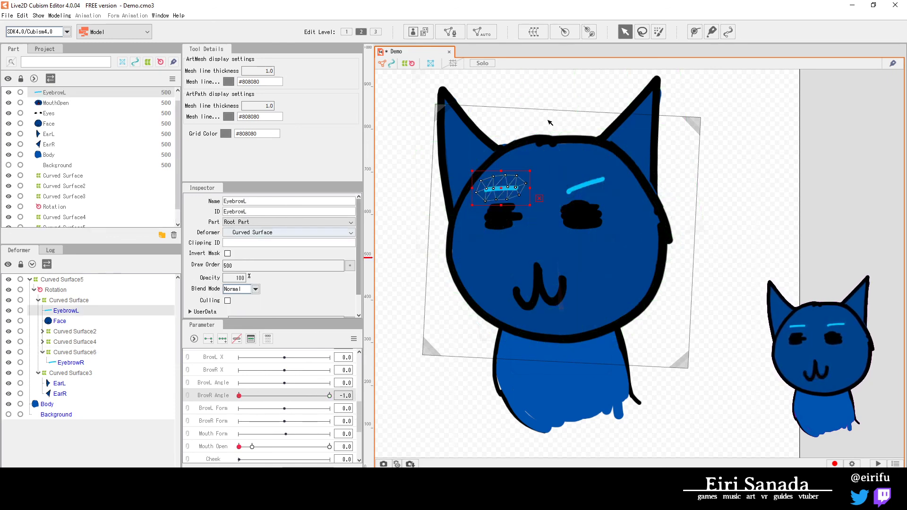
left_click(533, 35)
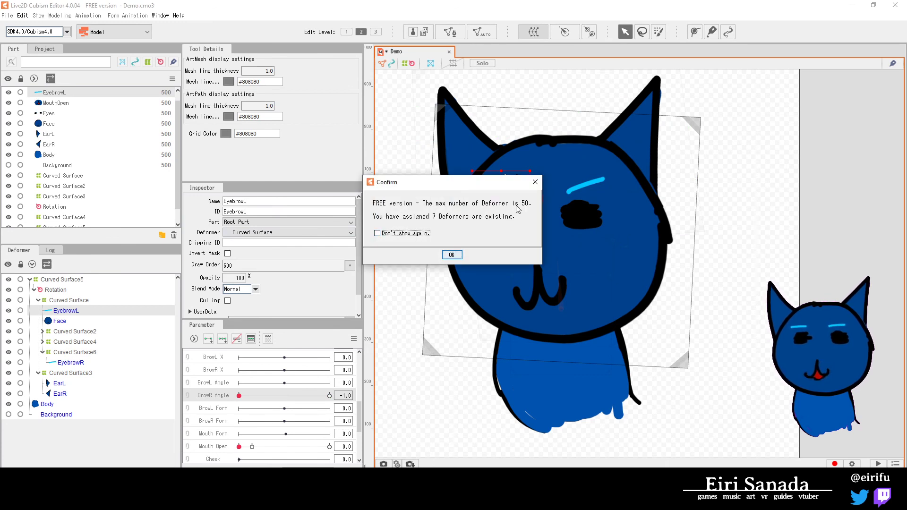
left_click(452, 255)
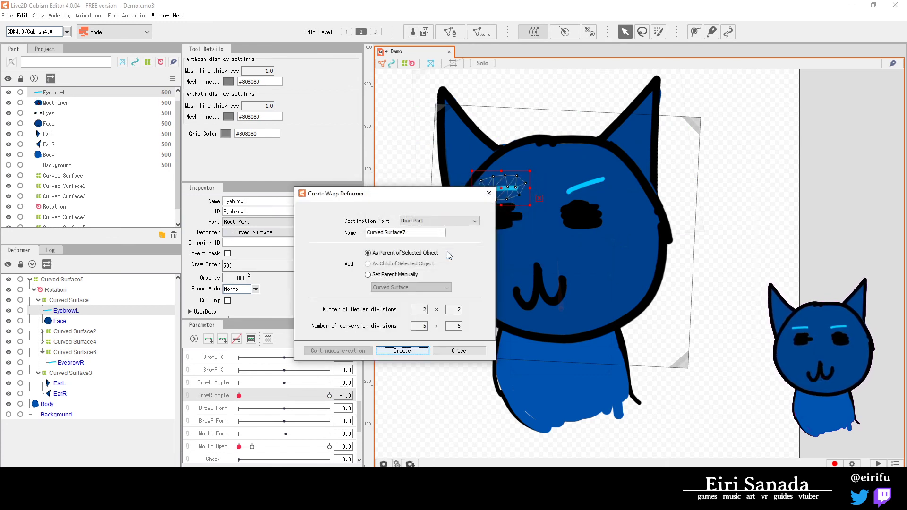
left_click(401, 351)
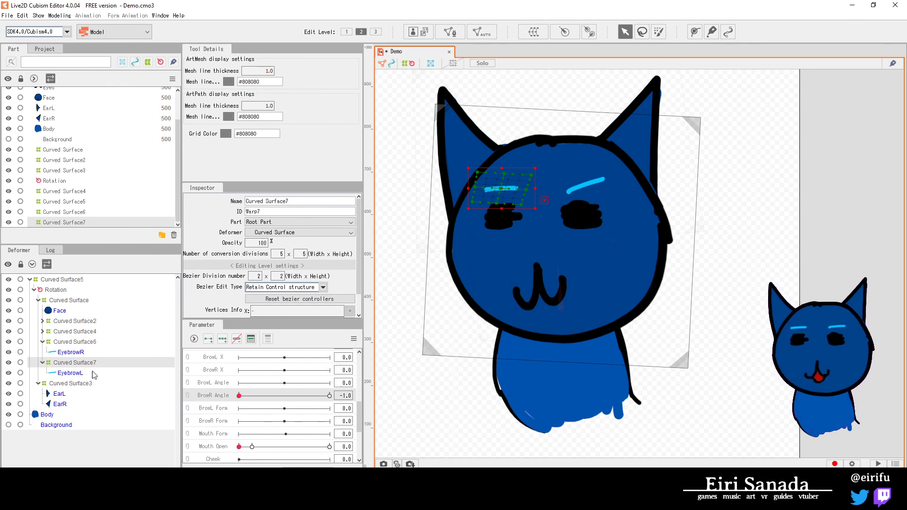
- Add two keys to BrowL Angle for EyebrowL's warp deformer, rotating it clockwise at -1.0 and counterclockwise at 1.0
scroll(350, 415, "up", 1)
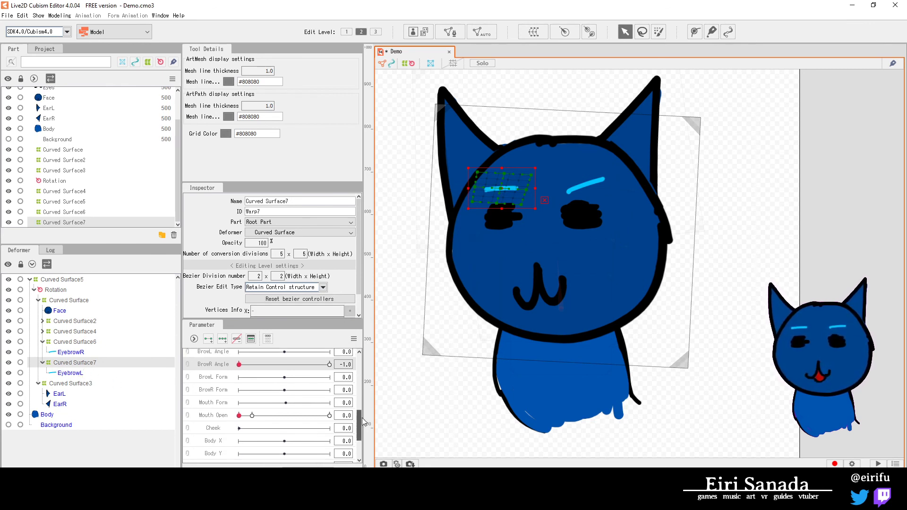
mouse_move(363, 407)
left_mouse_down()
mouse_move(363, 398)
mouse_move(363, 405)
left_mouse_up()
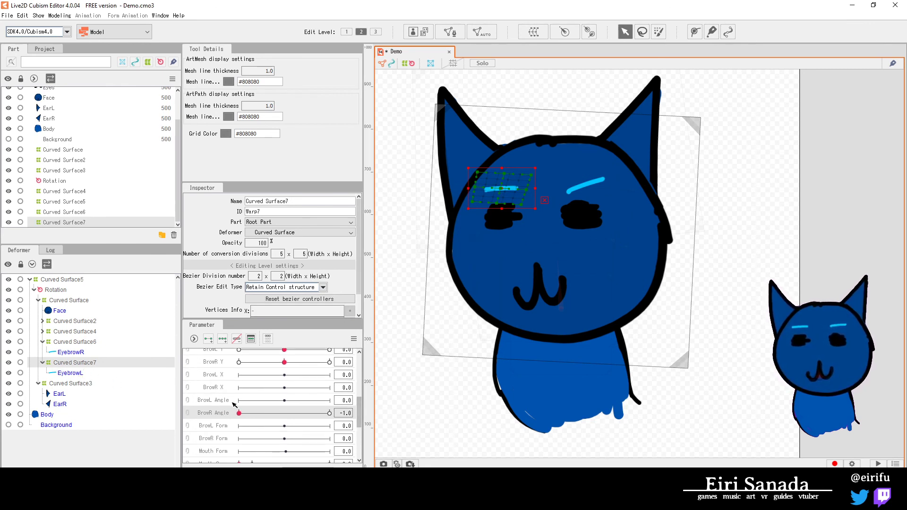
left_click(223, 403)
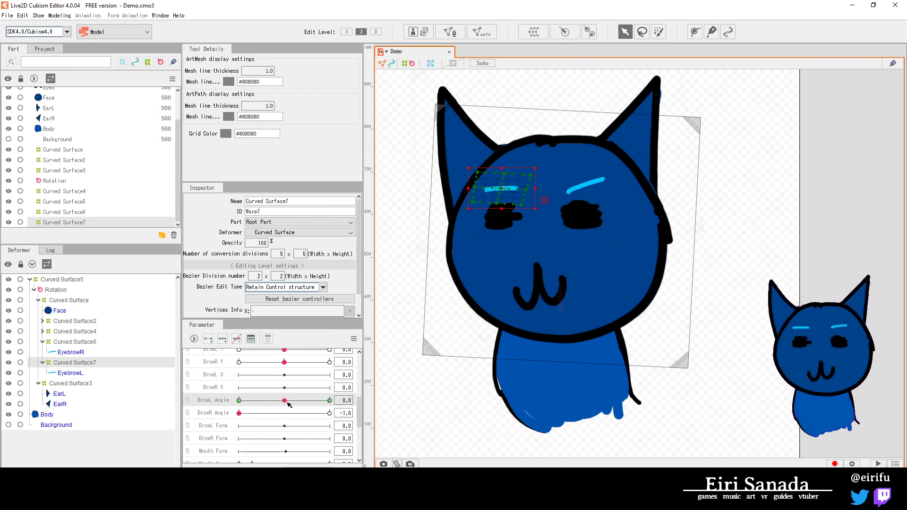
left_click_drag(288, 402, 235, 406)
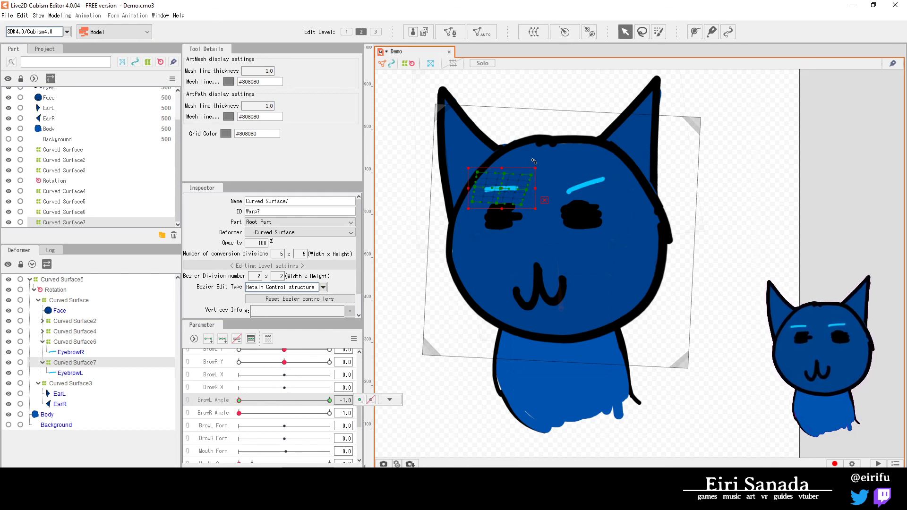
left_click_drag(533, 161, 539, 168)
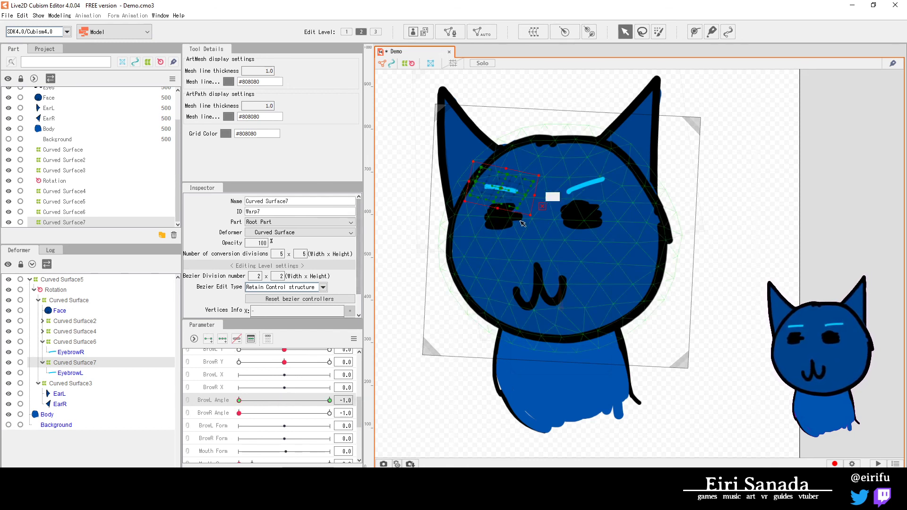
left_click(329, 400)
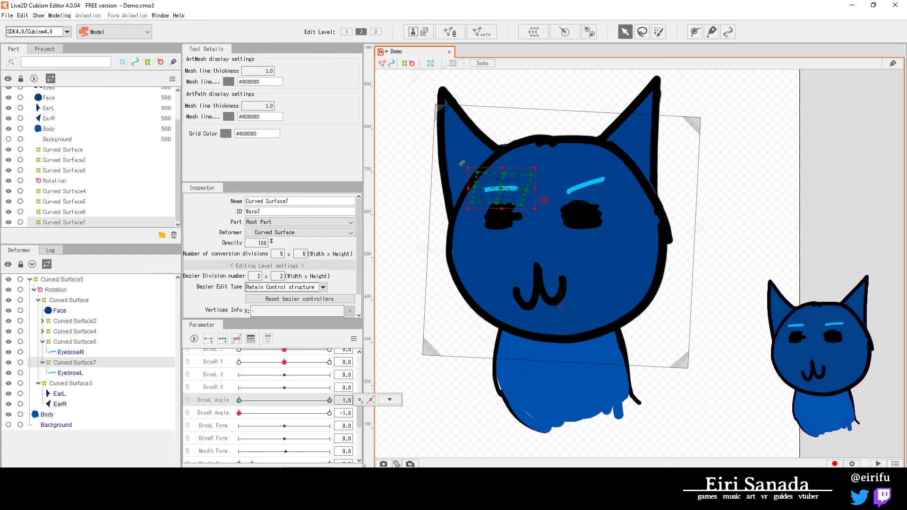
left_click_drag(462, 163, 459, 182)
- Rotate EyebrowR's warp deformer, Curved Surface6, slightly counterclockwise at BrowR Angle -1.0 and clockwise at 1.0
left_click(218, 413)
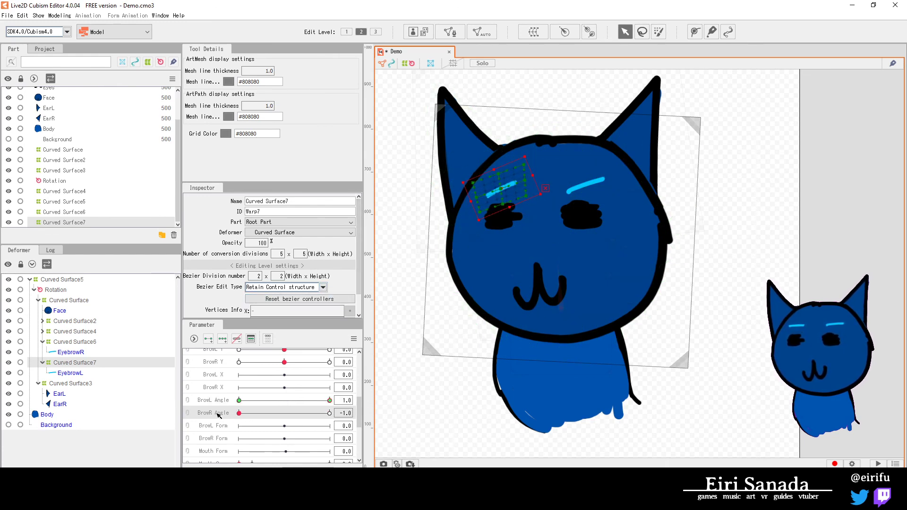
left_click(75, 374)
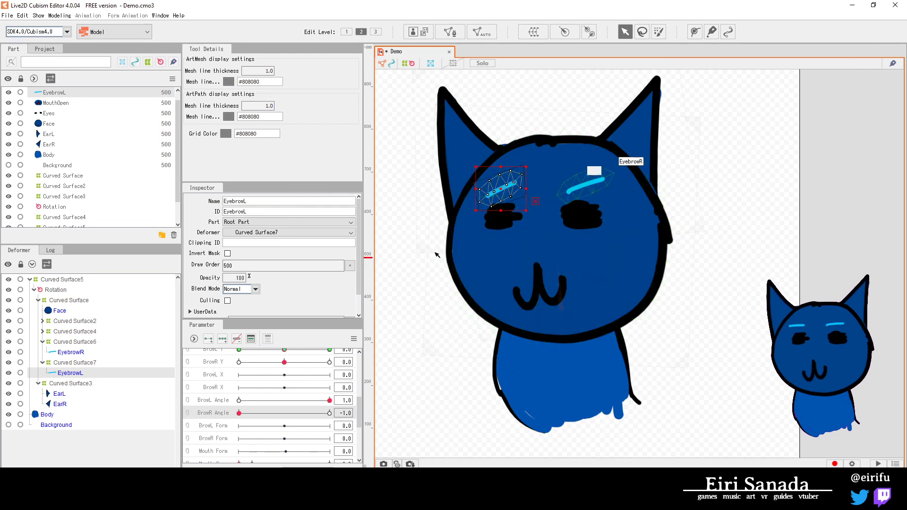
left_click(75, 354)
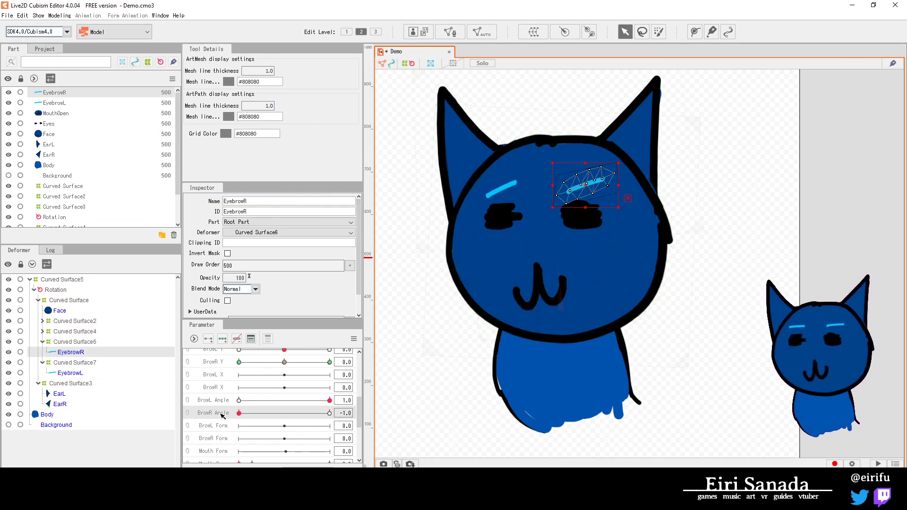
left_click(74, 342)
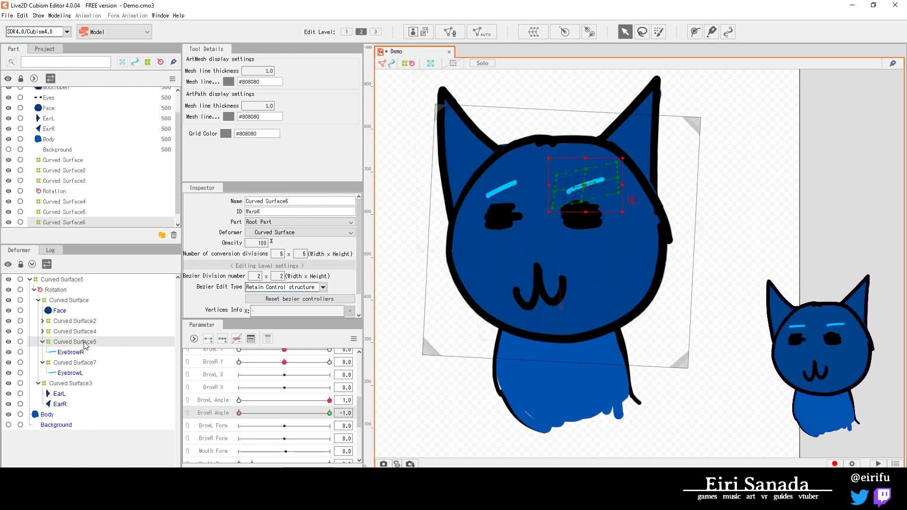
mouse_move(629, 156)
left_mouse_down()
mouse_move(639, 185)
mouse_move(625, 148)
left_mouse_up()
left_click_drag(239, 413, 392, 421)
left_click(389, 412)
left_click(631, 157)
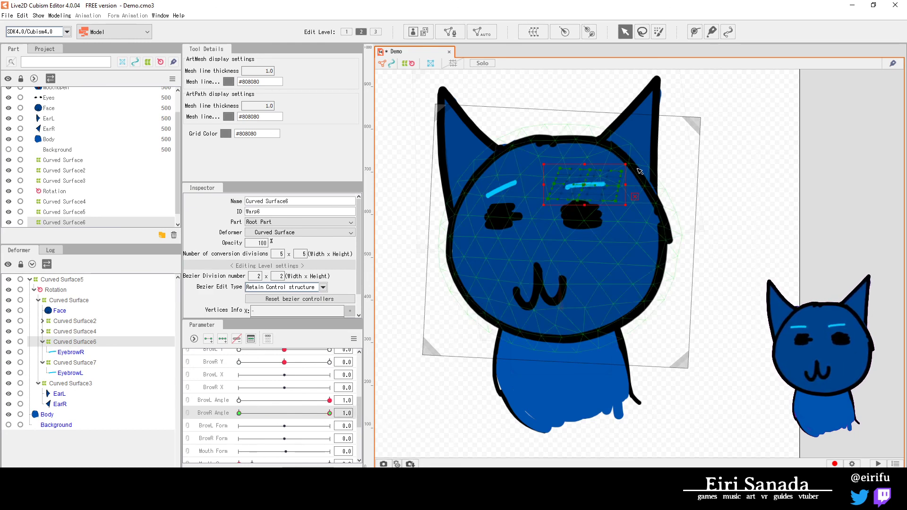
left_click_drag(628, 157, 637, 175)
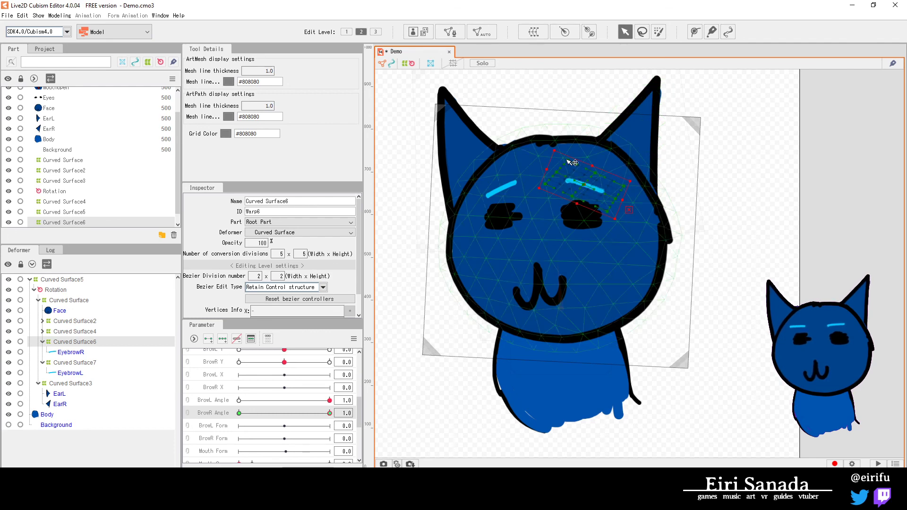
- Export the model for runtime as a moc3 file with the preset export settings, overwriting Demo.moc3
left_click(8, 15)
mouse_move(71, 145)
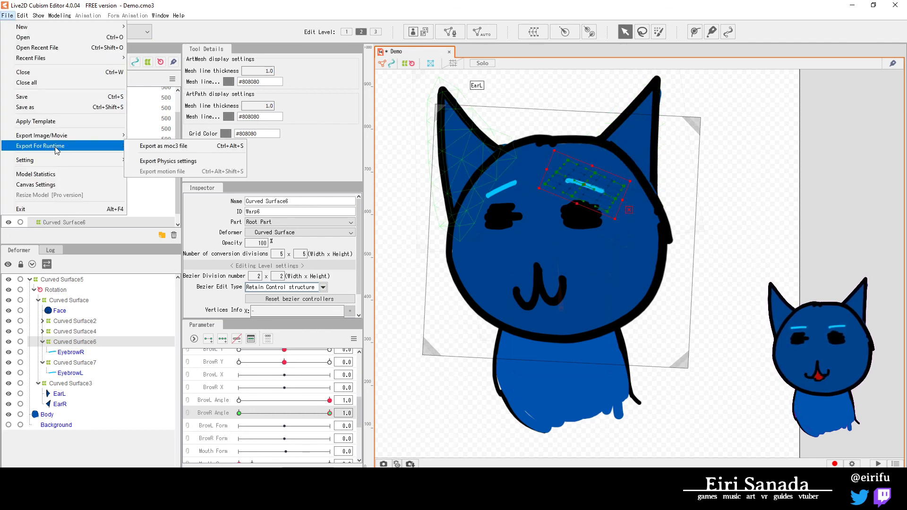
left_click(177, 147)
left_click(434, 348)
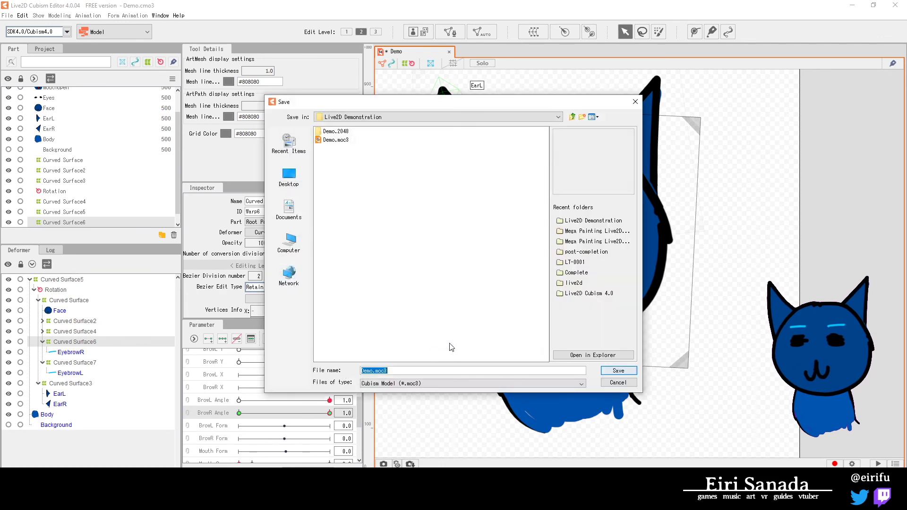
left_click(616, 370)
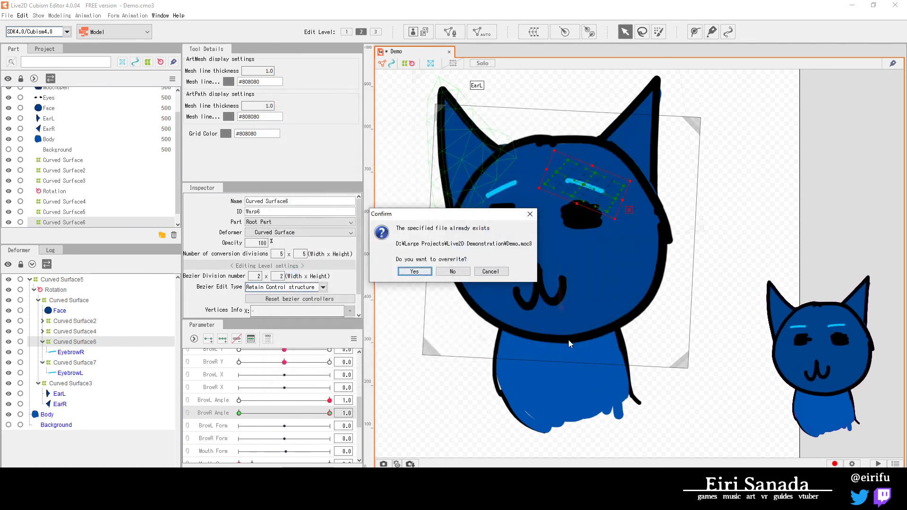
left_click(419, 271)
left_click(435, 263)
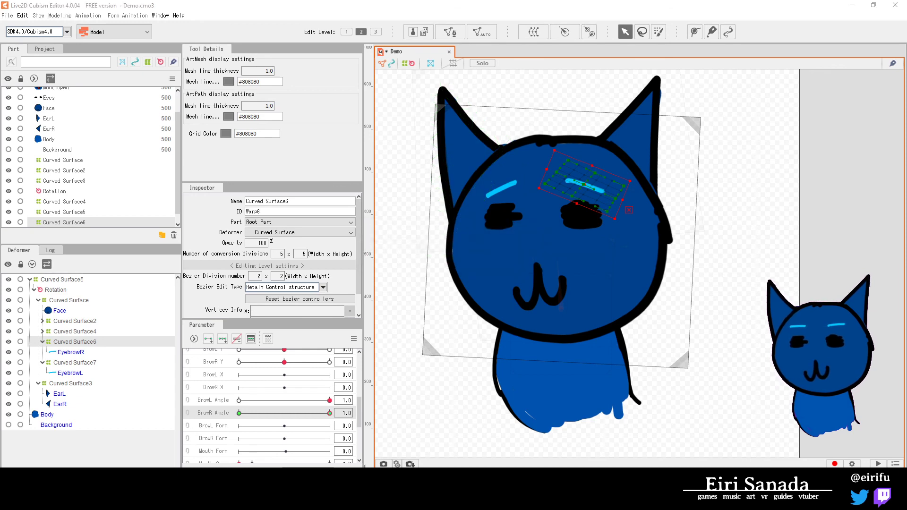
- Switch to Live2DViewerEX, load Demo.model3.json again to test the eyebrow angles, and return to Cubism Editor
left_click(581, 496)
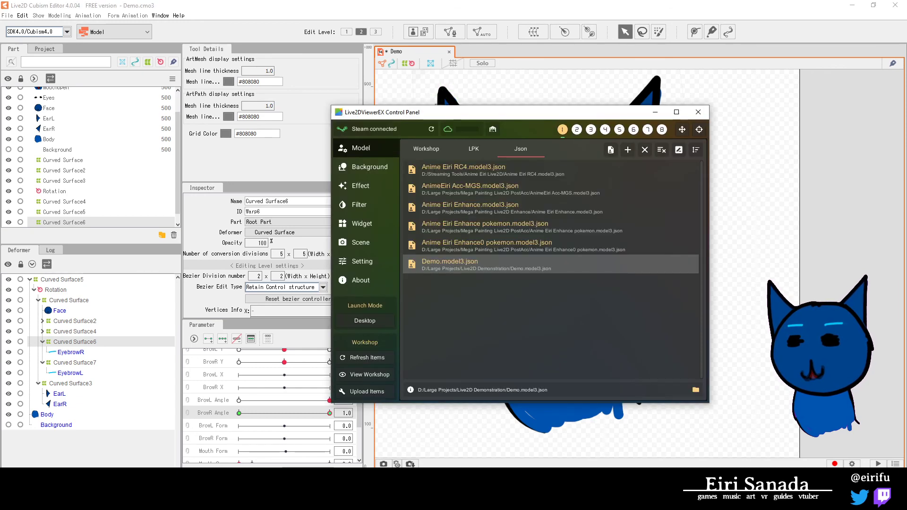
left_click(472, 265)
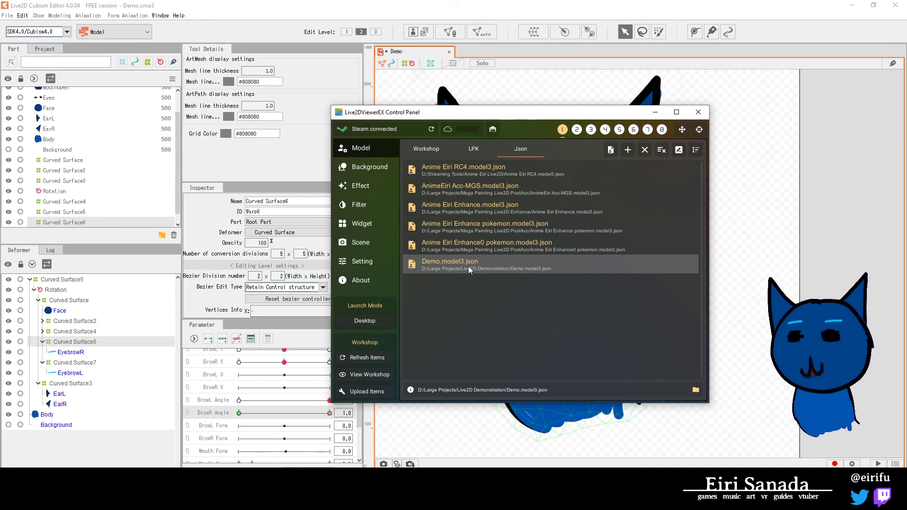
left_click(317, 4)
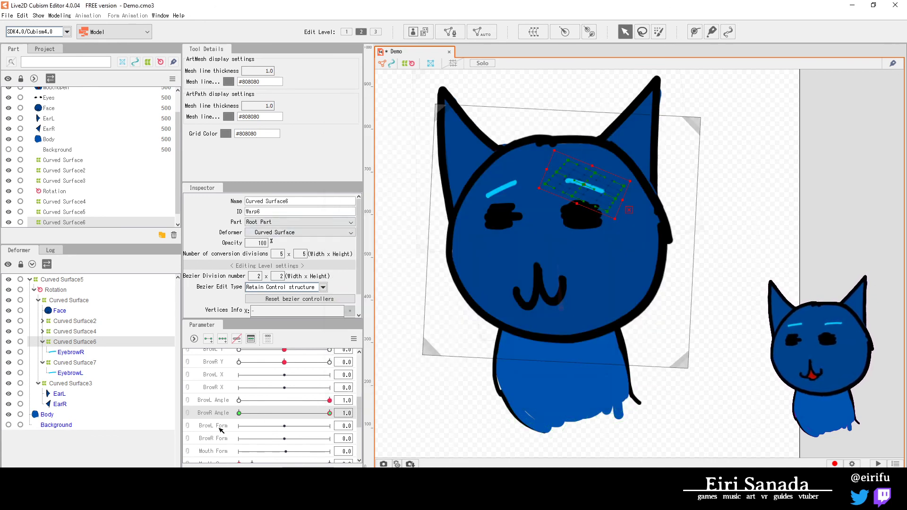
- Change the parameter of Curved Surface6's keys from BrowR Angle to BrowR Form
left_click(341, 413)
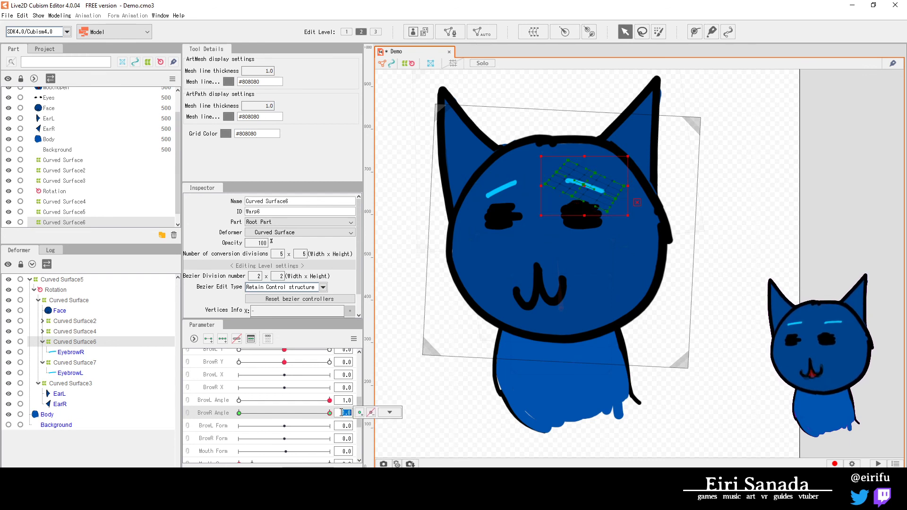
left_click(389, 412)
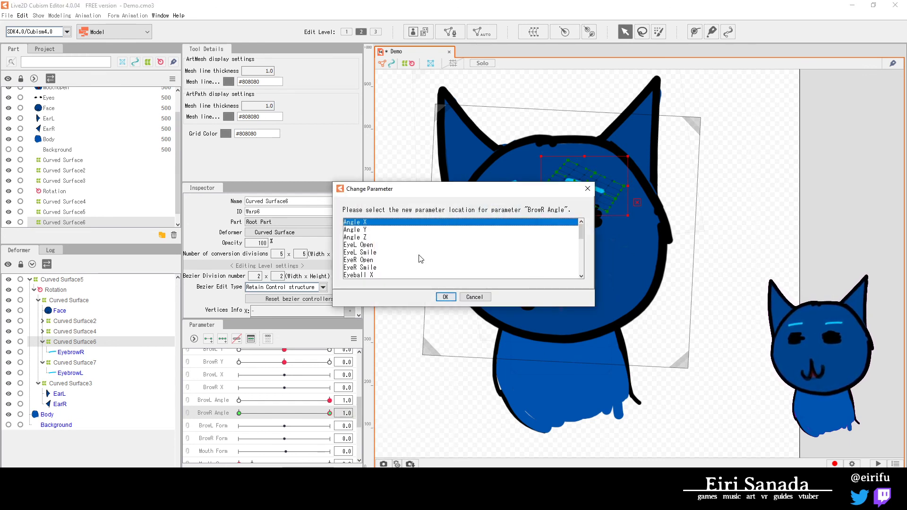
left_click_drag(582, 231, 581, 253)
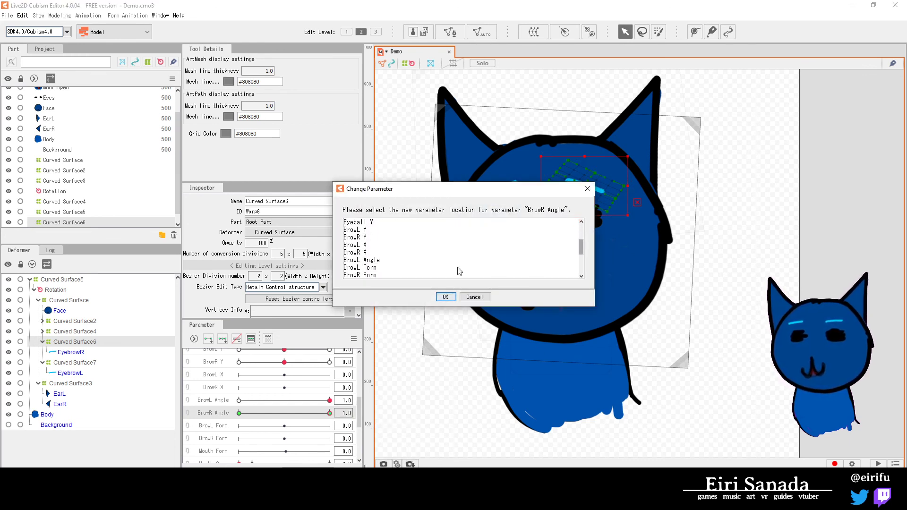
left_click(372, 276)
left_click(445, 297)
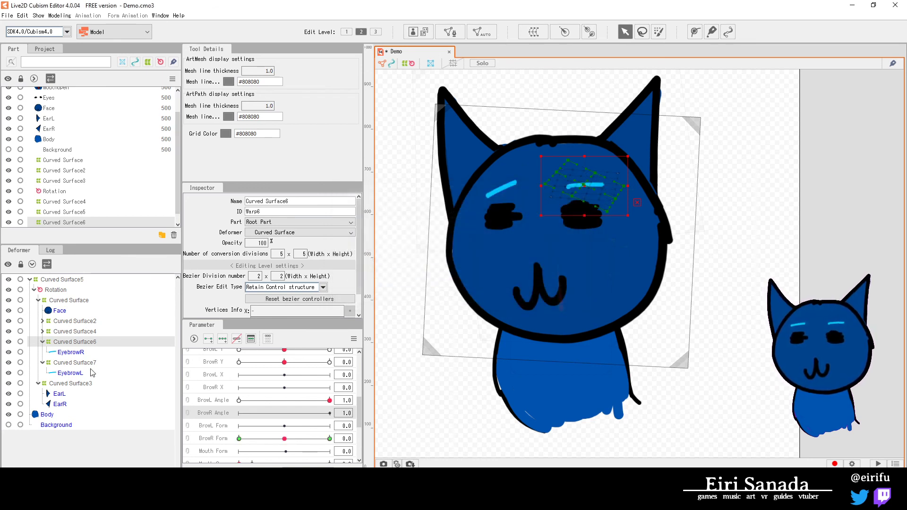
- Change the parameter of Curved Surface7's keys from BrowL Angle to BrowL Form
left_click(83, 363)
left_click(214, 401)
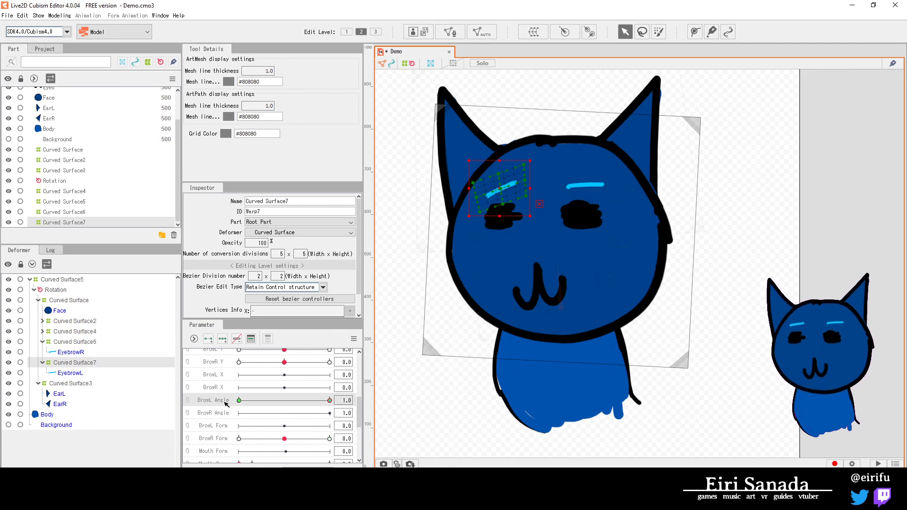
left_click(348, 401)
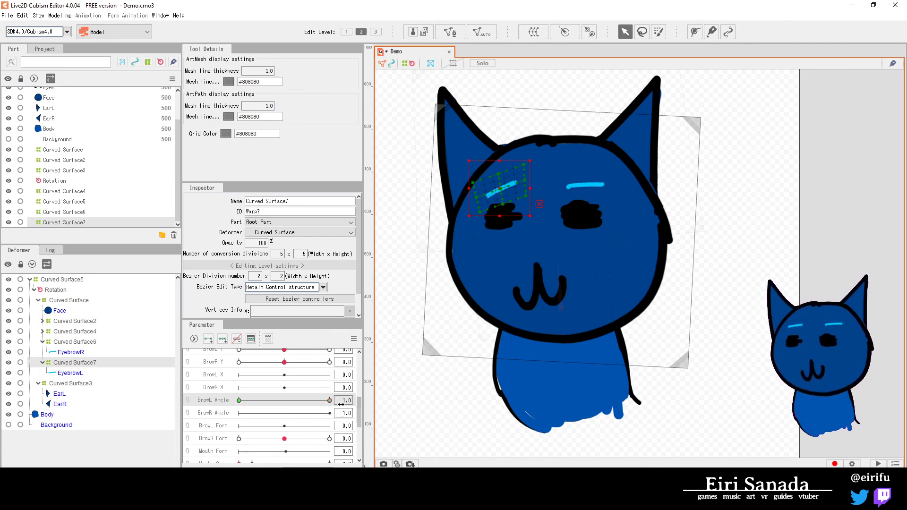
left_click(380, 400)
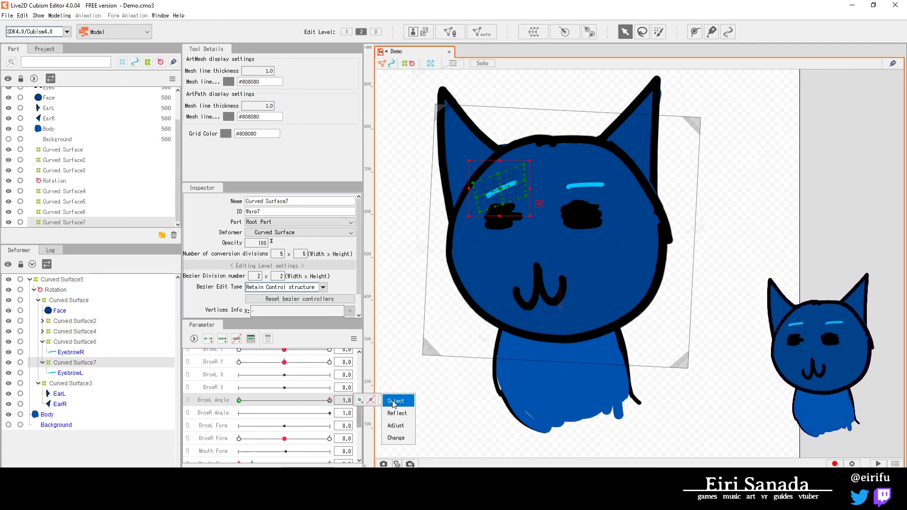
left_click(408, 440)
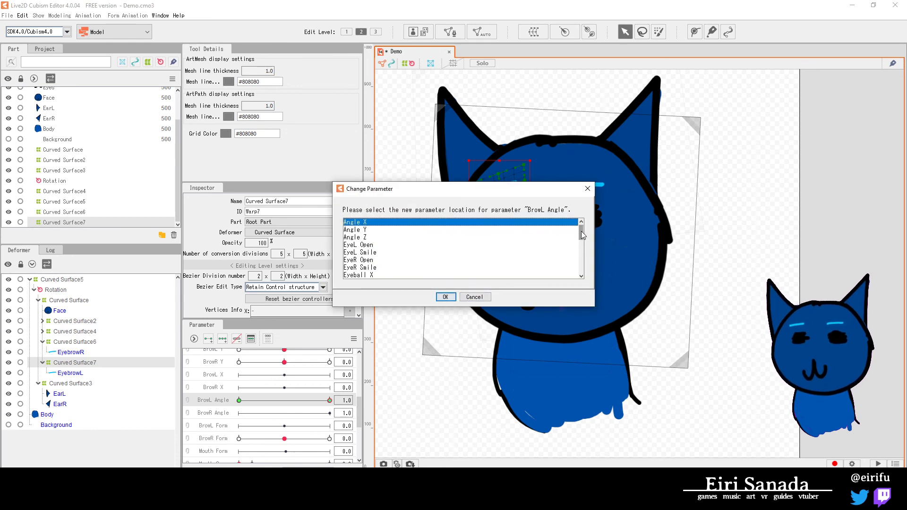
scroll(579, 238, "down", 2)
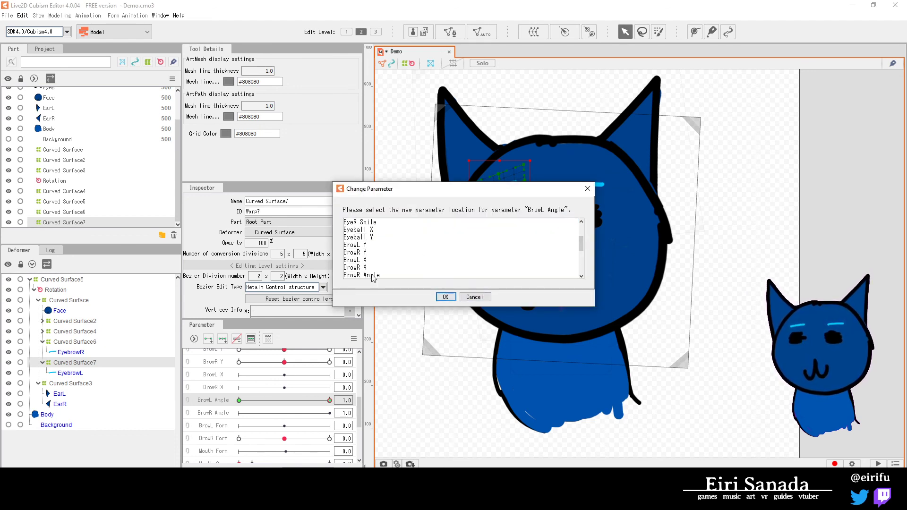
left_click_drag(581, 243, 581, 250)
left_click(388, 266)
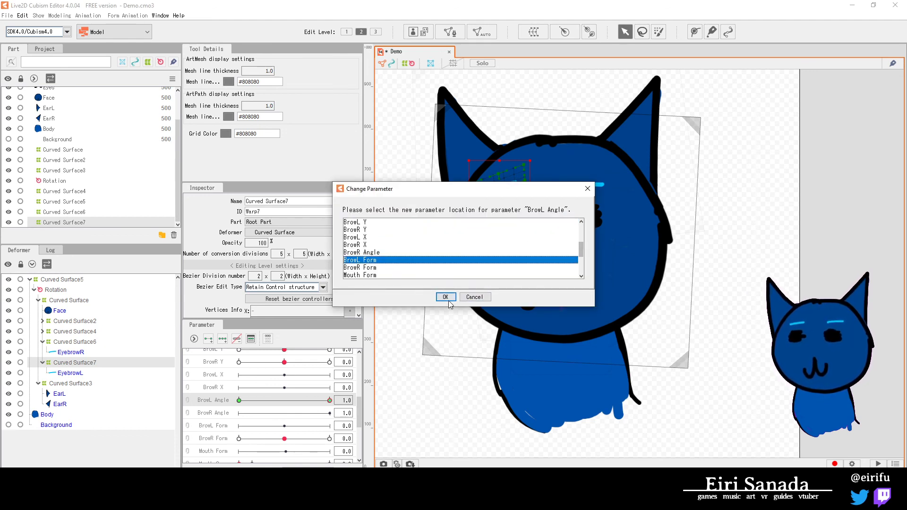
left_click(445, 297)
- Export the model with the eyebrow form keys as a moc3 file, overwriting Demo.moc3
left_click(7, 15)
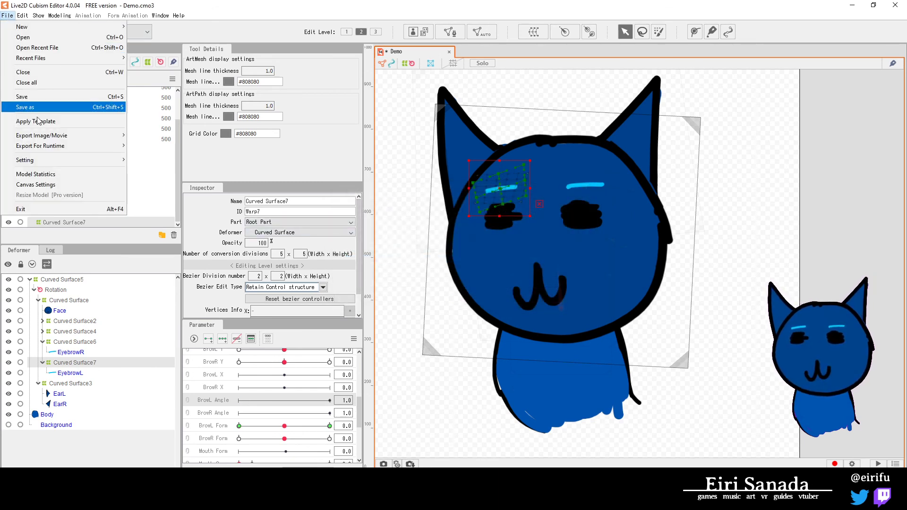
mouse_move(112, 150)
left_click(160, 146)
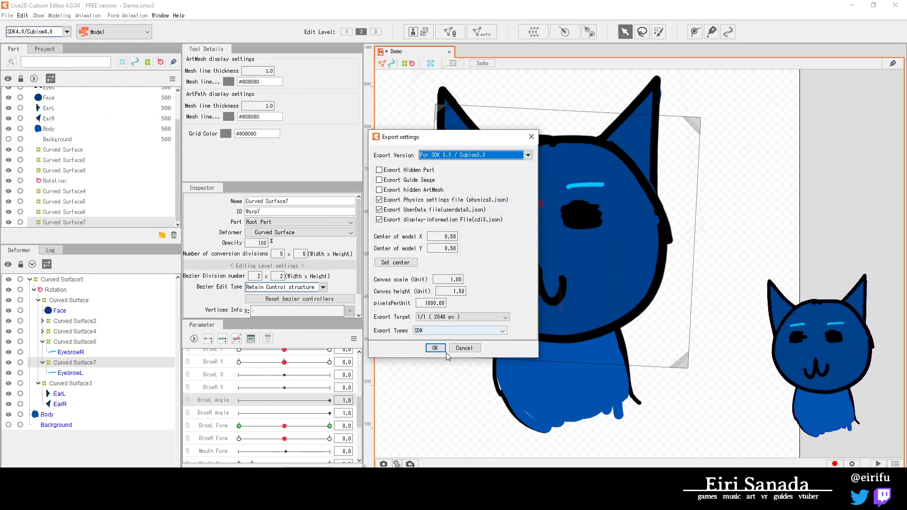
left_click(436, 350)
left_click(619, 370)
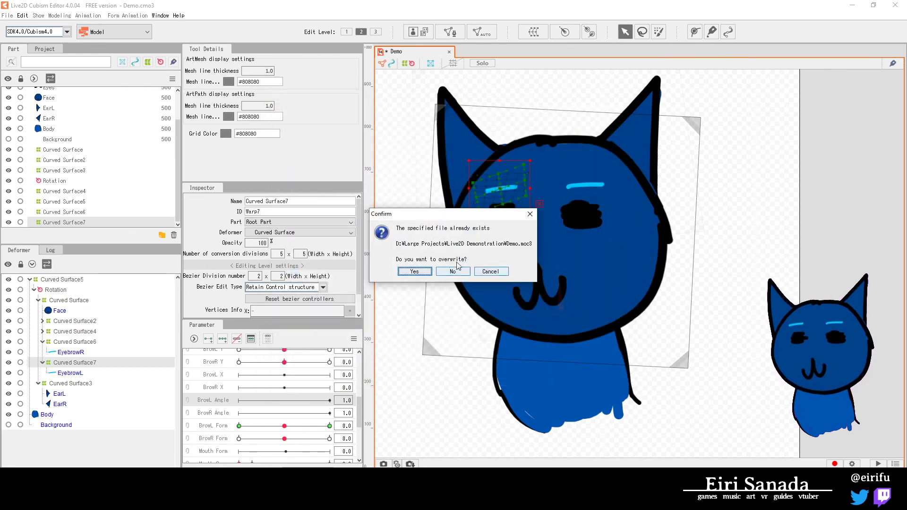
left_click(436, 263)
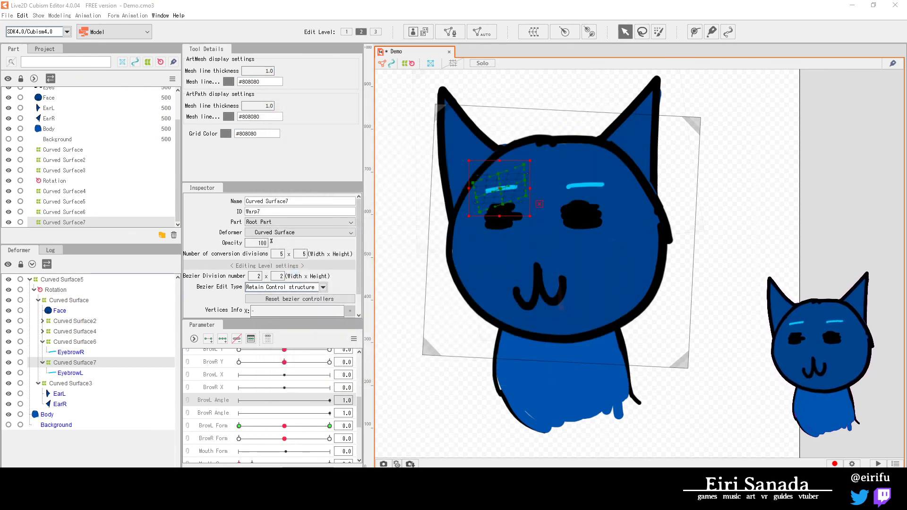
- Switch to Live2DViewerEX, reload Demo.model3.json to test the eyebrow form keys, and return to Cubism Editor
key("alt+Tab")
double_click(464, 265)
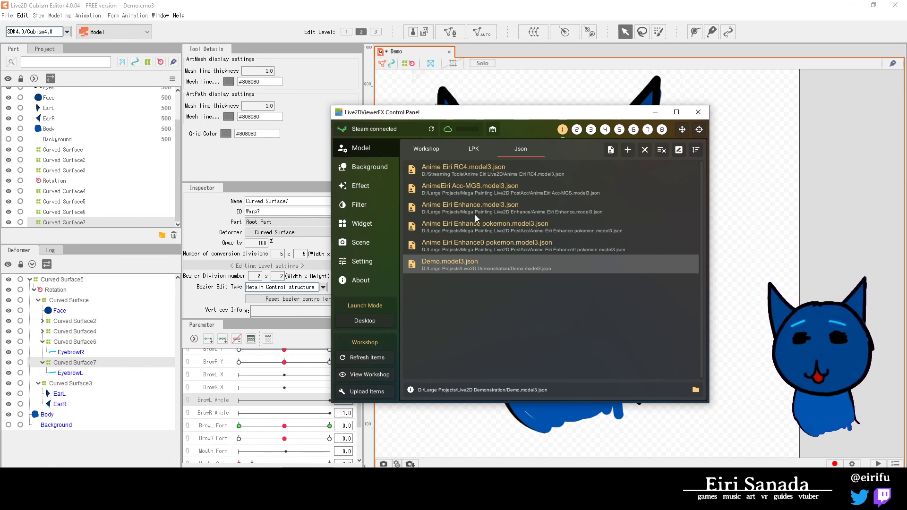
left_click(414, 3)
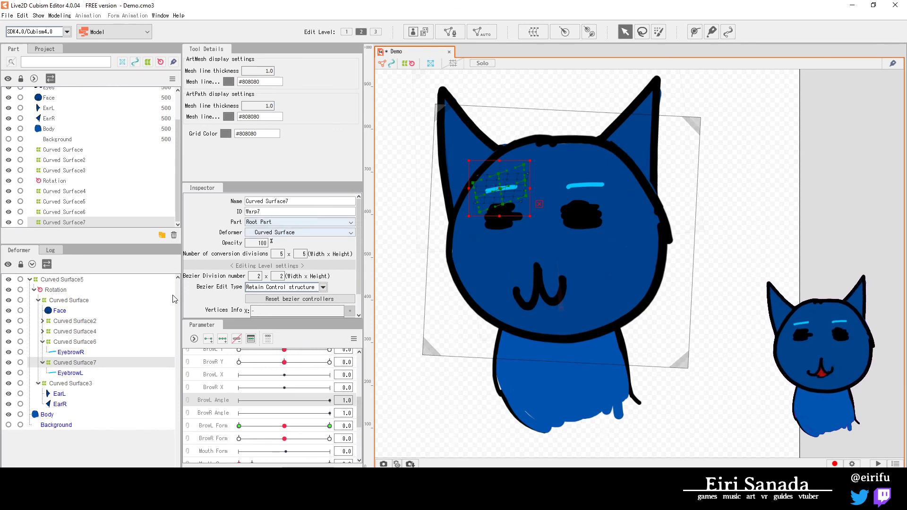
- Load Anime Eiri RC4.model3.json in Live2DViewerEX in place of the demo model and return to Cubism Editor
left_click(415, 495)
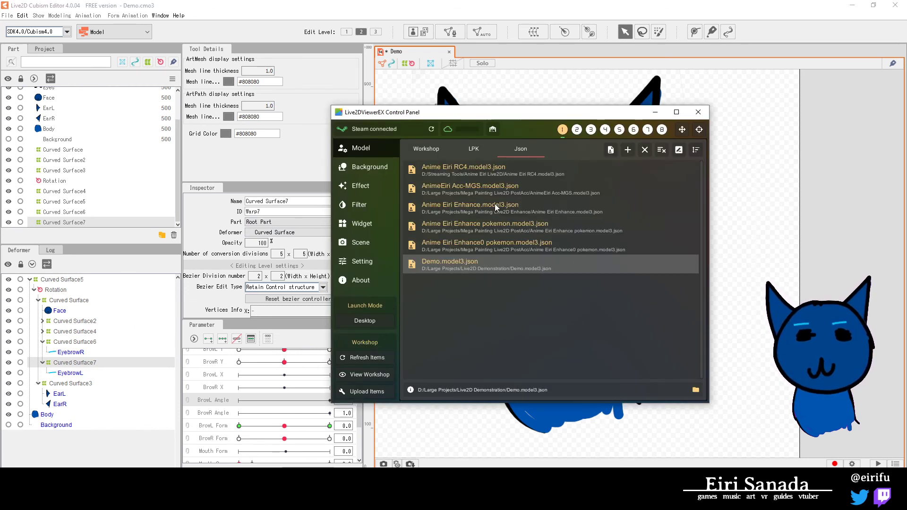
double_click(510, 173)
left_click(405, 4)
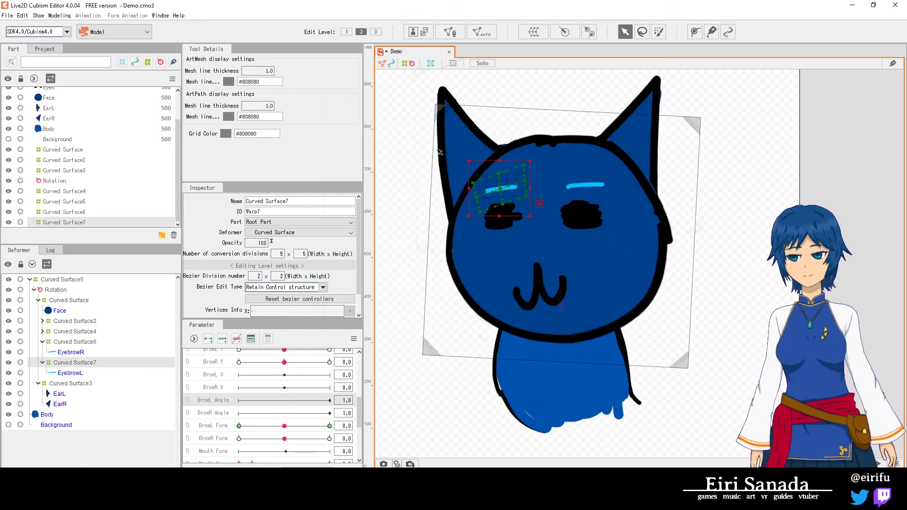